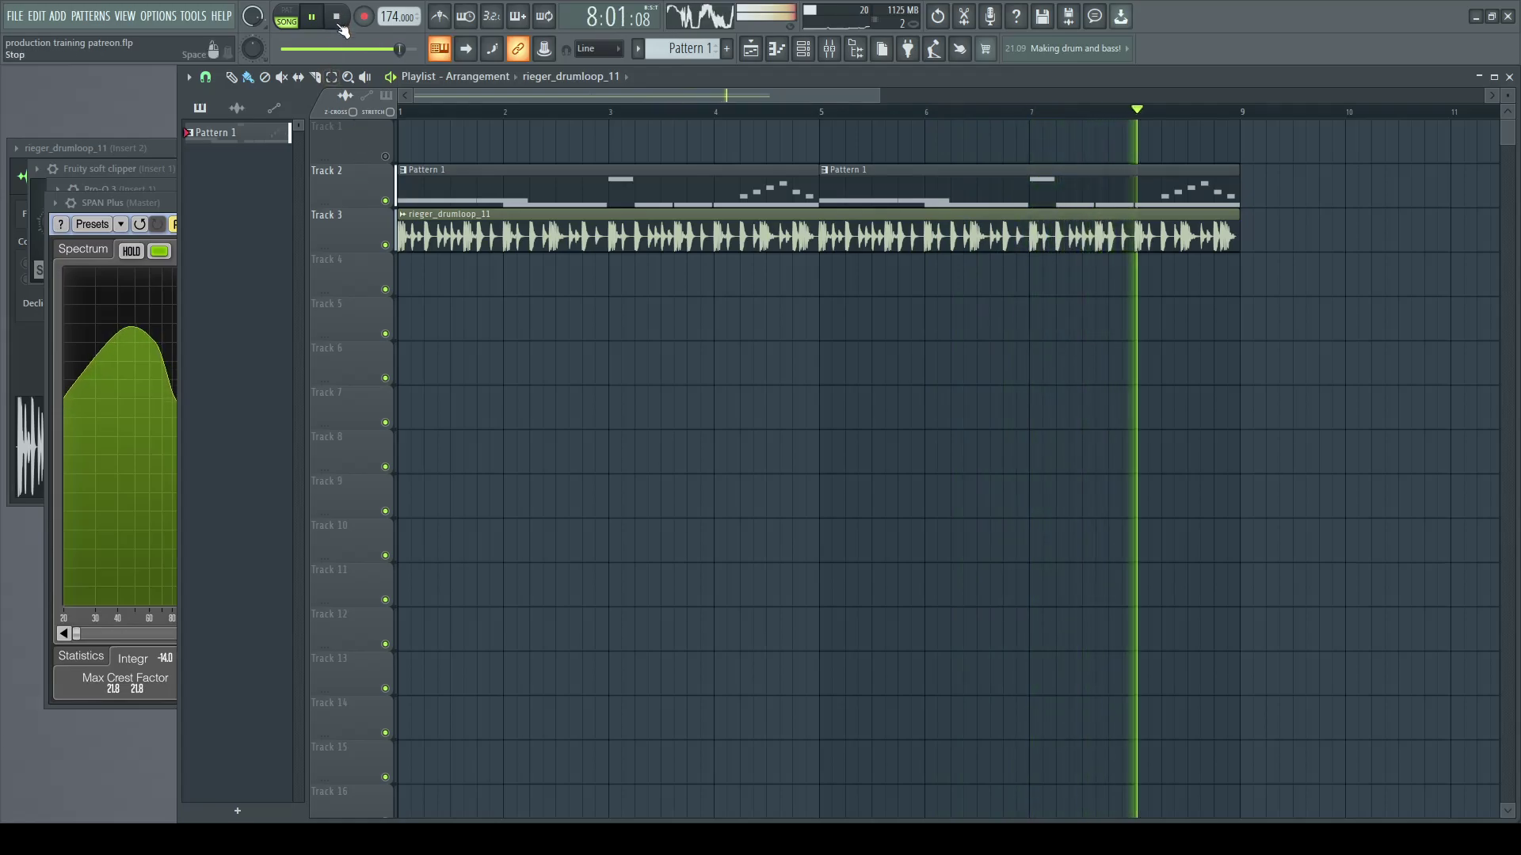
Step: Mute the drum loop track in the playlist and play the bass pattern on its own
key(space)
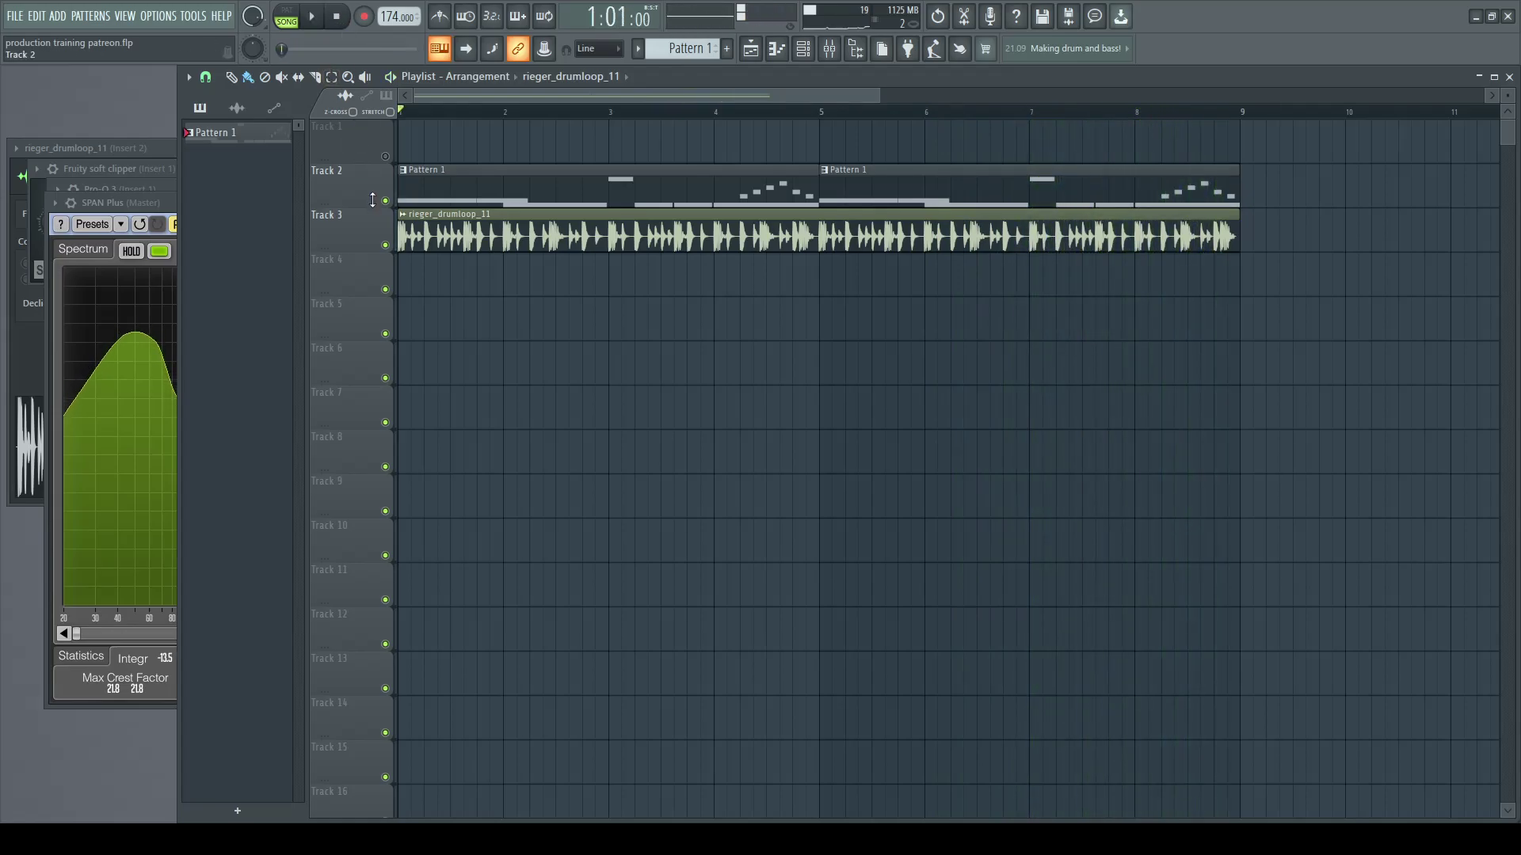
click(385, 245)
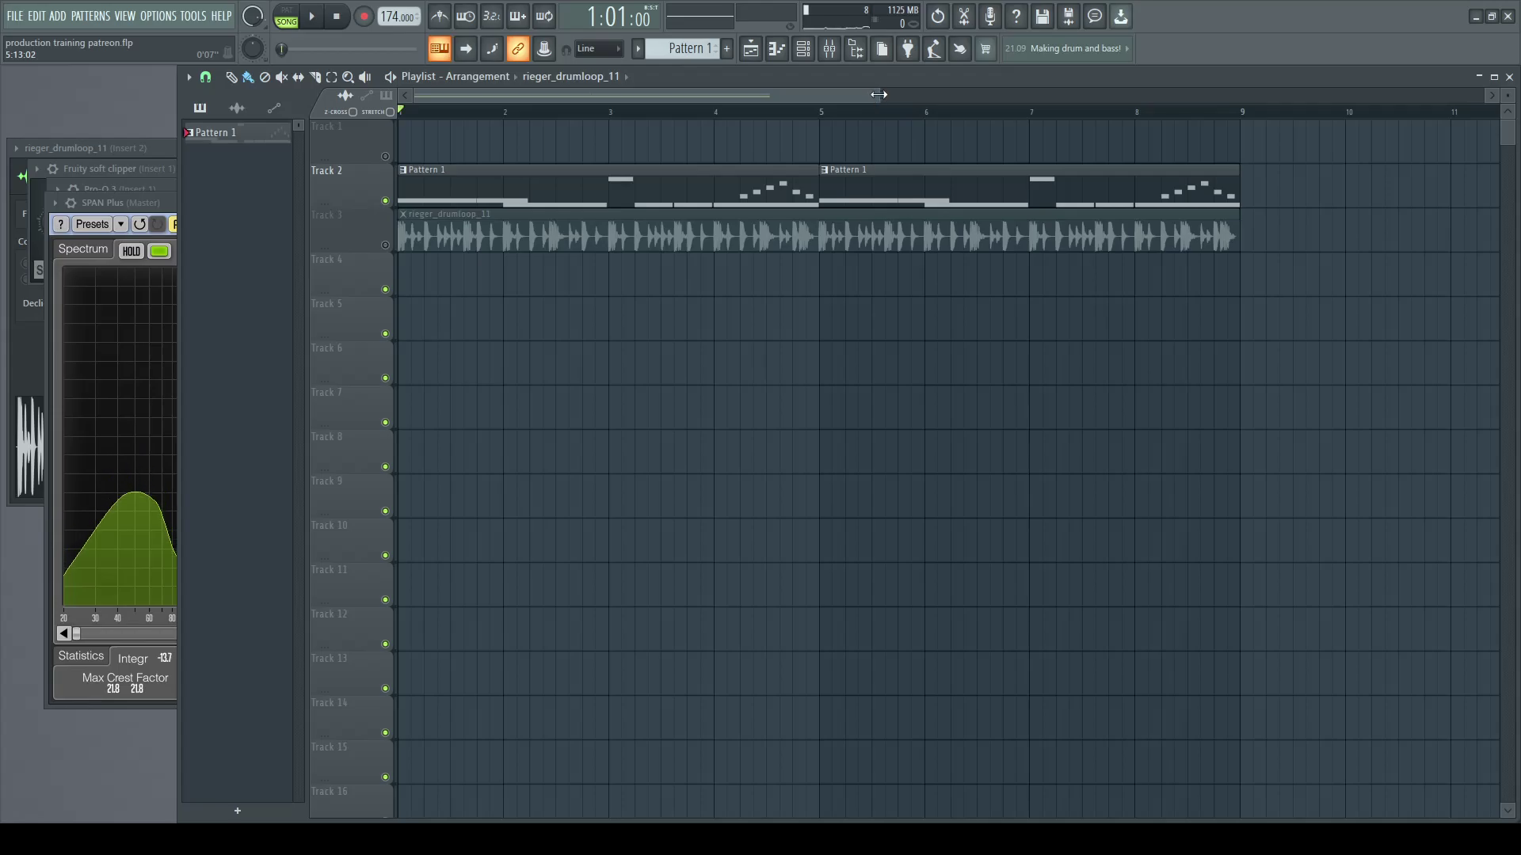
scroll(895, 107, up, 2)
click(312, 16)
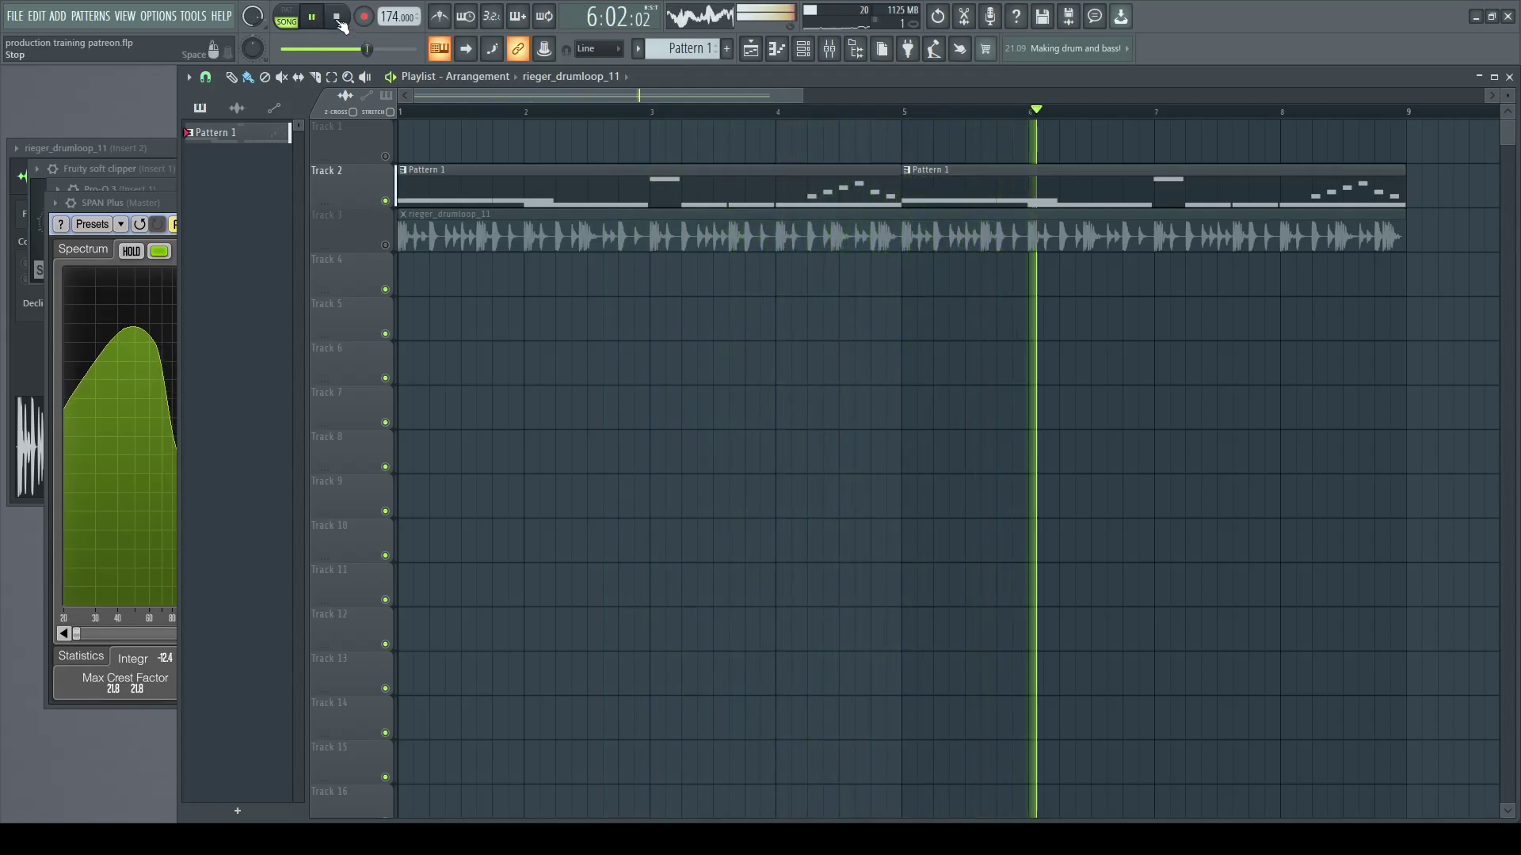
click(339, 22)
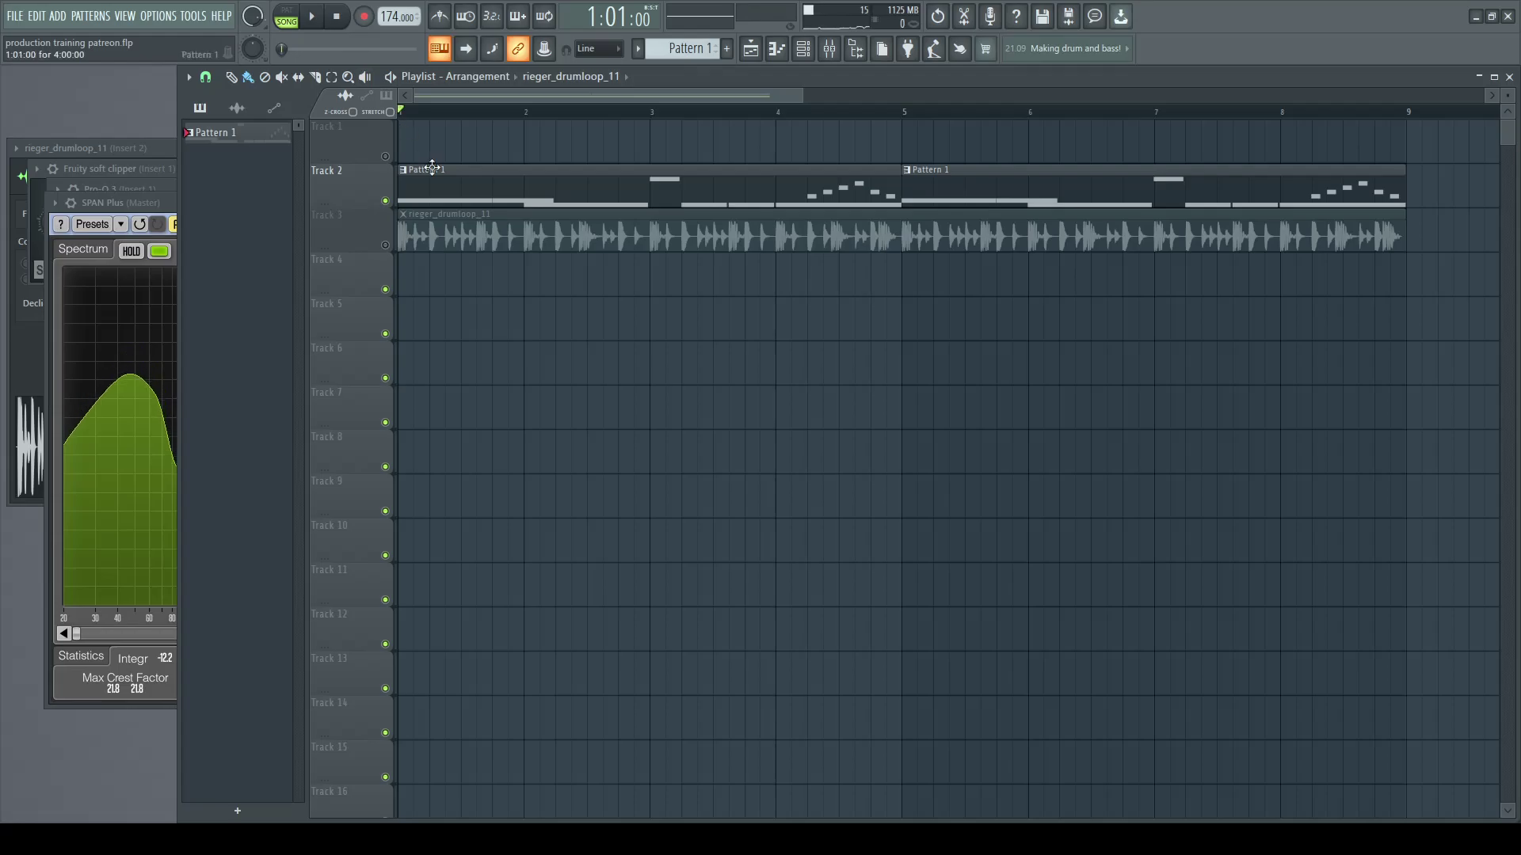
Step: Show the mixer and the channel rack, and open the bass 1 instrument
click(829, 48)
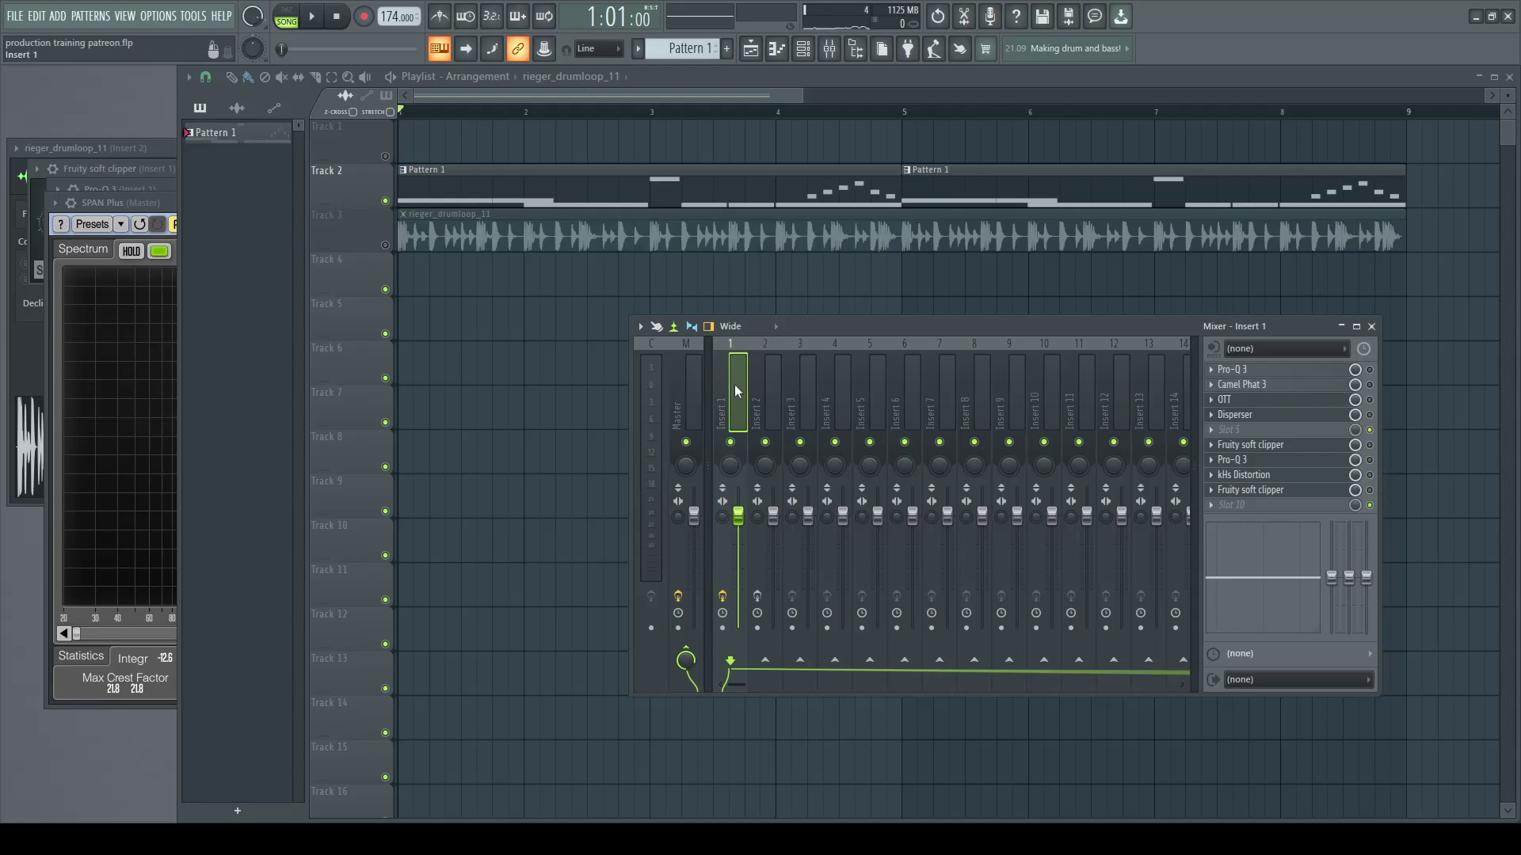
click(802, 48)
drag(420, 362, 419, 409)
click(515, 335)
Step: Switch off all of bass 1's effects: phaser, hyper/dimension, distortion, filter, EQ and compressor
click(879, 207)
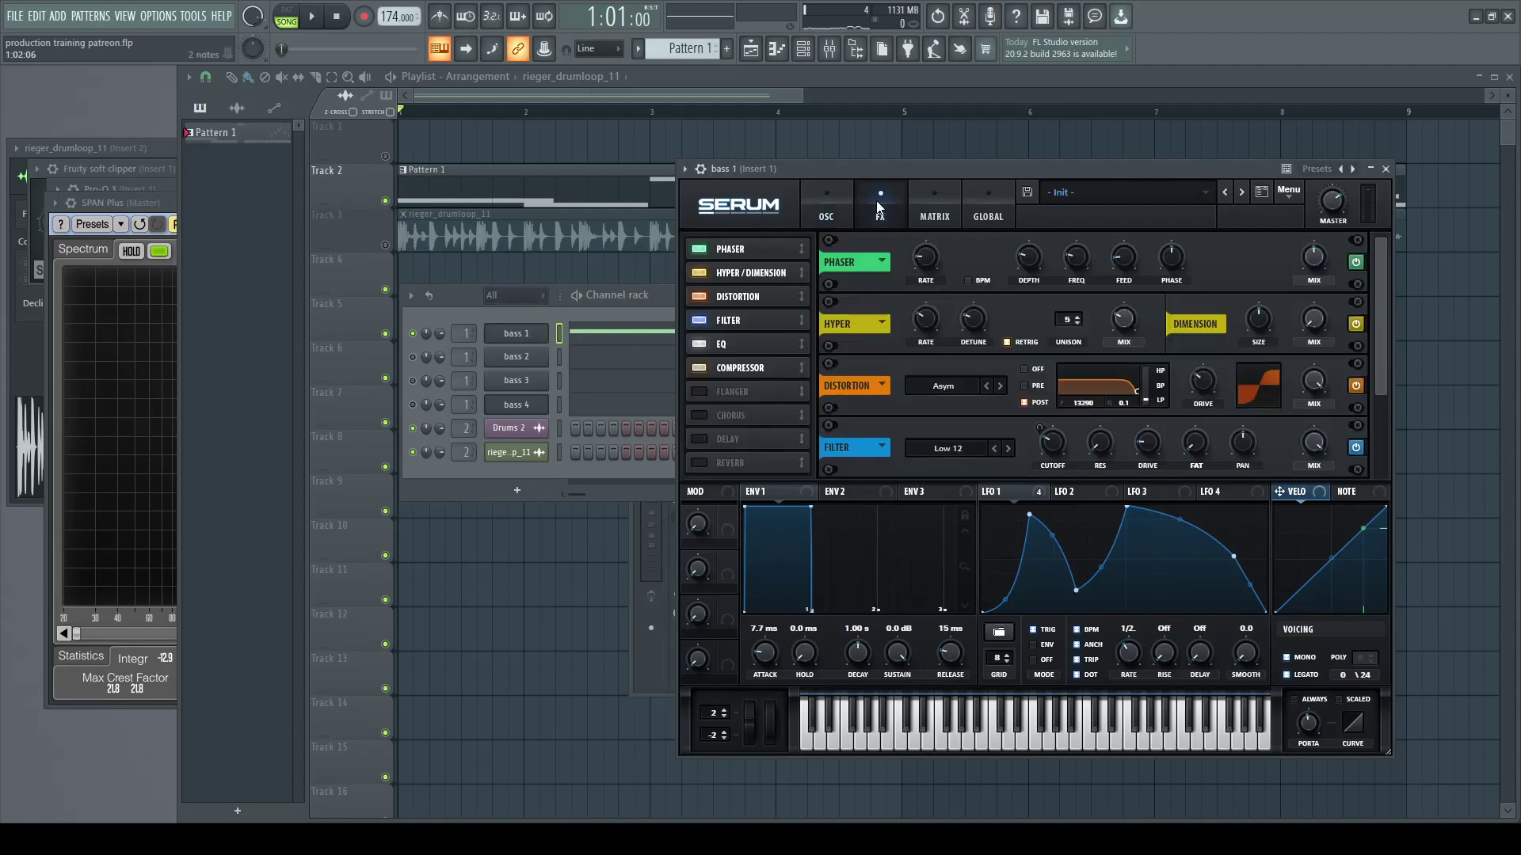
scroll(1362, 329, down, 1)
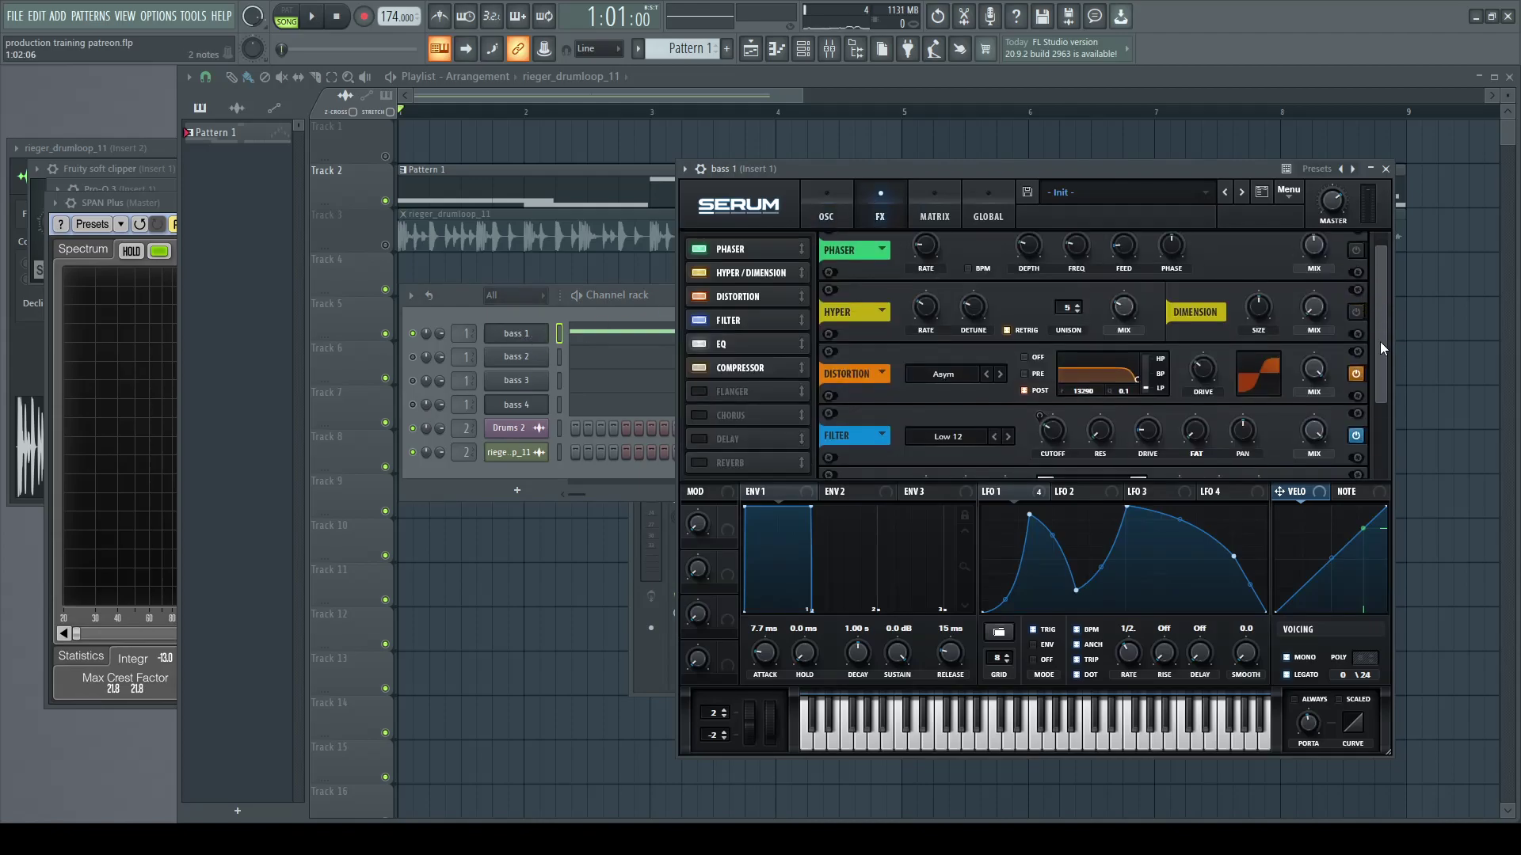
scroll(1382, 394, down, 1)
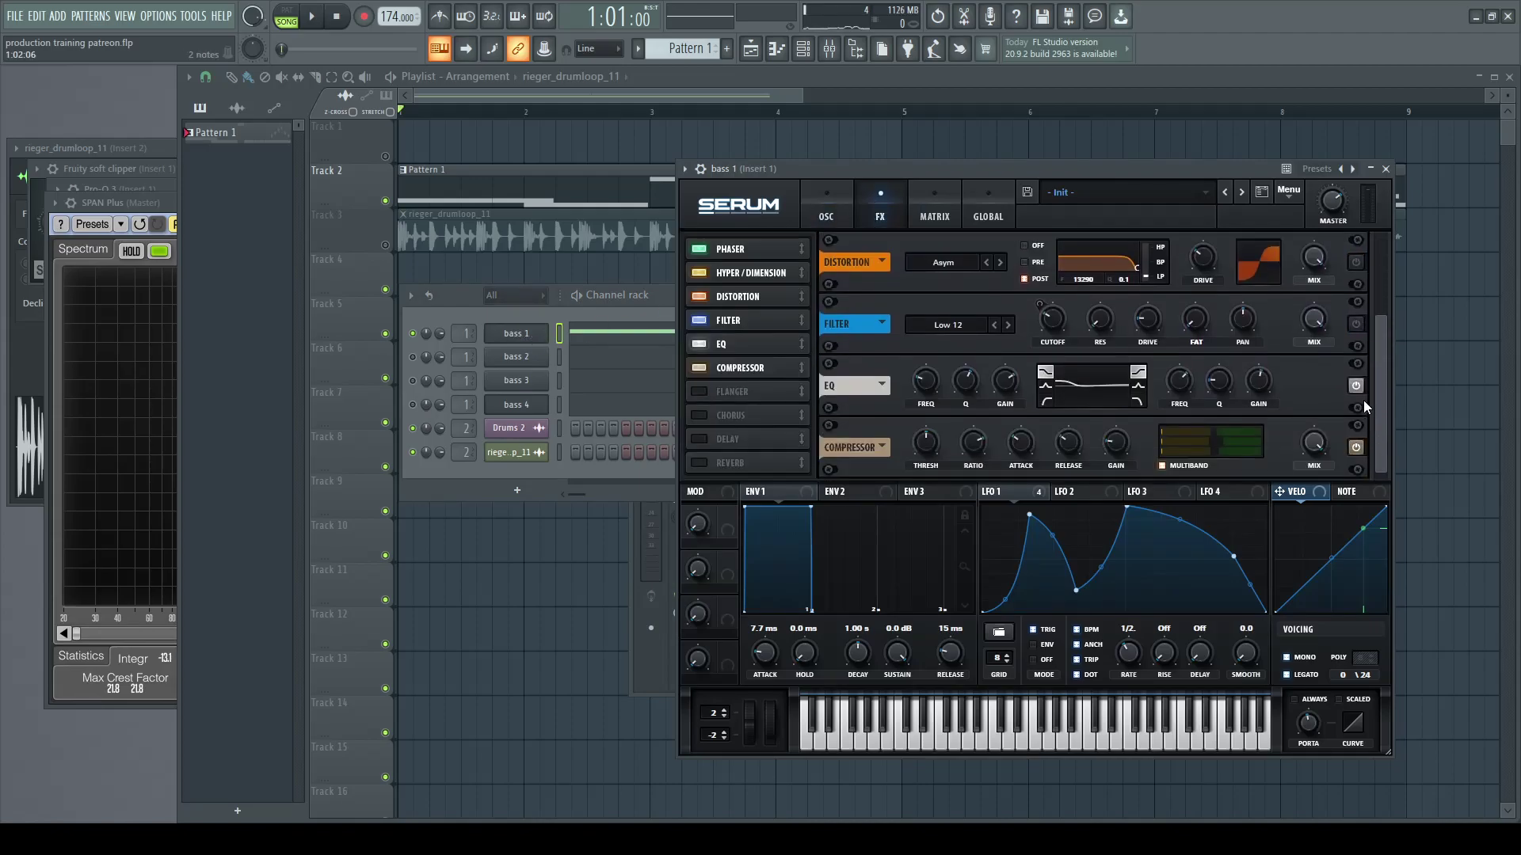
Step: Switch off the sub oscillator, the noise oscillator and the main filter of bass 1
click(827, 207)
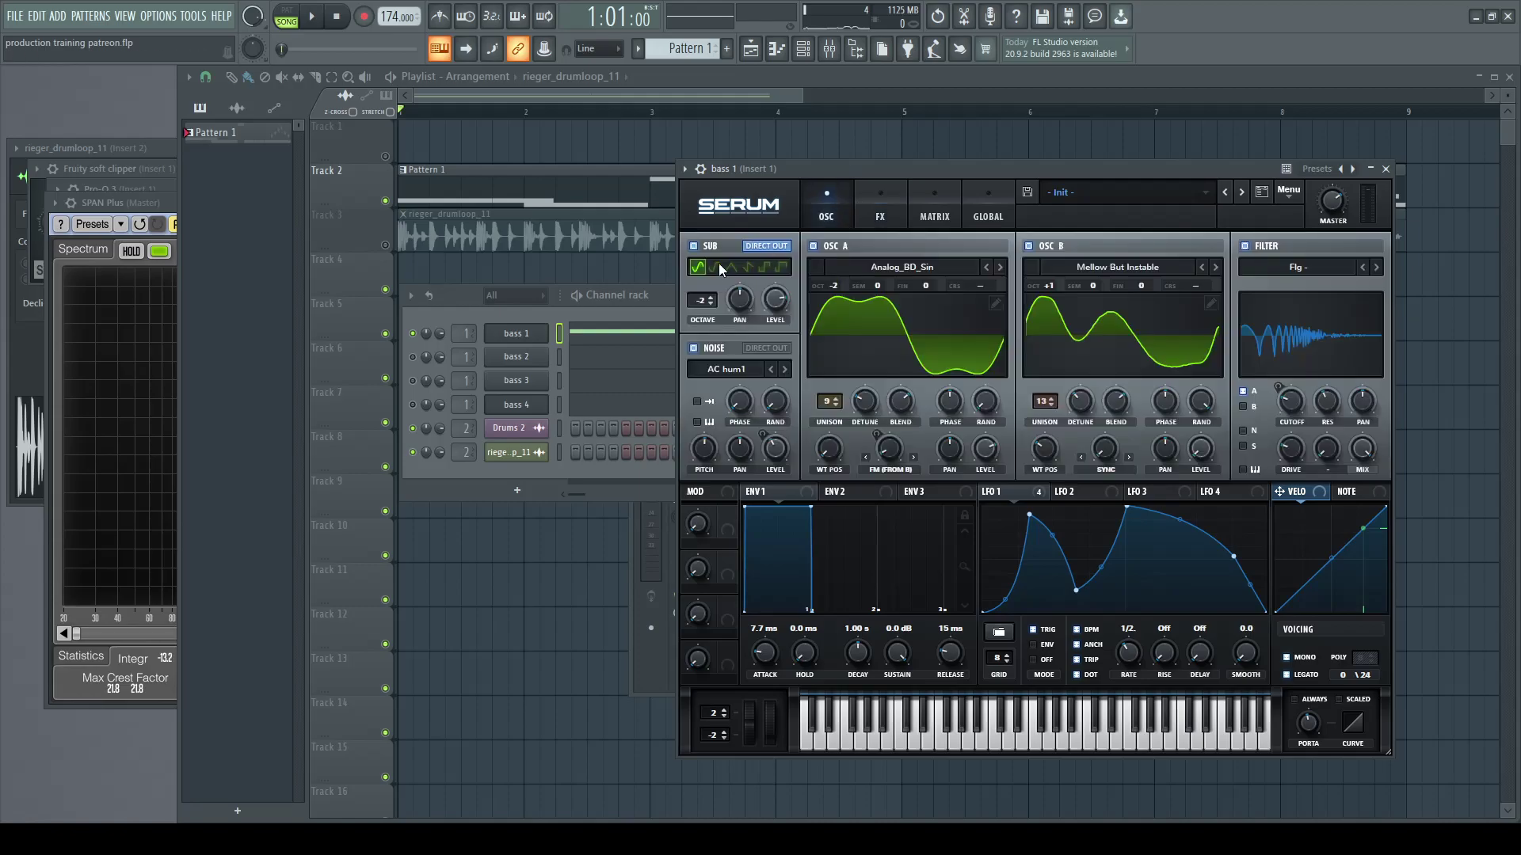
click(693, 246)
click(693, 348)
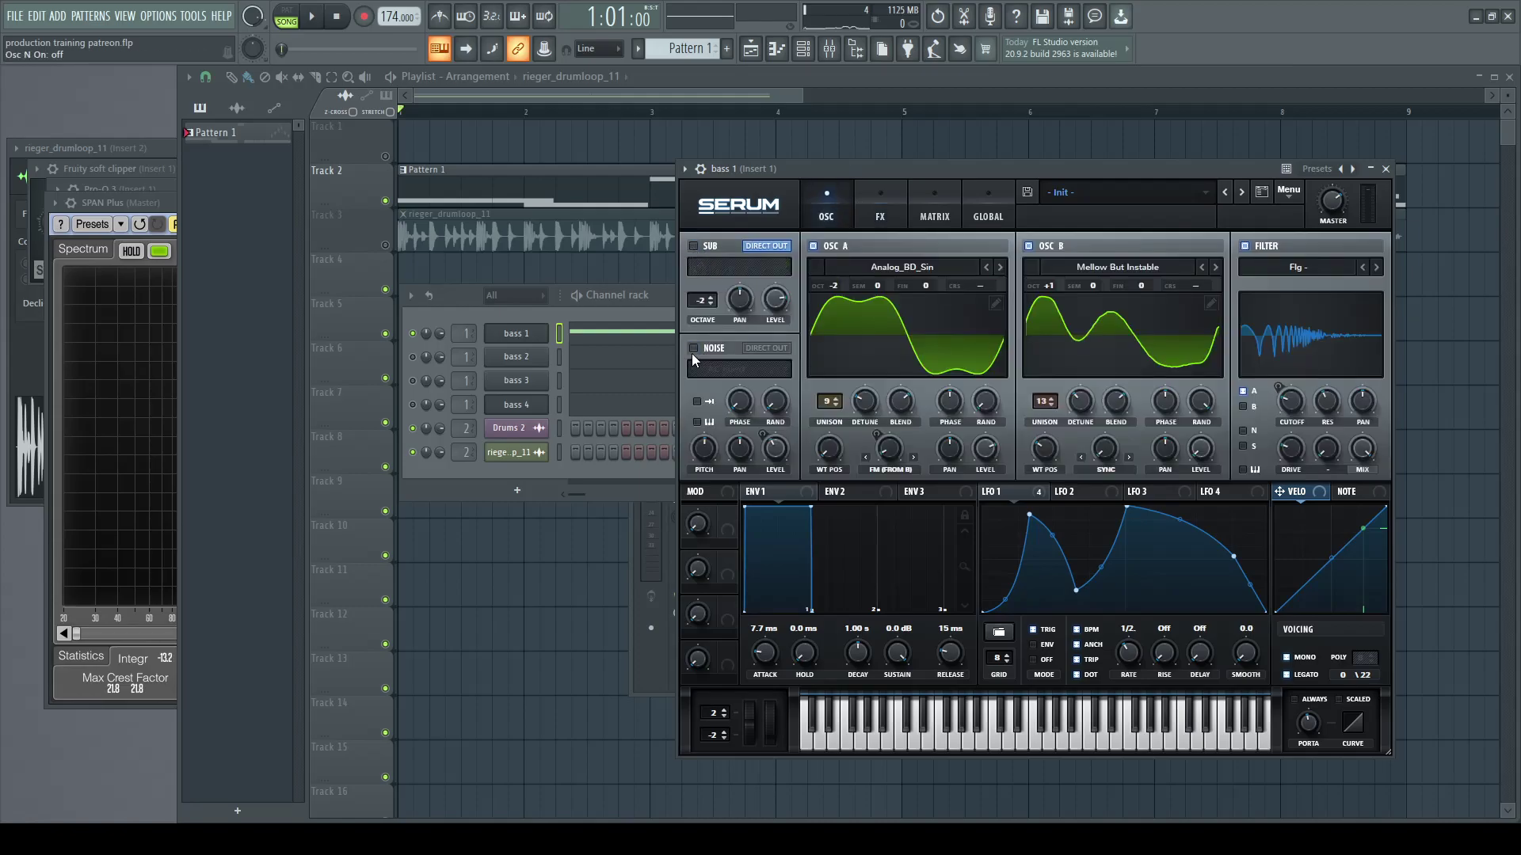
click(1245, 247)
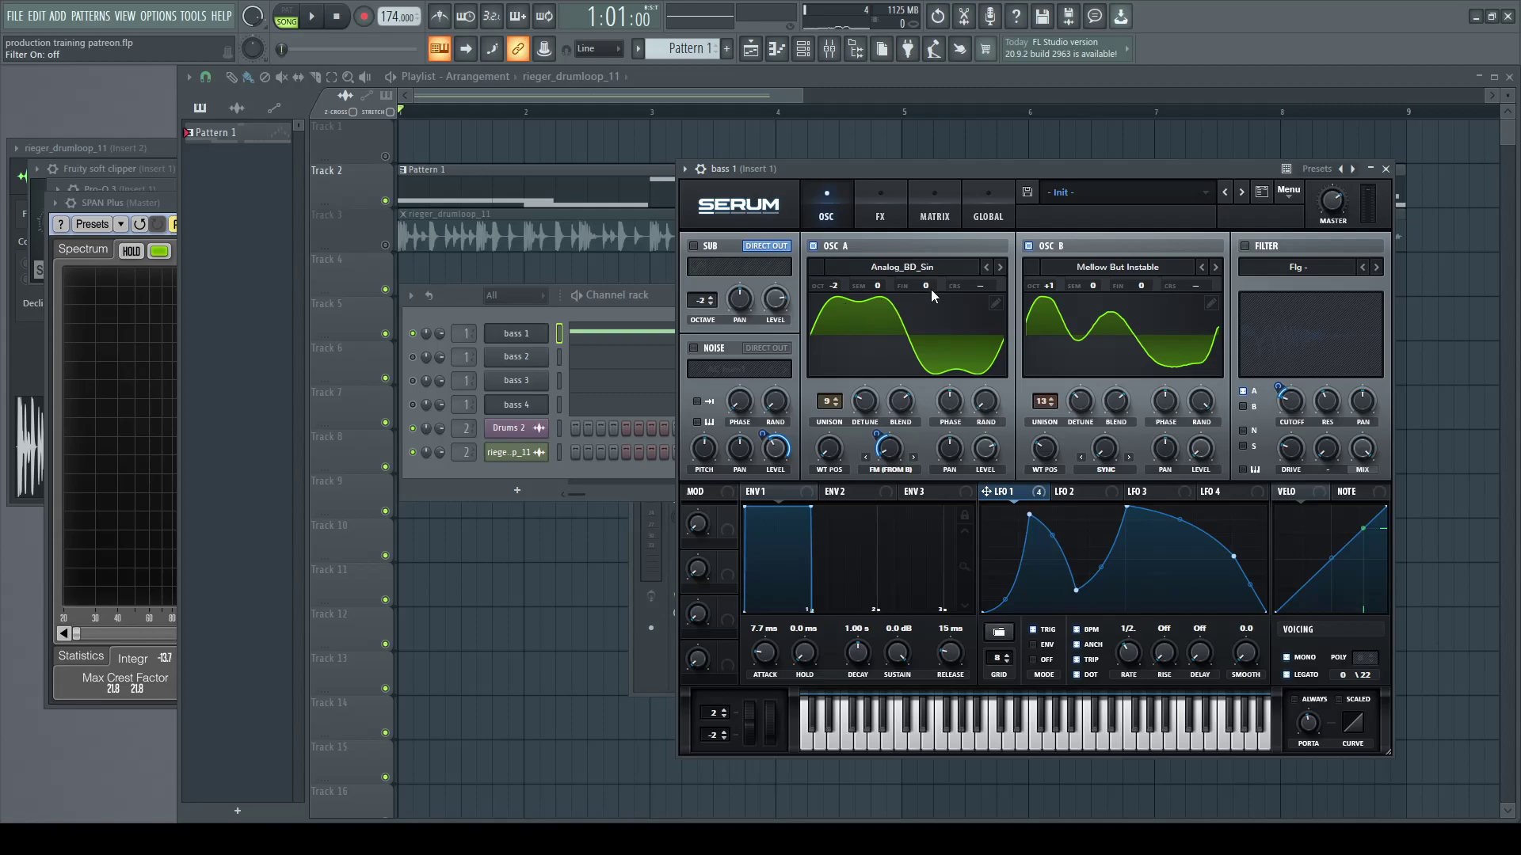
Step: Examine oscillator A's wavetable in the table editor, and check its unison detune and blend
click(997, 304)
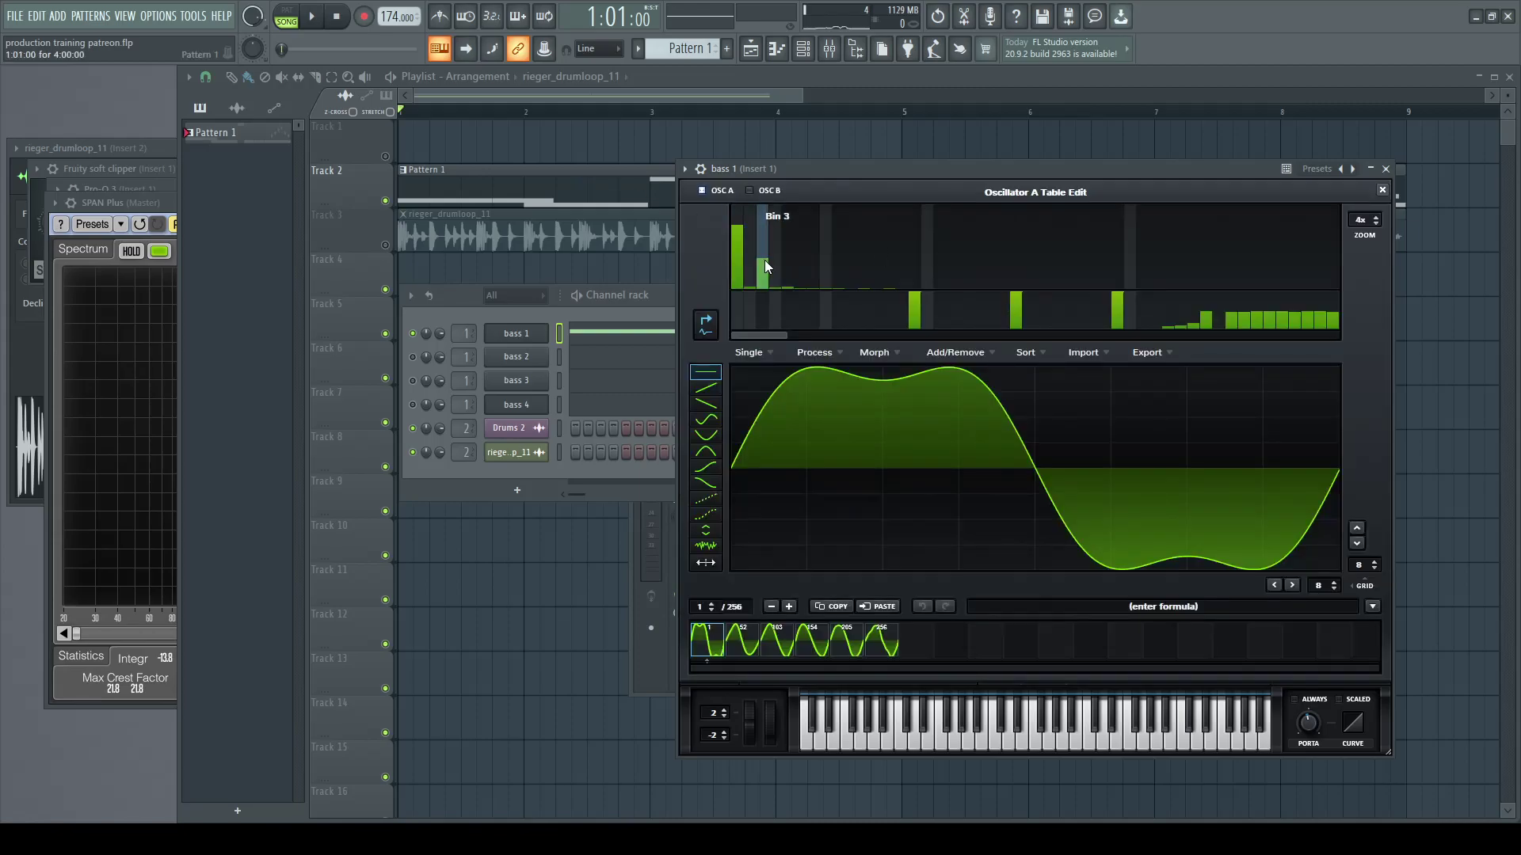
click(1382, 190)
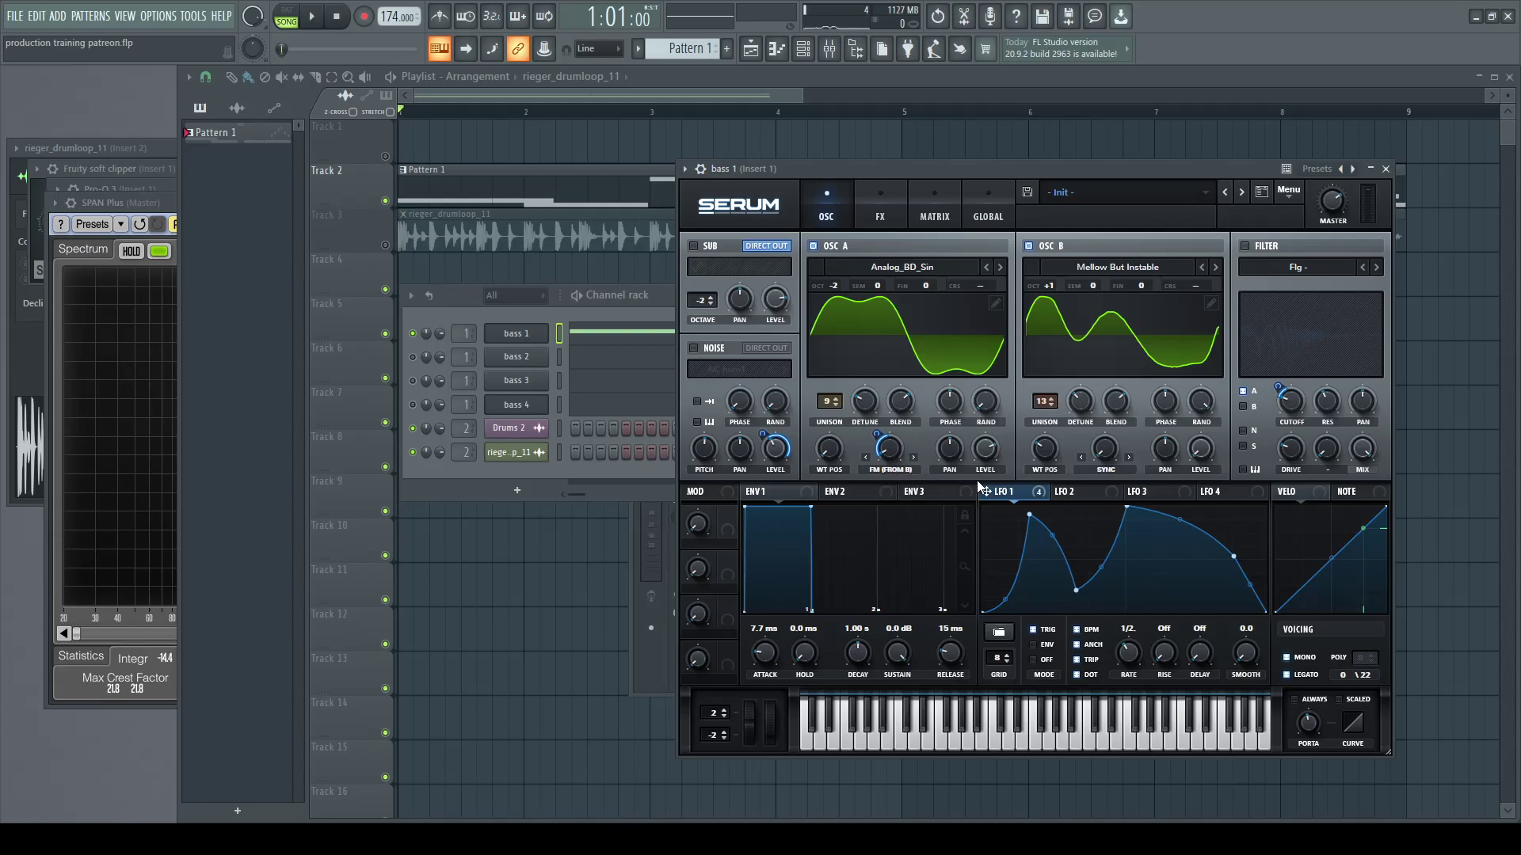
drag(1206, 448, 1199, 488)
click(863, 416)
click(882, 381)
Step: Review the synth's global unison settings and modulation matrix, and return to the oscillator page
click(986, 204)
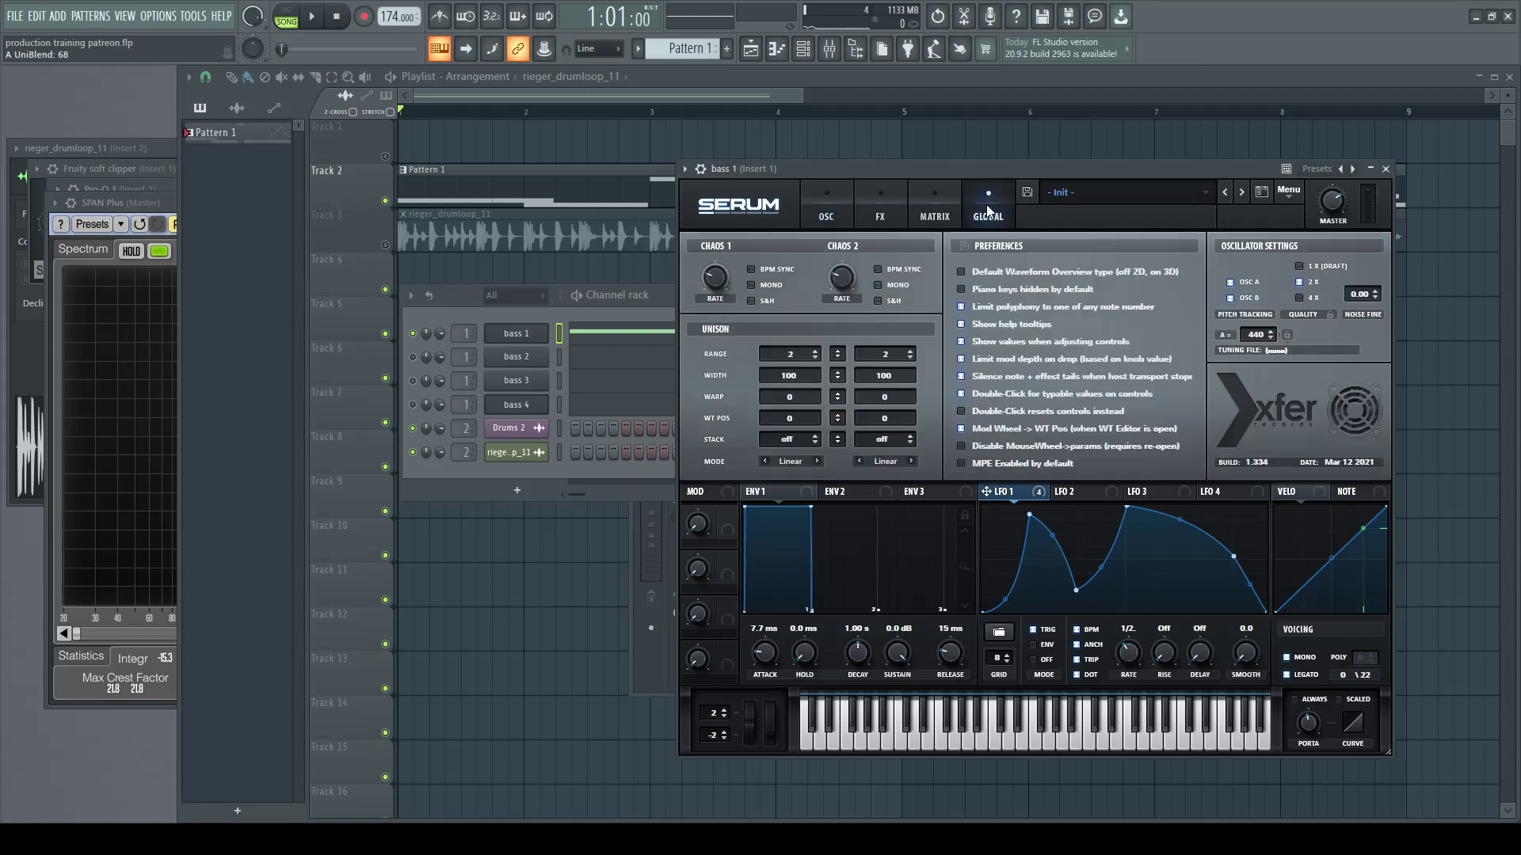
click(939, 201)
click(974, 206)
mouse_move(803, 373)
mouse_down()
mouse_move(805, 447)
mouse_move(805, 370)
mouse_up()
click(828, 203)
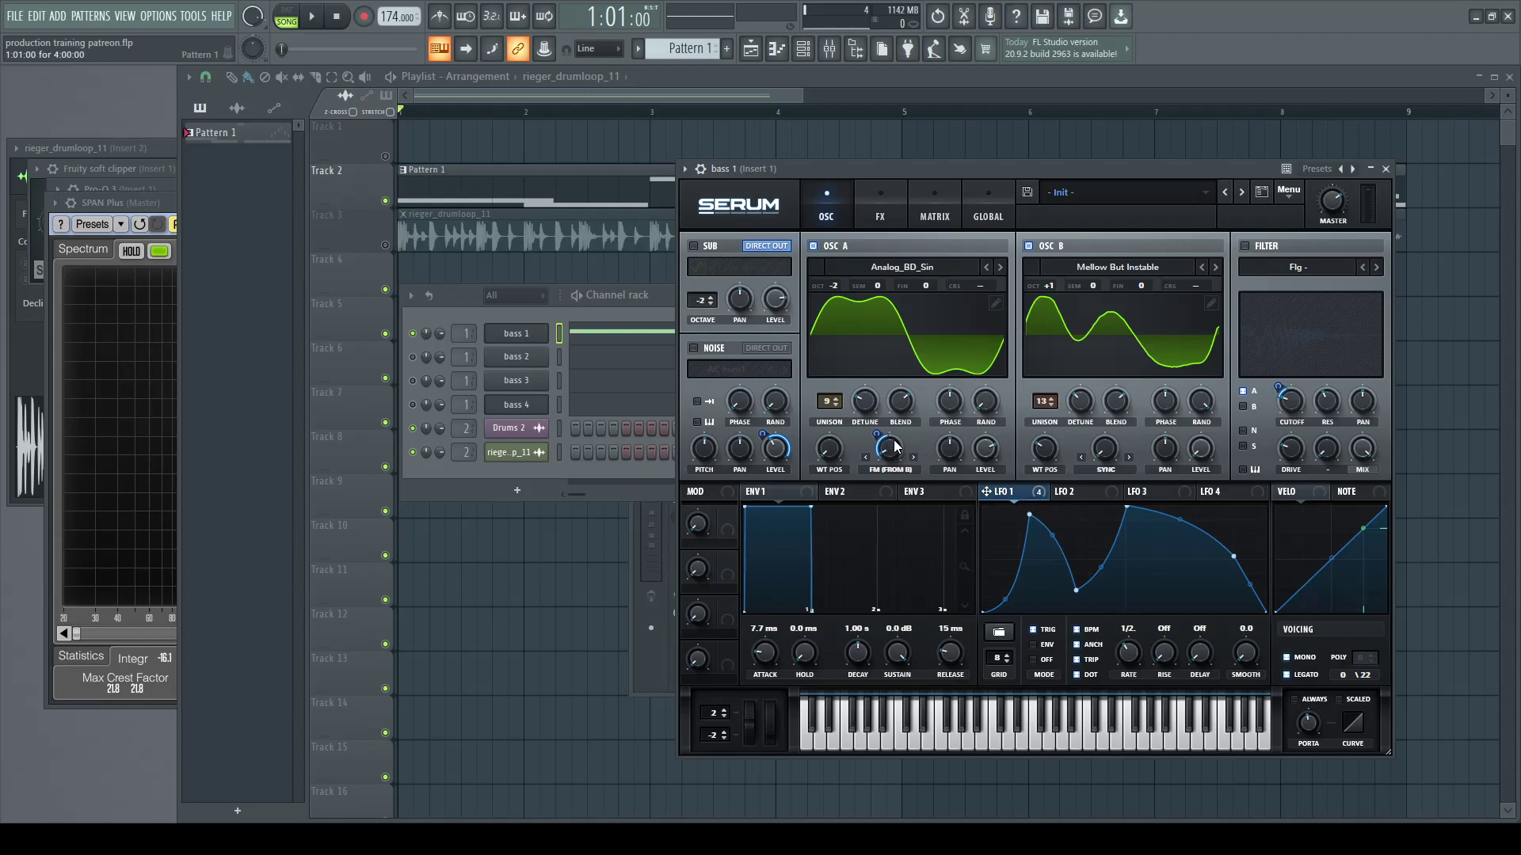
Step: Look at the LFO 2 and LFO 1 curves and play the bare oscillator sound twice
click(1076, 490)
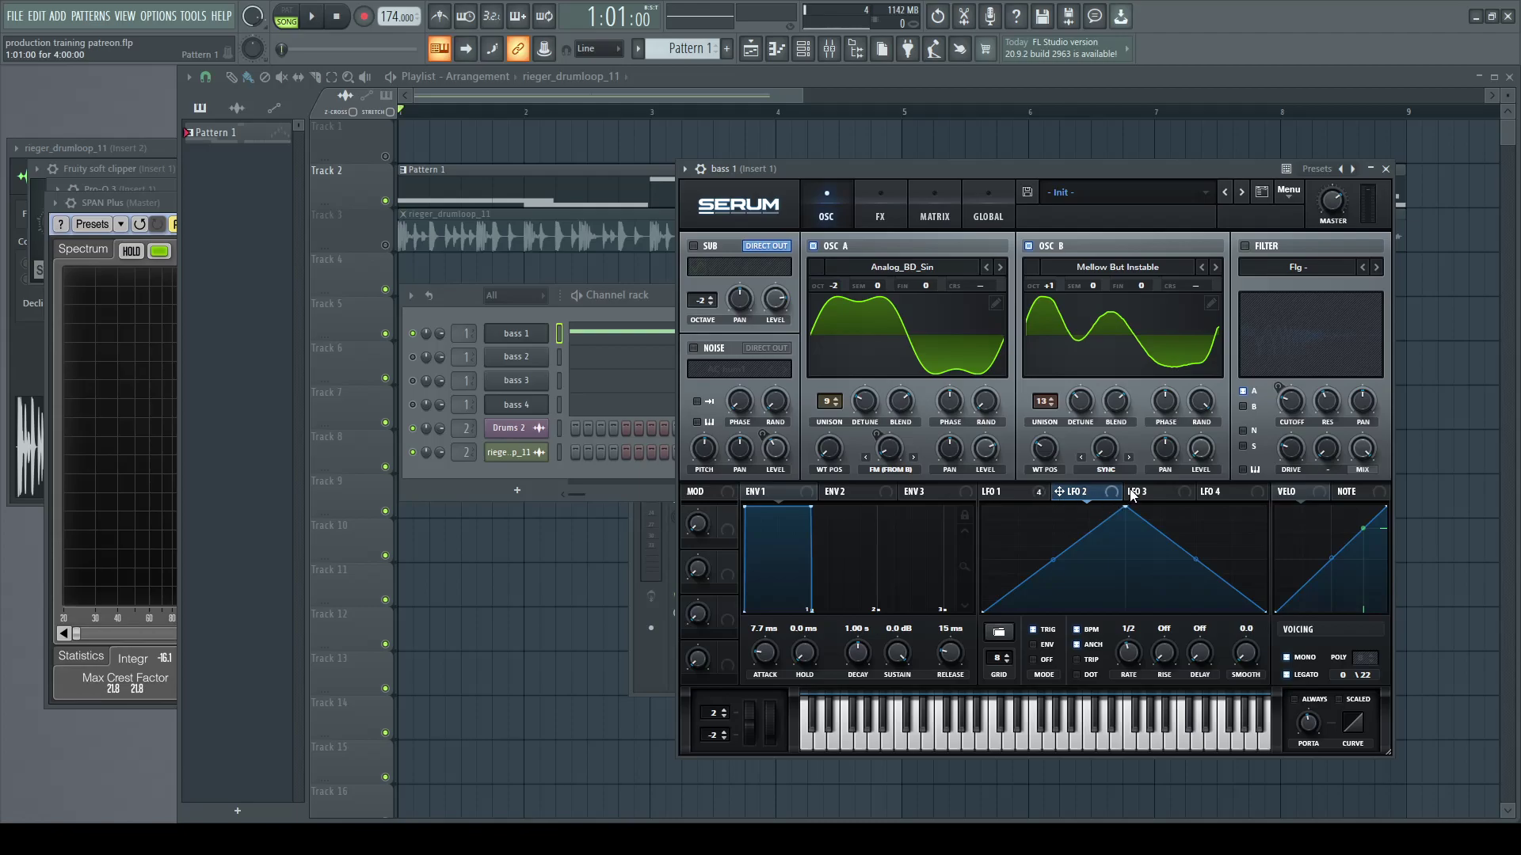
click(999, 491)
click(315, 17)
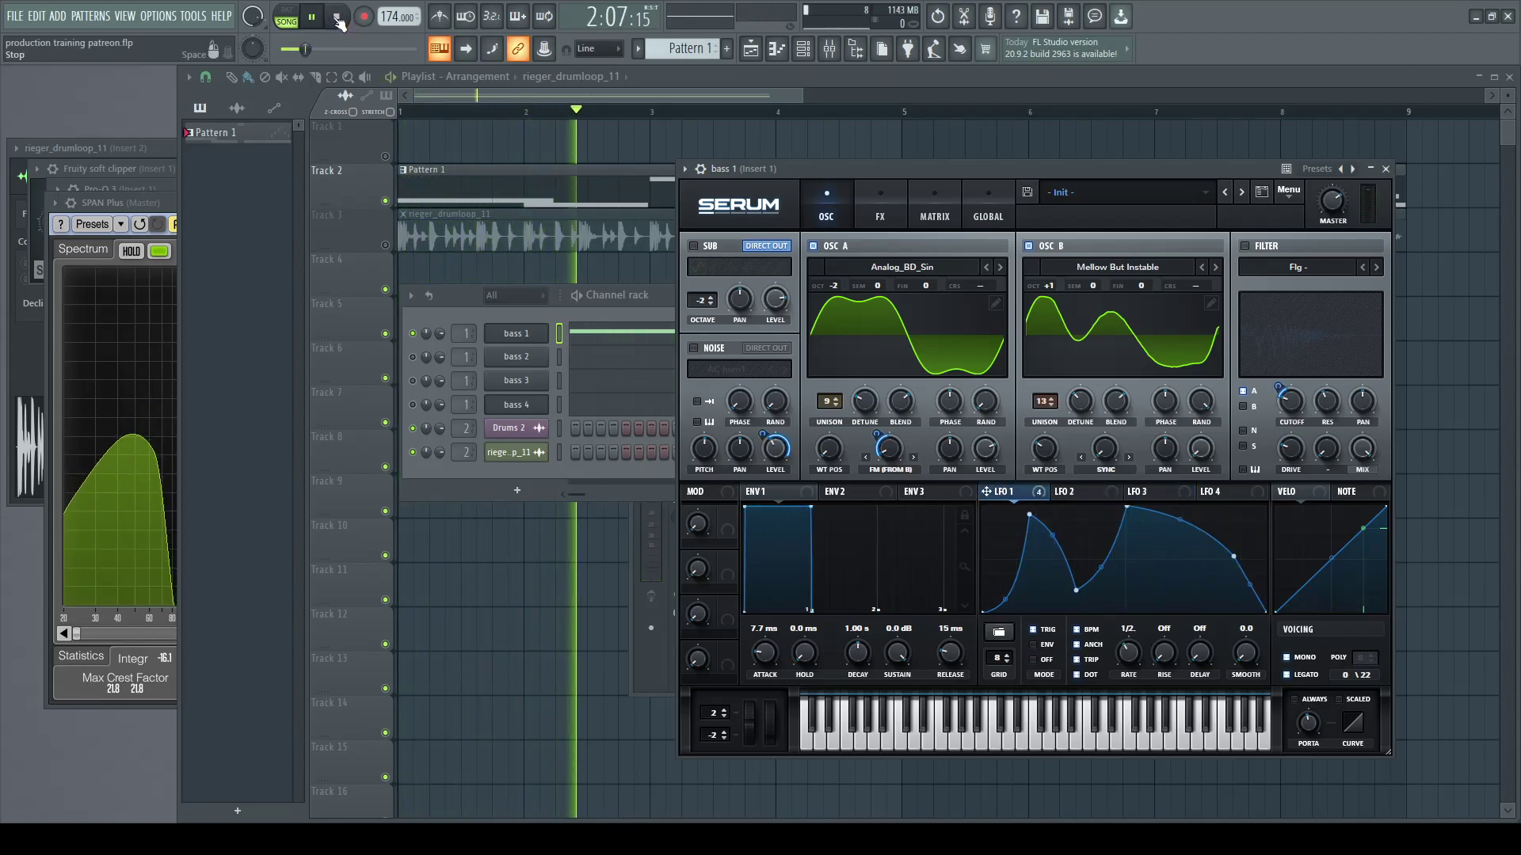
click(337, 17)
click(315, 17)
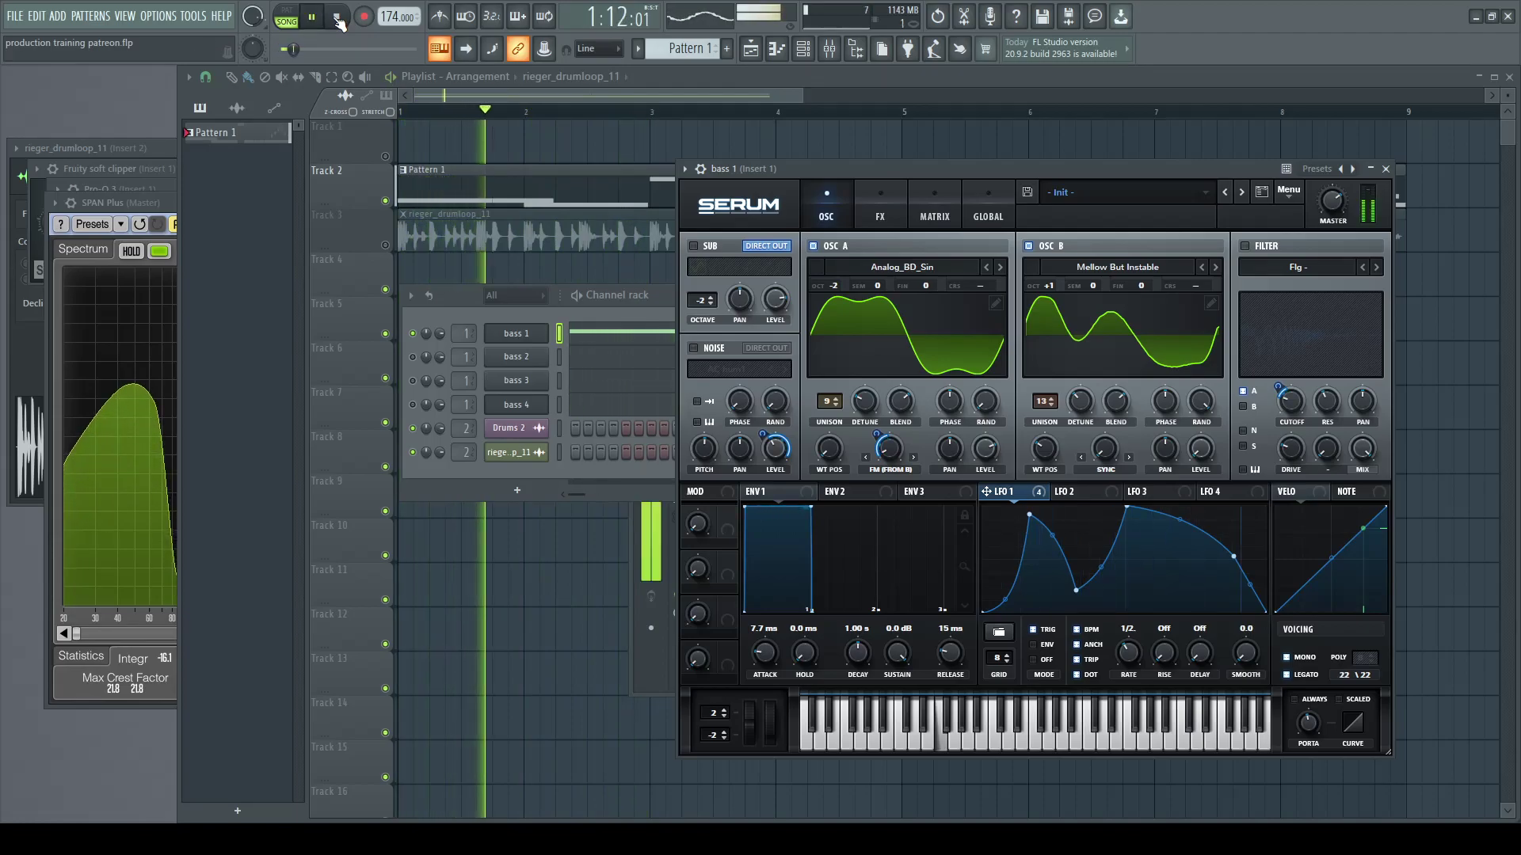
click(337, 17)
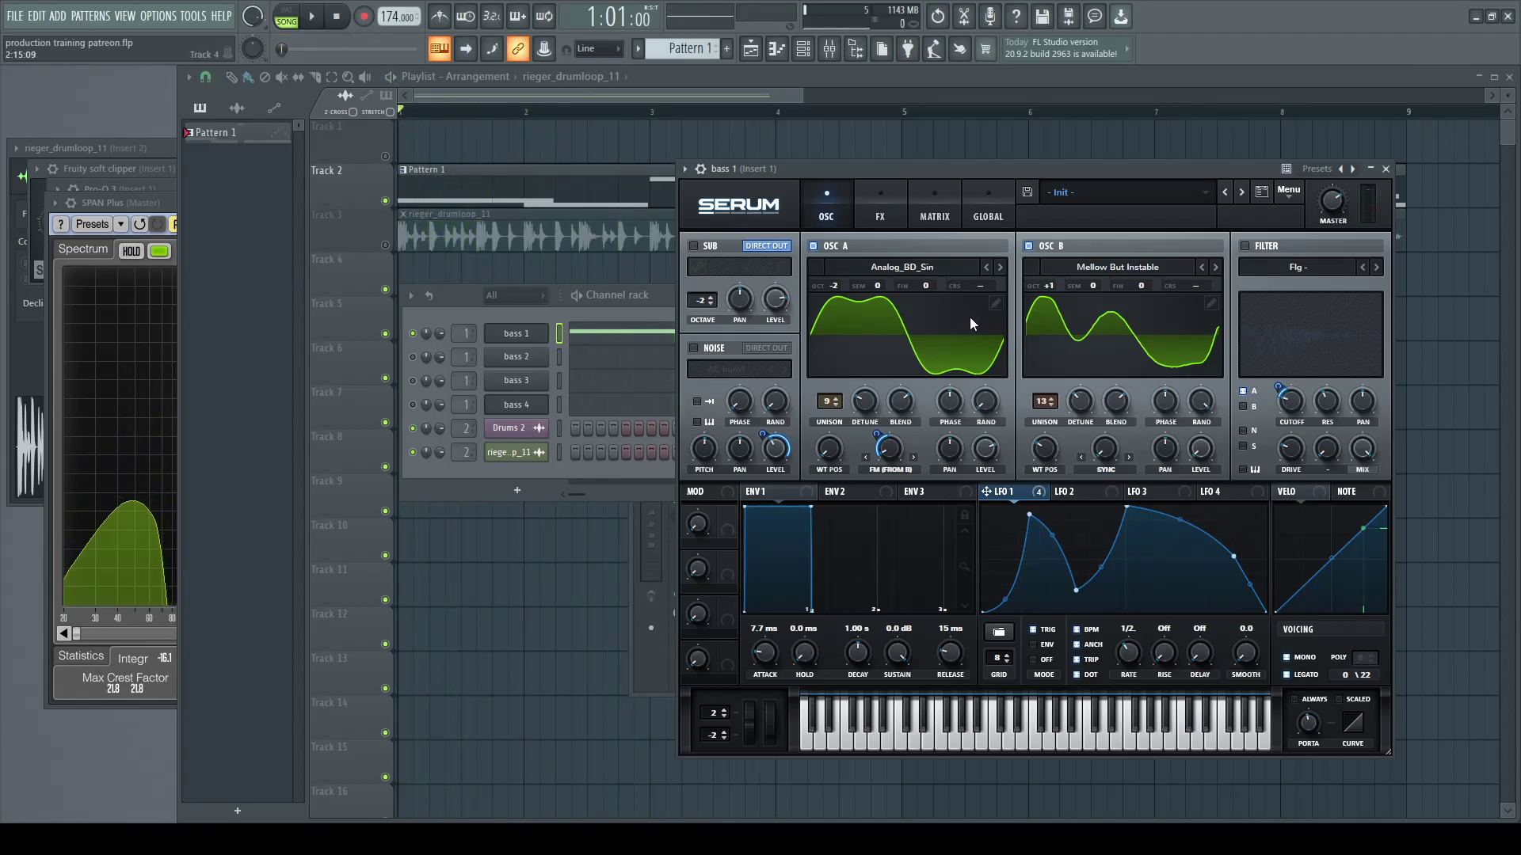
Step: Switch the main filter (Flg -) back on and play the bass to hear it
click(1245, 245)
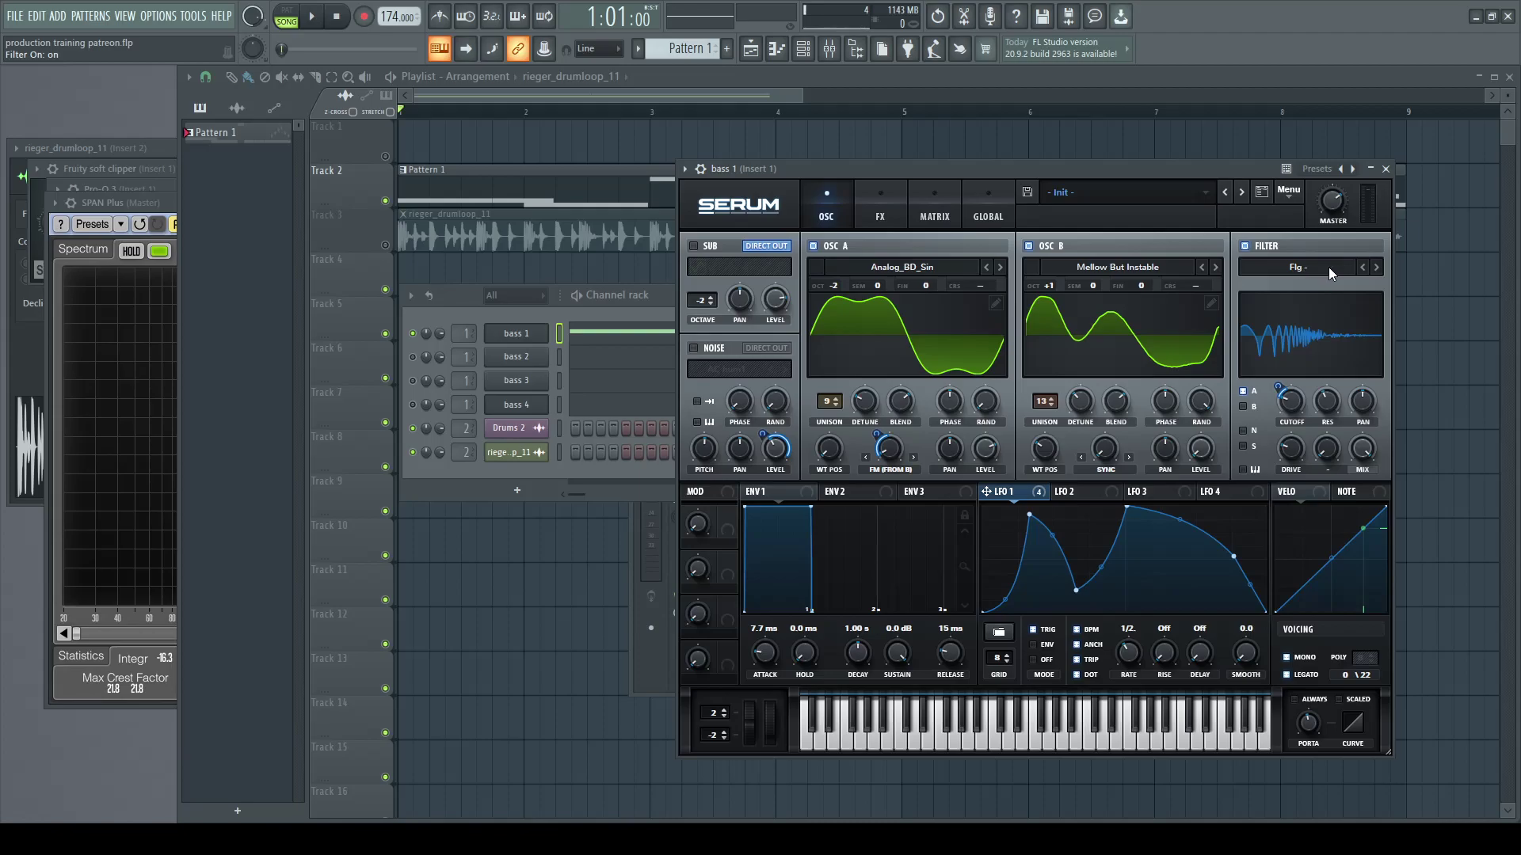
key(space)
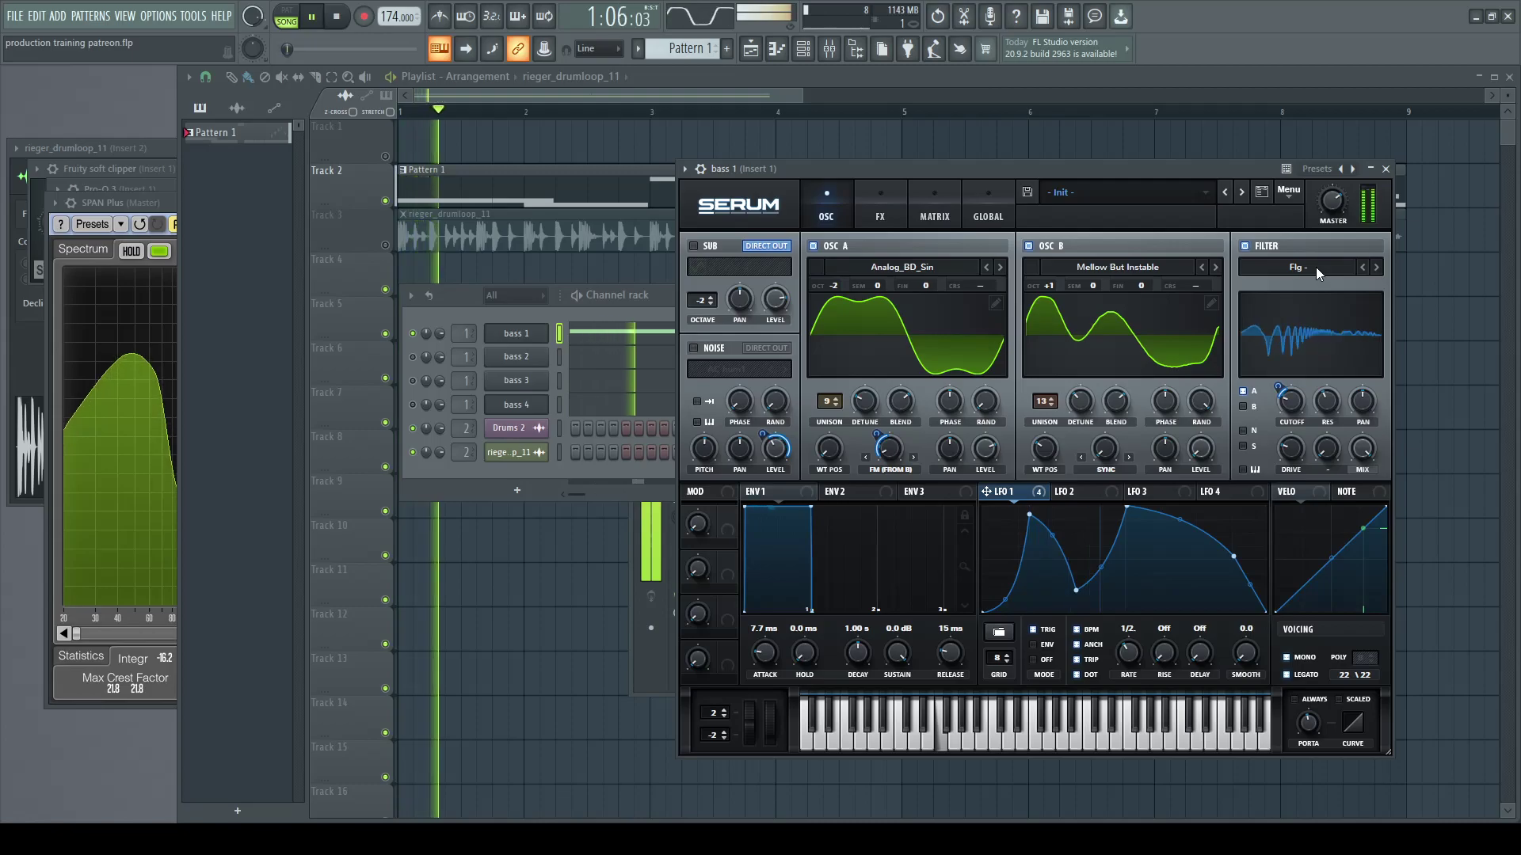
key(space)
key(space)
key(space)
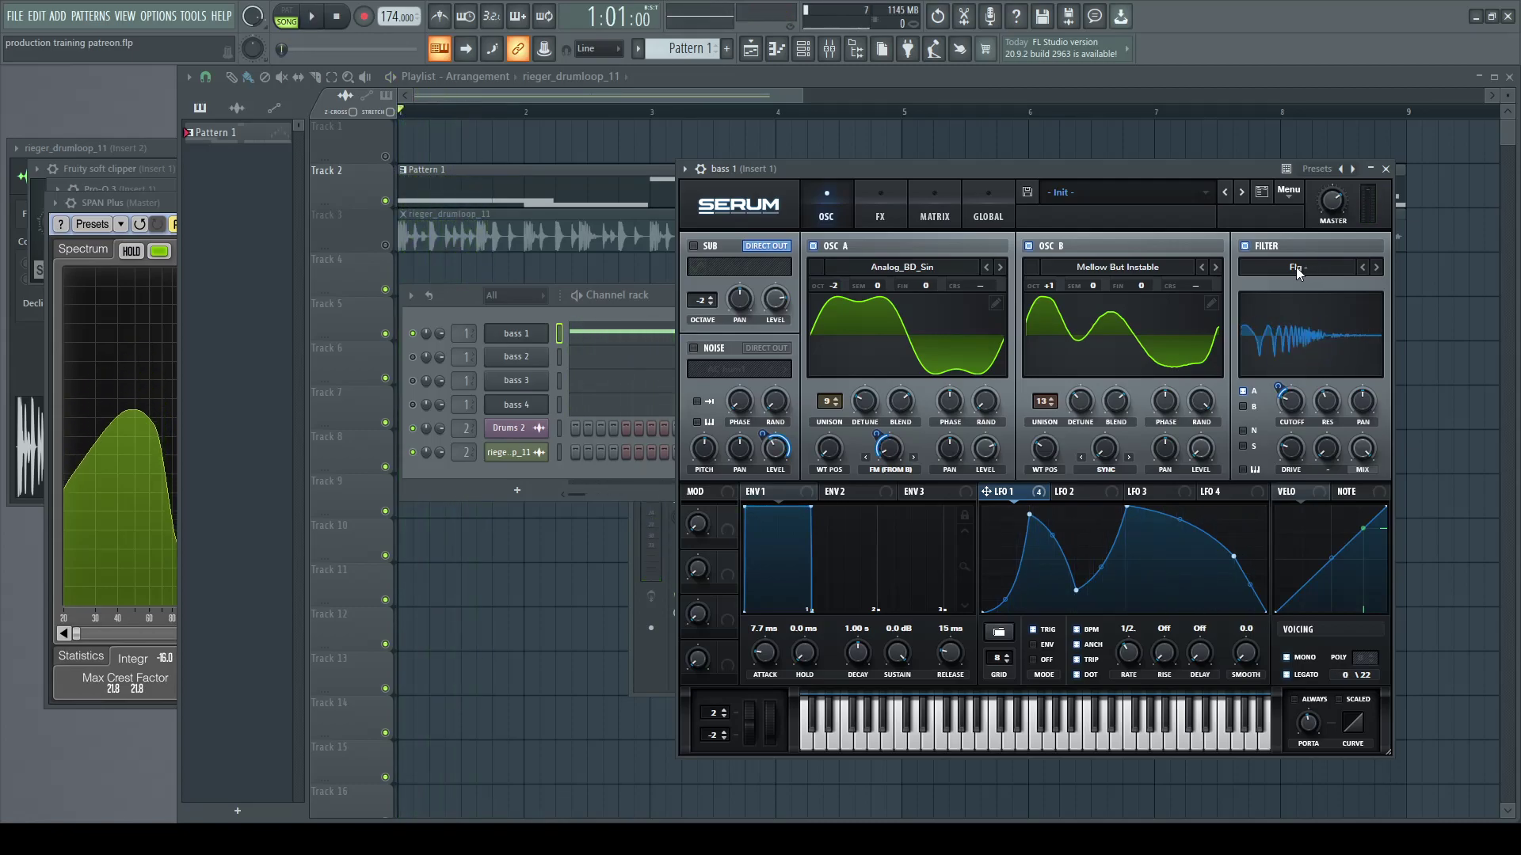
Step: Switch the AC hum1 noise oscillator back on and play the bass with it
click(694, 348)
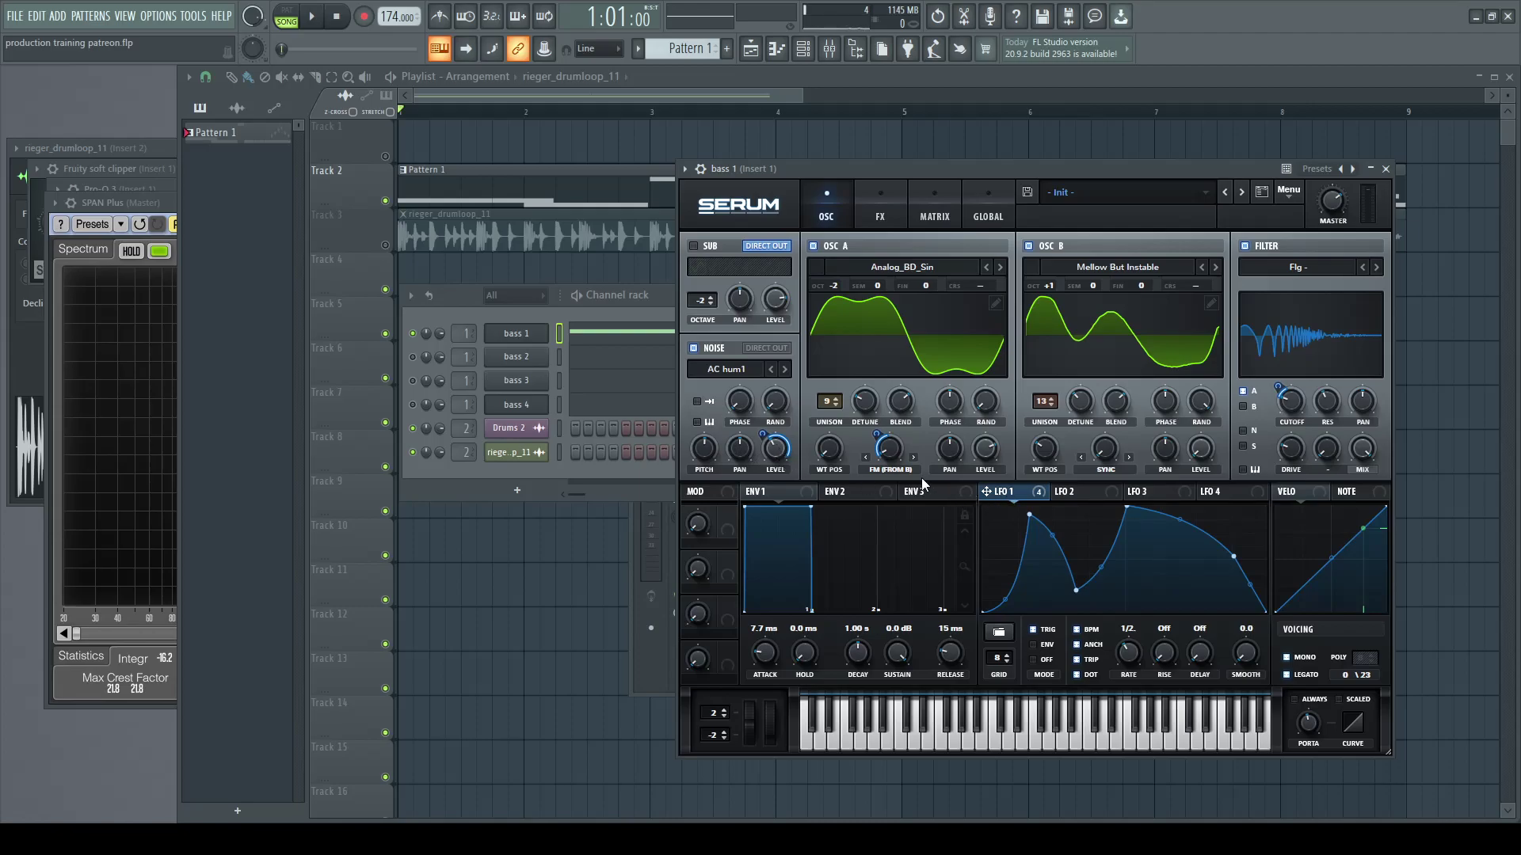
key(space)
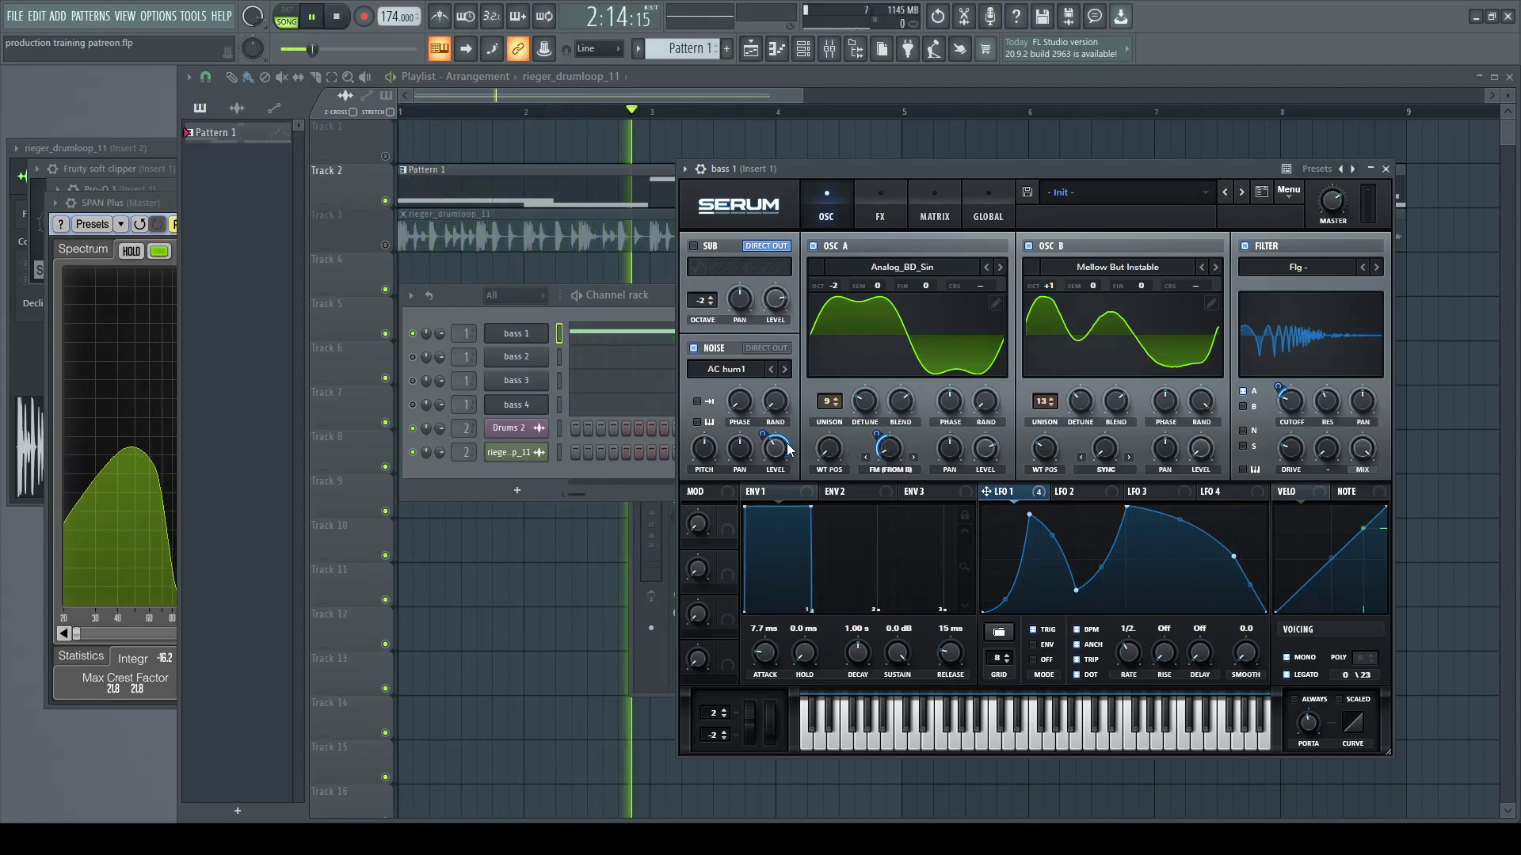
key(space)
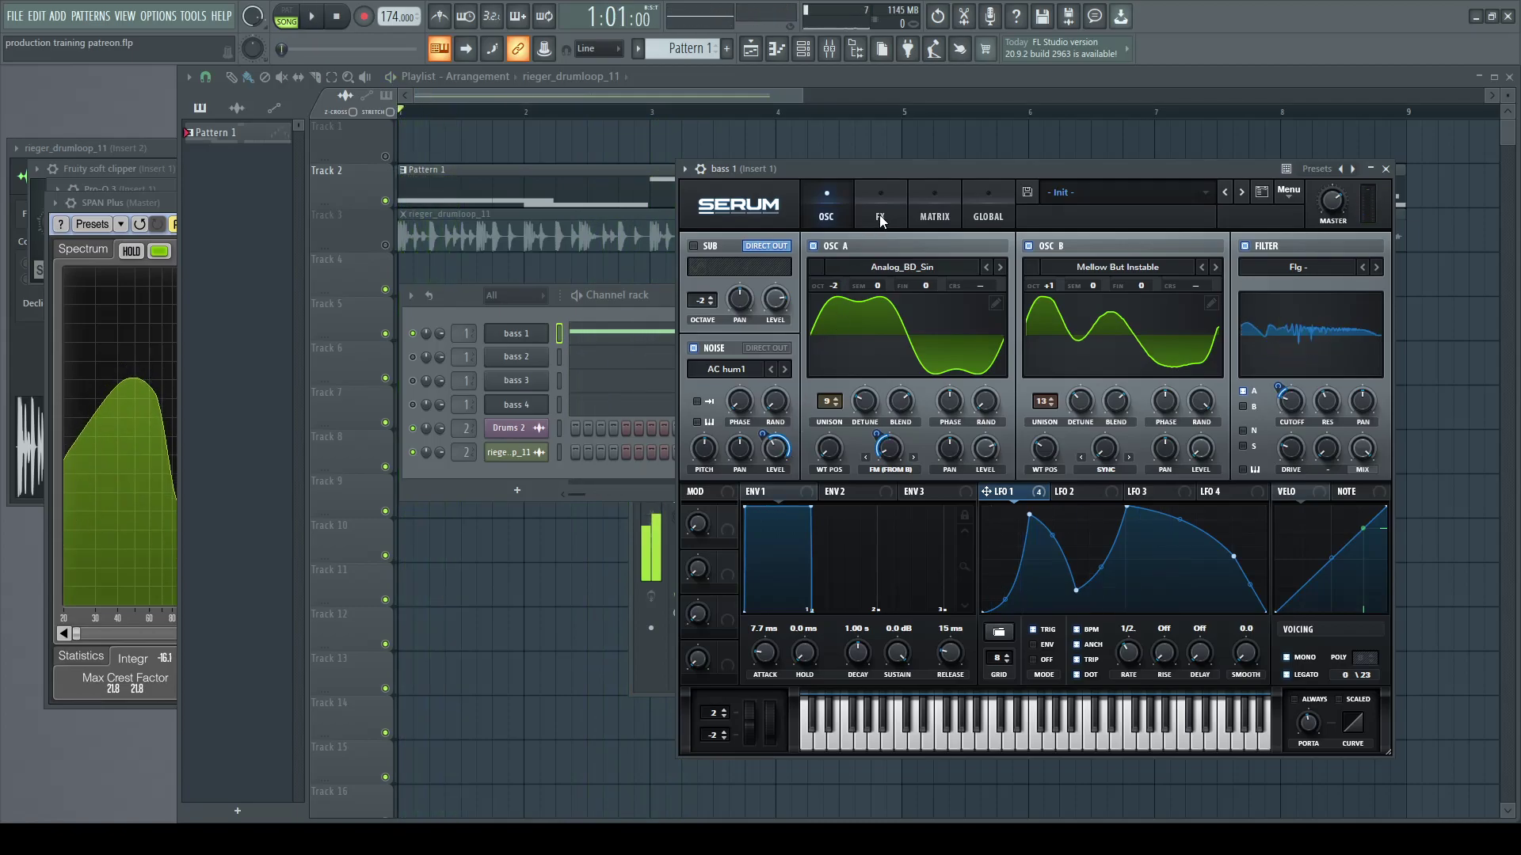
Step: Re-enable the phaser effect, comparing playback of the bass with and without it
click(879, 201)
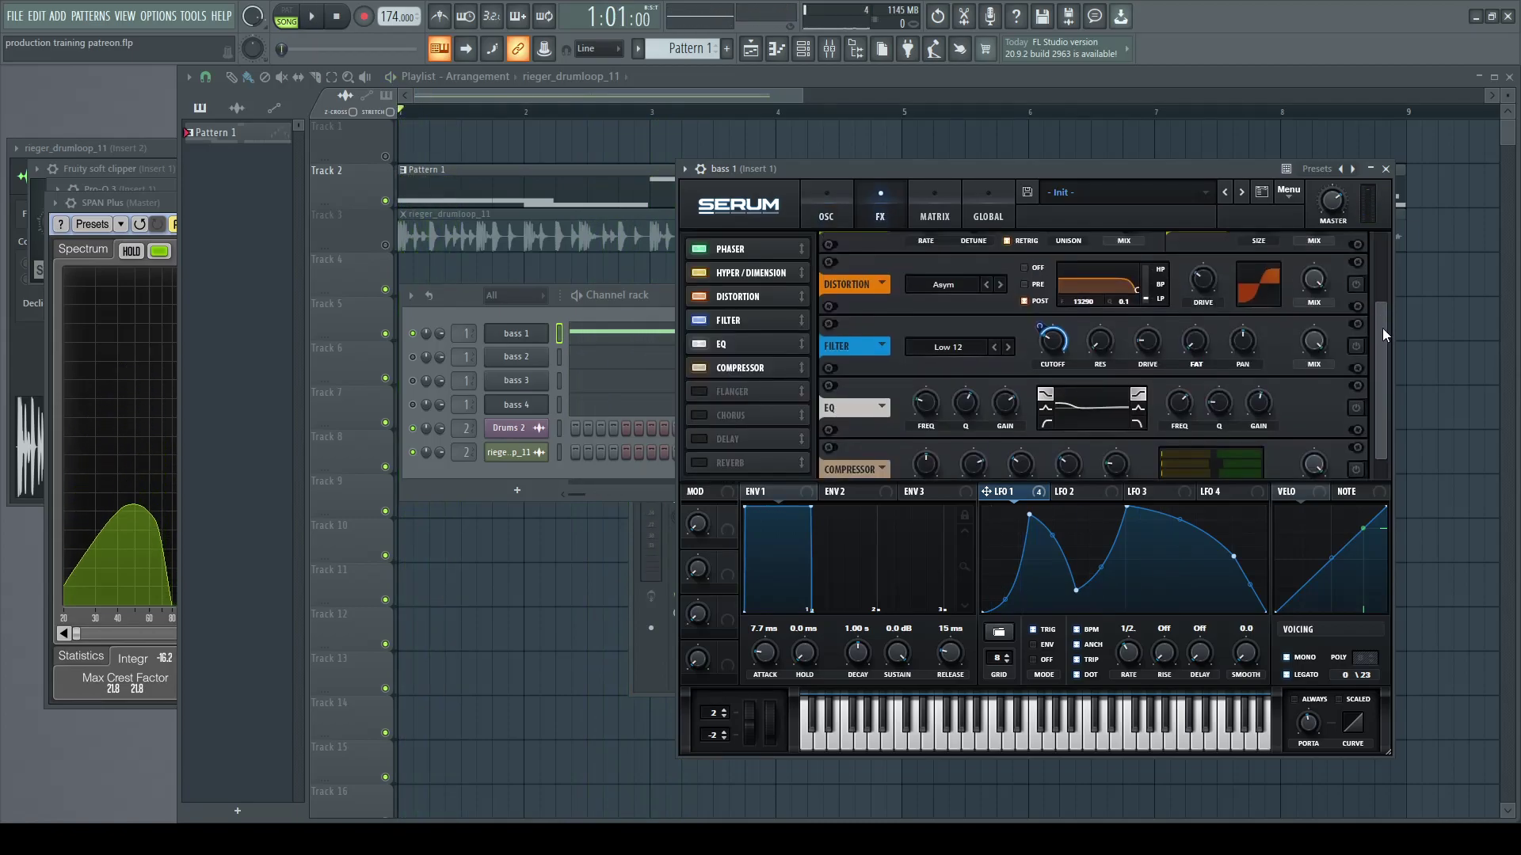
drag(1383, 334, 1385, 236)
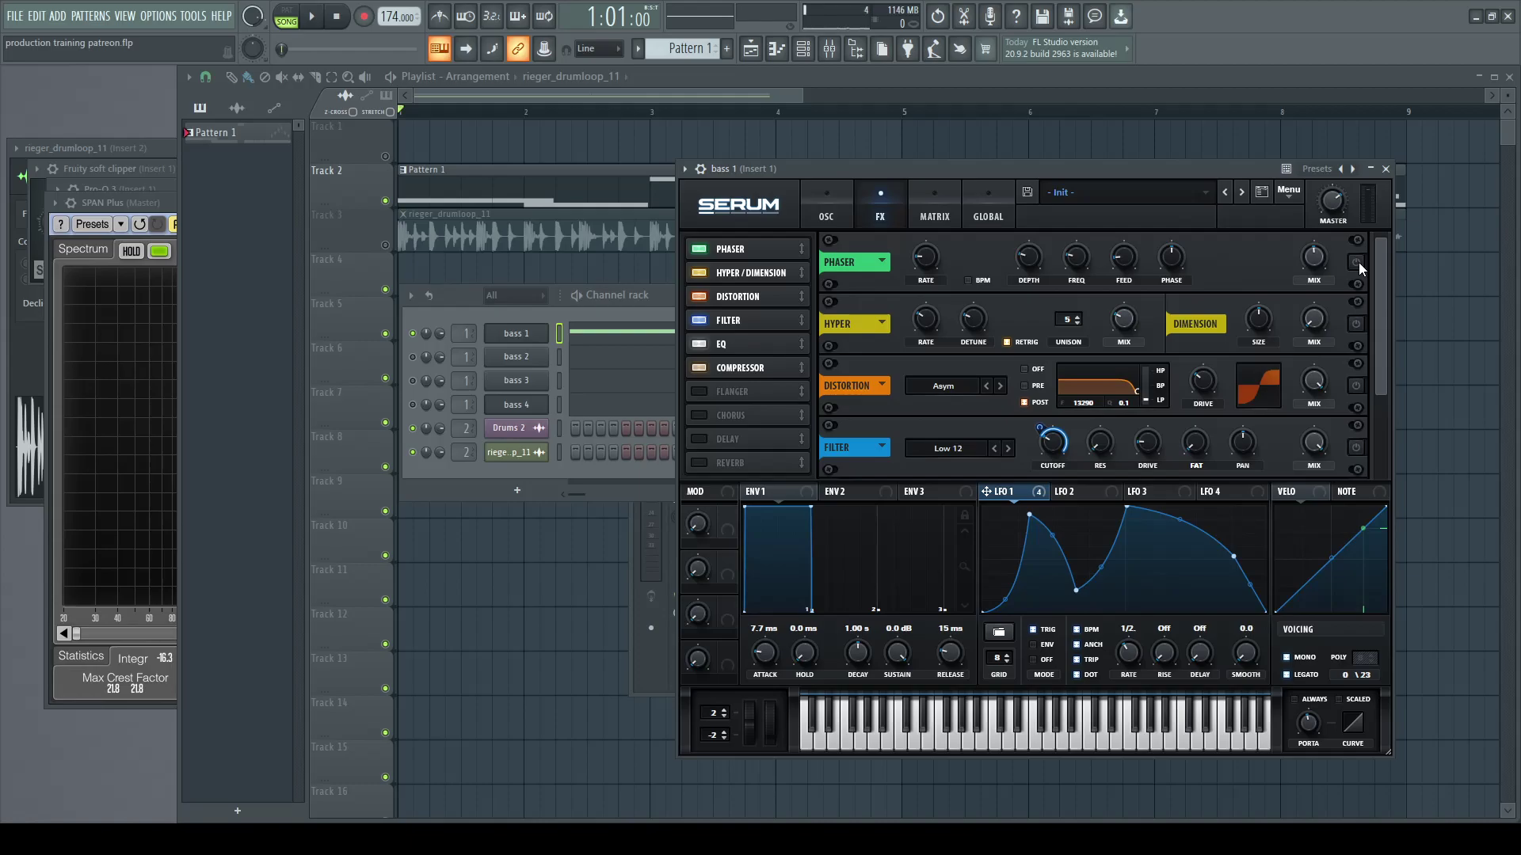
click(1356, 263)
key(space)
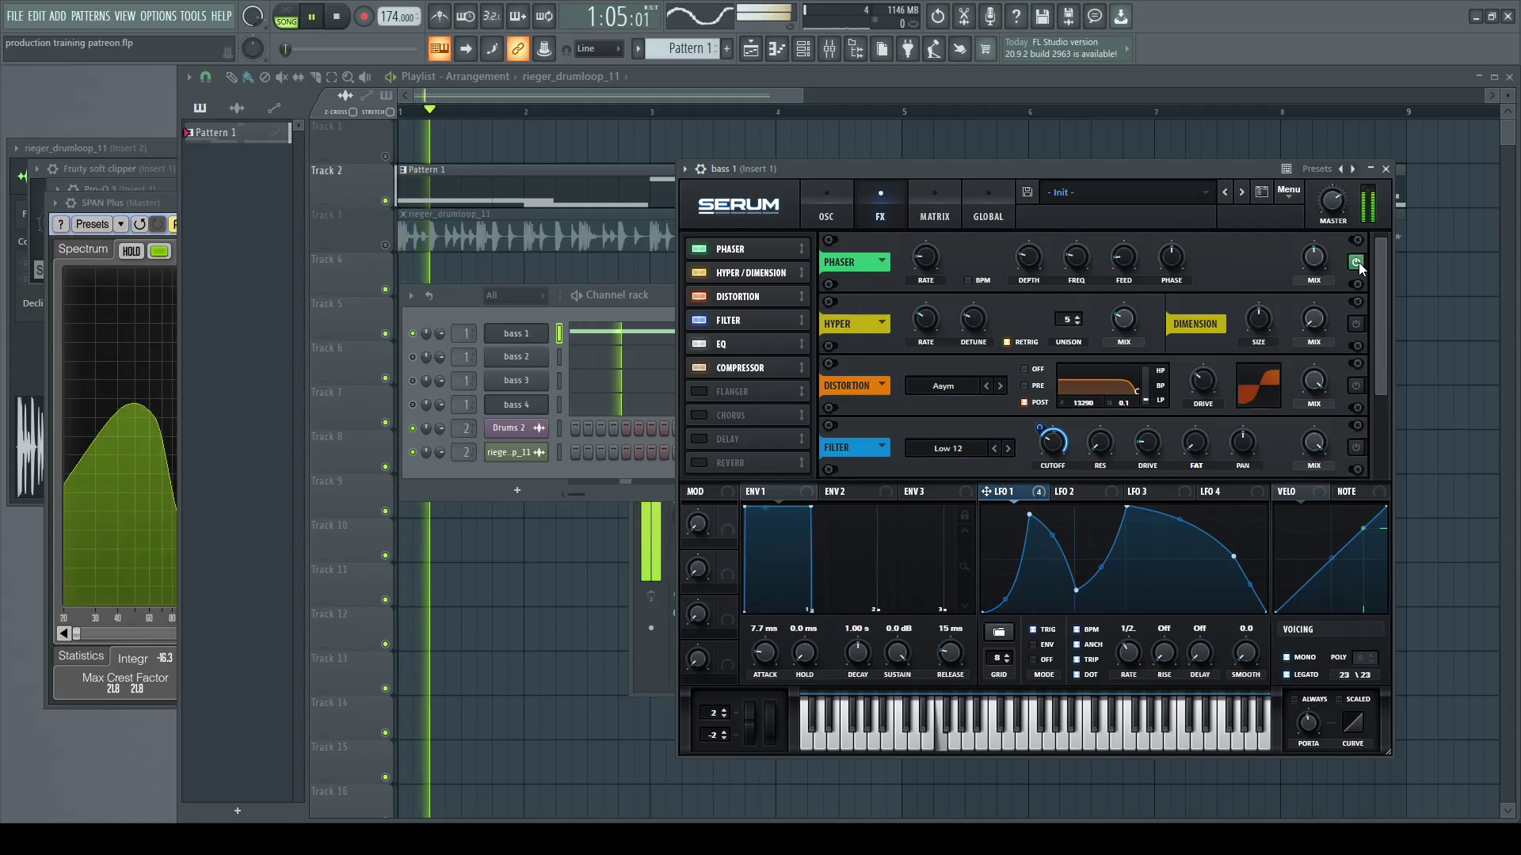
click(1356, 262)
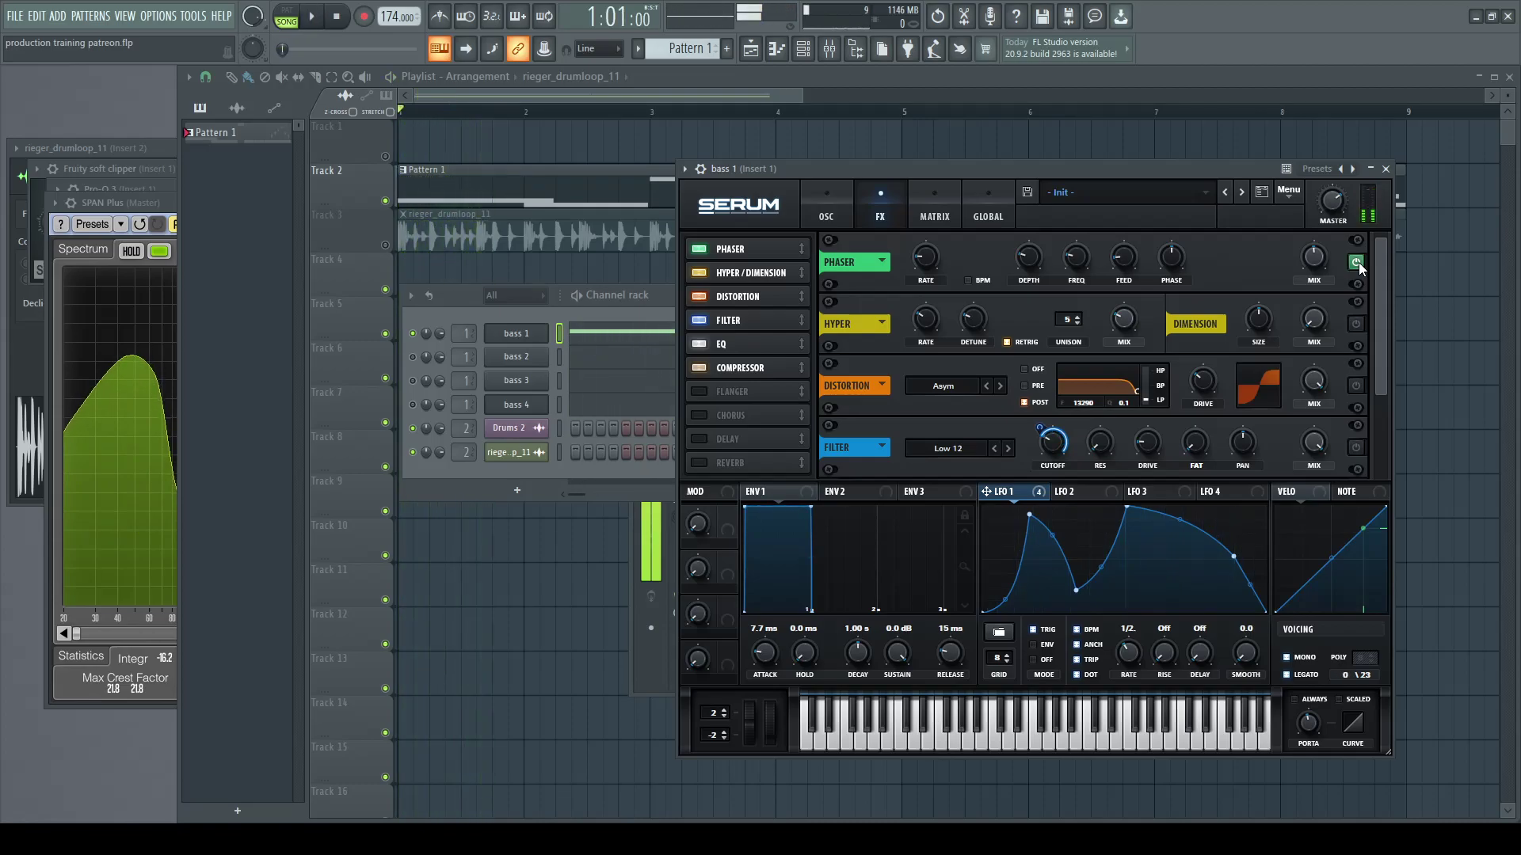
click(1356, 263)
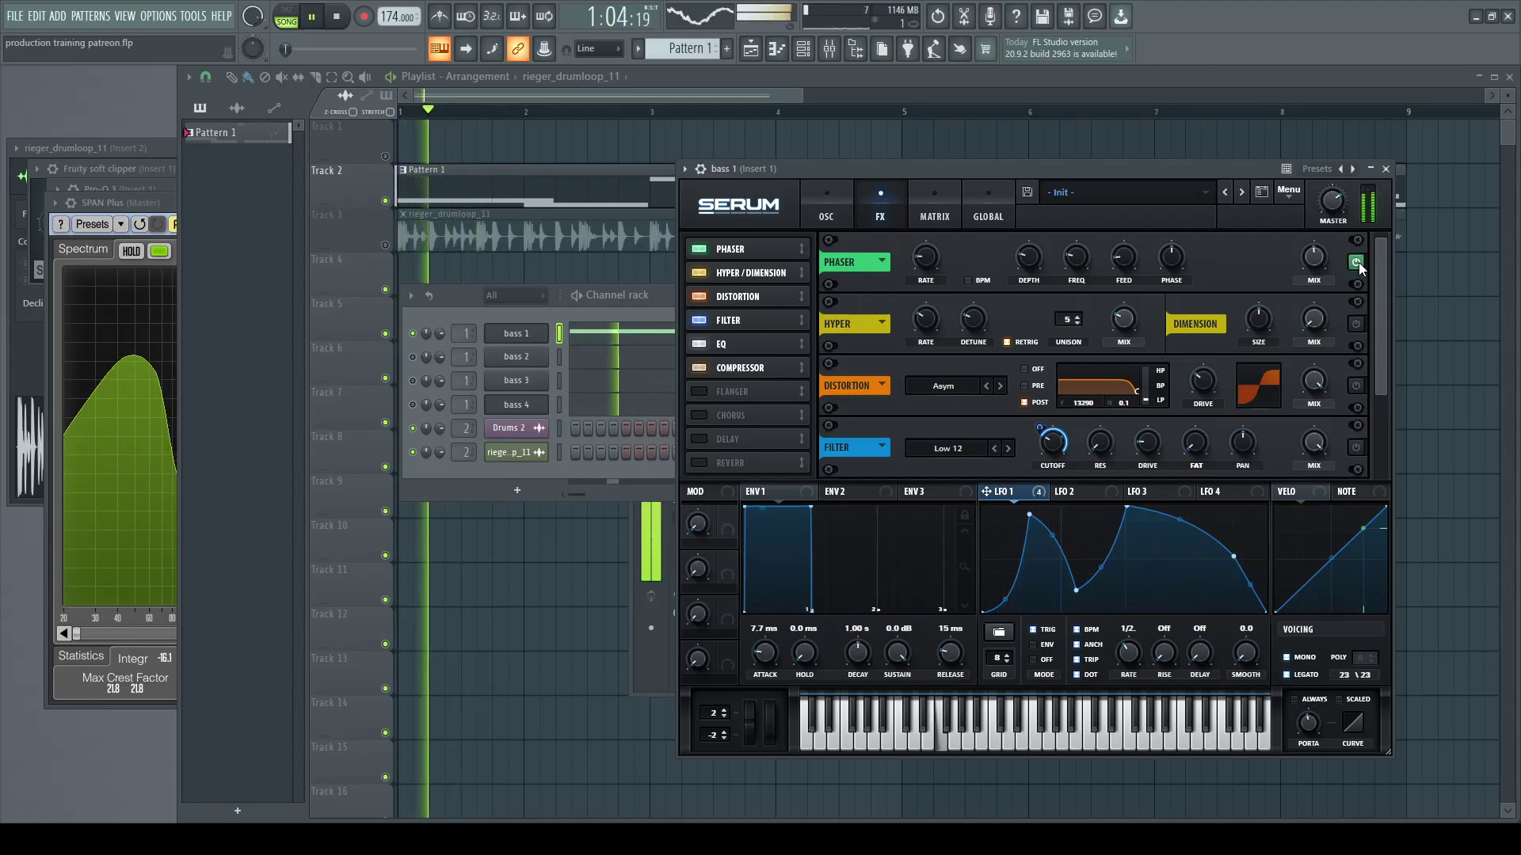
key(space)
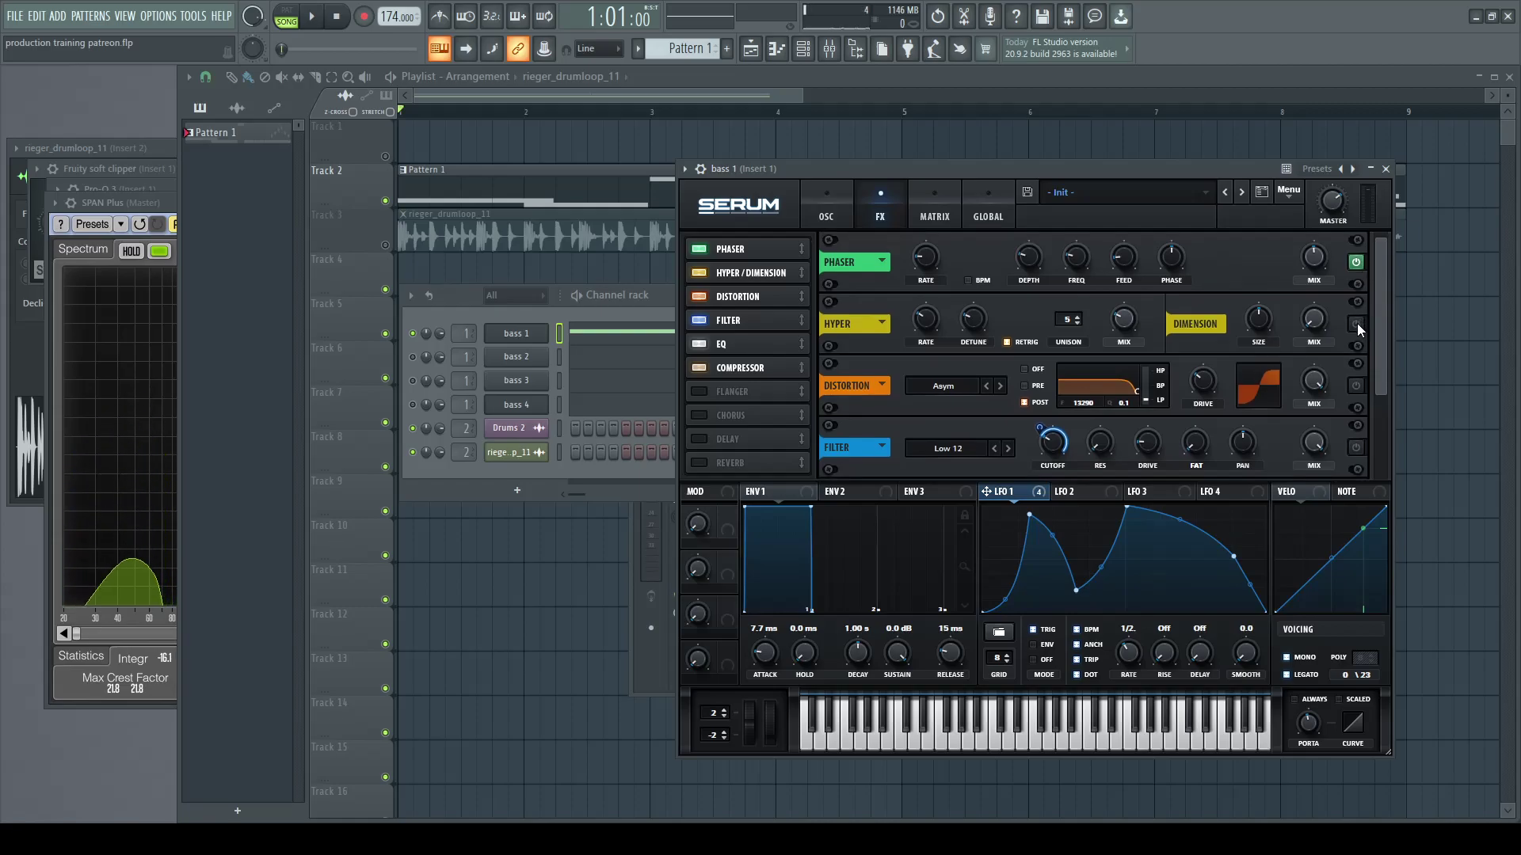
Step: Re-enable the hyper/dimension effect during playback, stop, and return to the oscillator page
drag(1384, 327, 1385, 302)
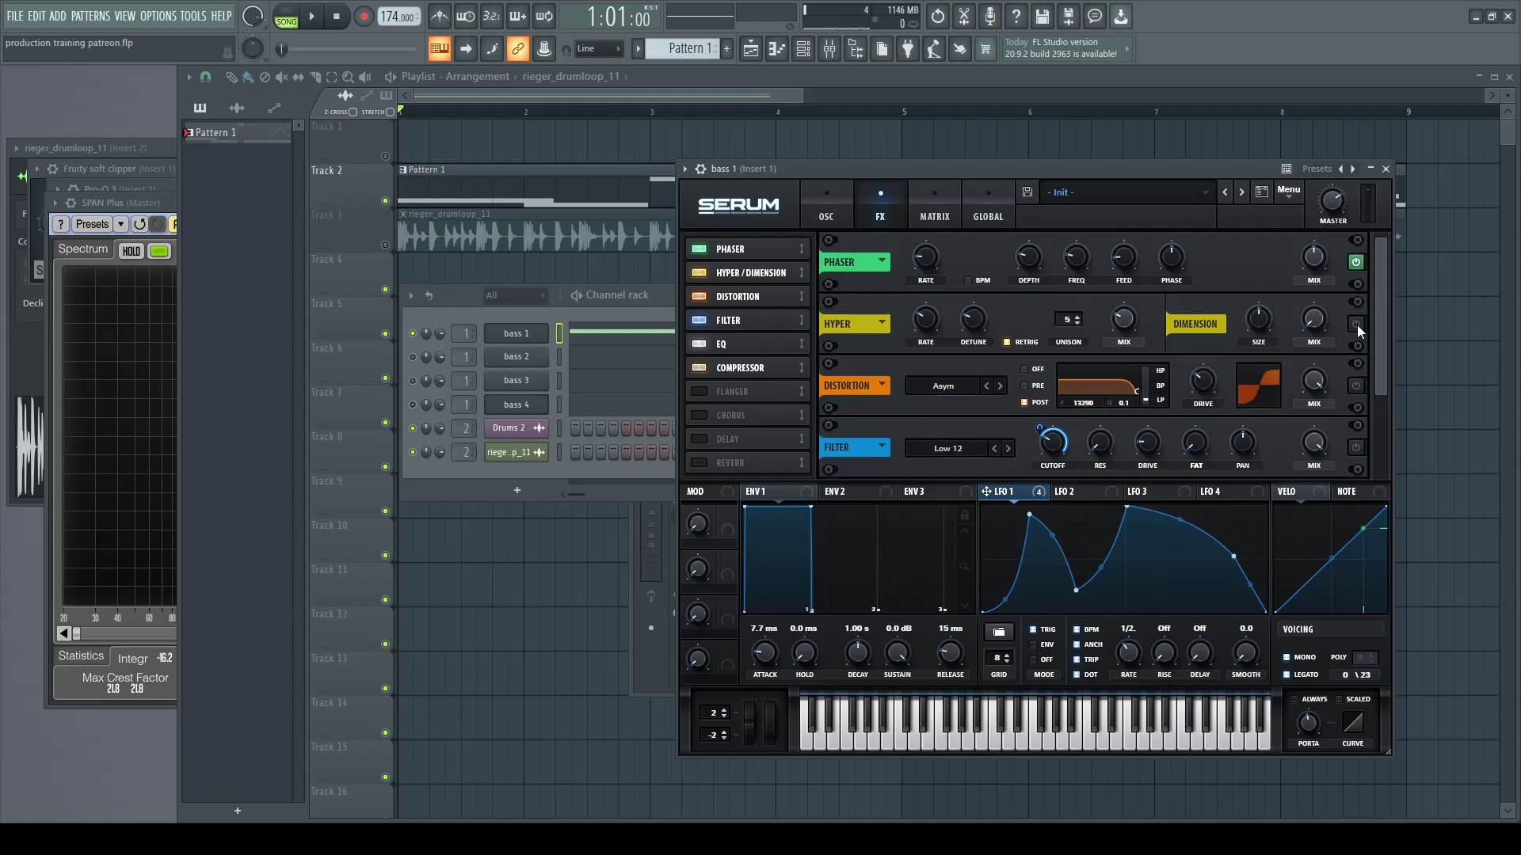
drag(1381, 320, 1397, 267)
key(space)
click(1356, 323)
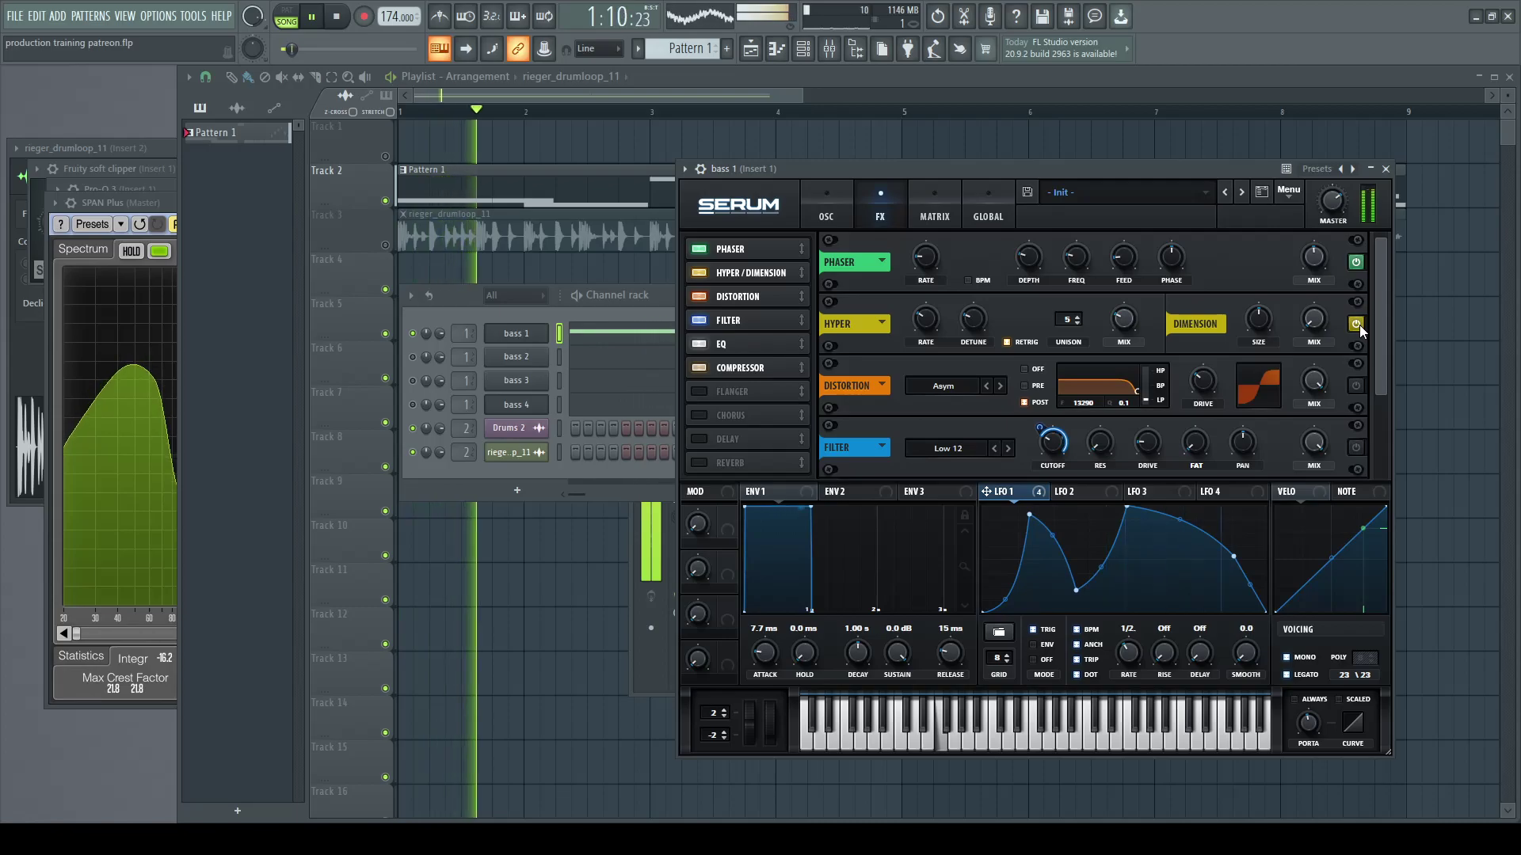
key(space)
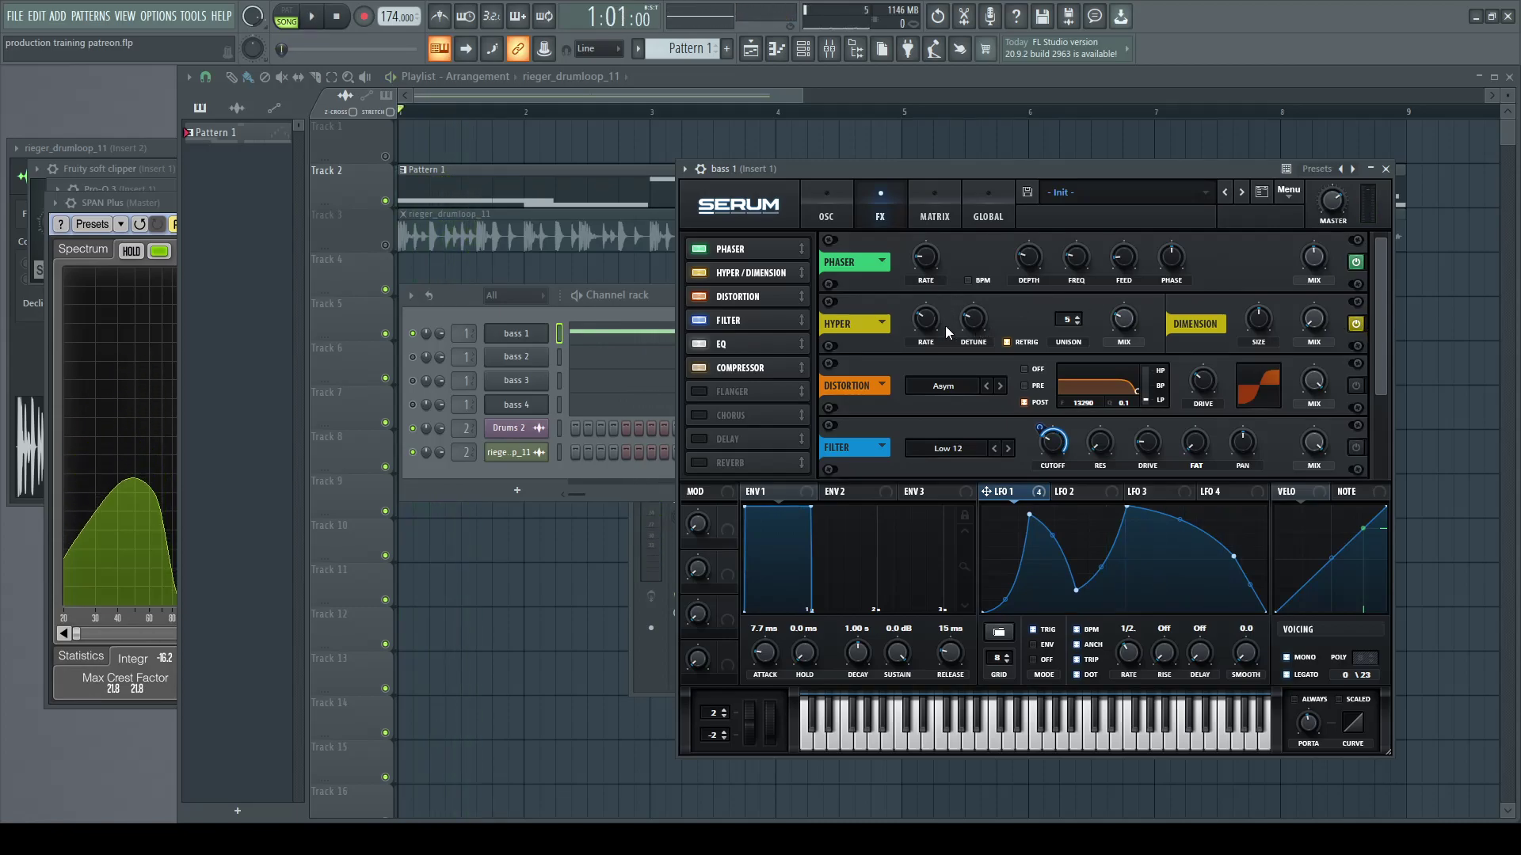
click(833, 204)
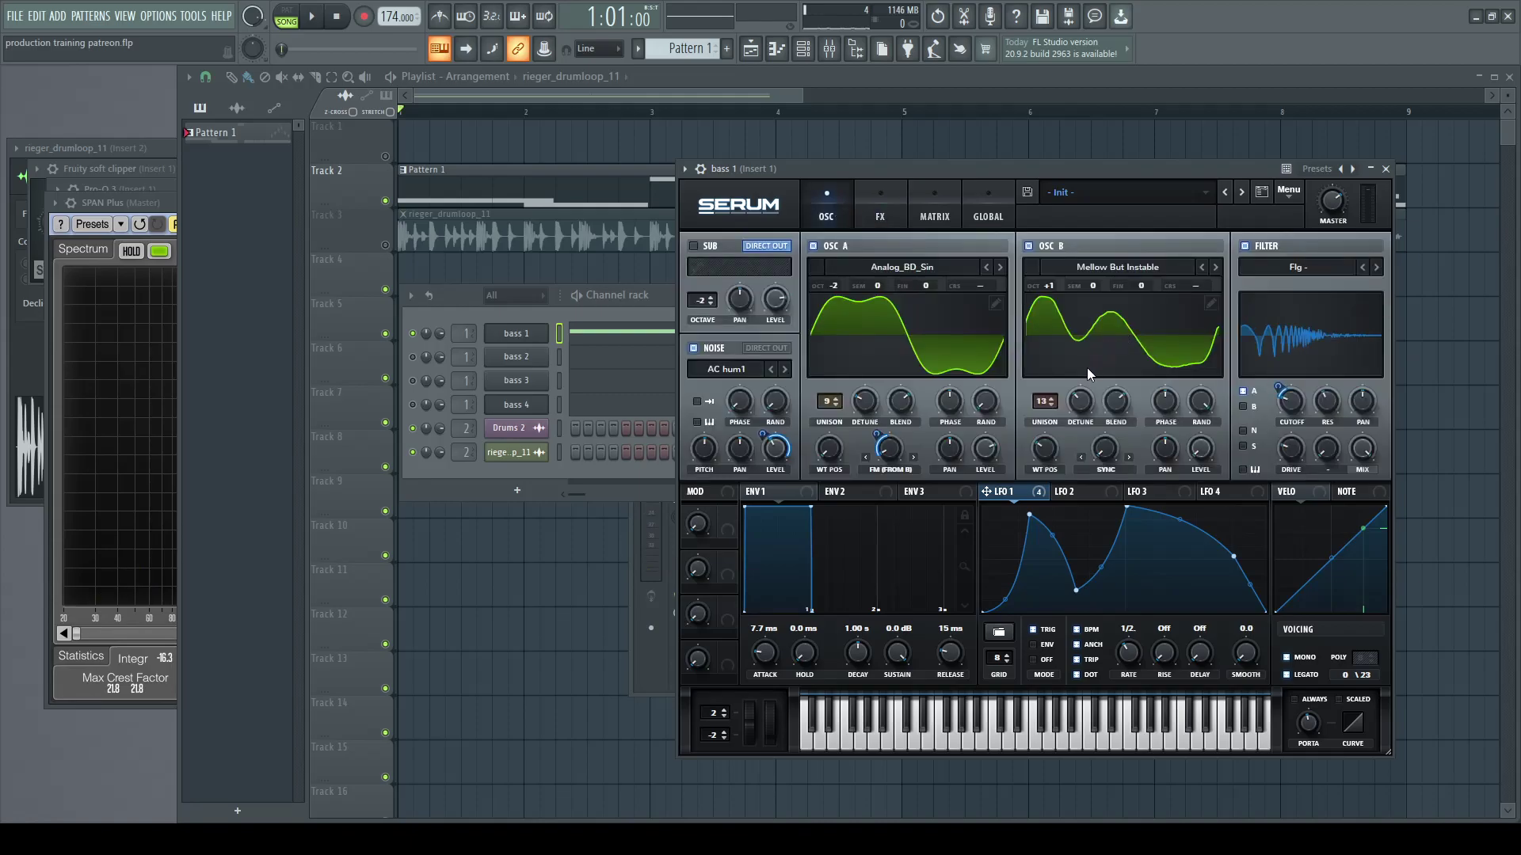
Step: Re-enable the Asym distortion effect on the bass 1 patch and replay the bass several times to hear it
mouse_move(982, 402)
mouse_down()
mouse_move(998, 381)
mouse_move(989, 414)
mouse_up()
click(885, 198)
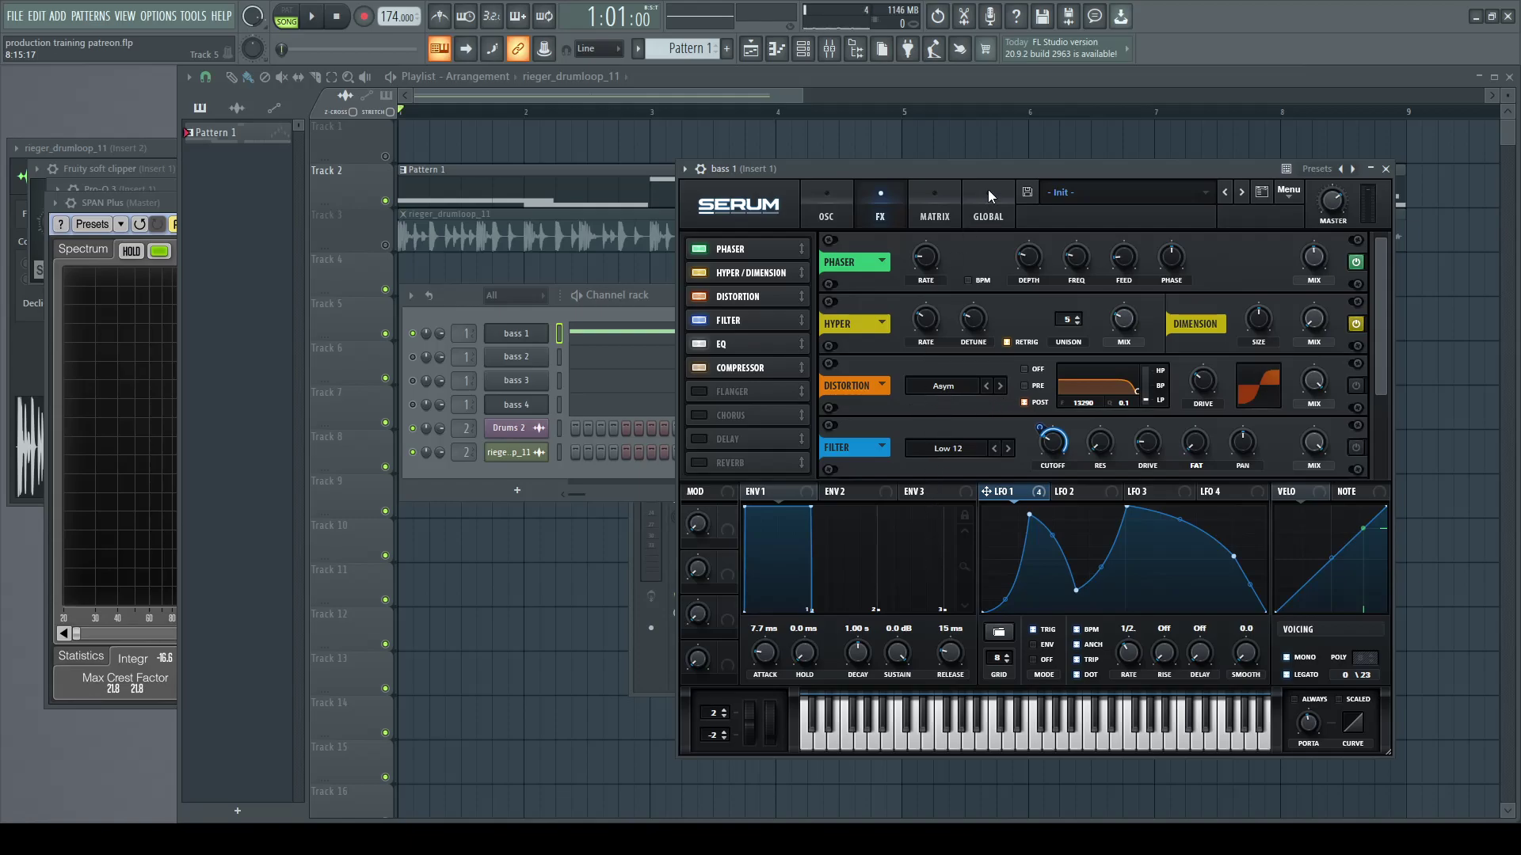
click(1356, 385)
key(space)
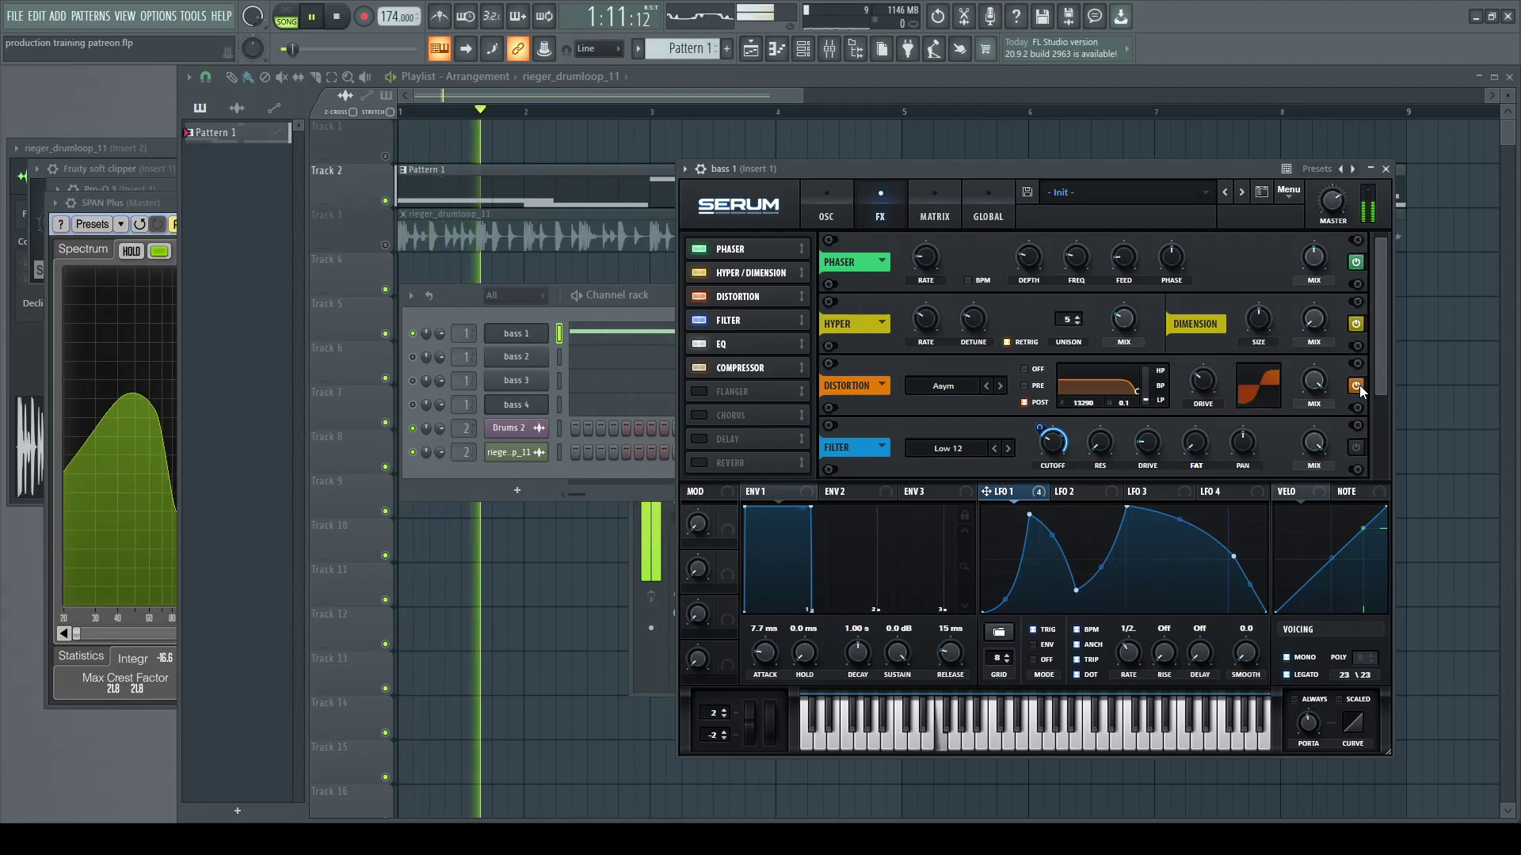
key(space)
key(space)
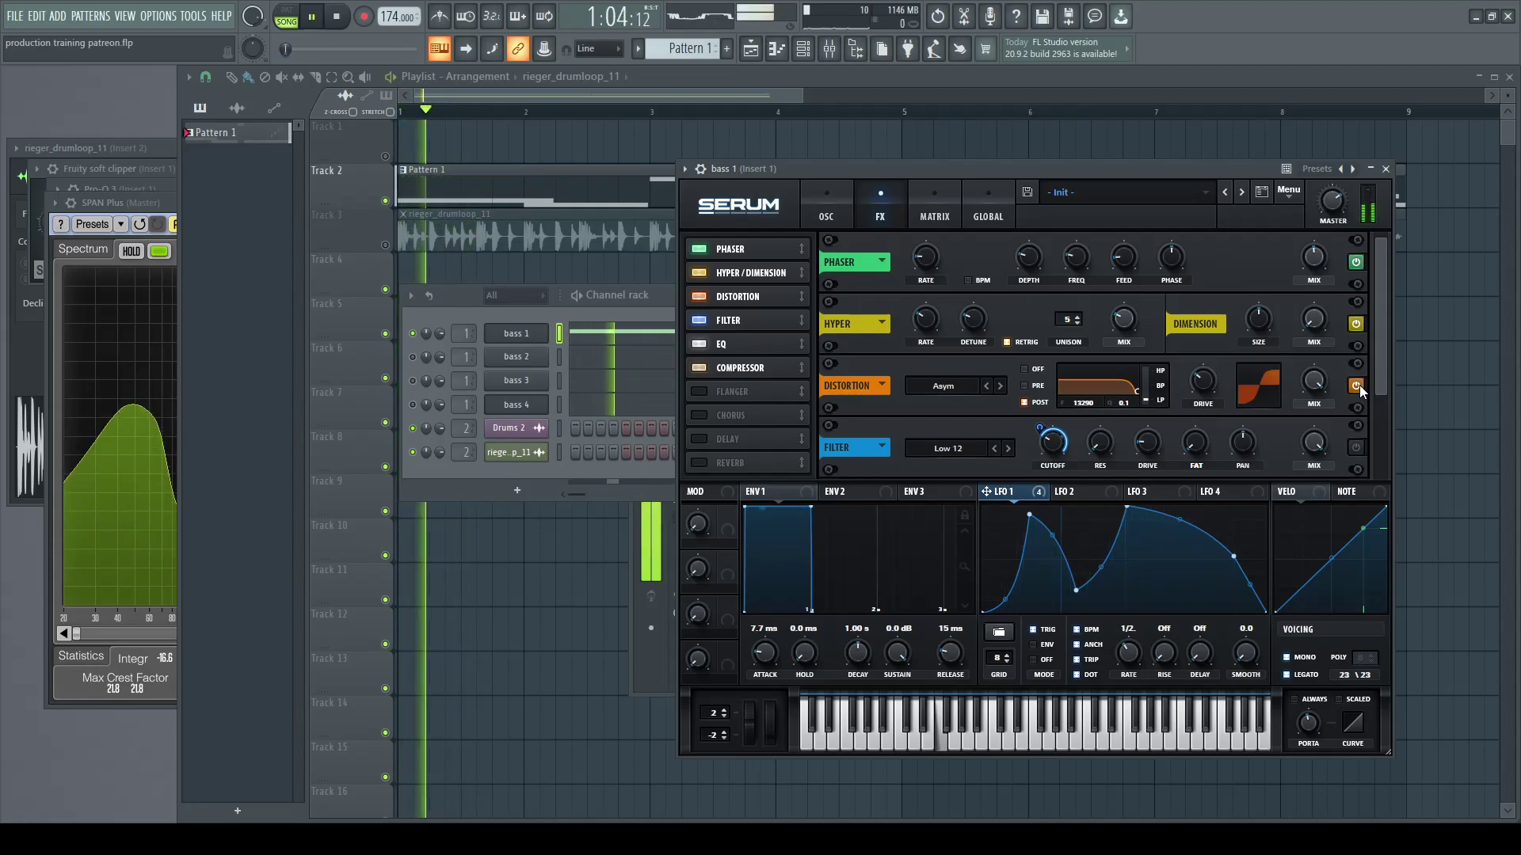
key(space)
key(space)
key(space)
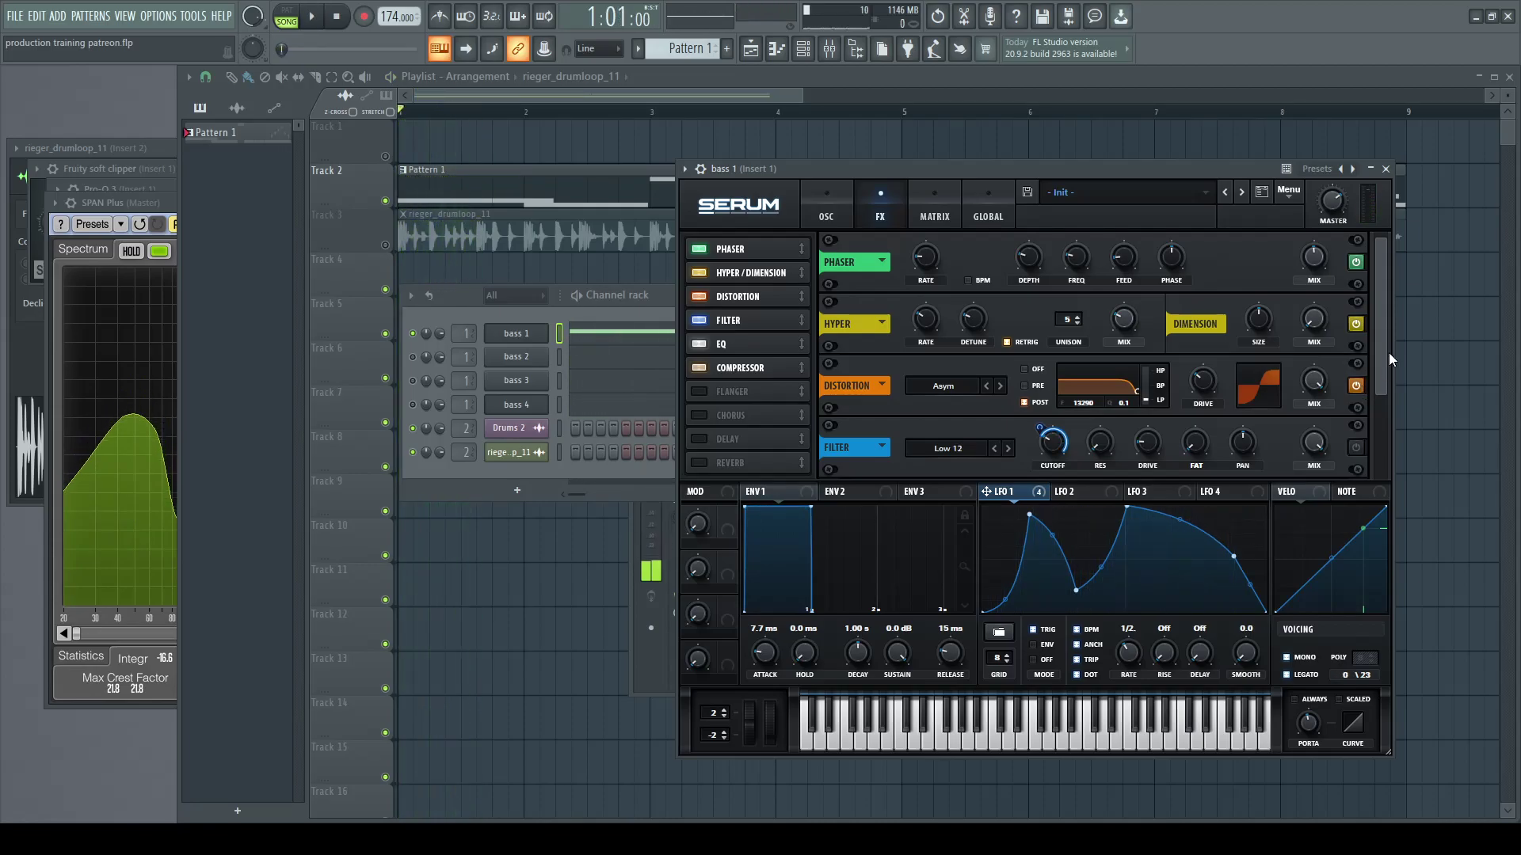
Step: Re-enable the Low 12 filter effect in the effects chain and play the bass repeatedly to hear it
scroll(1384, 352, down, 3)
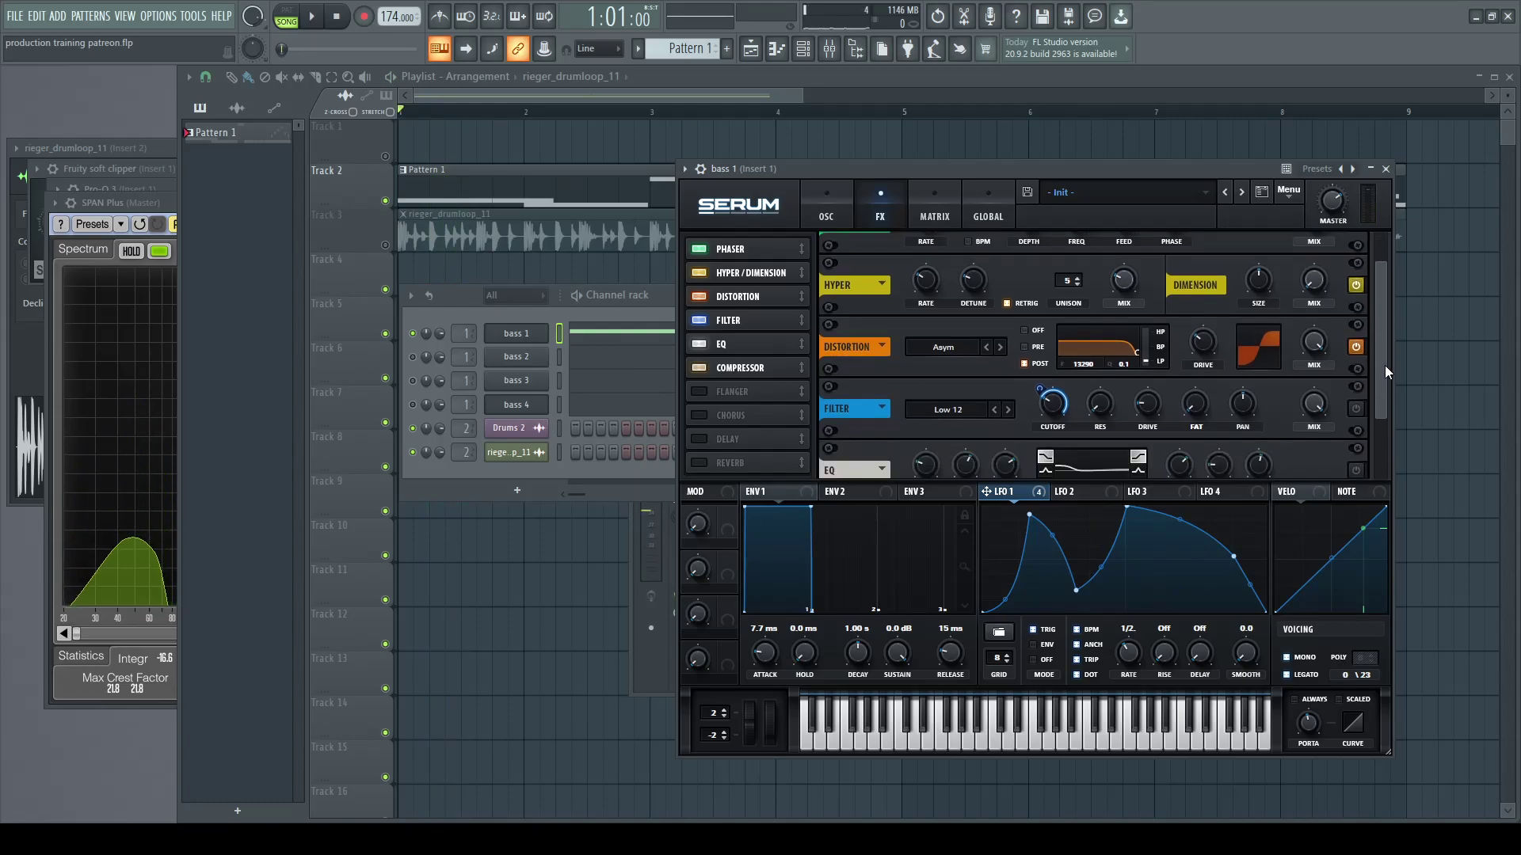
scroll(1384, 364, down, 3)
scroll(1379, 387, down, 1)
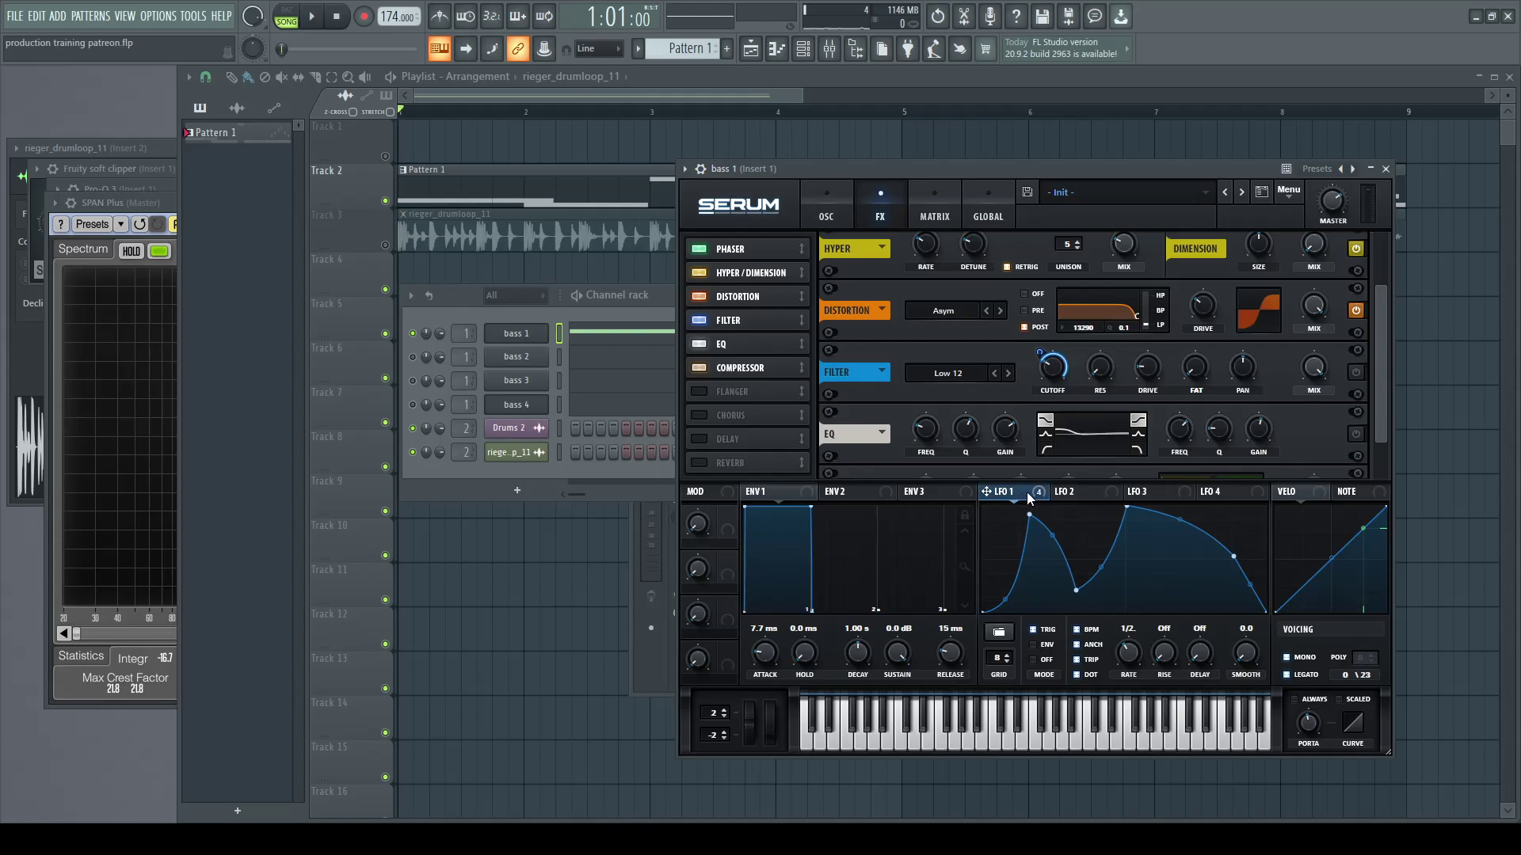
click(829, 198)
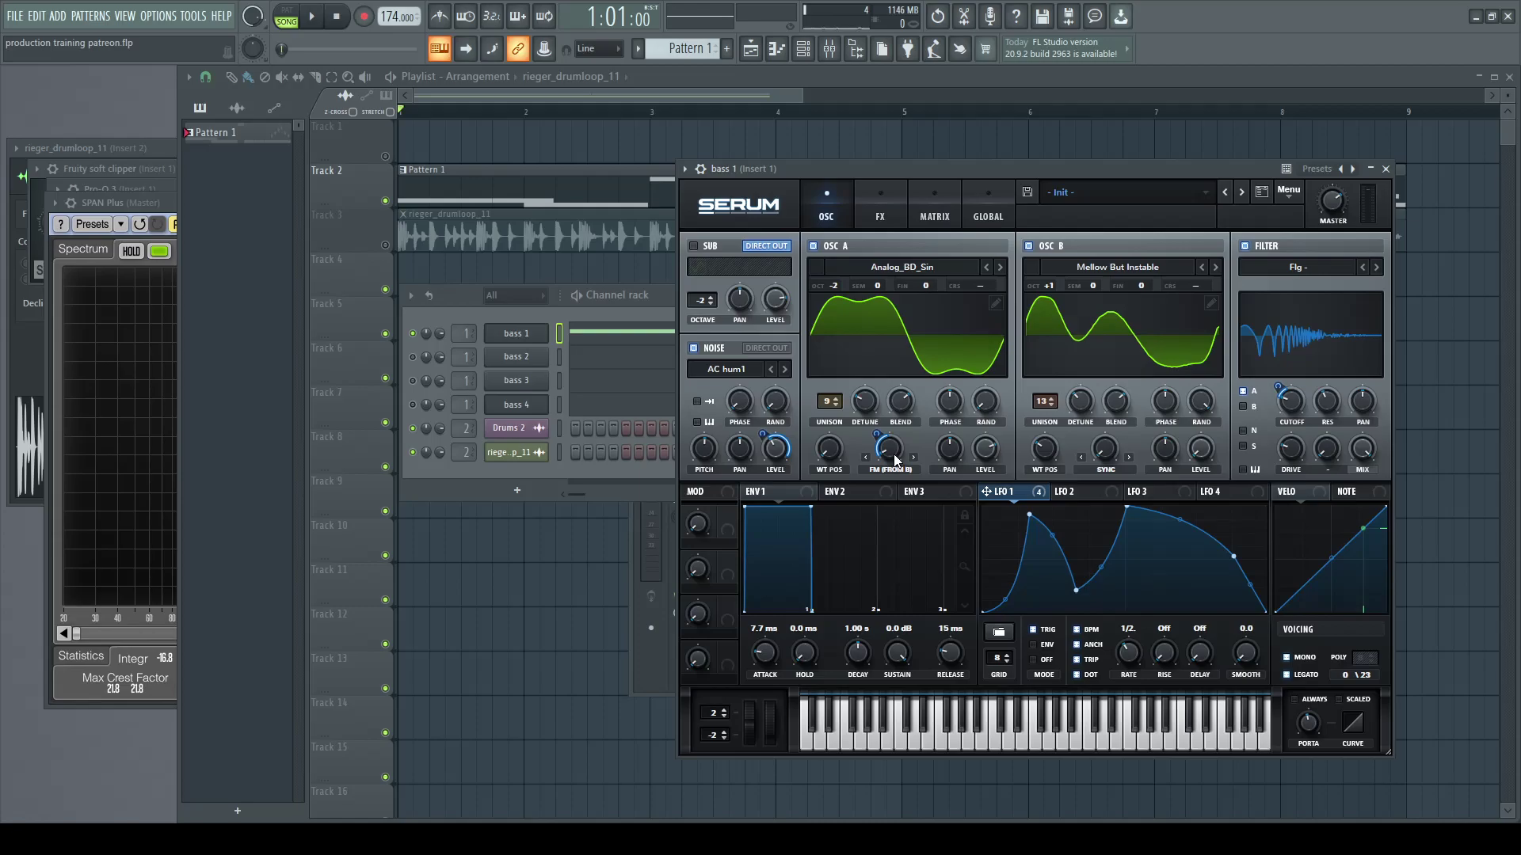
click(882, 208)
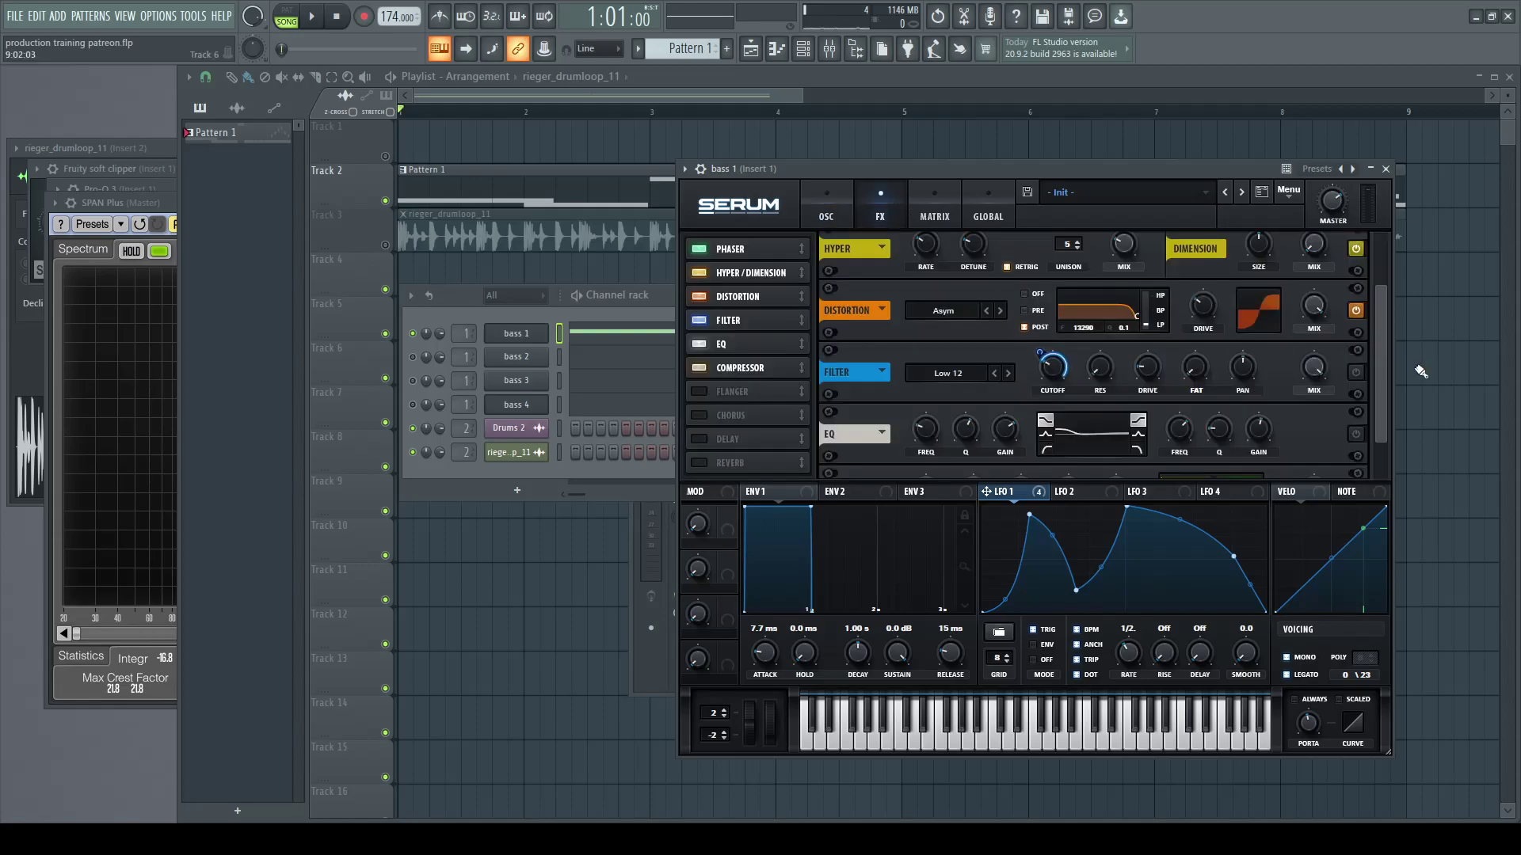
click(1356, 373)
key(space)
key(space)
key(space)
key(space)
key(space)
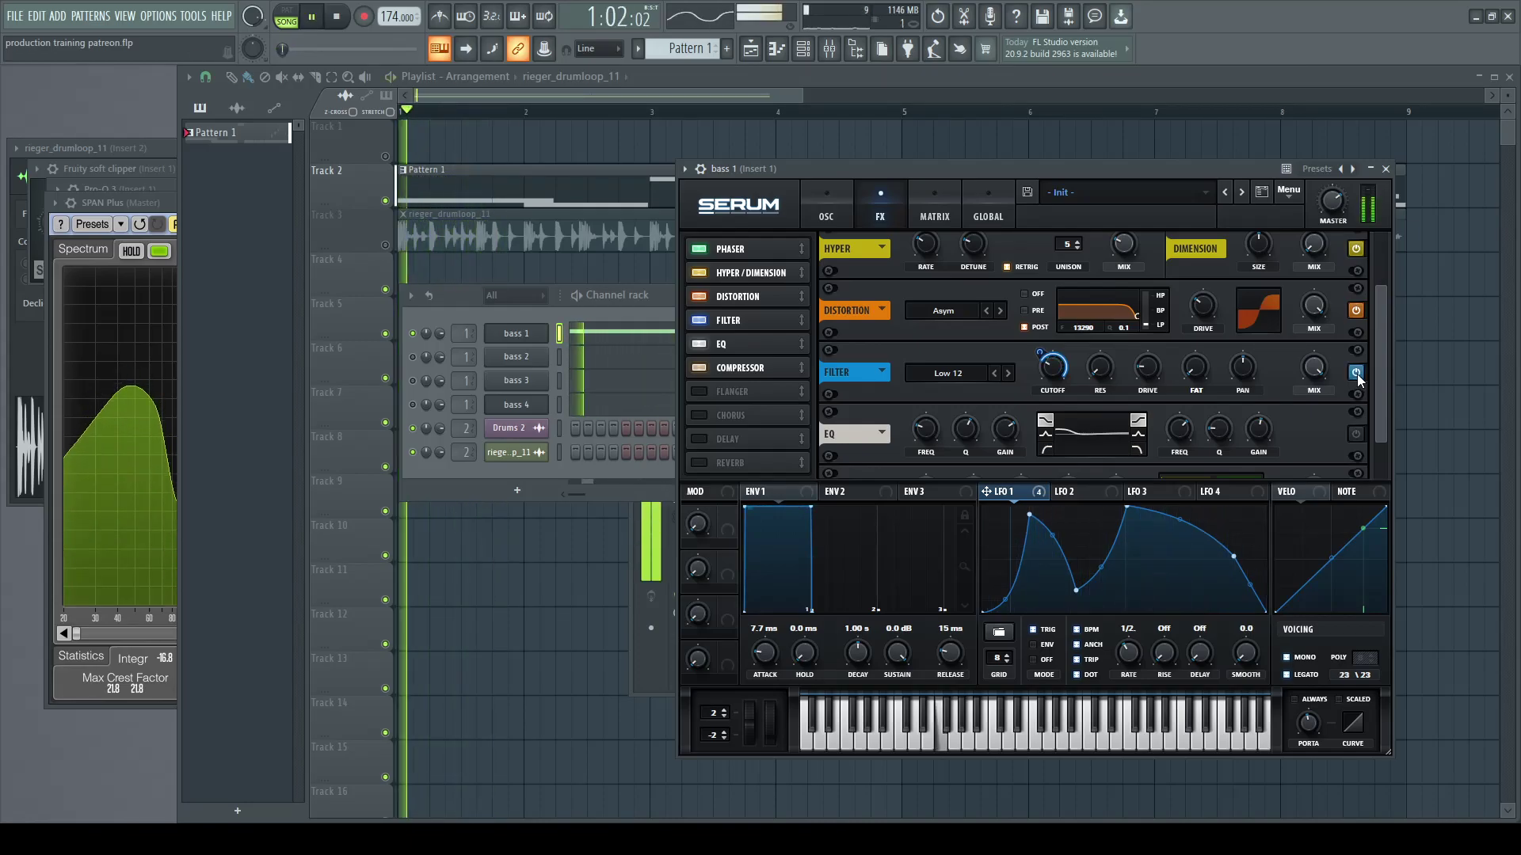
key(space)
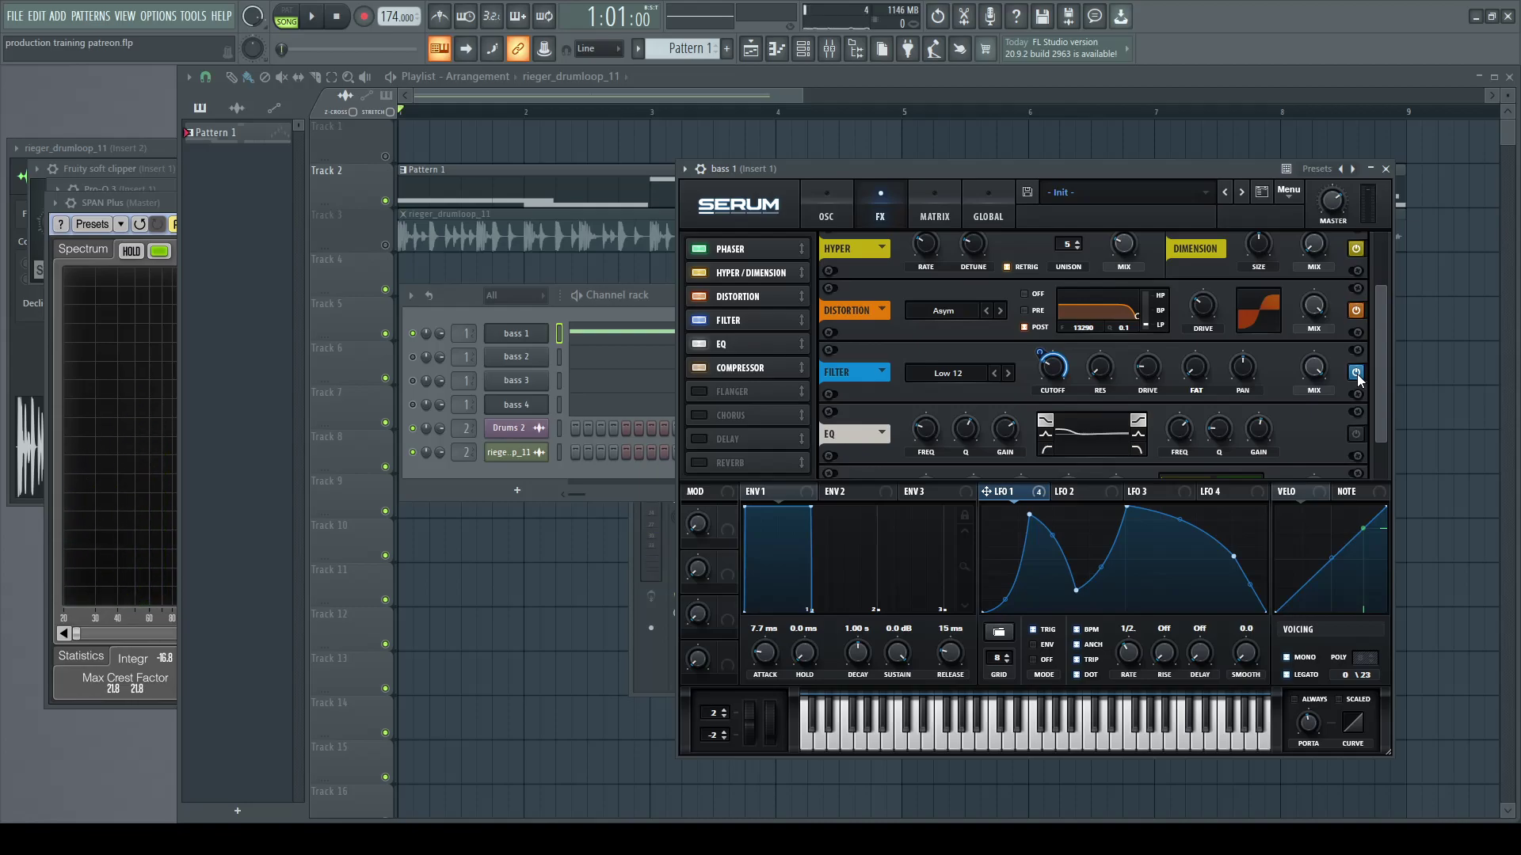
Step: Switch the EQ effect back on and play the bass through it
drag(1380, 415, 1386, 449)
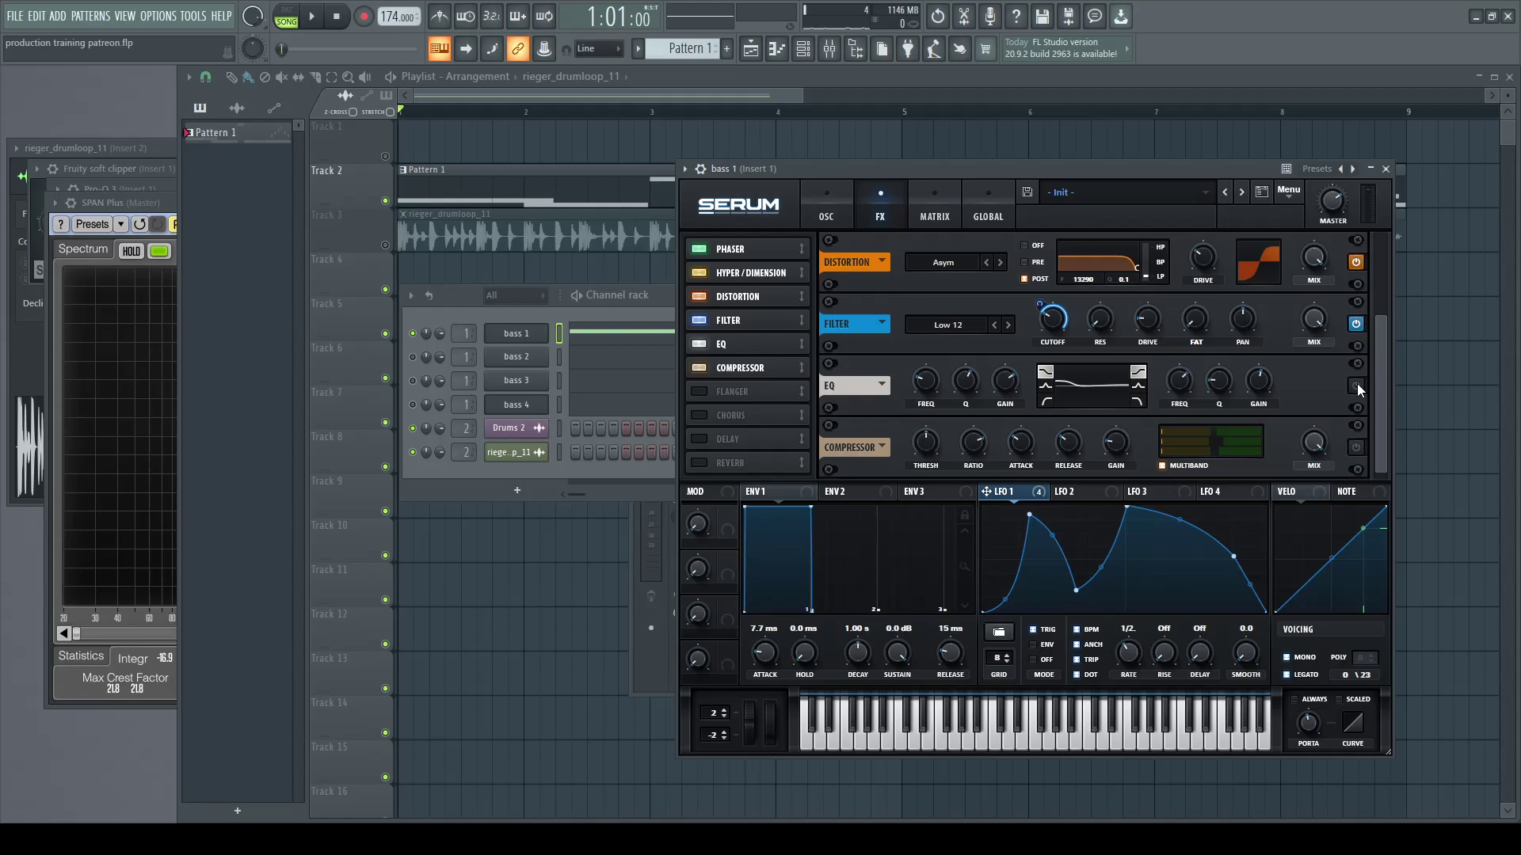
key(space)
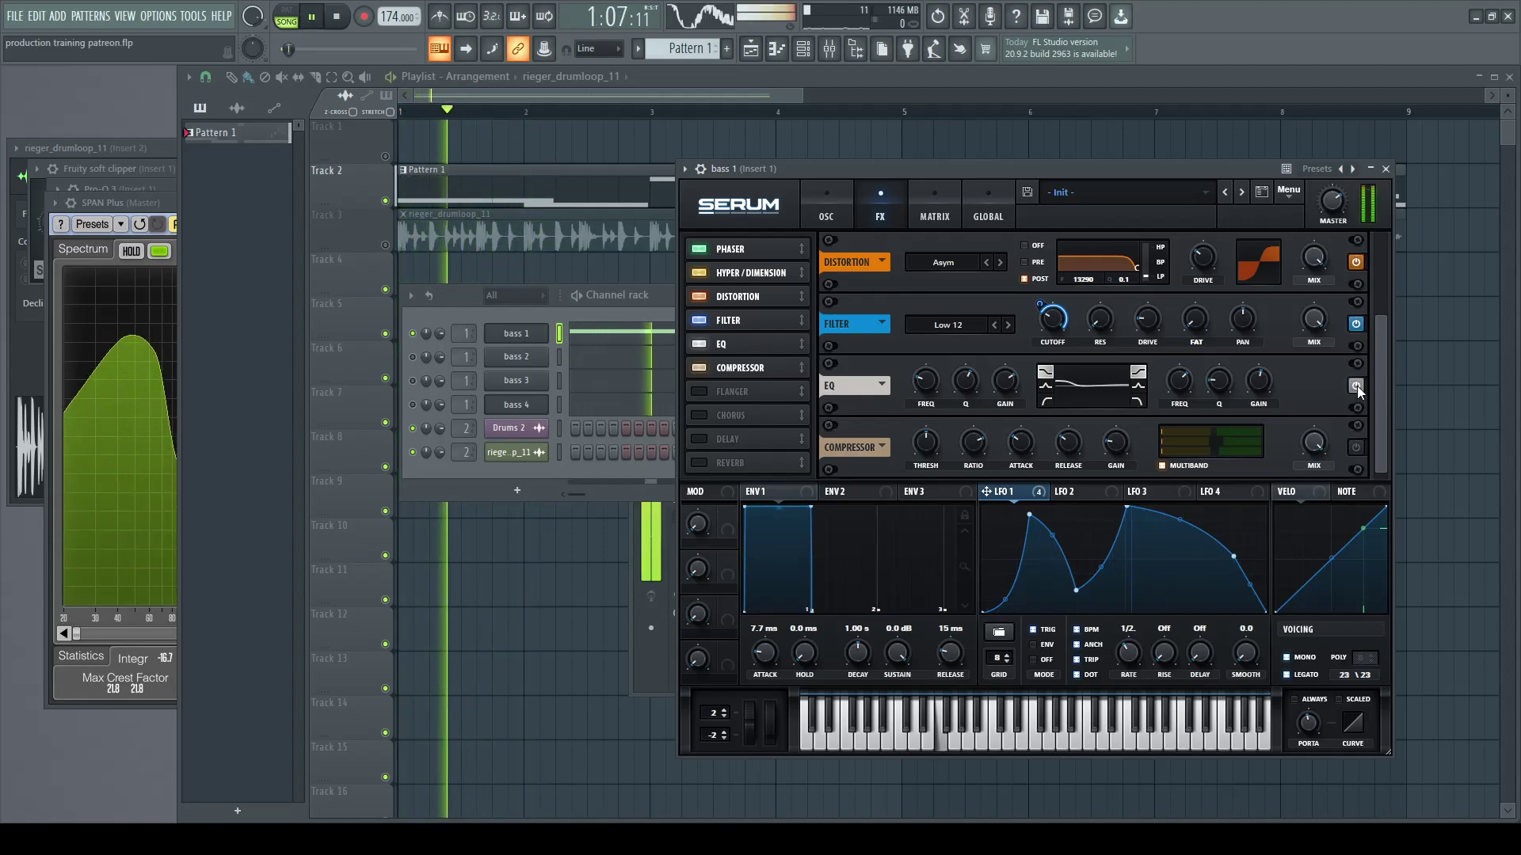
key(space)
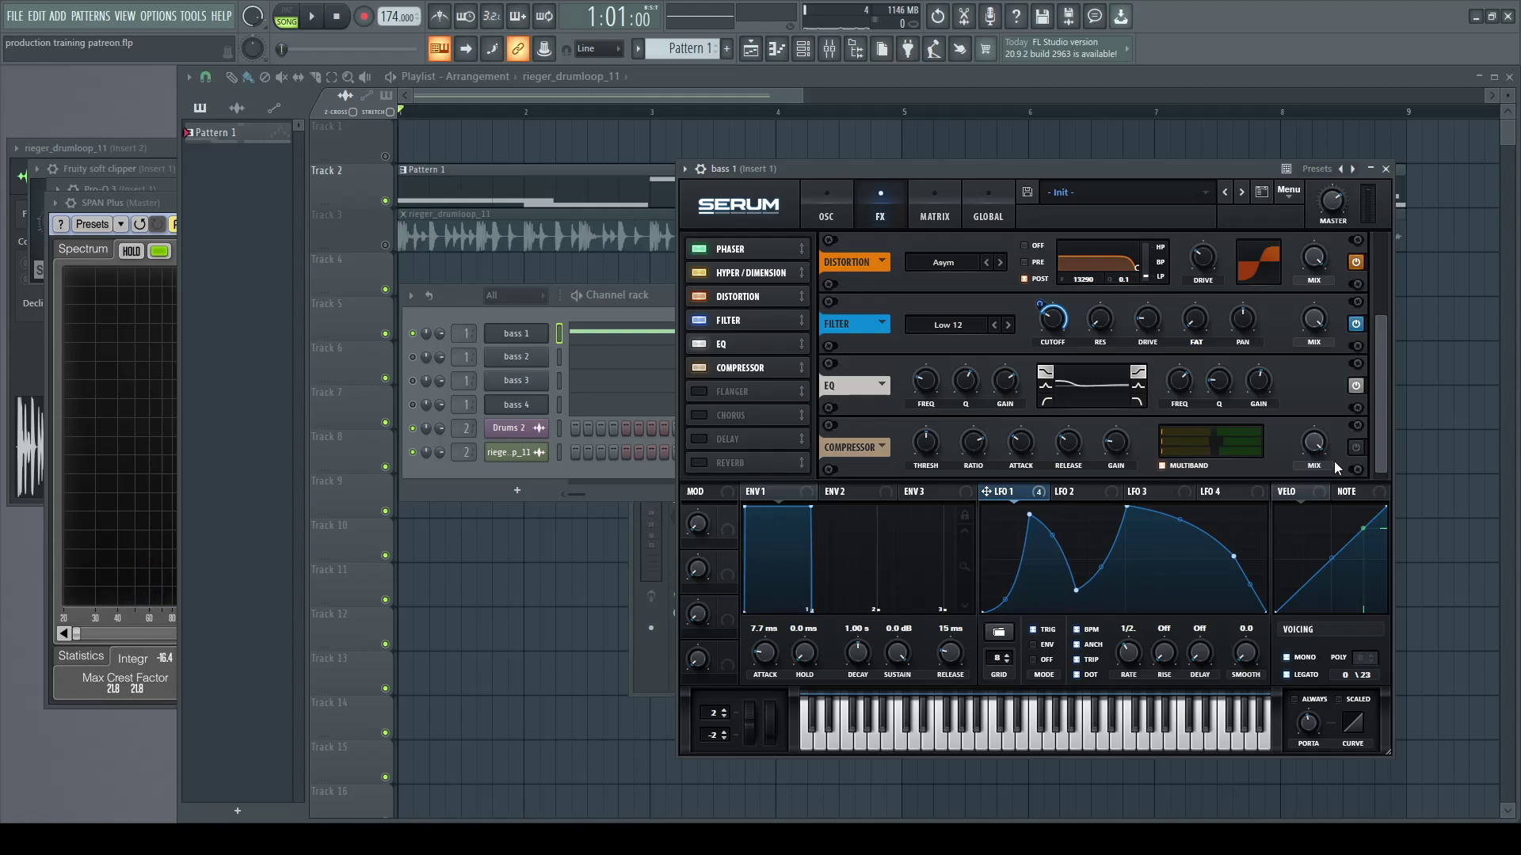
Step: Re-enable the multiband compressor effect and play the bass to audition it
mouse_move(1375, 439)
mouse_down()
mouse_move(1394, 364)
mouse_move(1385, 464)
mouse_up()
key(space)
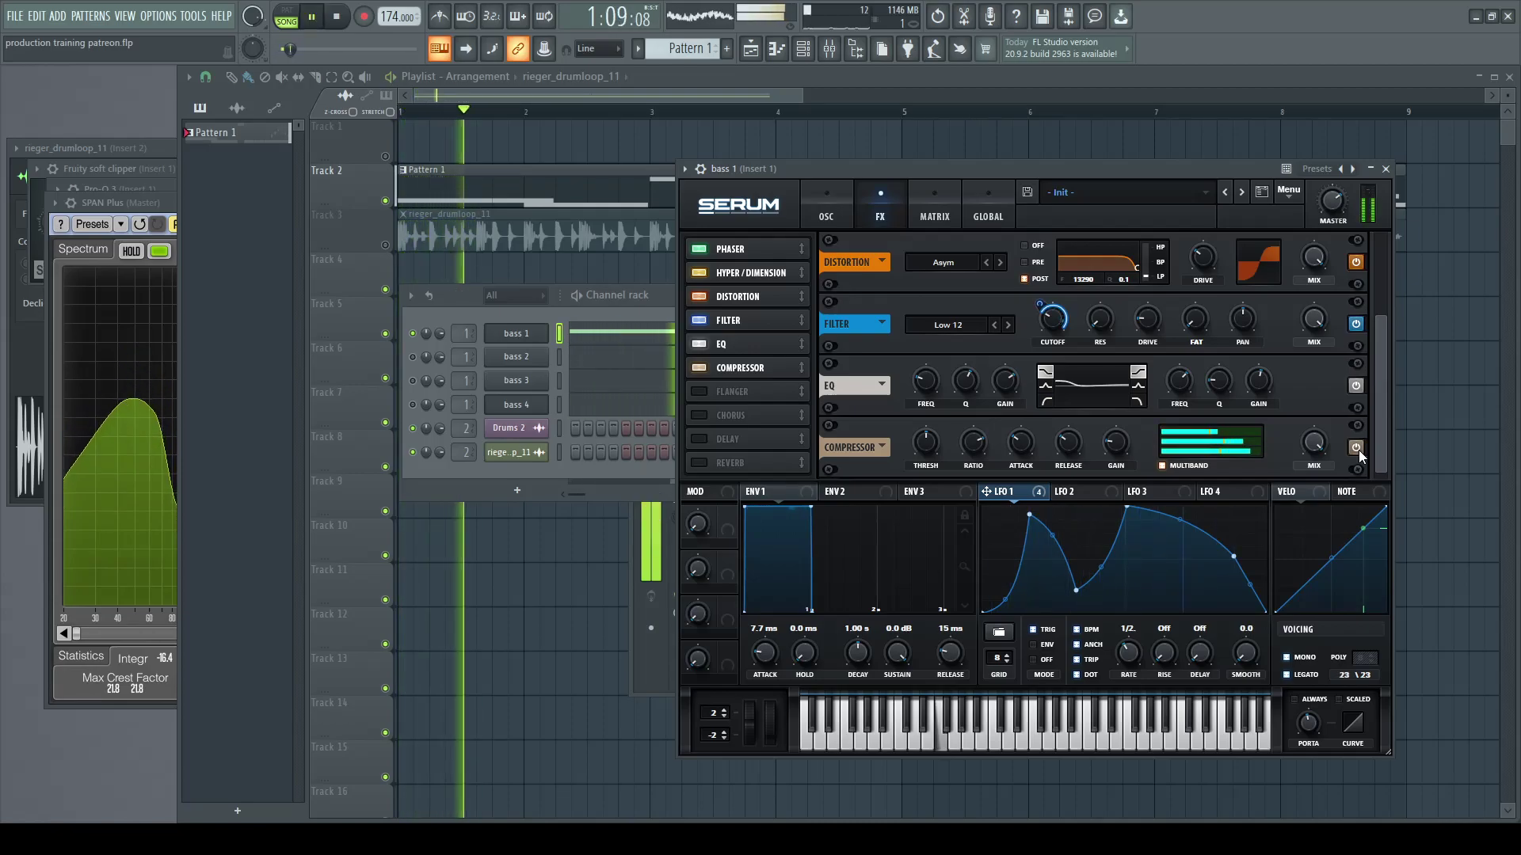
key(space)
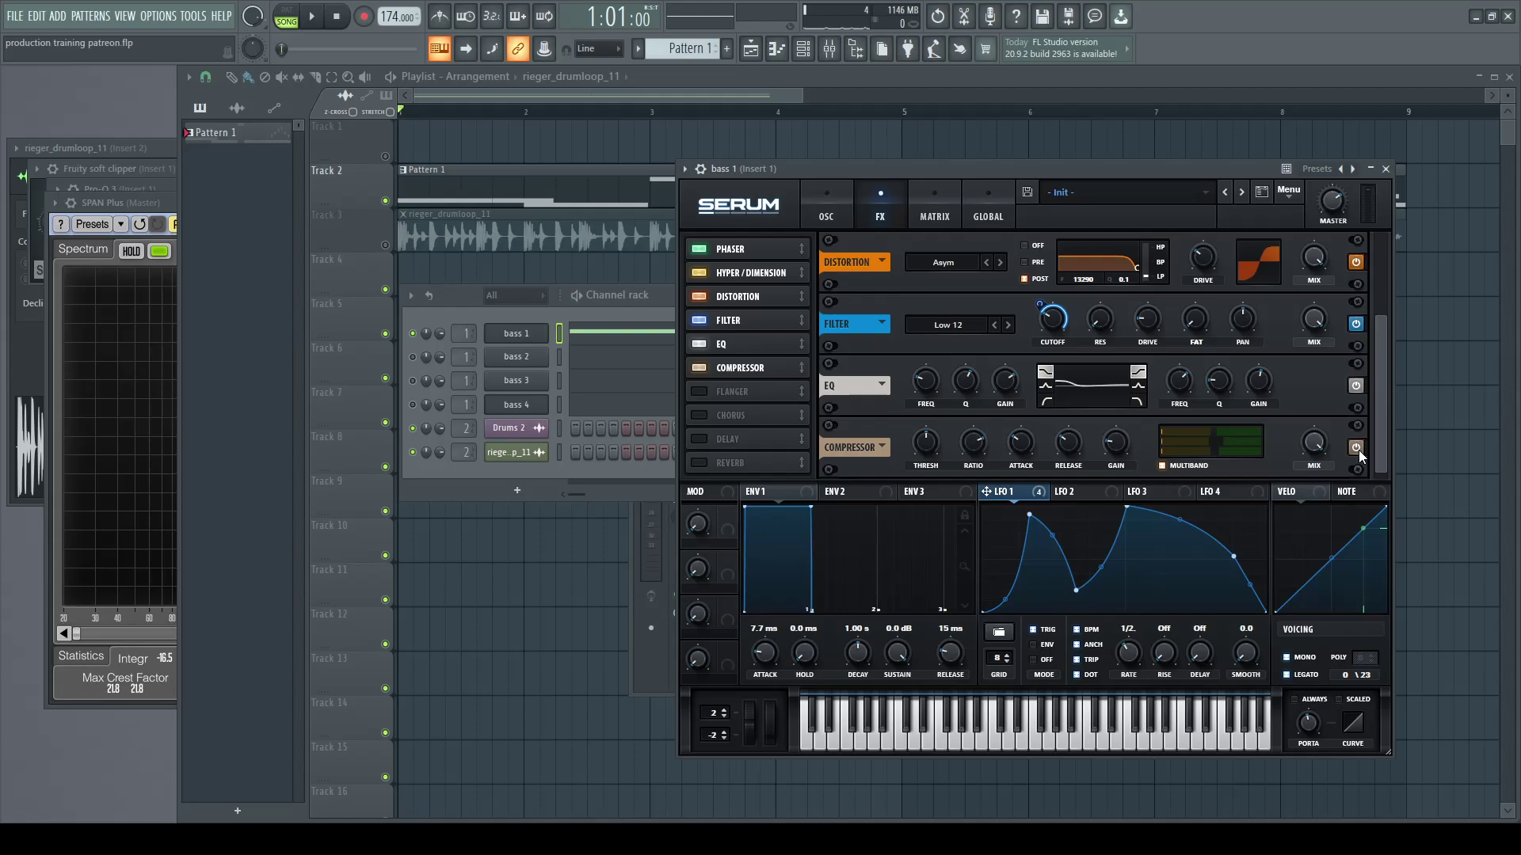
Step: Look over the full effects chain, switch the sub oscillator back on, and play the bass with it
drag(1387, 396, 1377, 257)
click(824, 208)
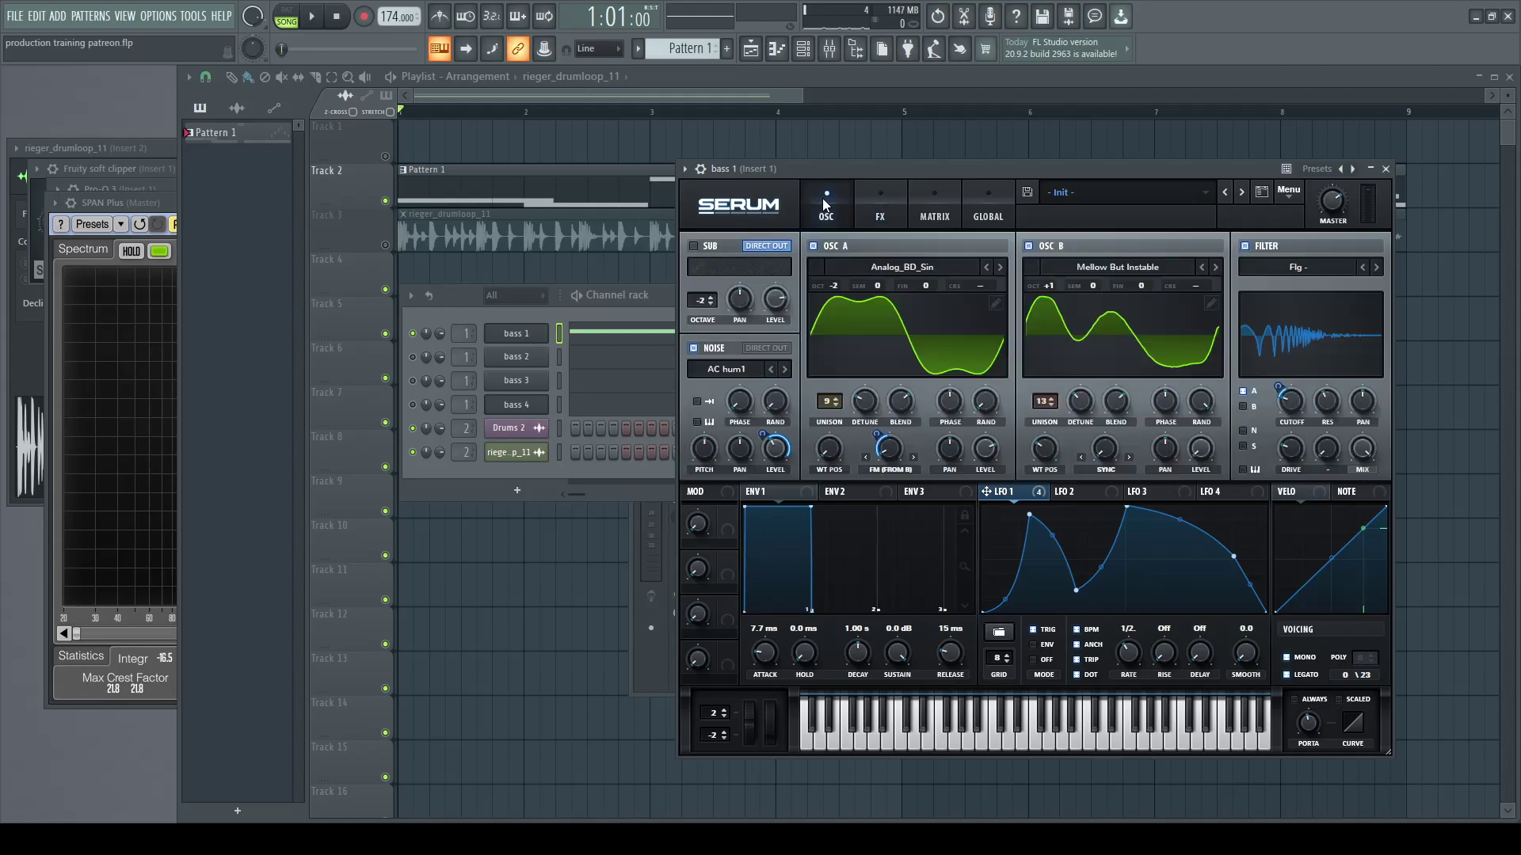
click(879, 207)
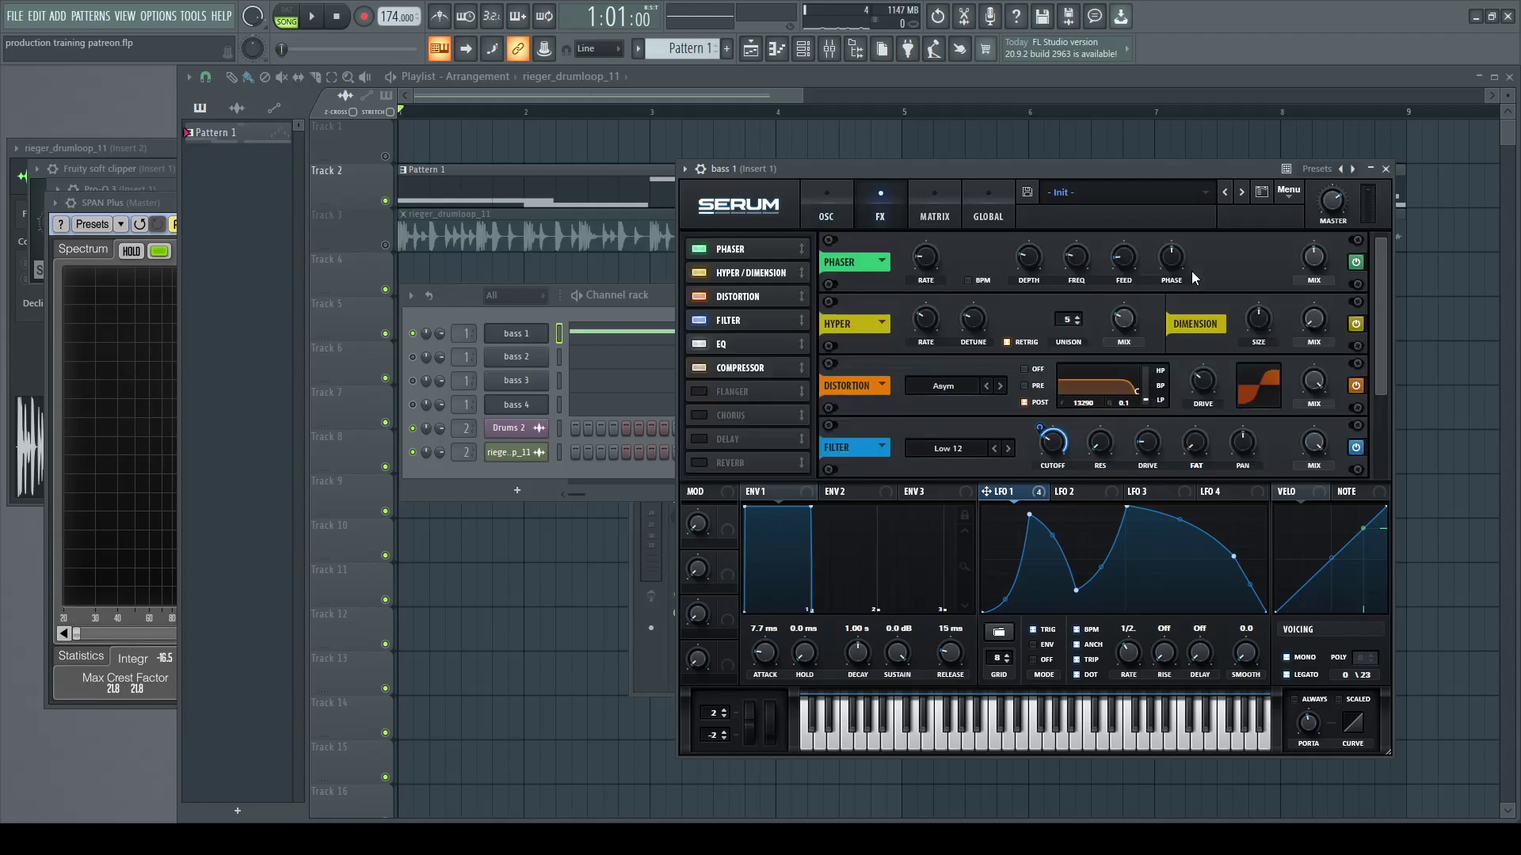
drag(1384, 316, 1381, 403)
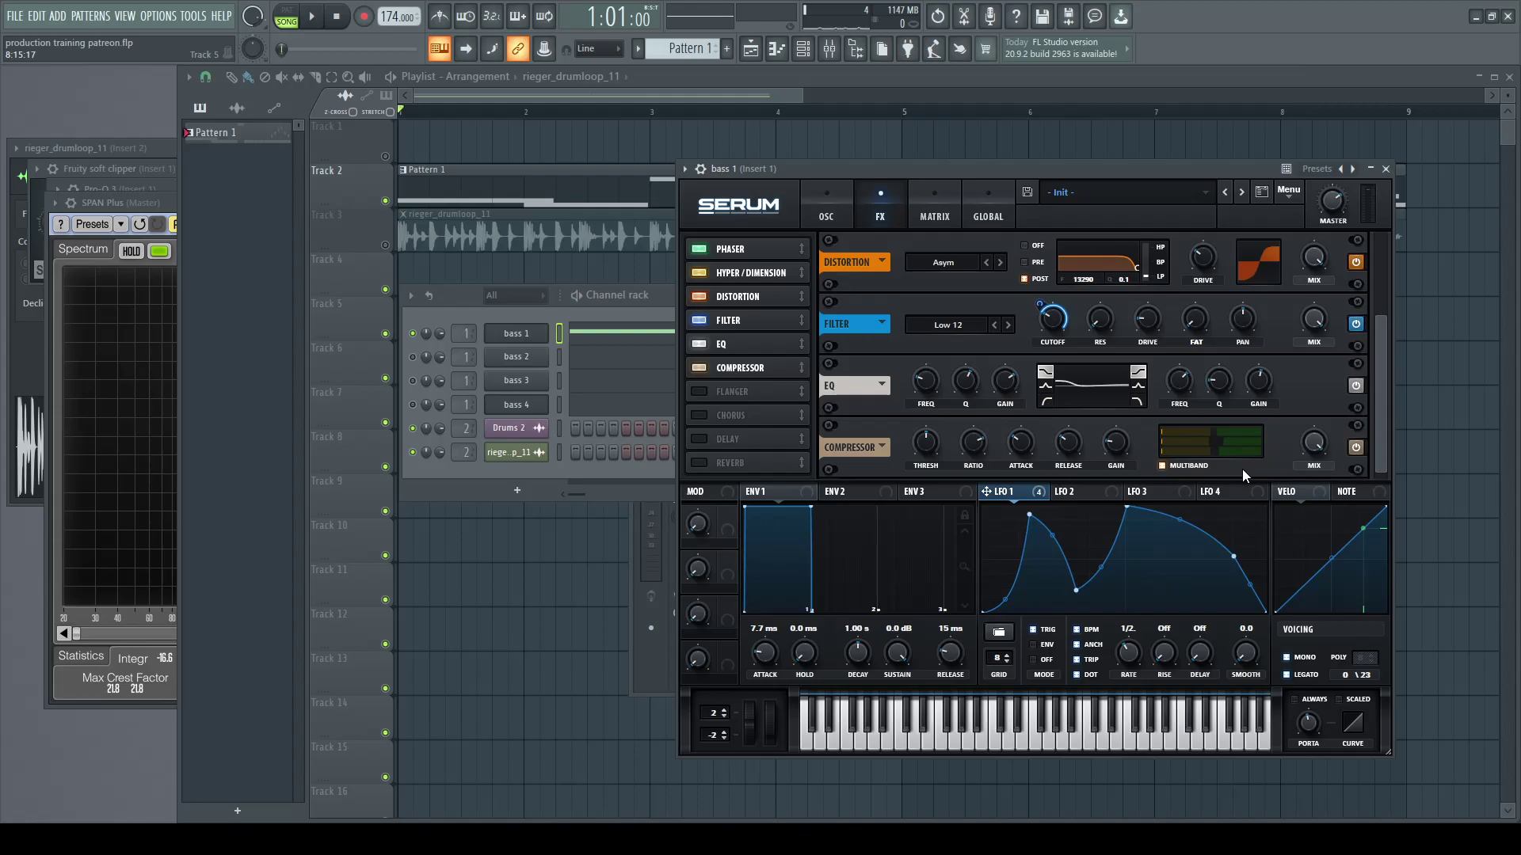
key(space)
click(825, 209)
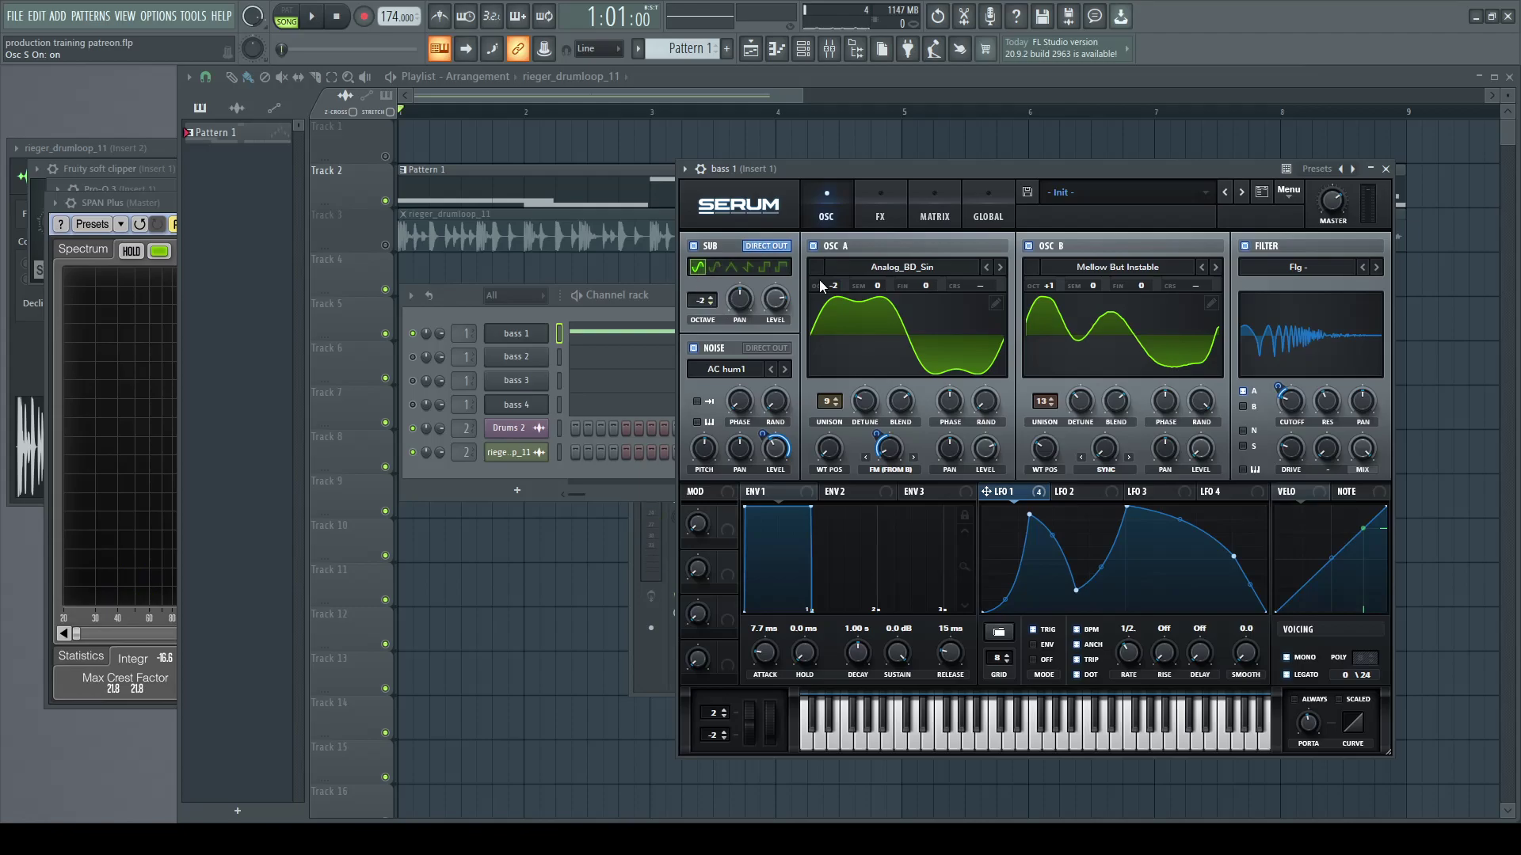
key(space)
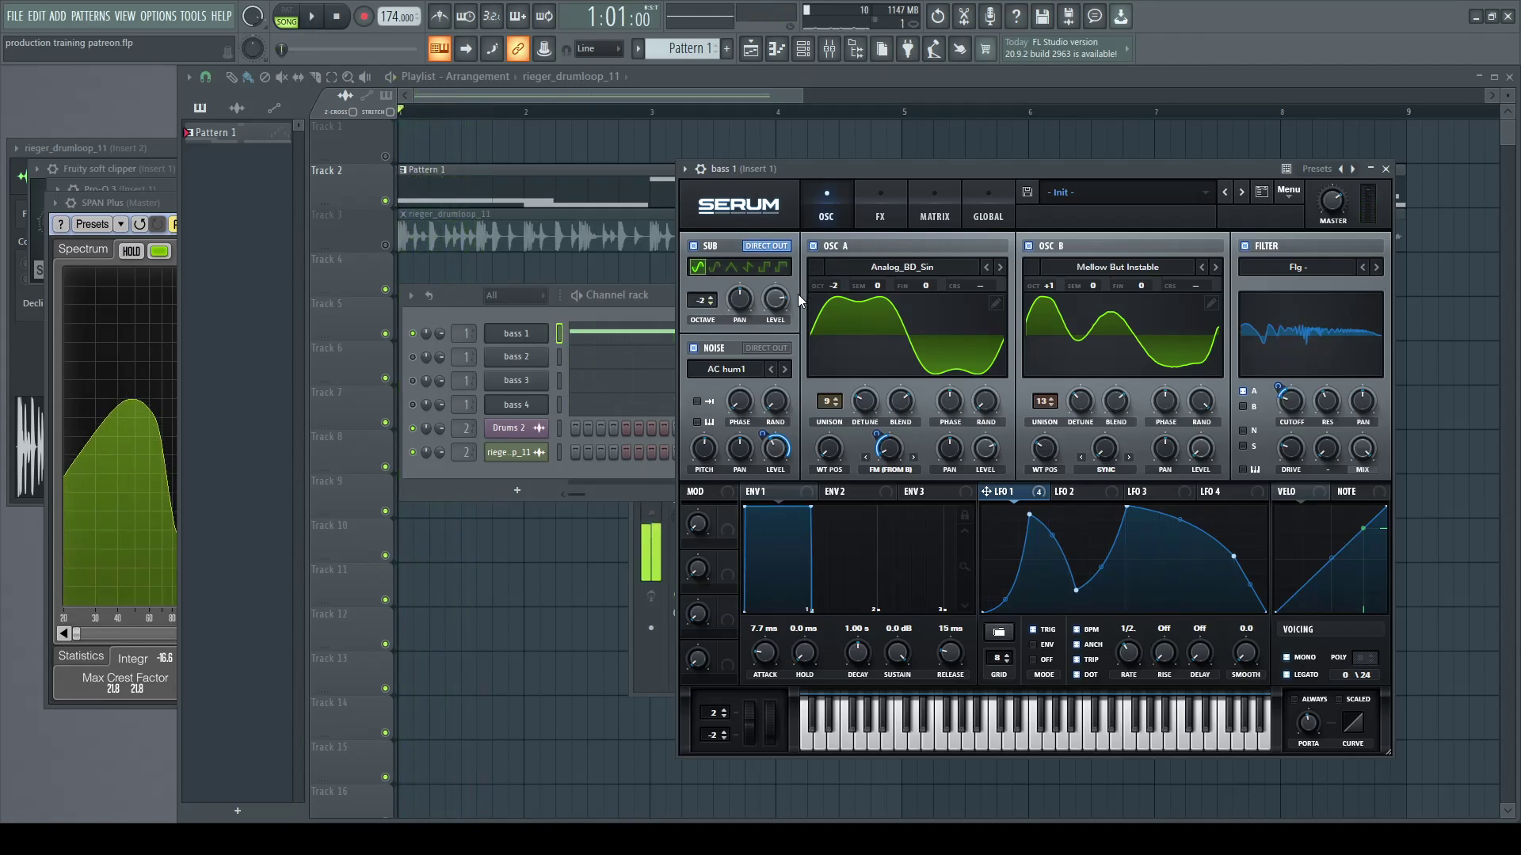
key(space)
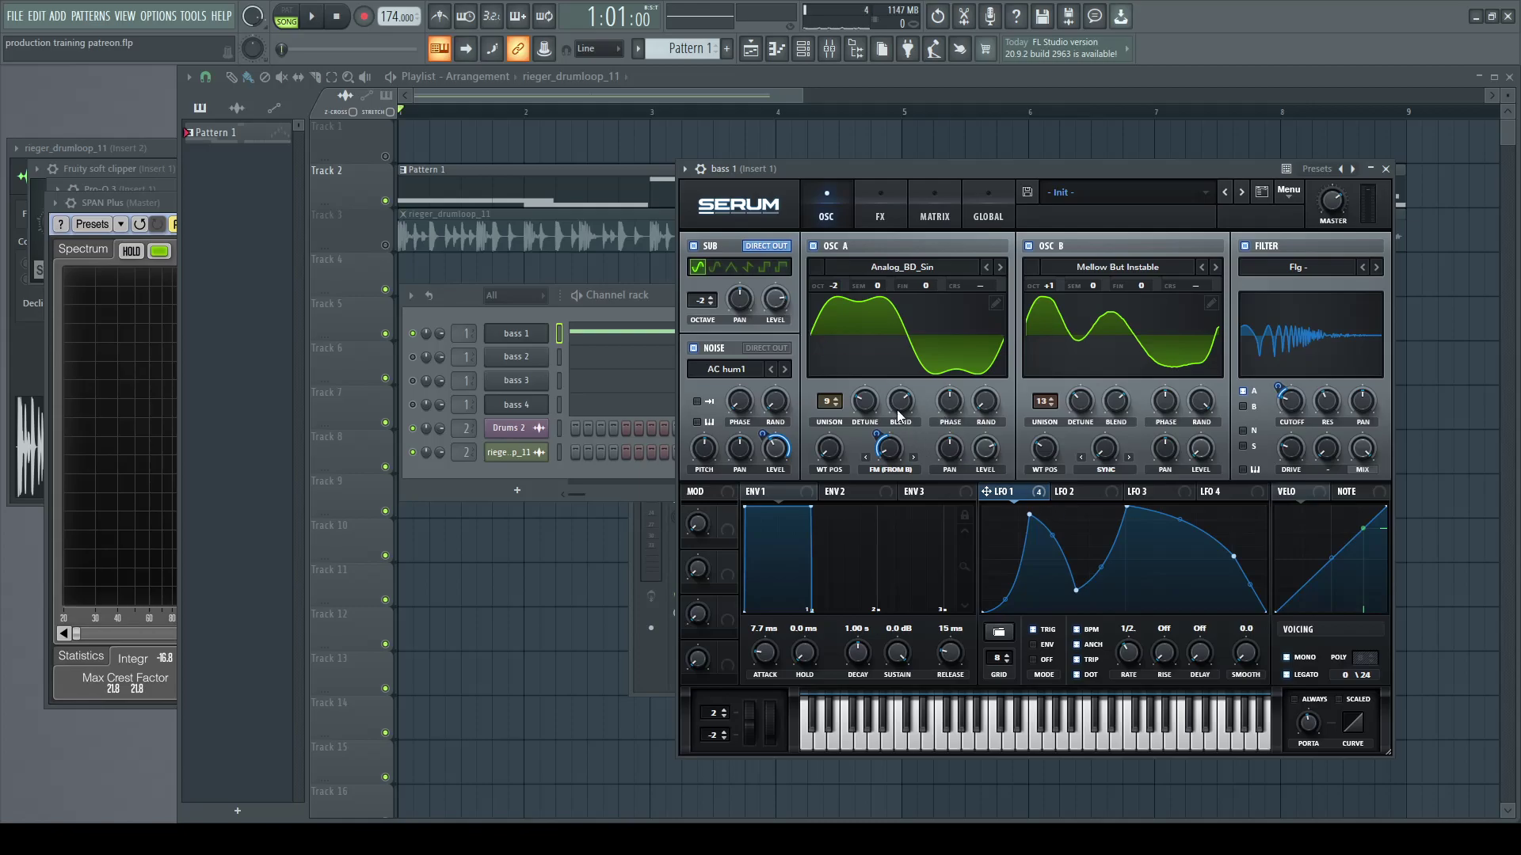
Step: Review the bass 1 patch by alternating between its effects and oscillator pages, and play the complete sound
click(881, 194)
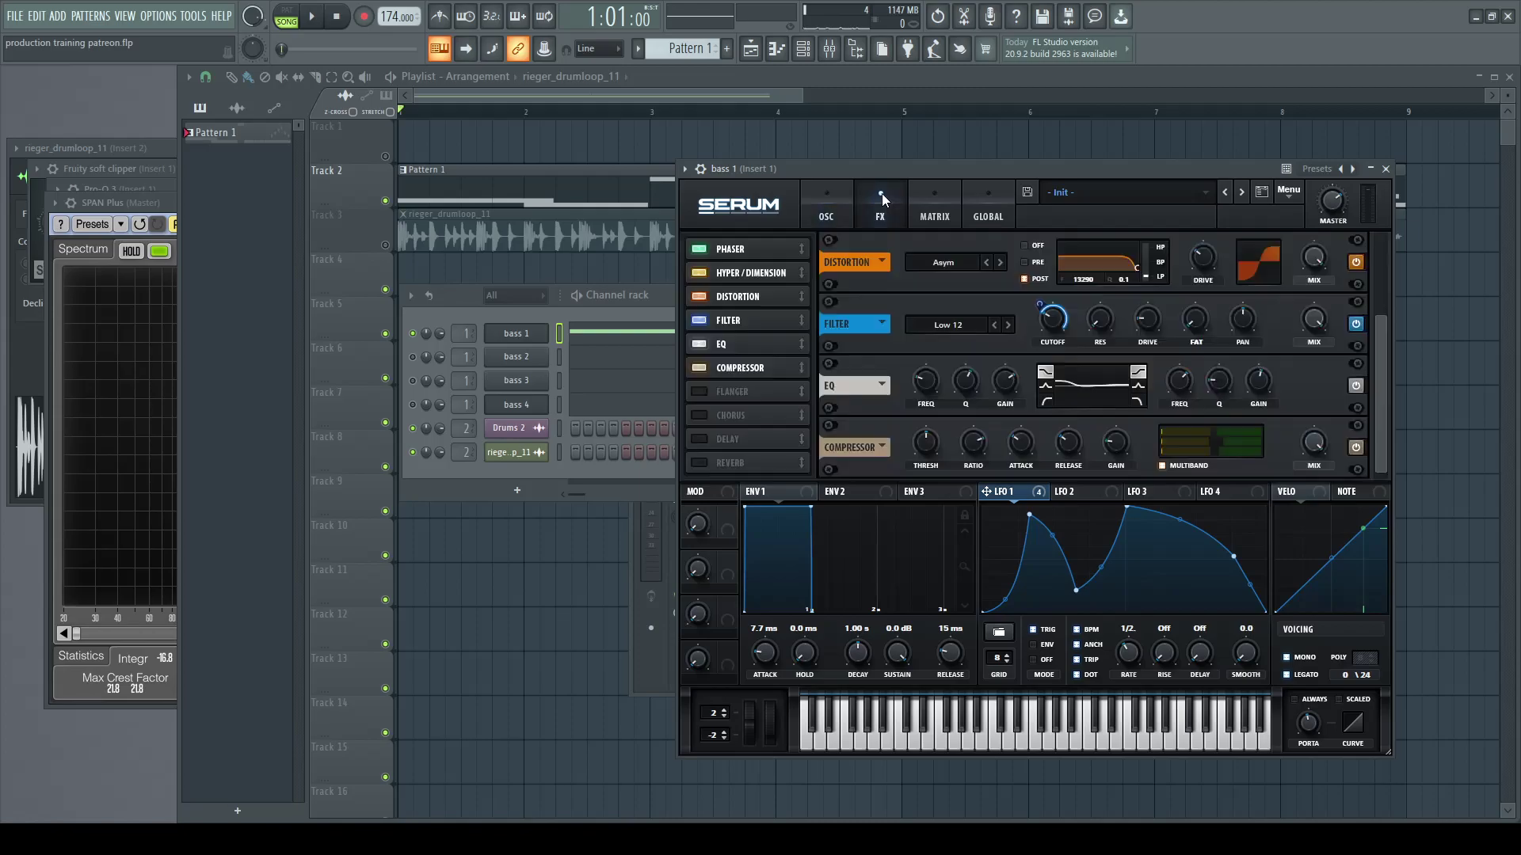
click(833, 196)
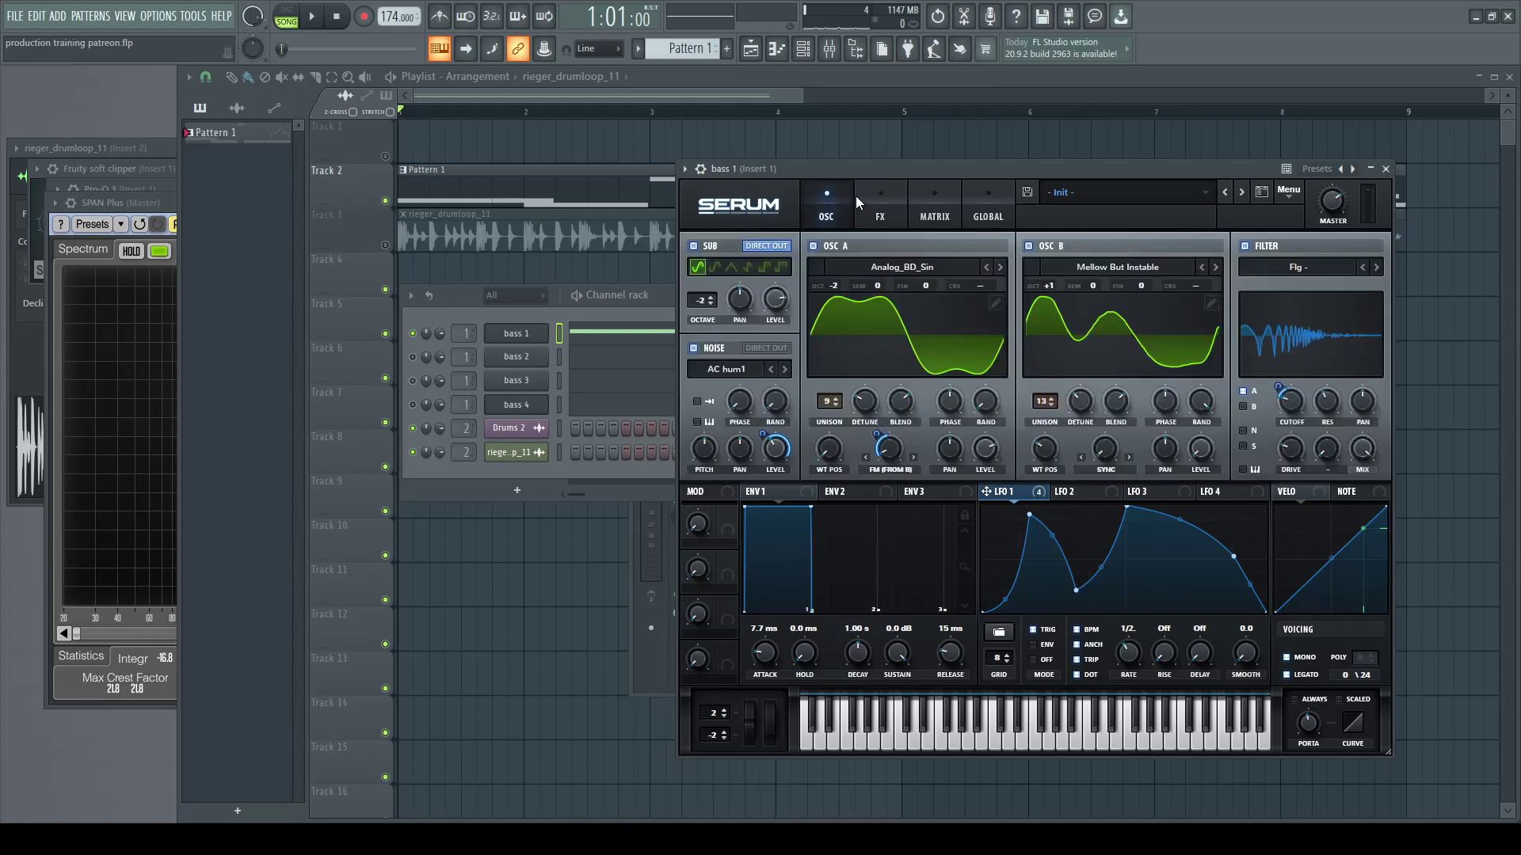
click(882, 197)
click(833, 197)
click(875, 205)
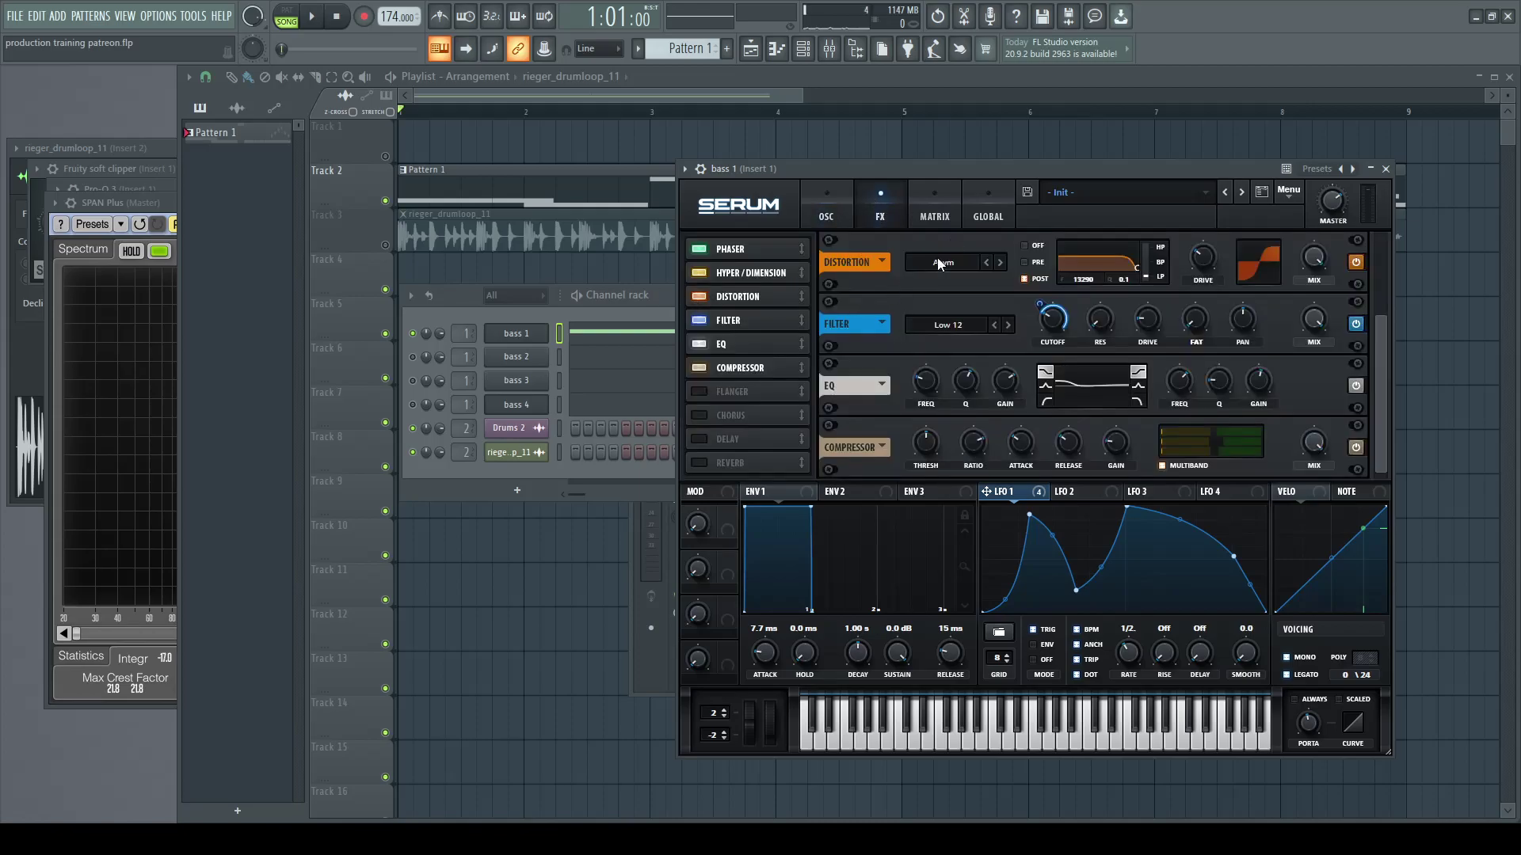
click(823, 198)
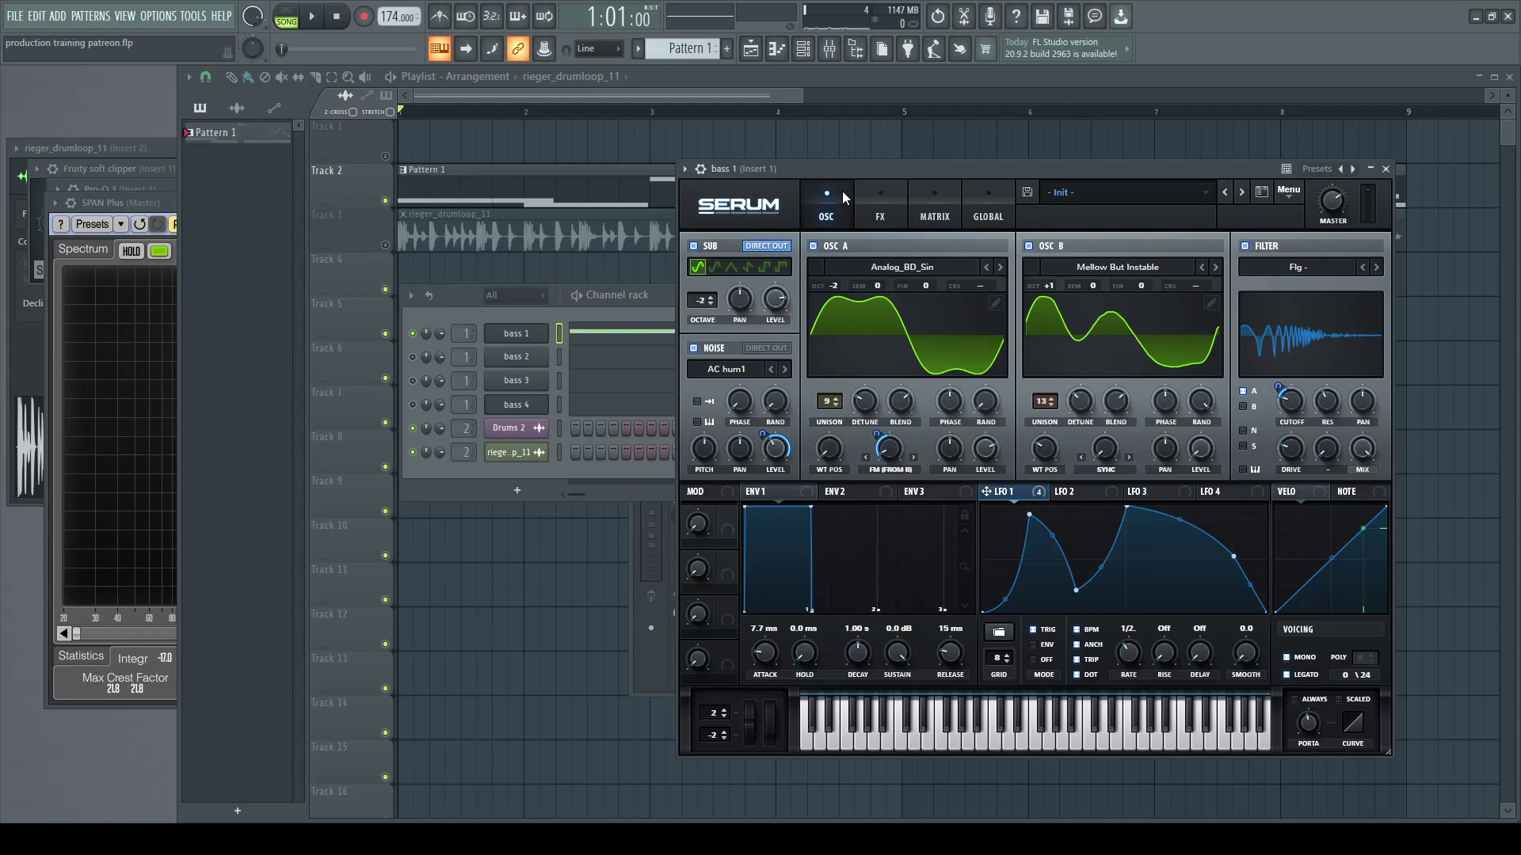
key(space)
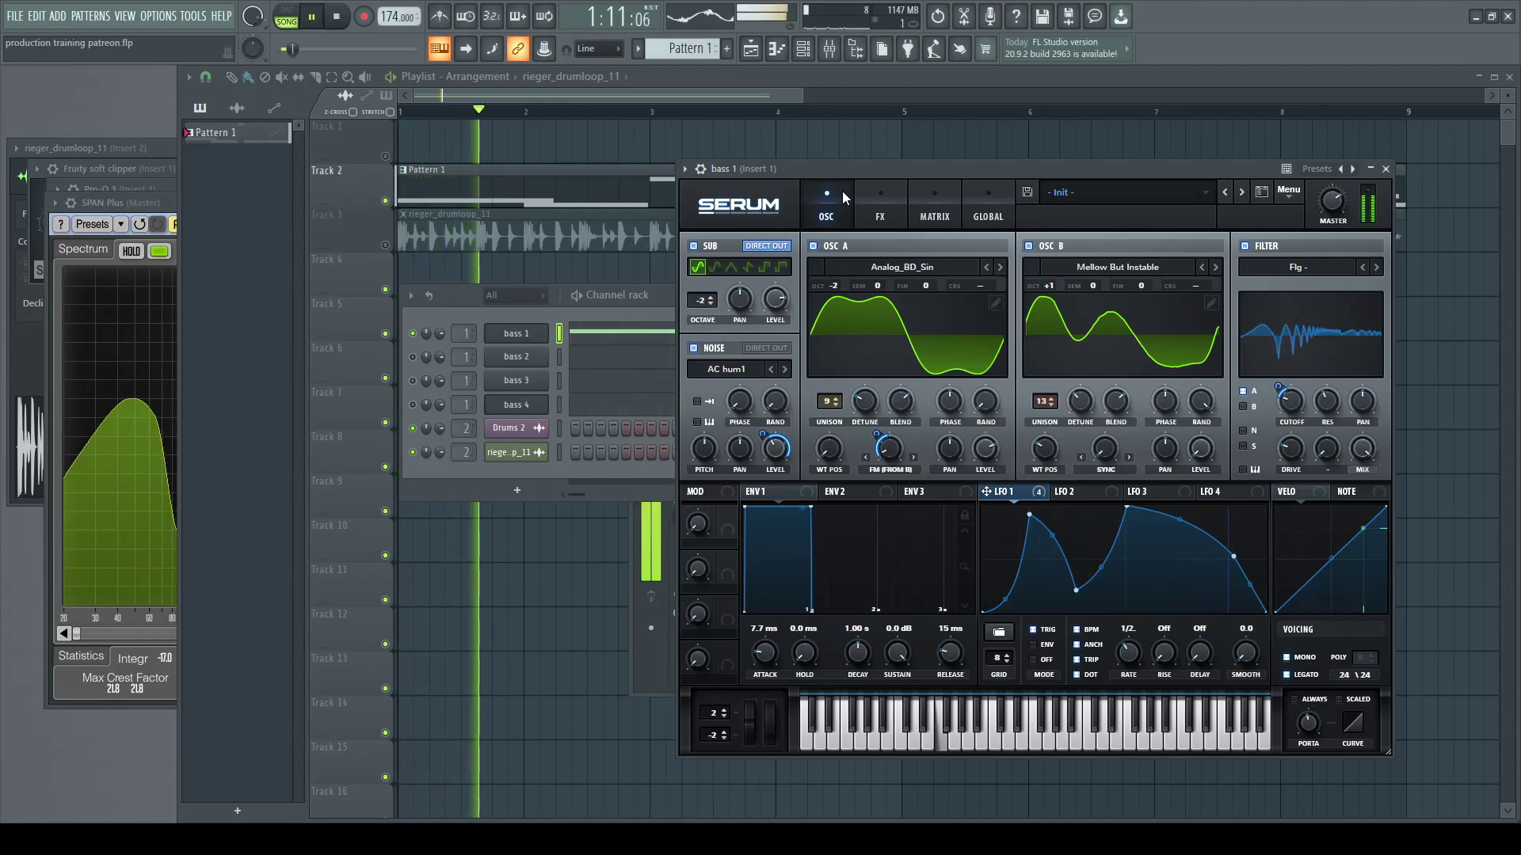
key(space)
Step: Mute bass 1 and unmute bass 2, and audition the bass 2 notes in the piano roll
click(412, 334)
click(412, 357)
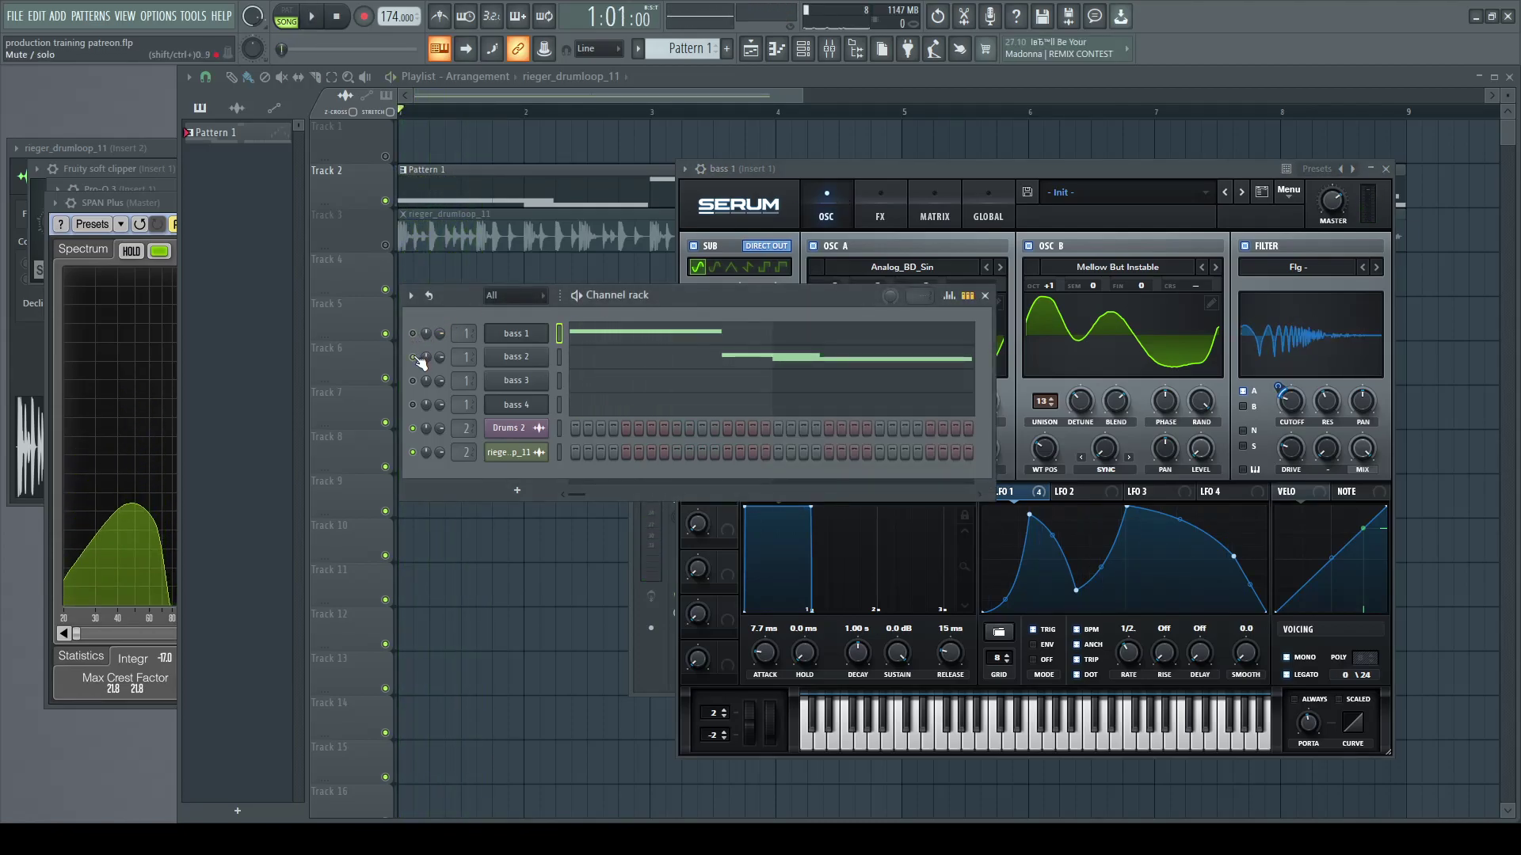
click(777, 49)
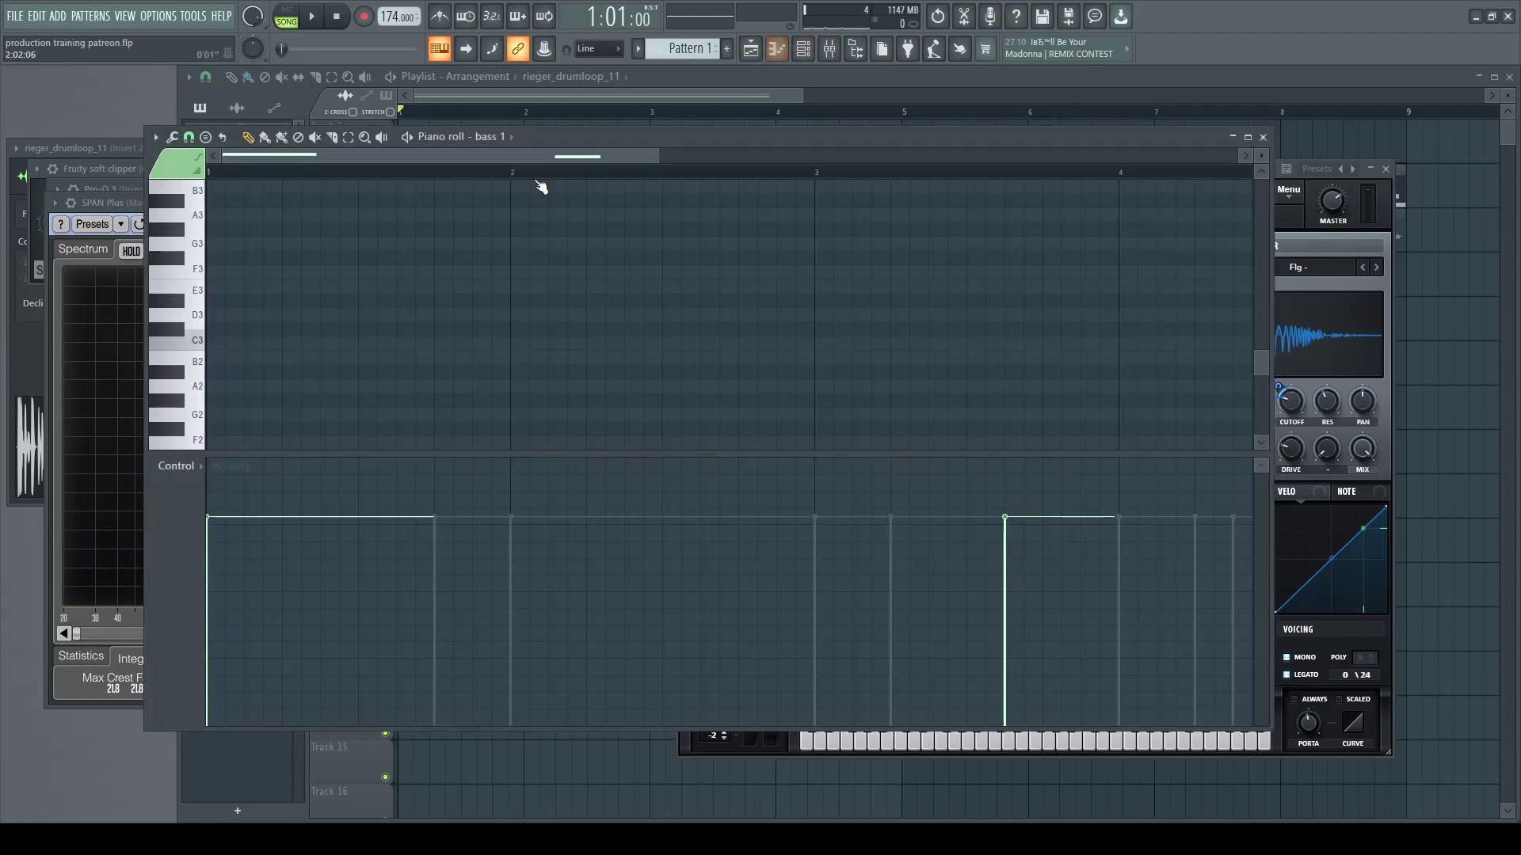
scroll(544, 324, up, 4)
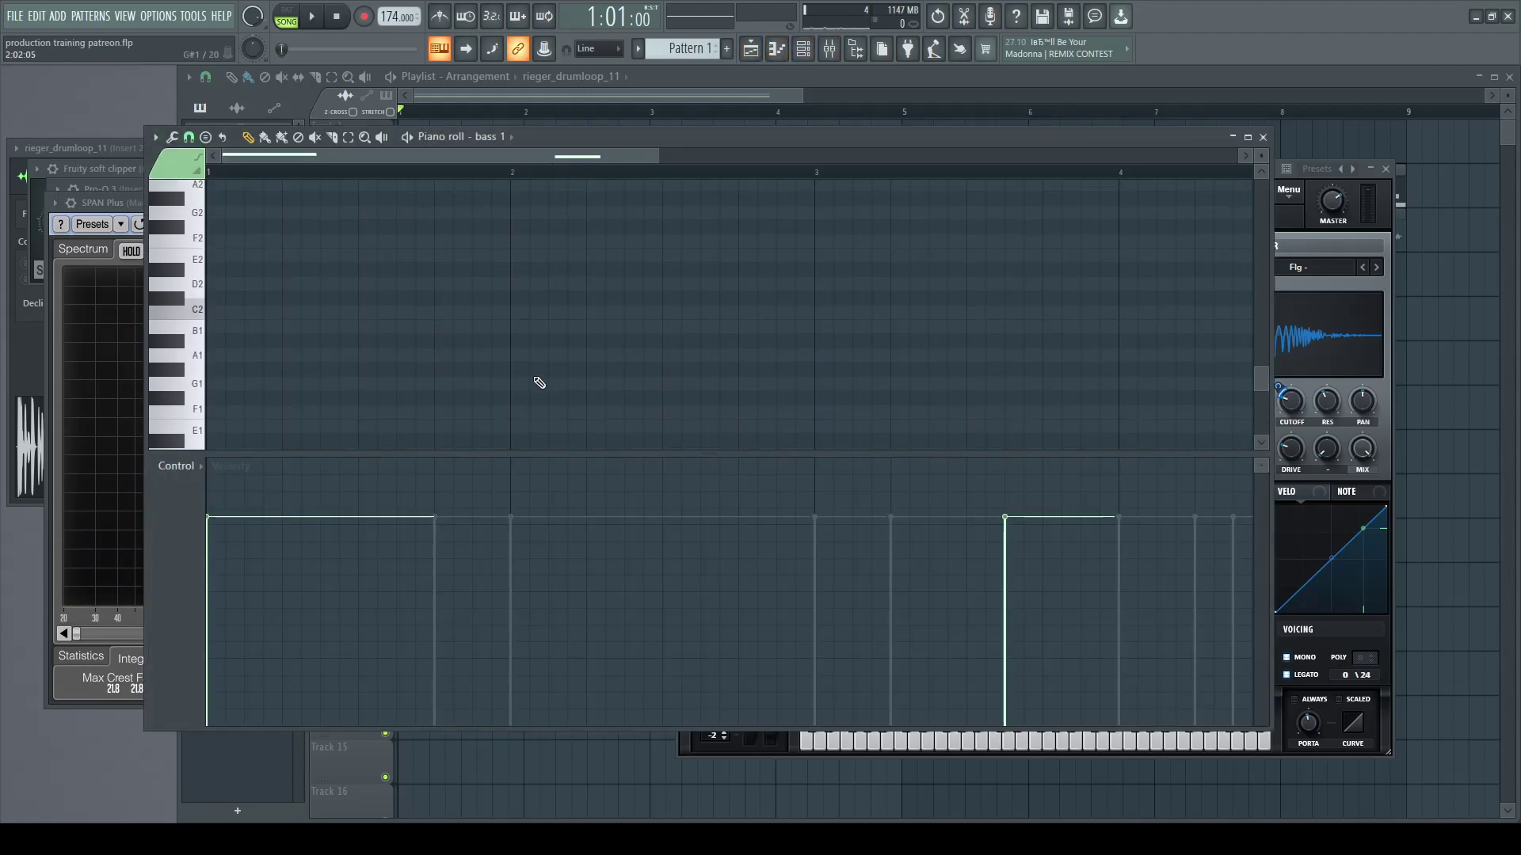
scroll(540, 386, up, 4)
click(470, 151)
key(space)
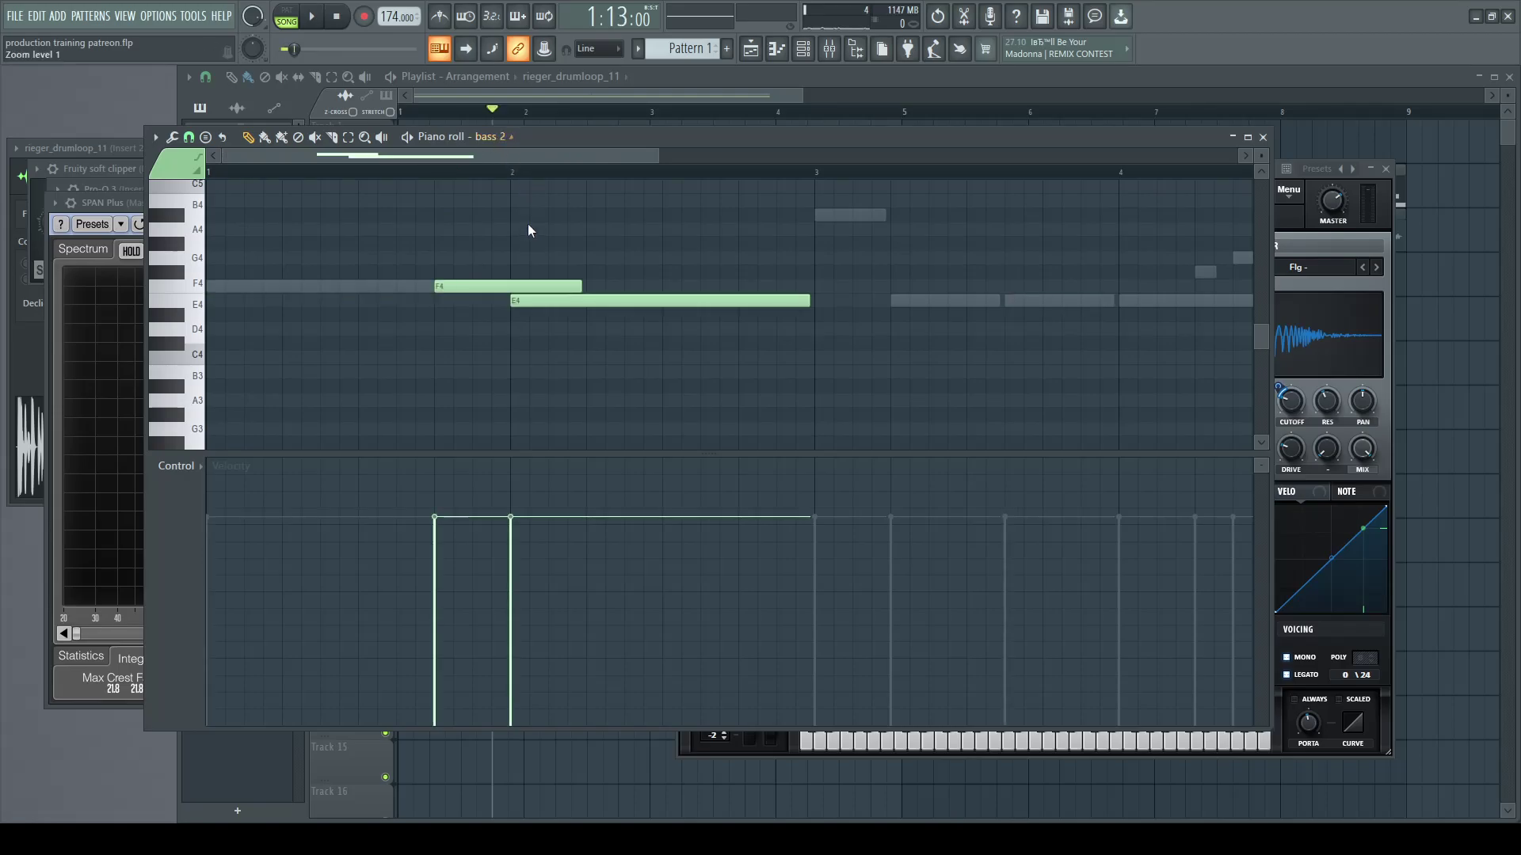
key(space)
Step: Open the Serum instance of bass 2 and turn off its hyper/dimension, filter, distortion and compressor effects
key(F6)
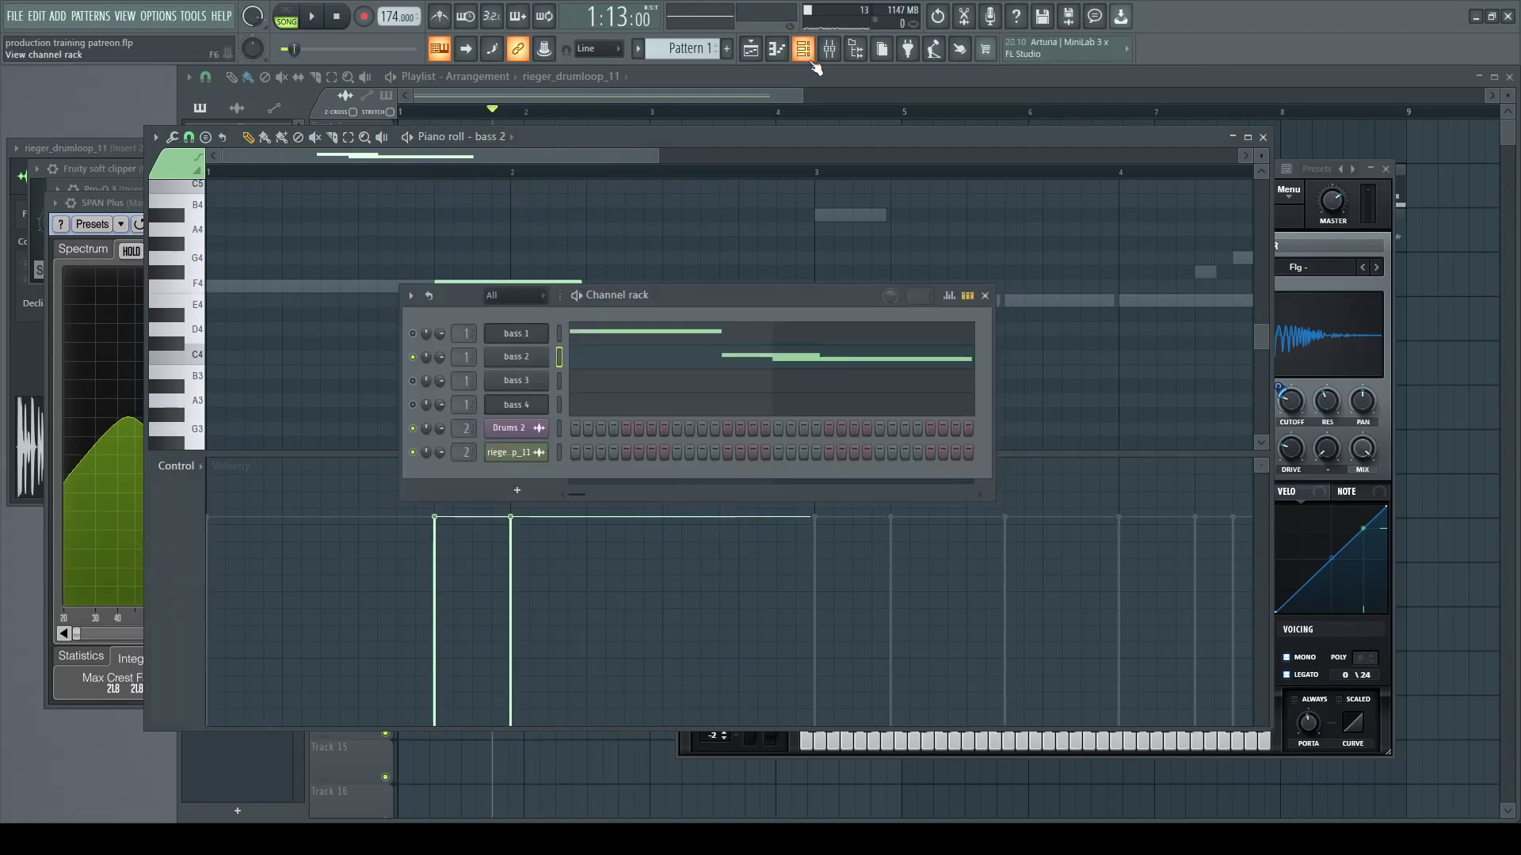
click(529, 360)
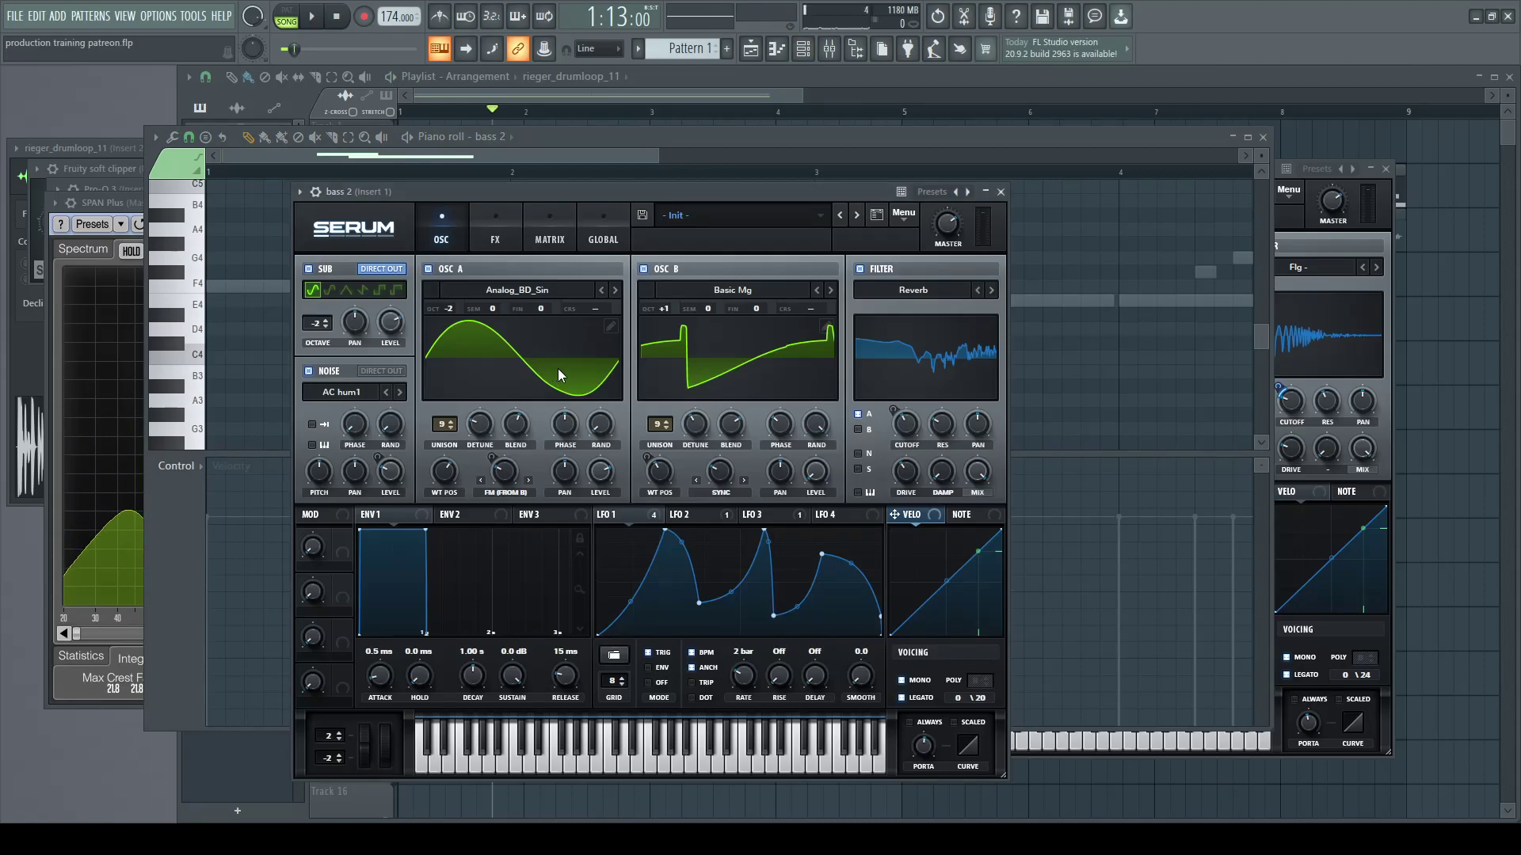
click(493, 234)
click(971, 350)
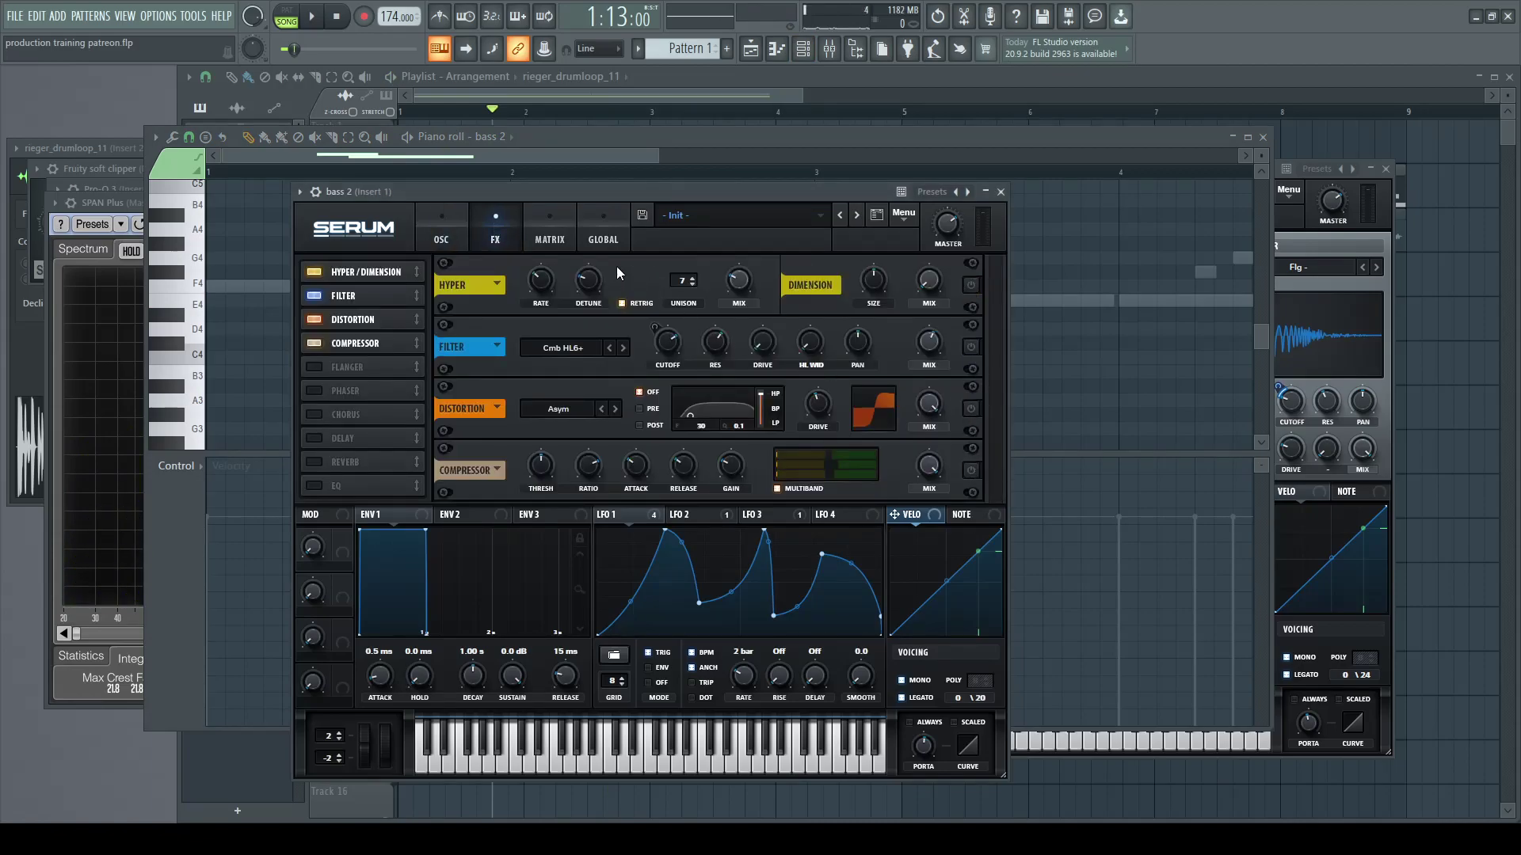
Step: Disable the sub oscillator, the noise oscillator and the Reverb filter on the bass 2 oscillator page
click(440, 230)
click(308, 270)
click(341, 371)
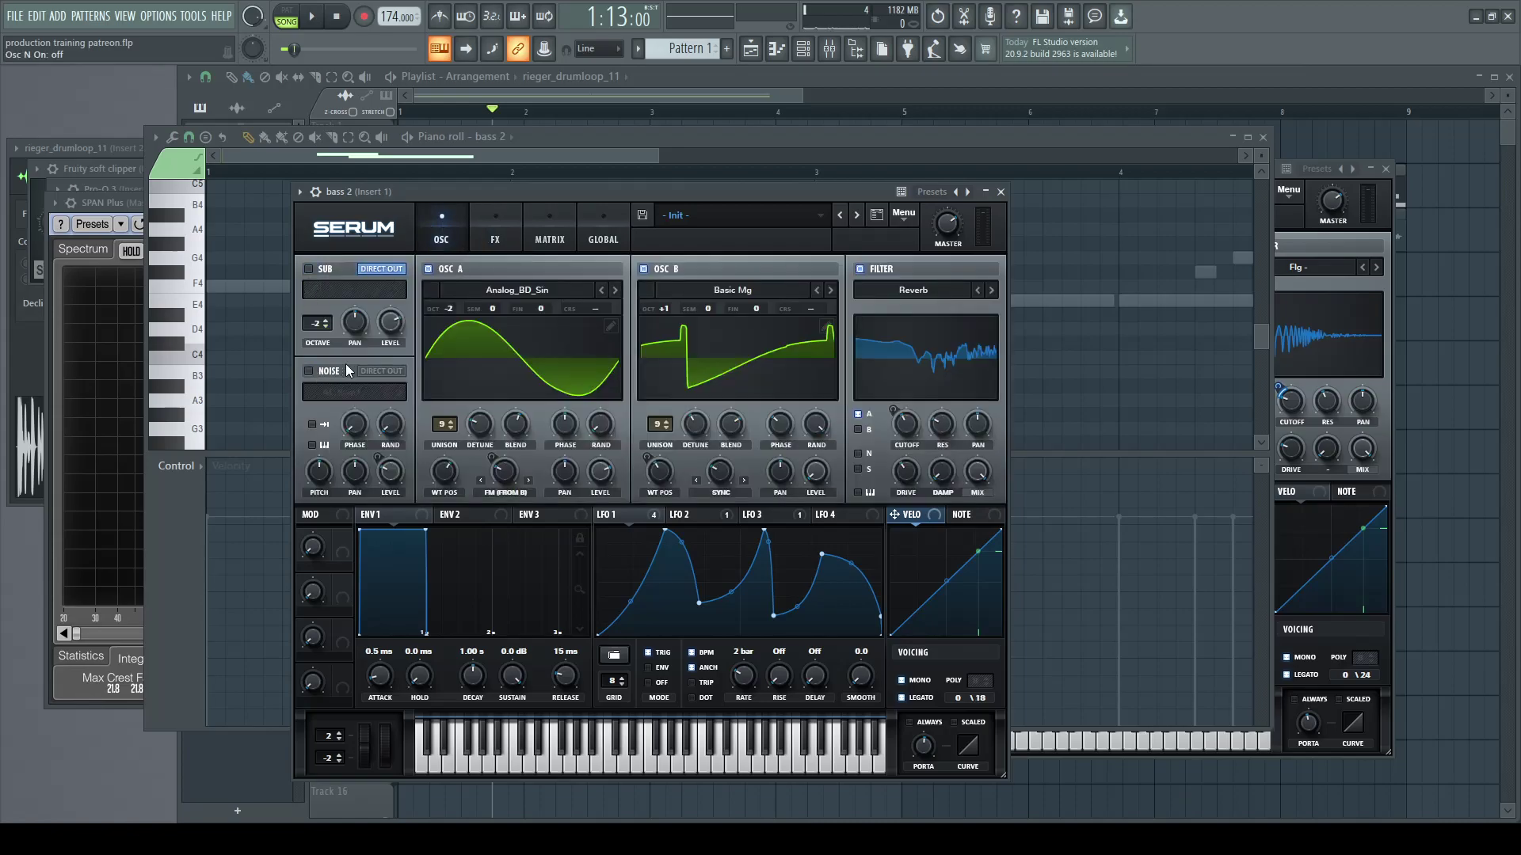
click(862, 270)
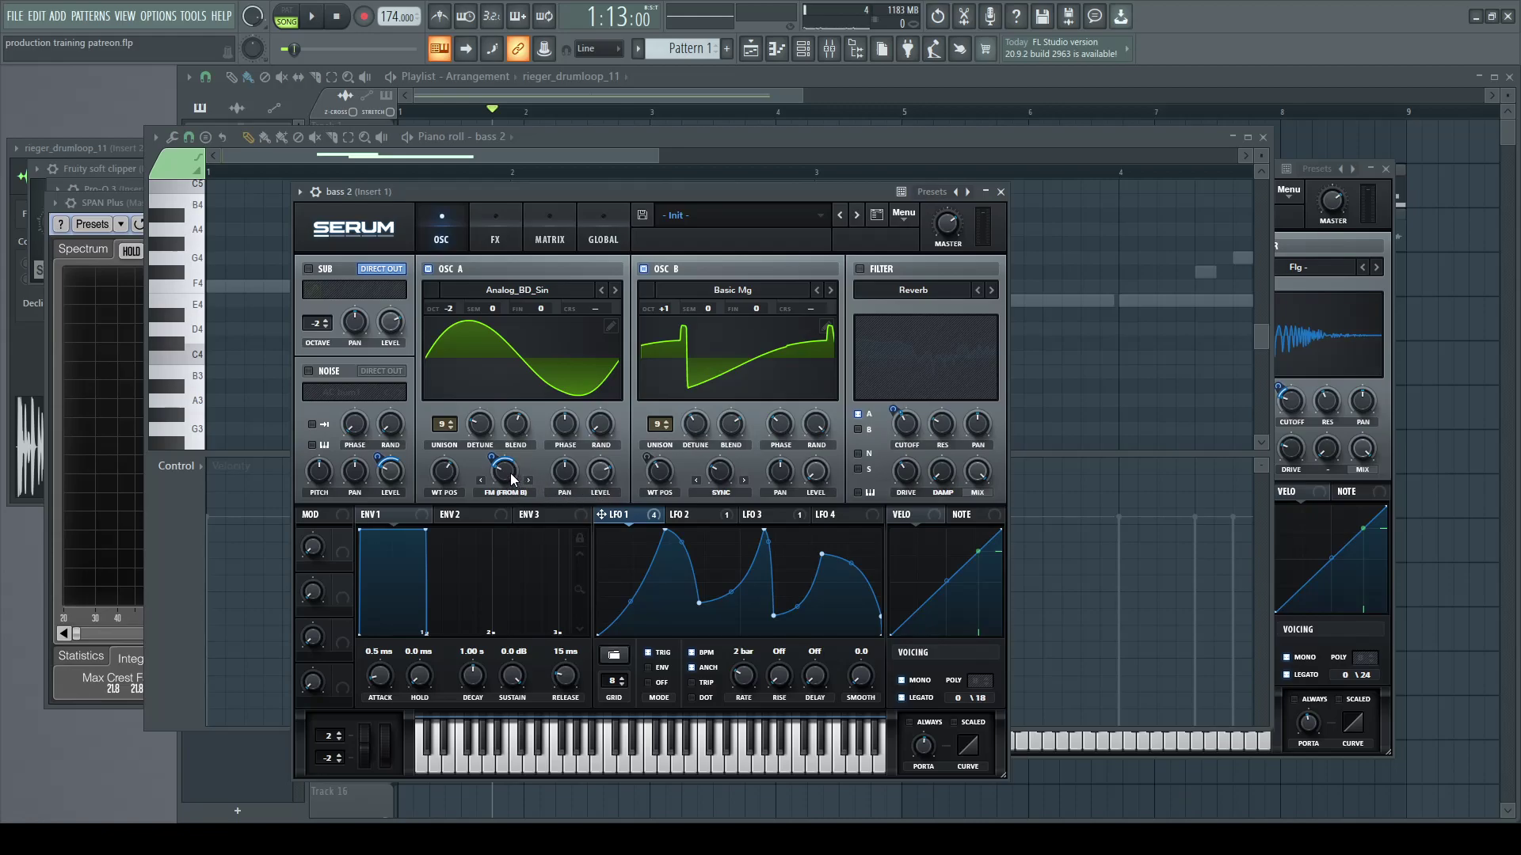
Step: Review the shapes and rates of LFO 2, LFO 3 and LFO 1 in the bass 2 patch
click(688, 515)
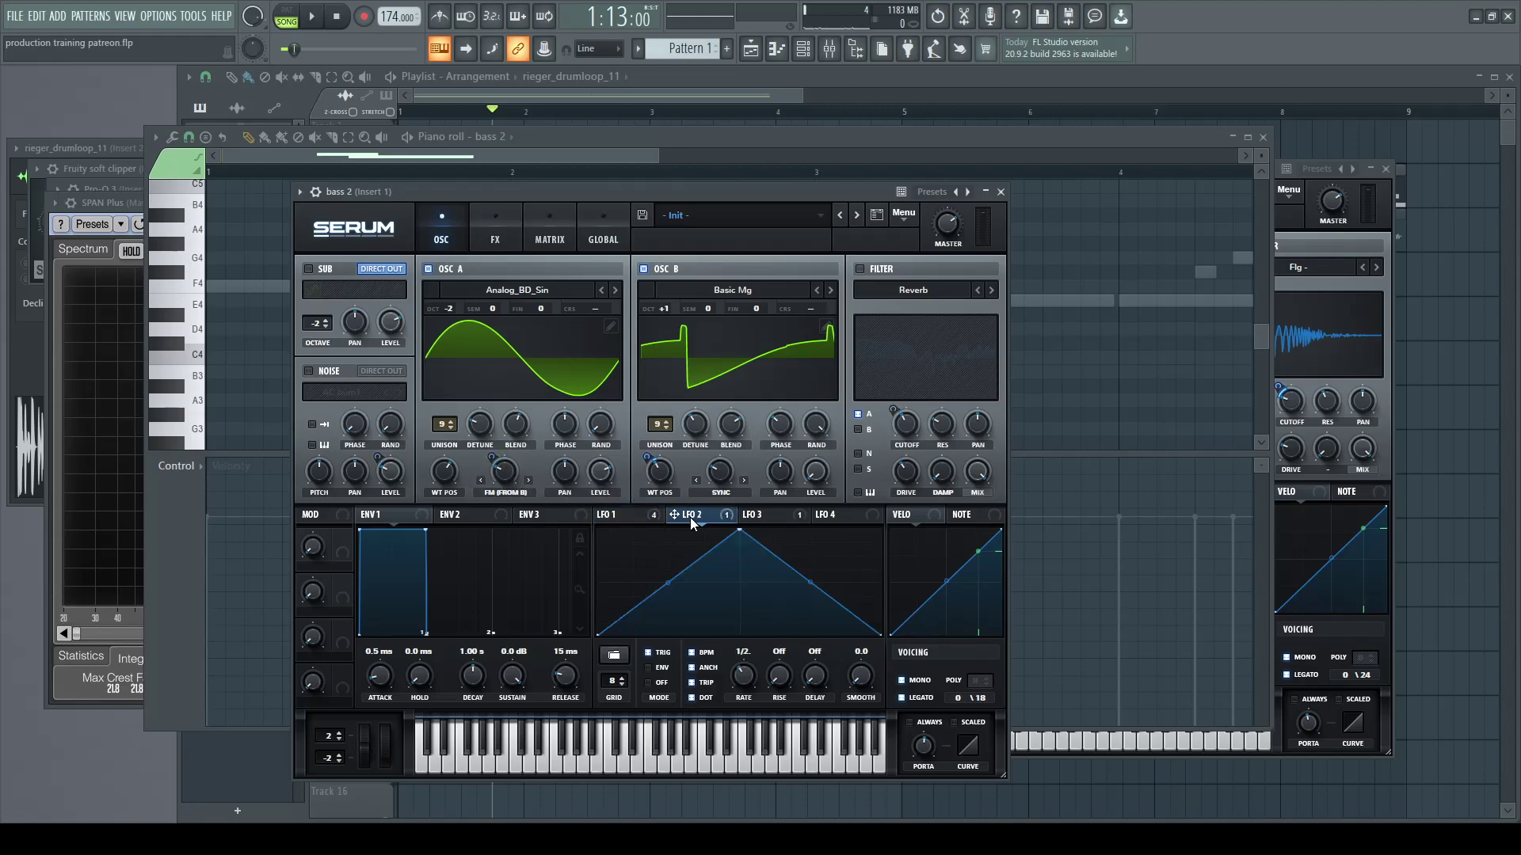
click(757, 515)
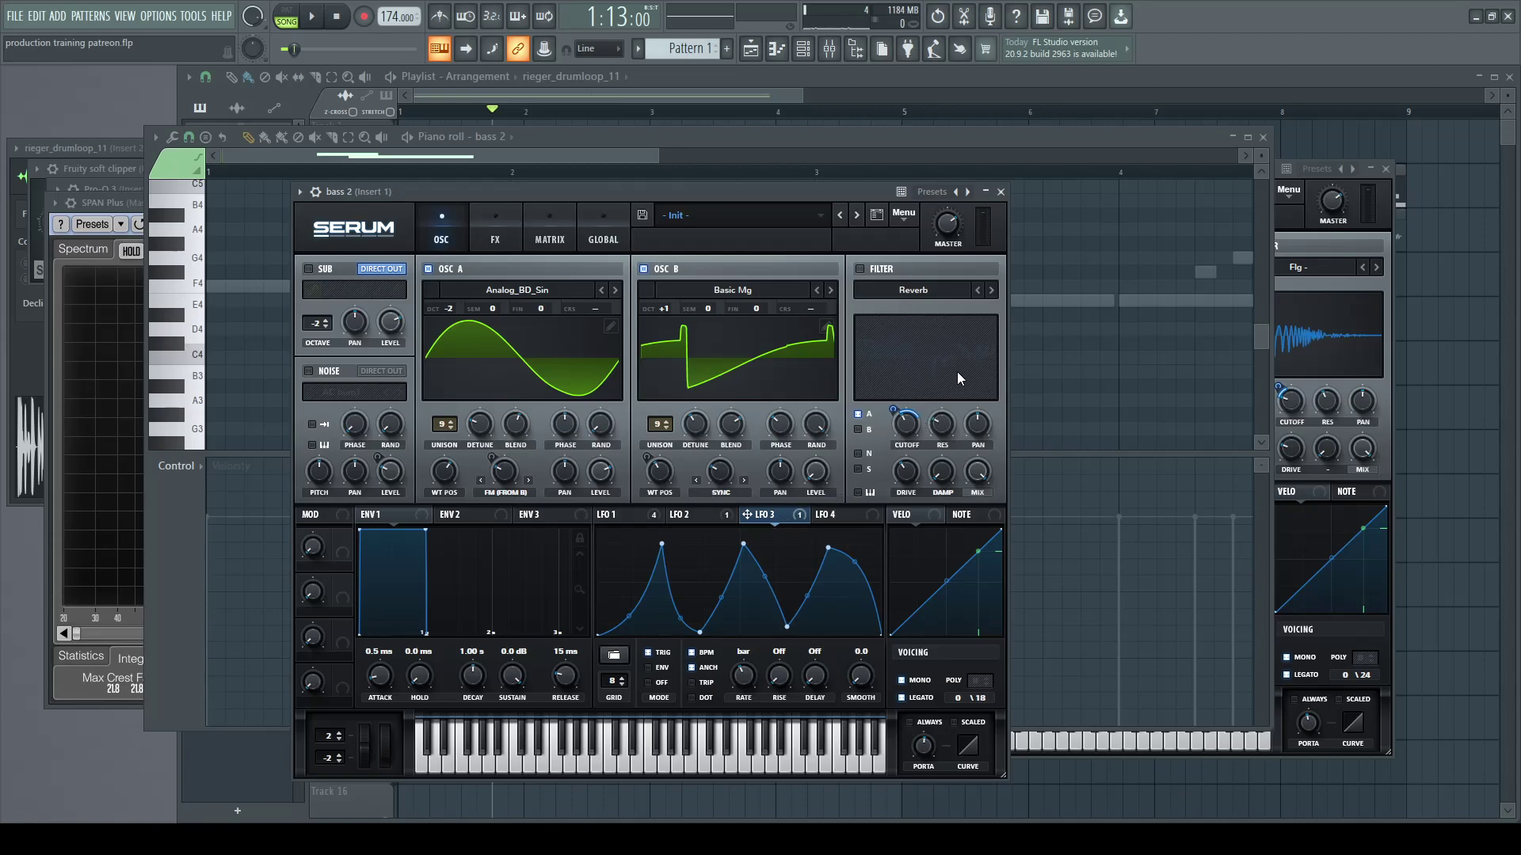
click(625, 521)
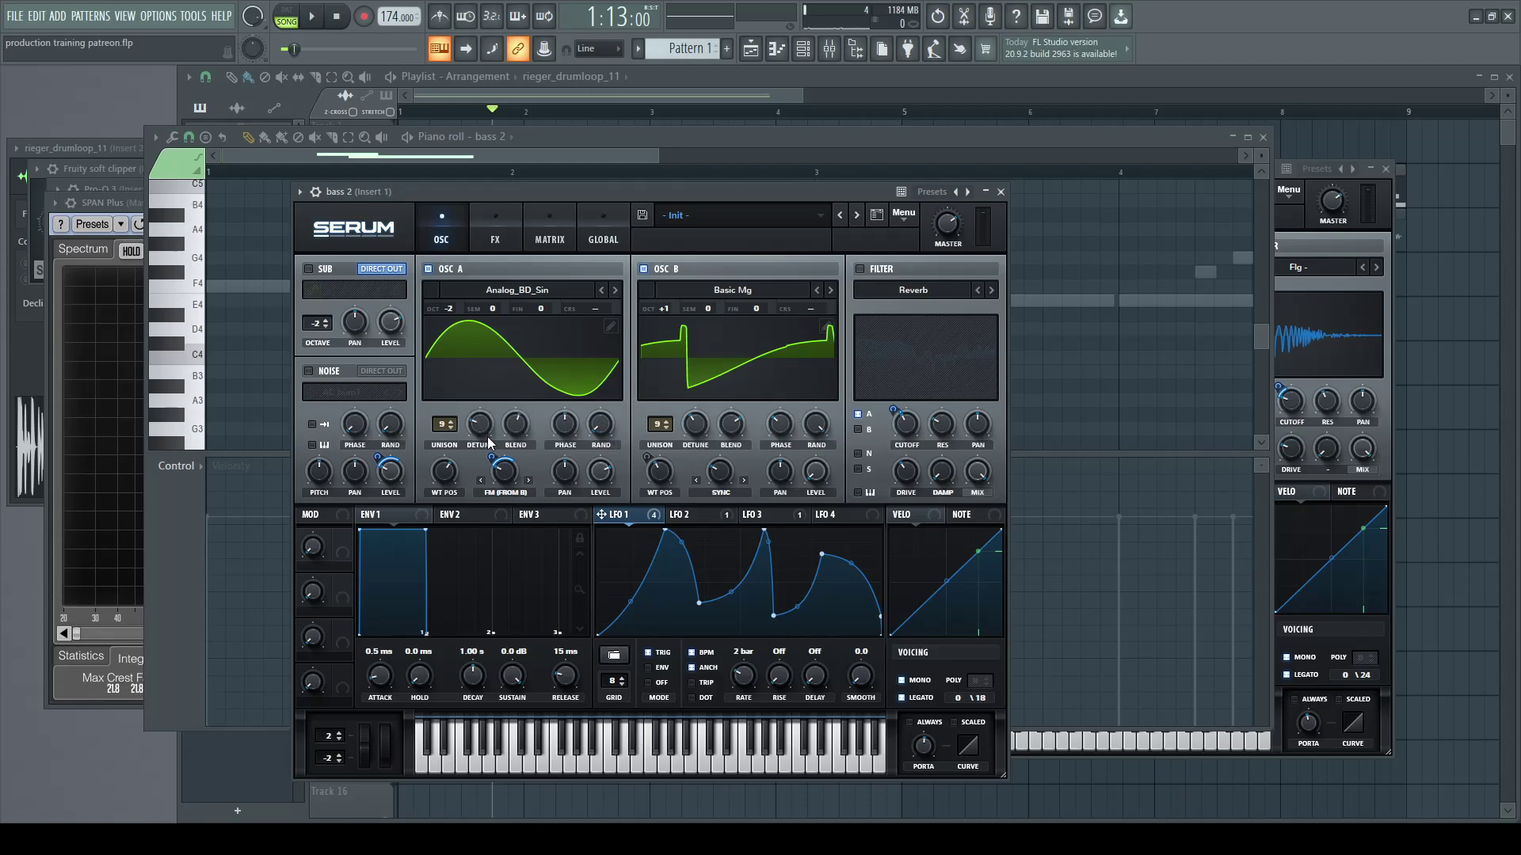
Step: Check the bass 2 unison settings on the global page, glance at its effects, and play oscillators A and B alone
click(605, 231)
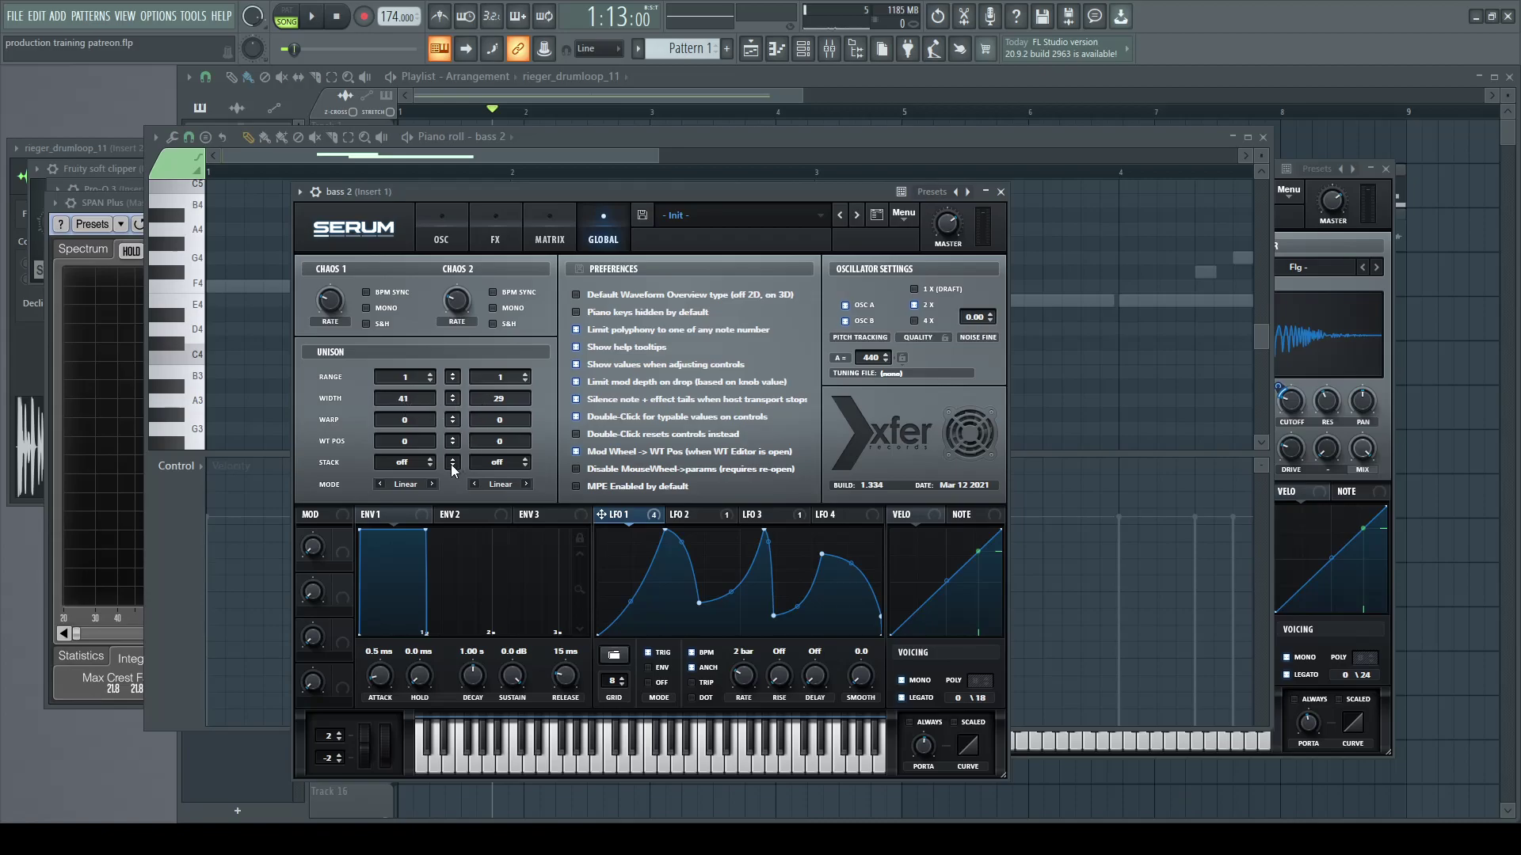
click(446, 232)
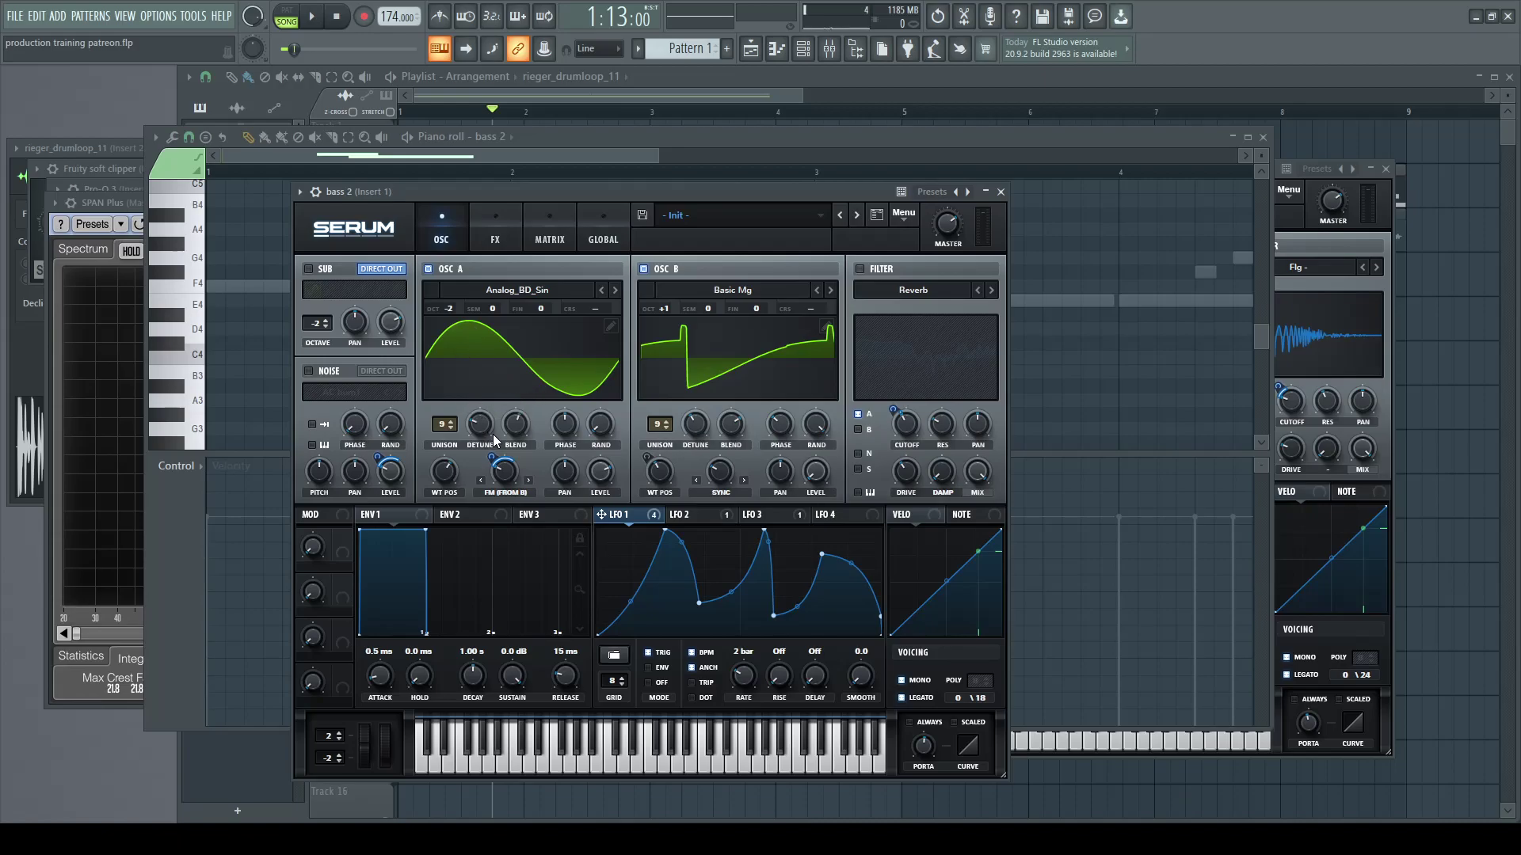
click(487, 230)
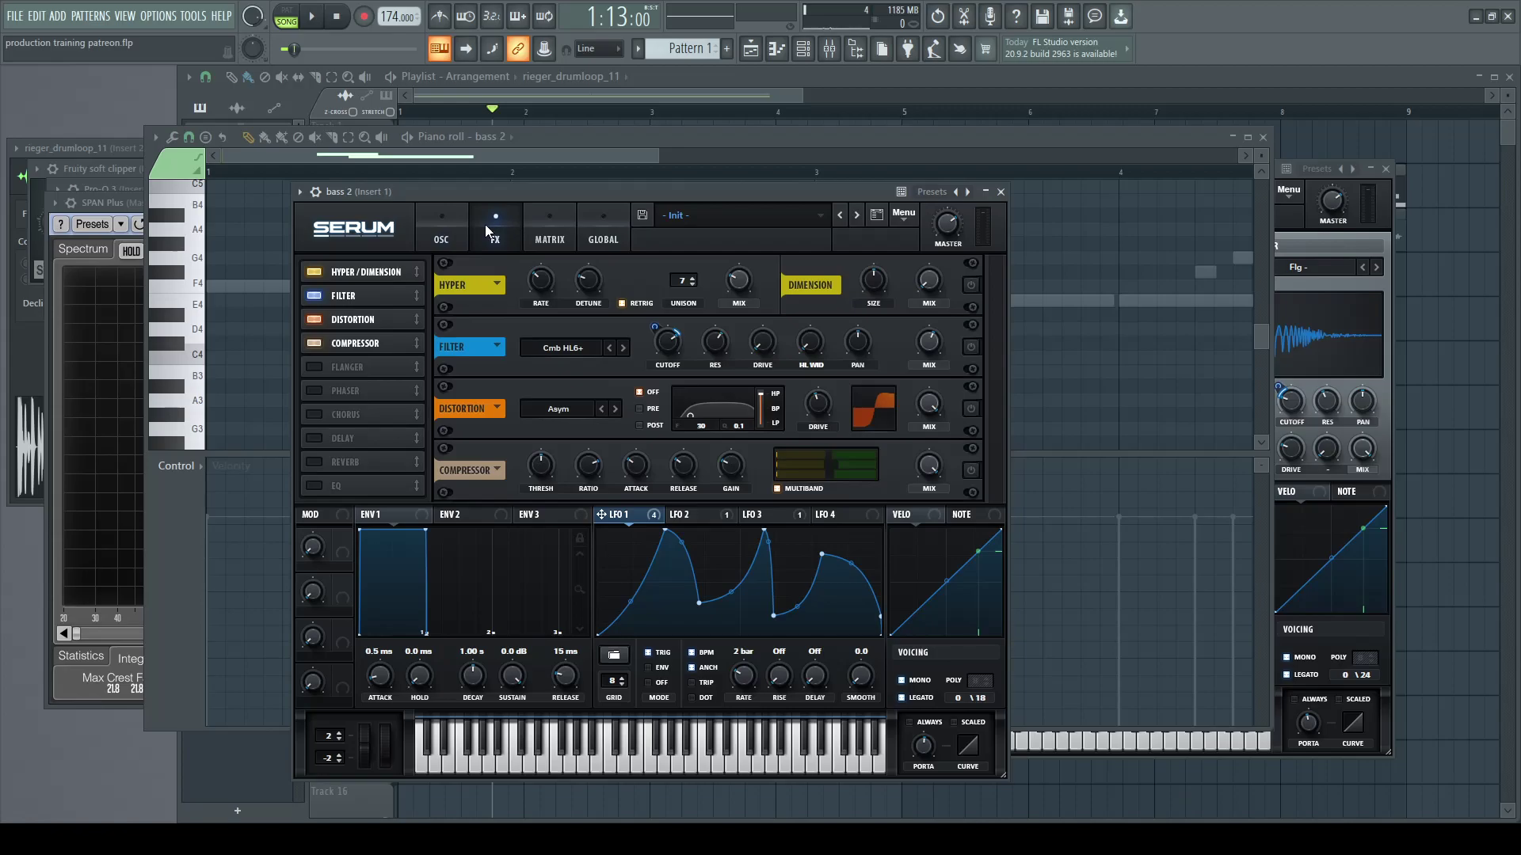
click(441, 228)
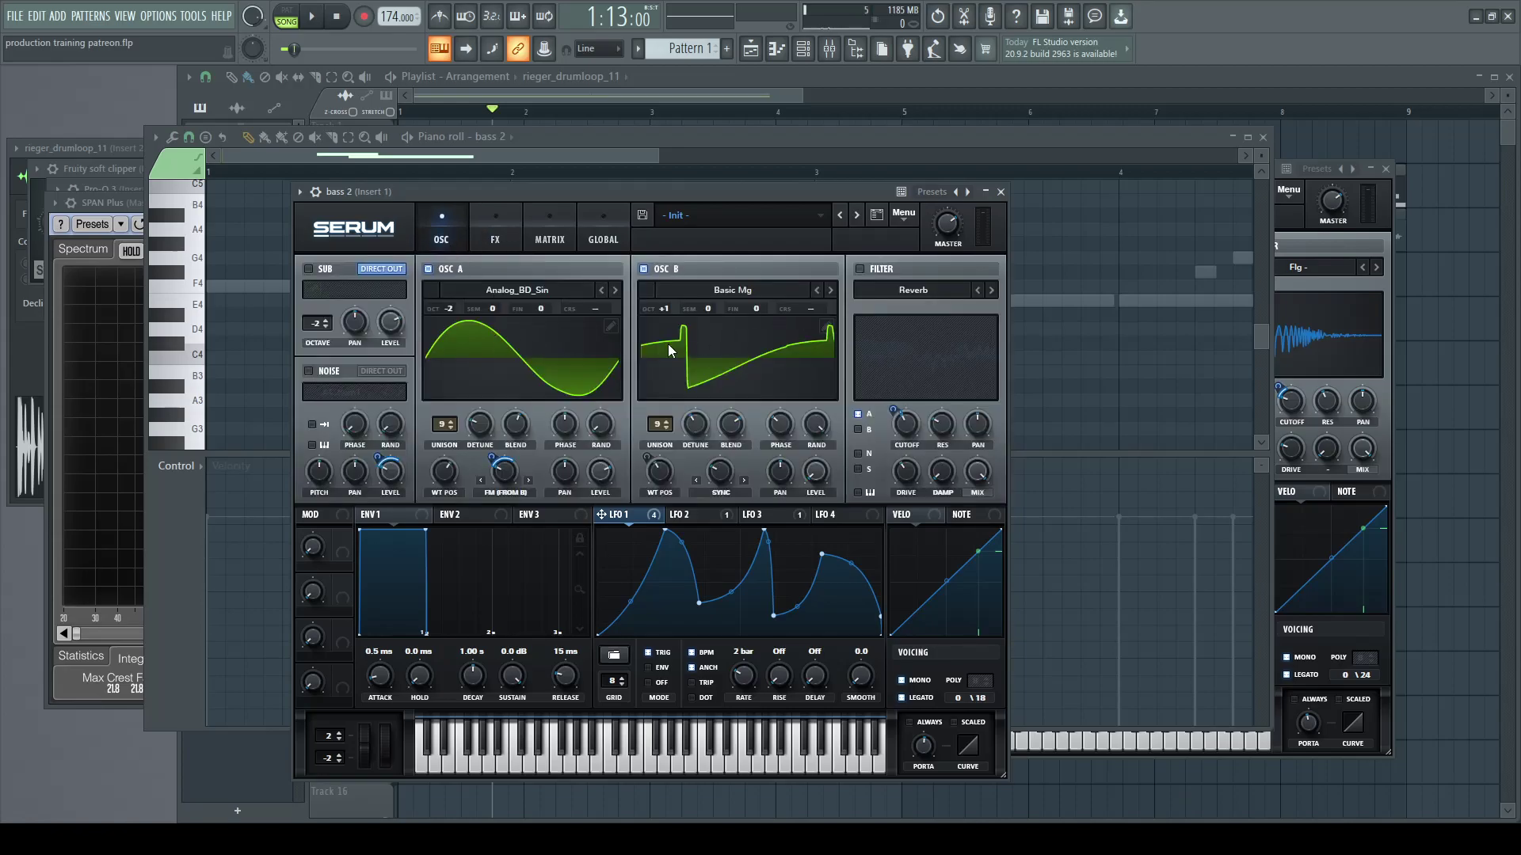
key(space)
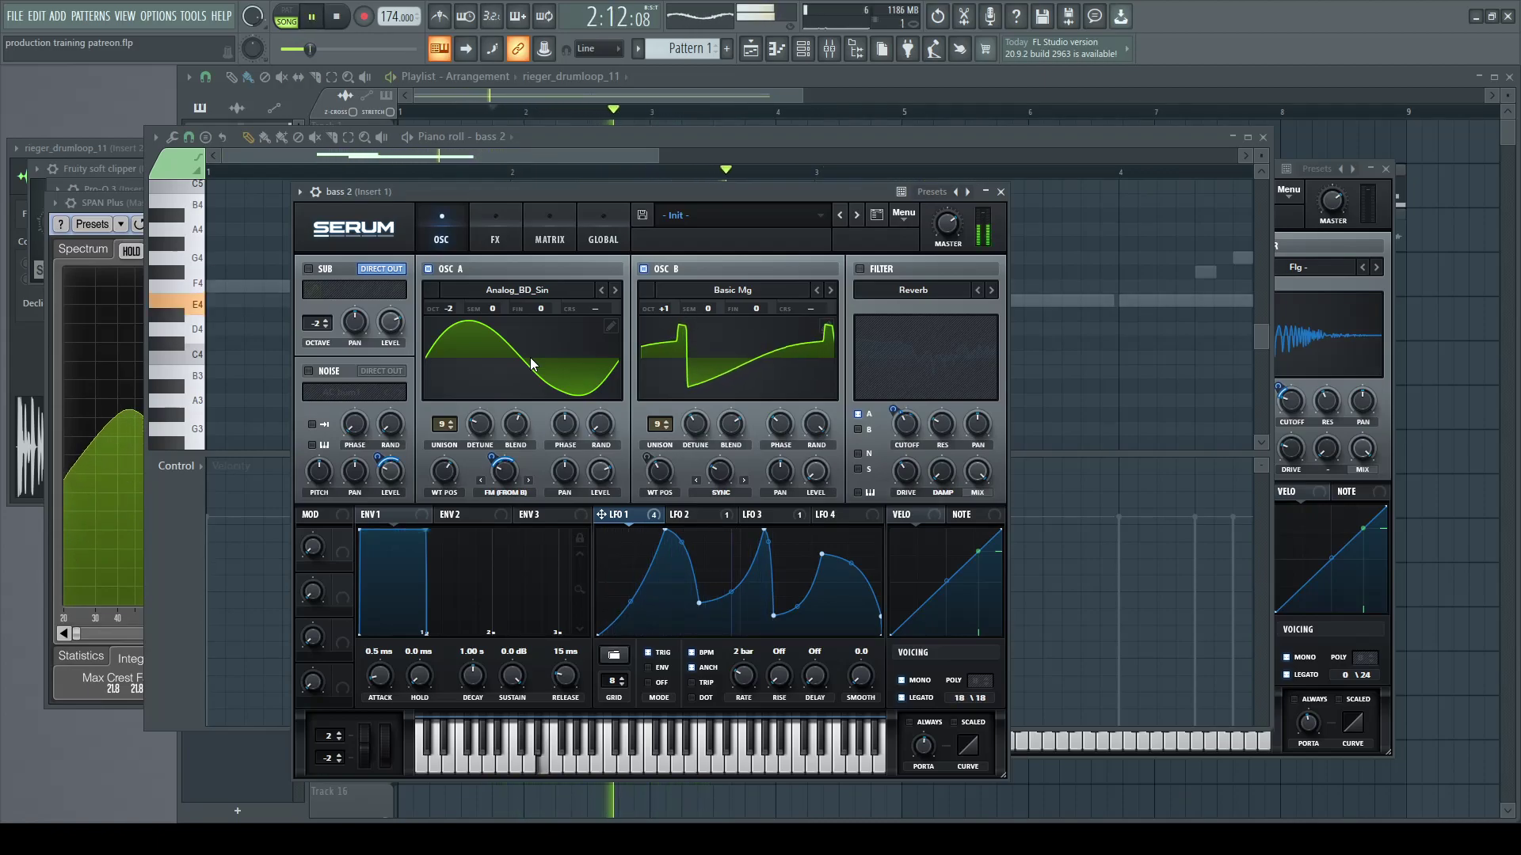
key(space)
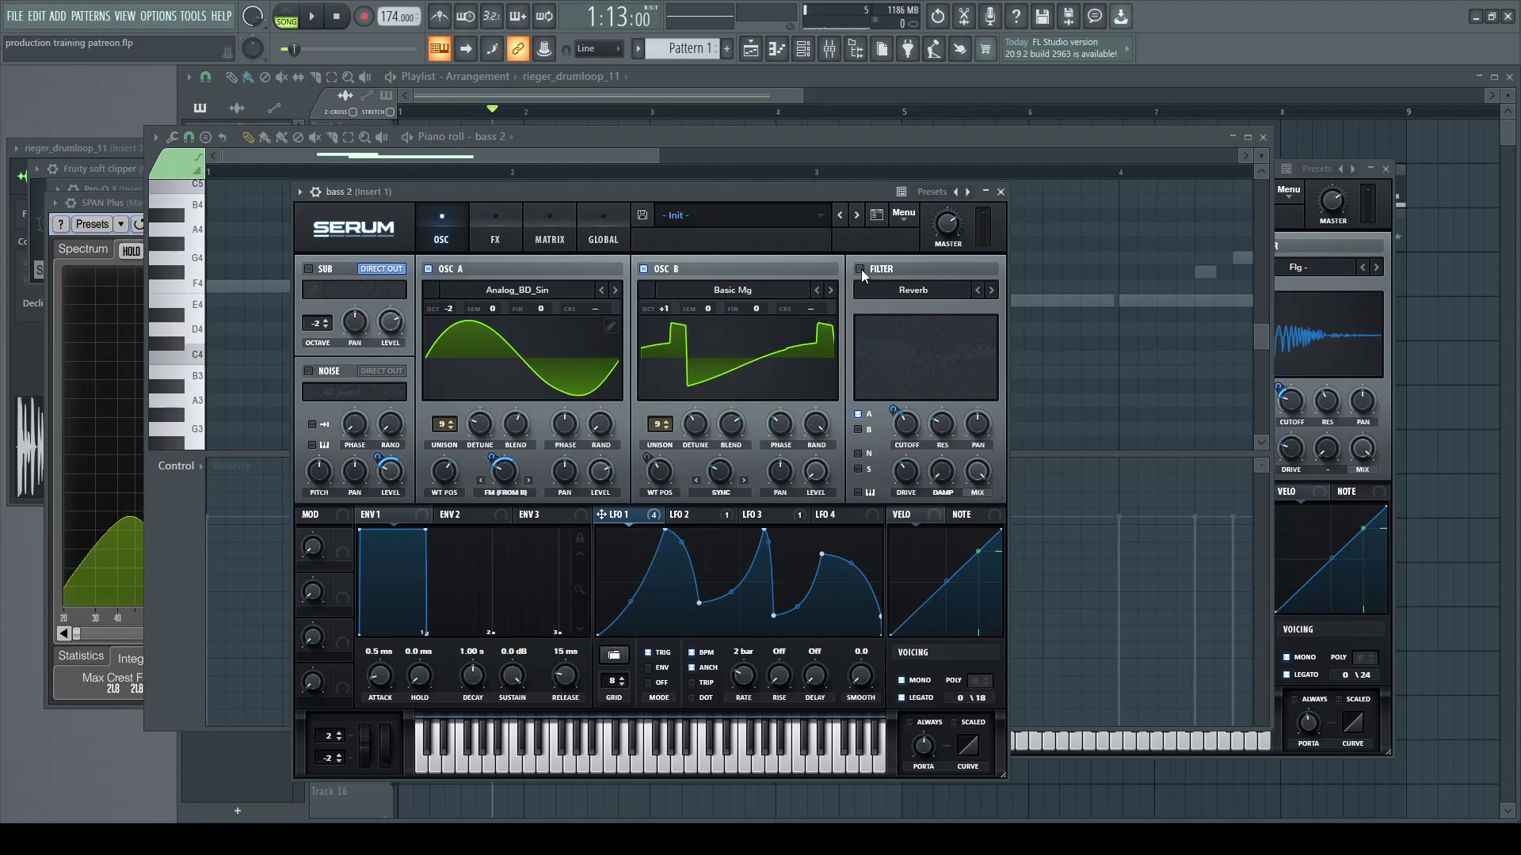
Step: Enable the Reverb filter on the oscillator page and review LFO 2, LFO 3 and LFO 1
click(860, 268)
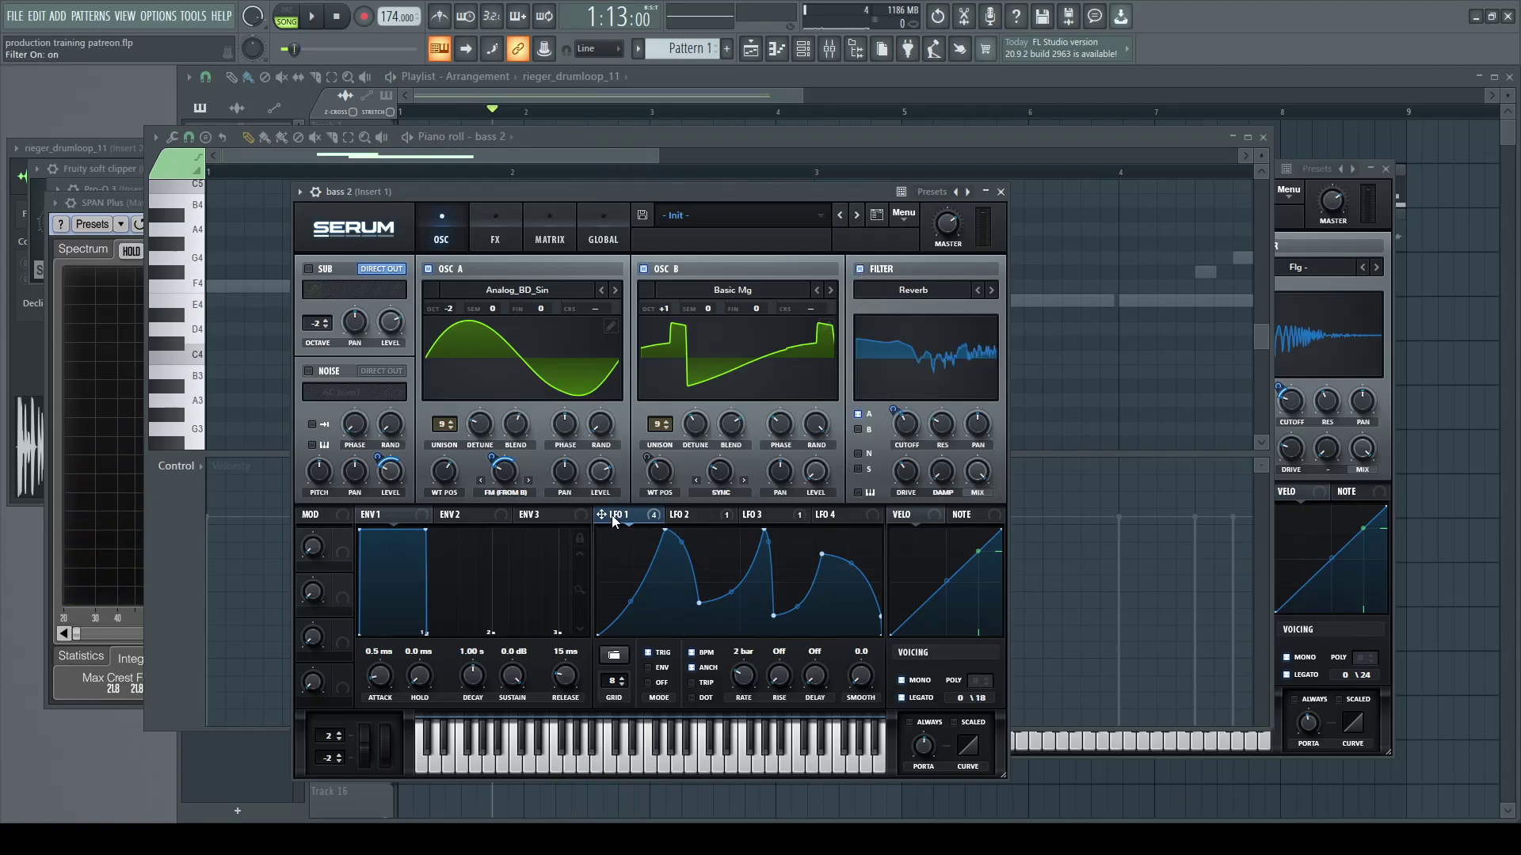
click(696, 516)
click(765, 523)
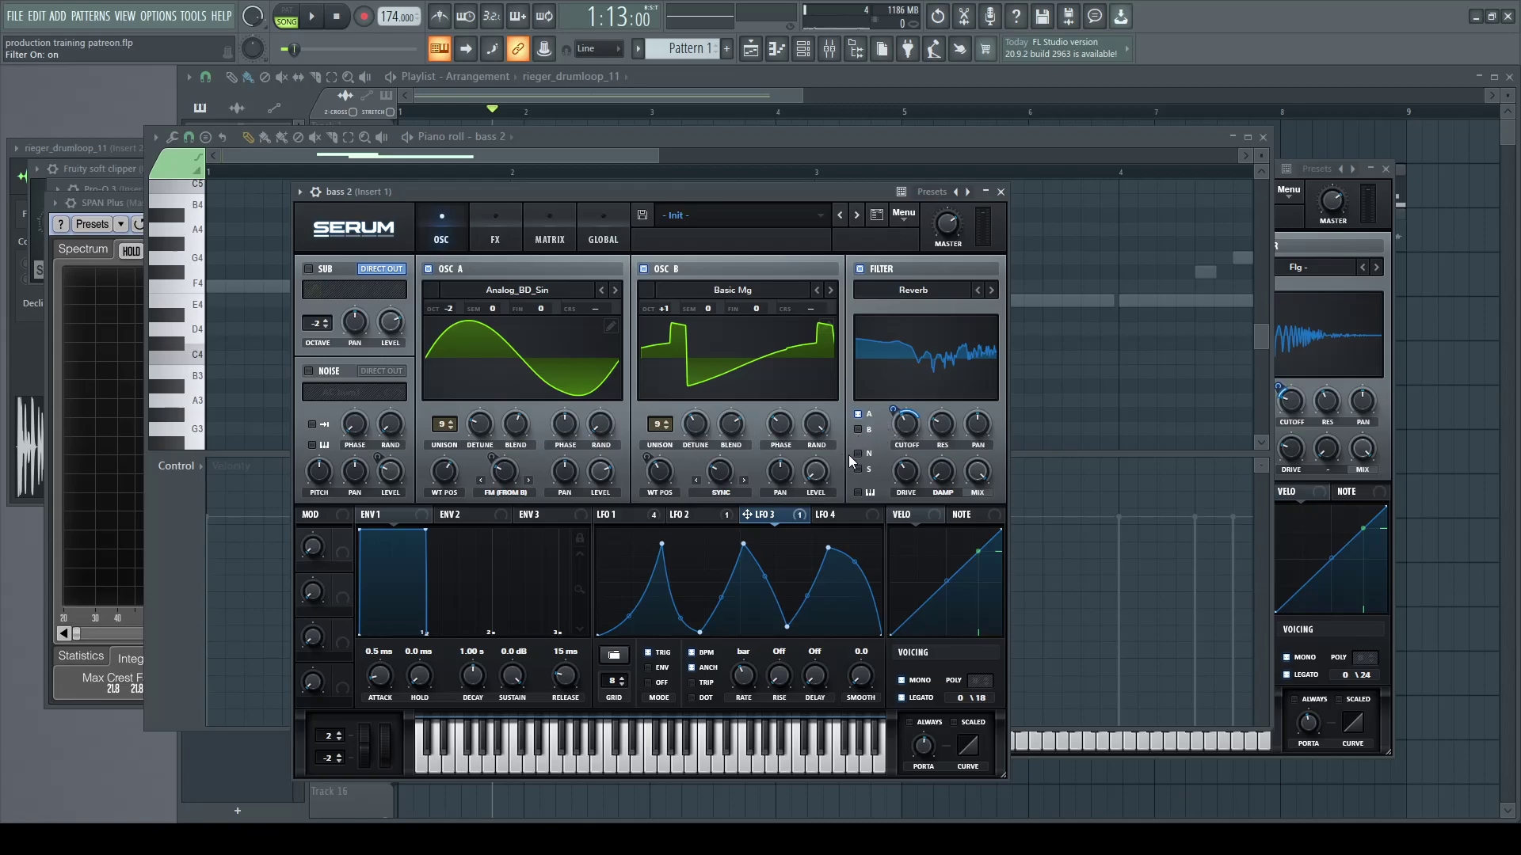
click(629, 513)
Step: Compare the bass 2 sound with the Reverb filter disabled and enabled, leaving the filter on
click(862, 270)
key(space)
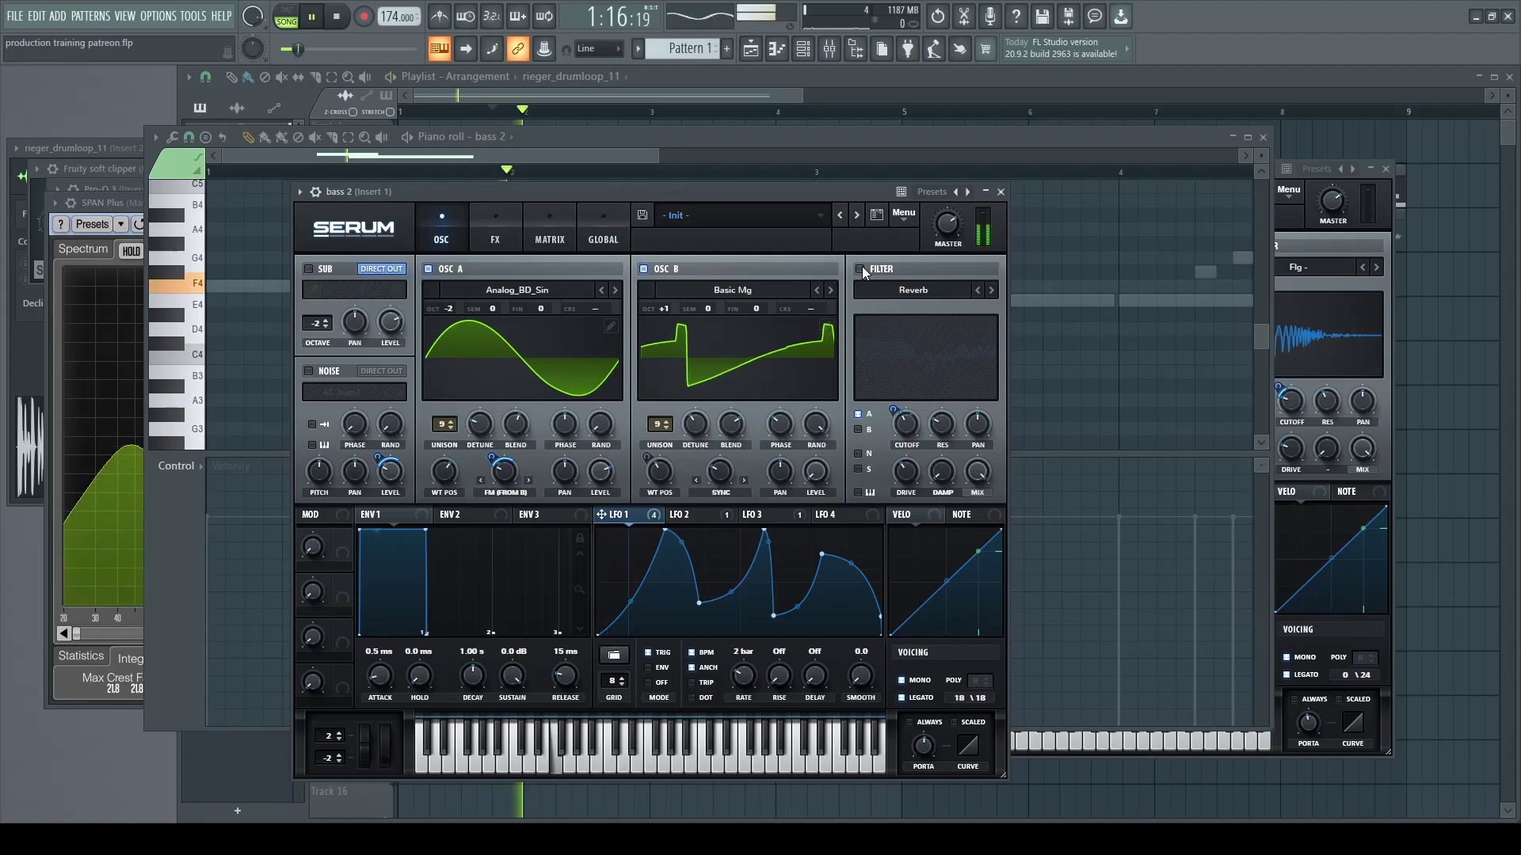
key(space)
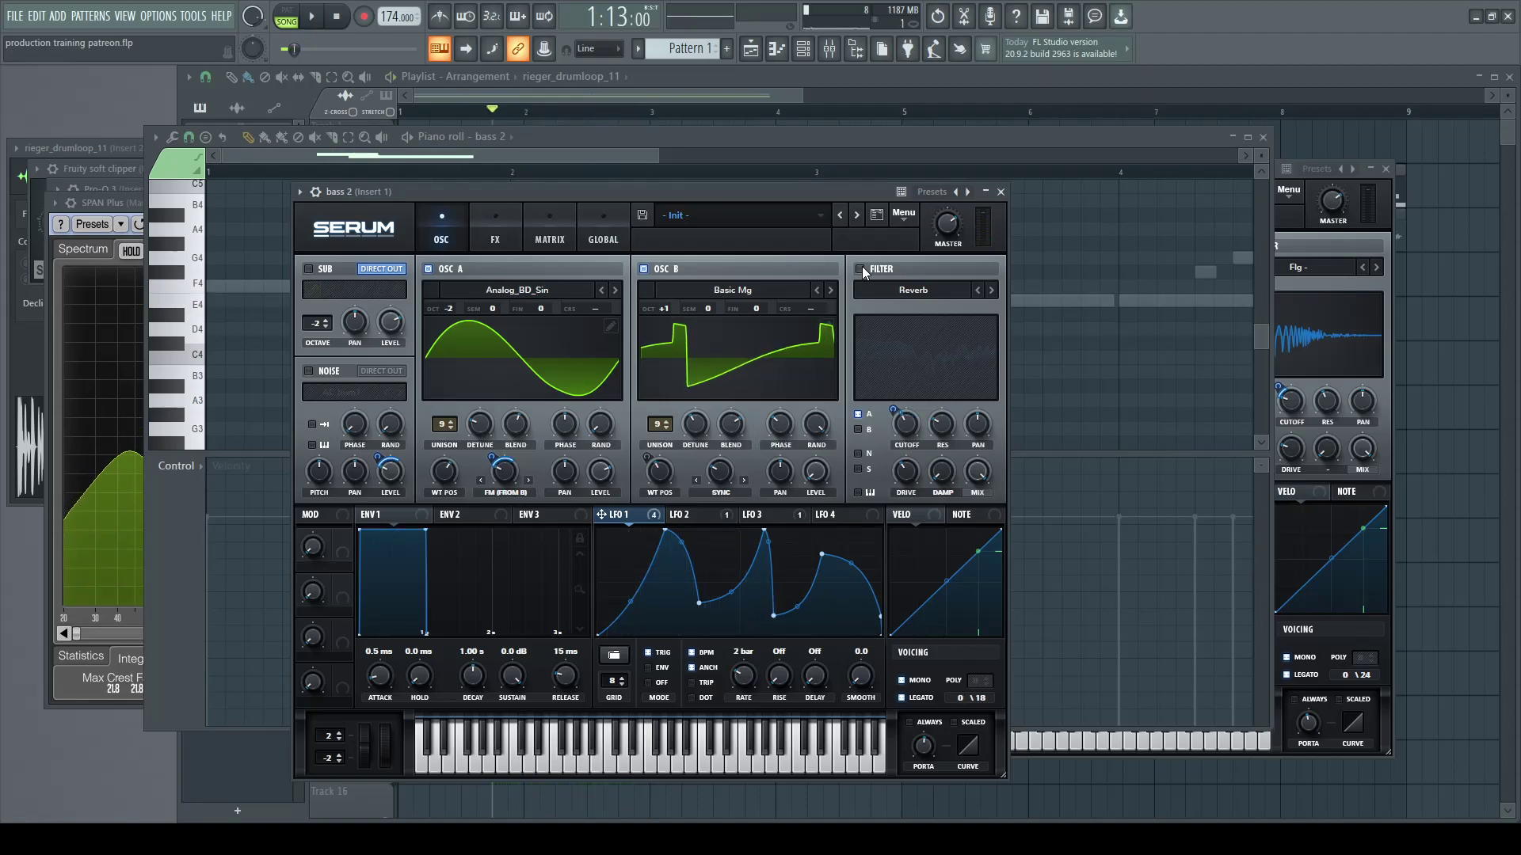
click(862, 269)
key(space)
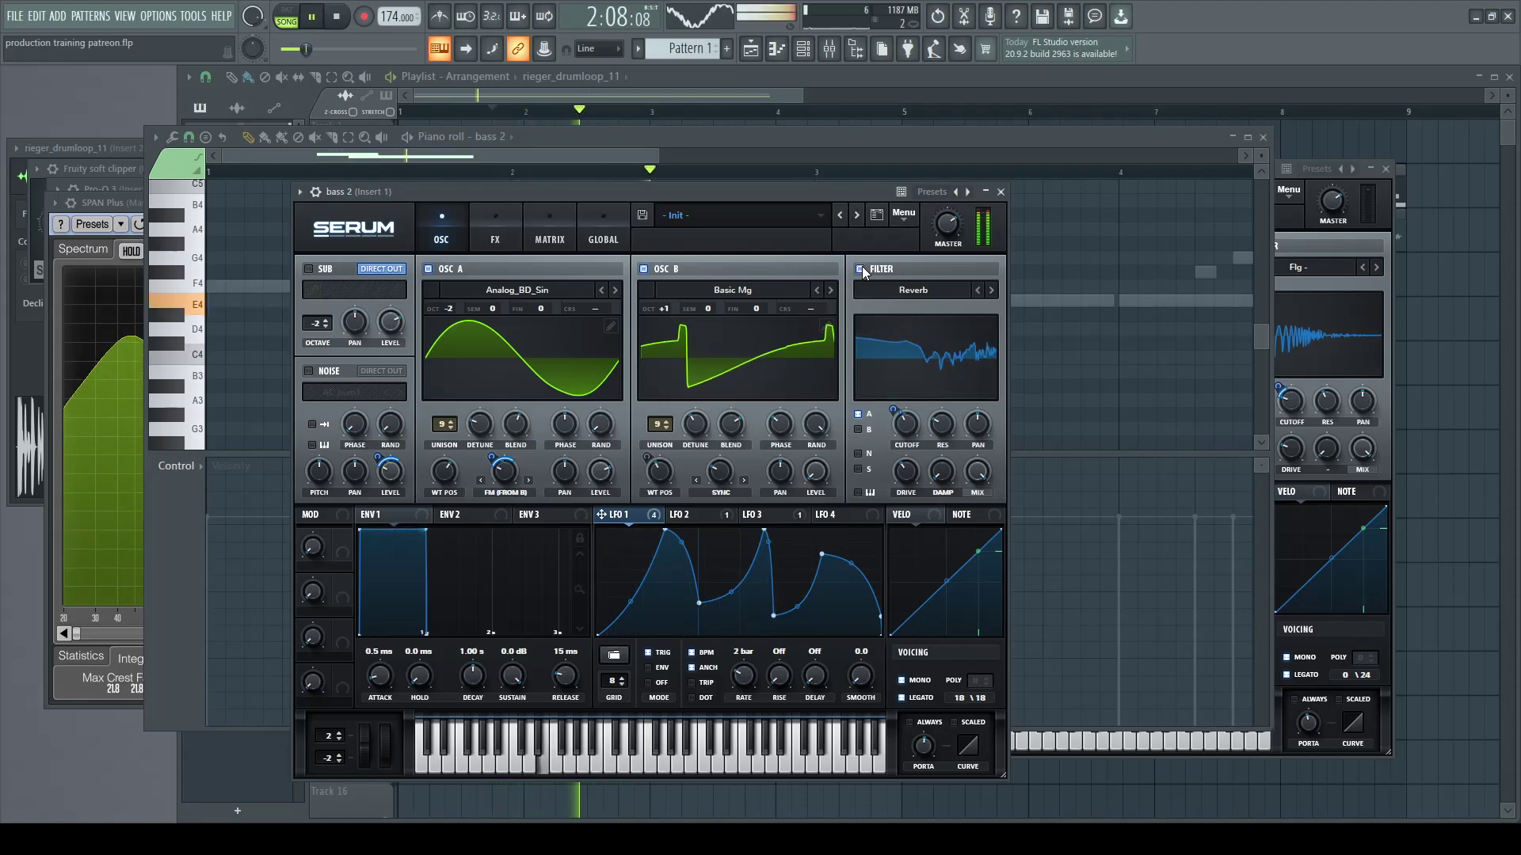
key(space)
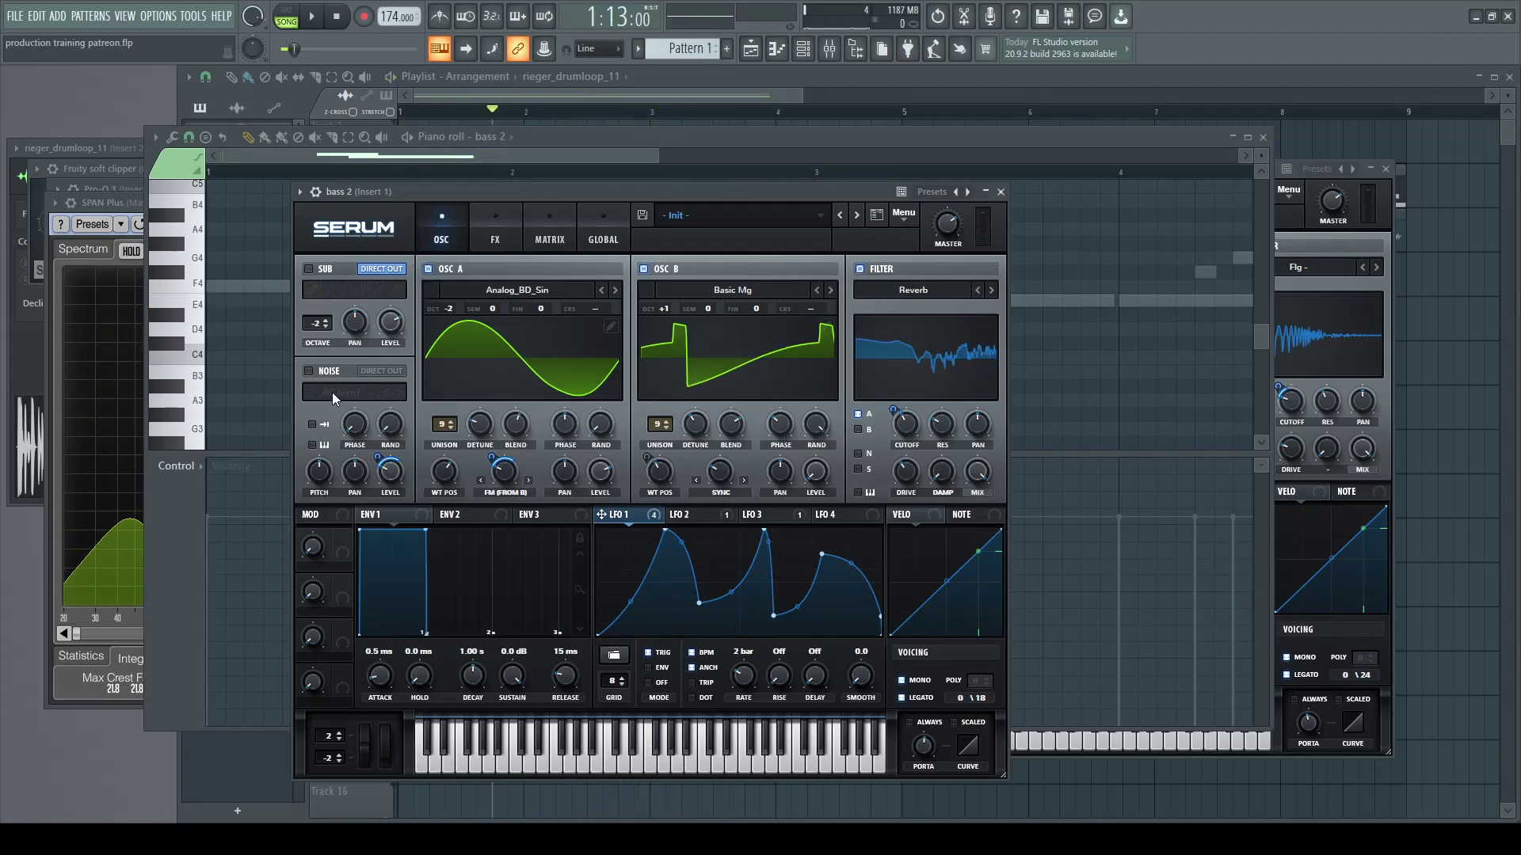
Step: Enable the AC hum1 noise oscillator and play the bass 2 notes
click(307, 371)
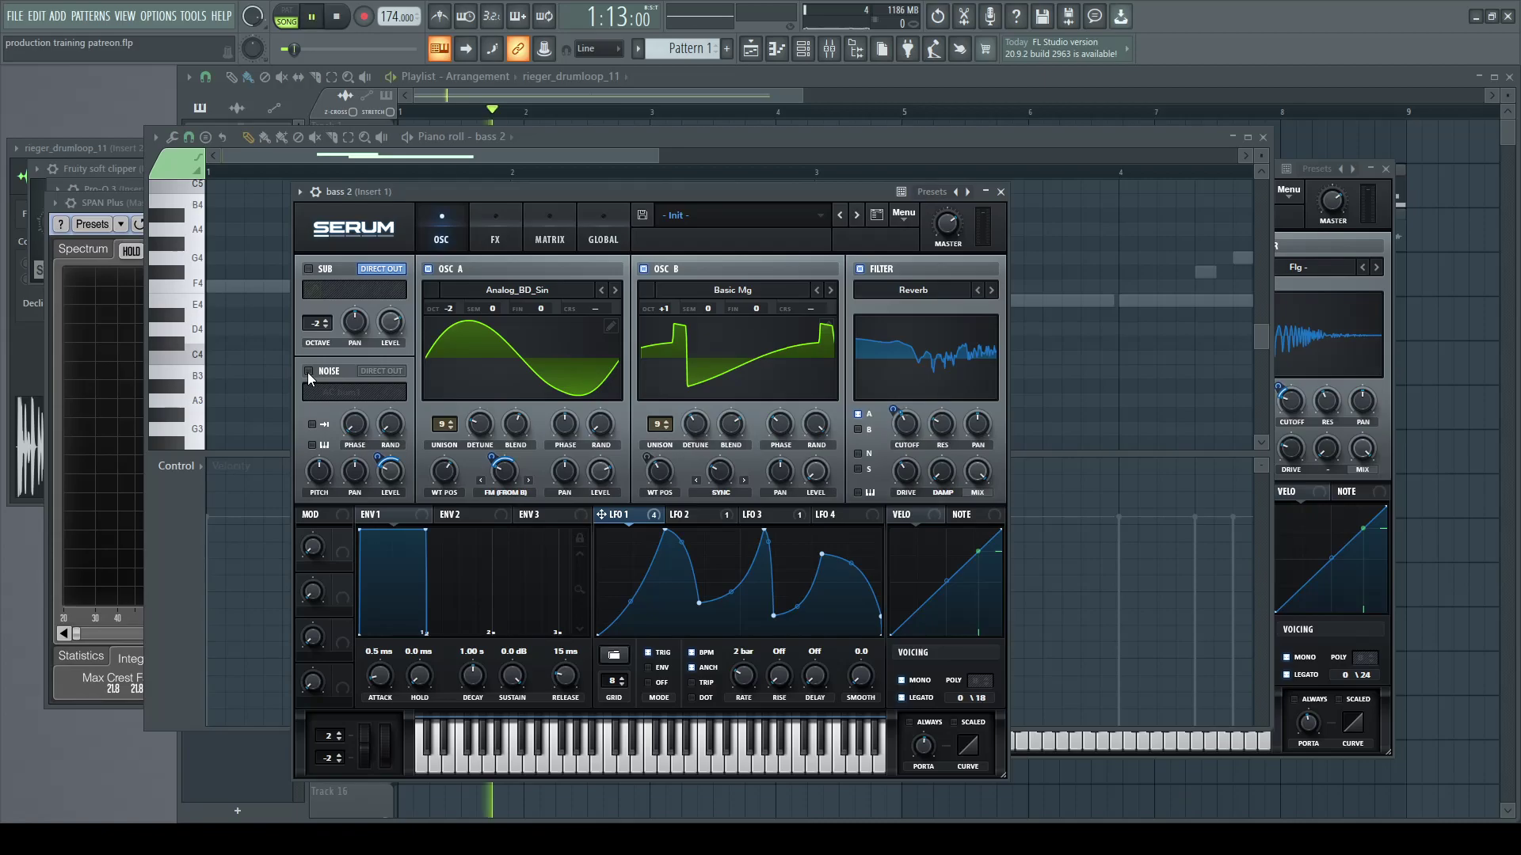
key(space)
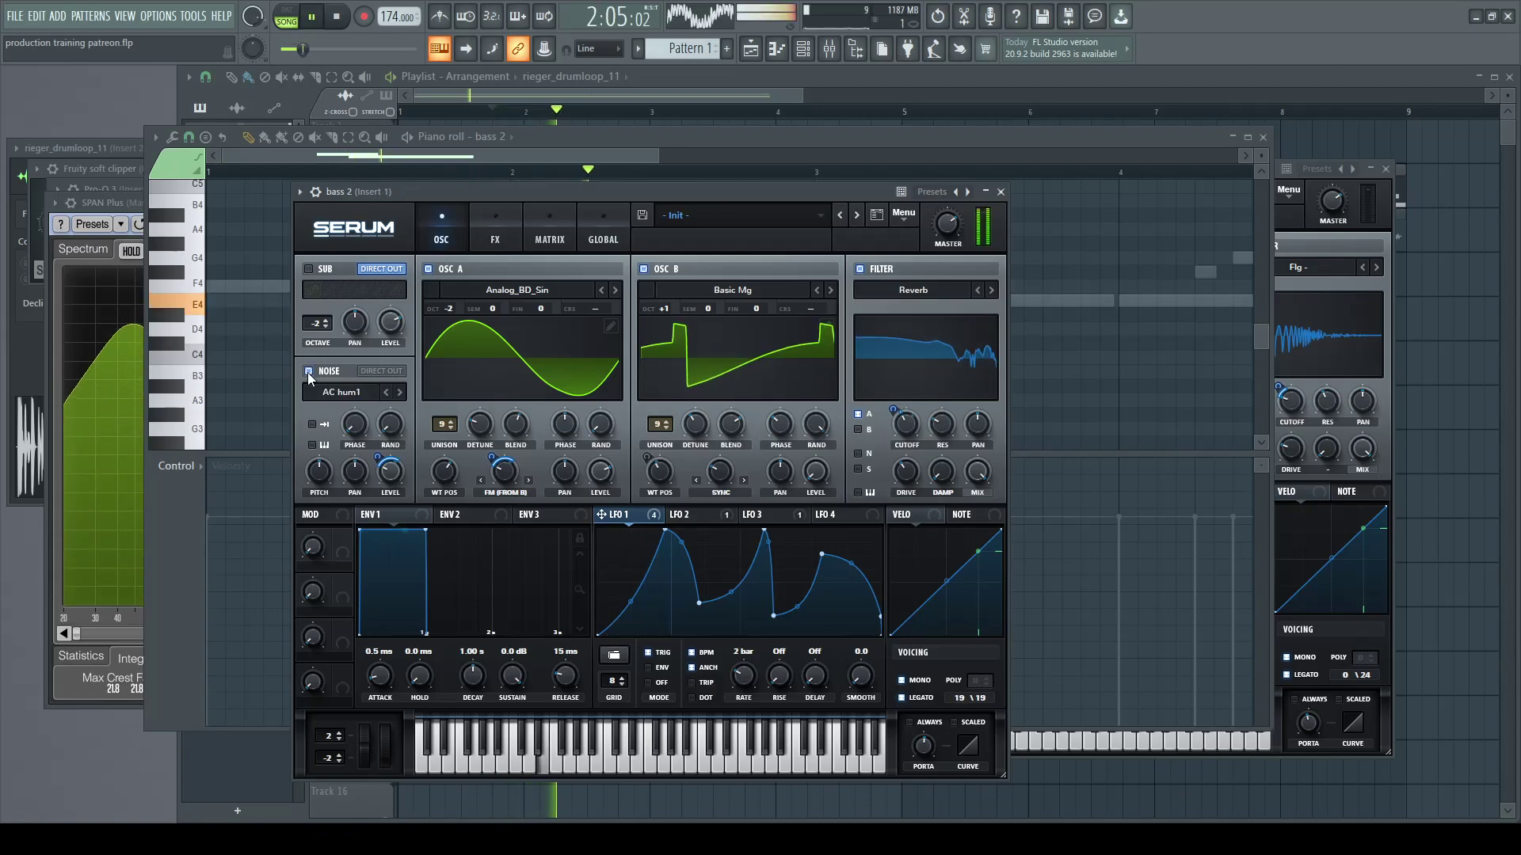
key(space)
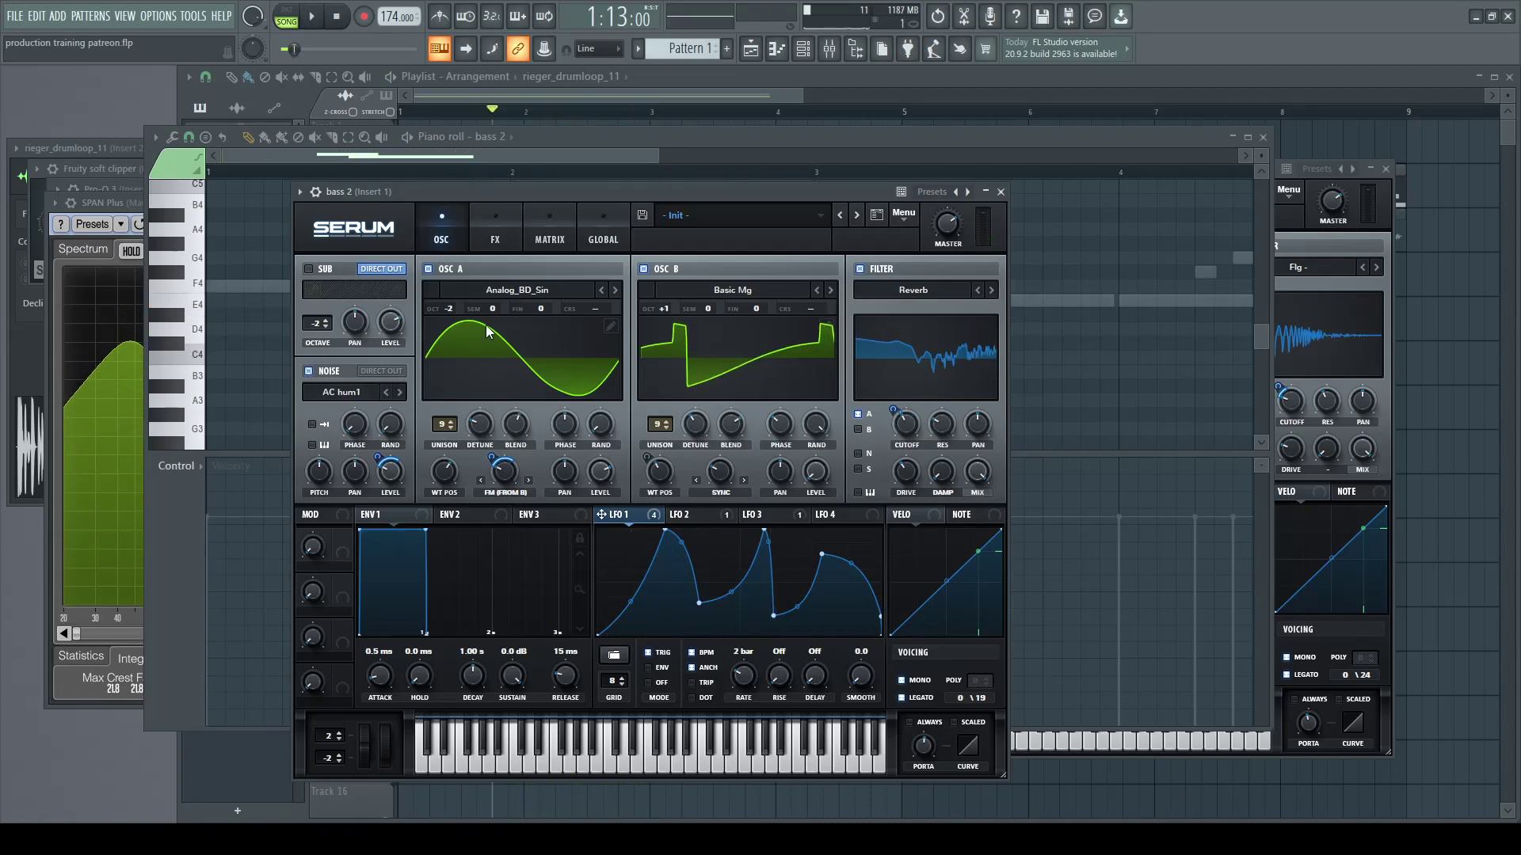
Step: Enable the hyper/dimension effect on the bass 2 effects page and play the sound
click(491, 223)
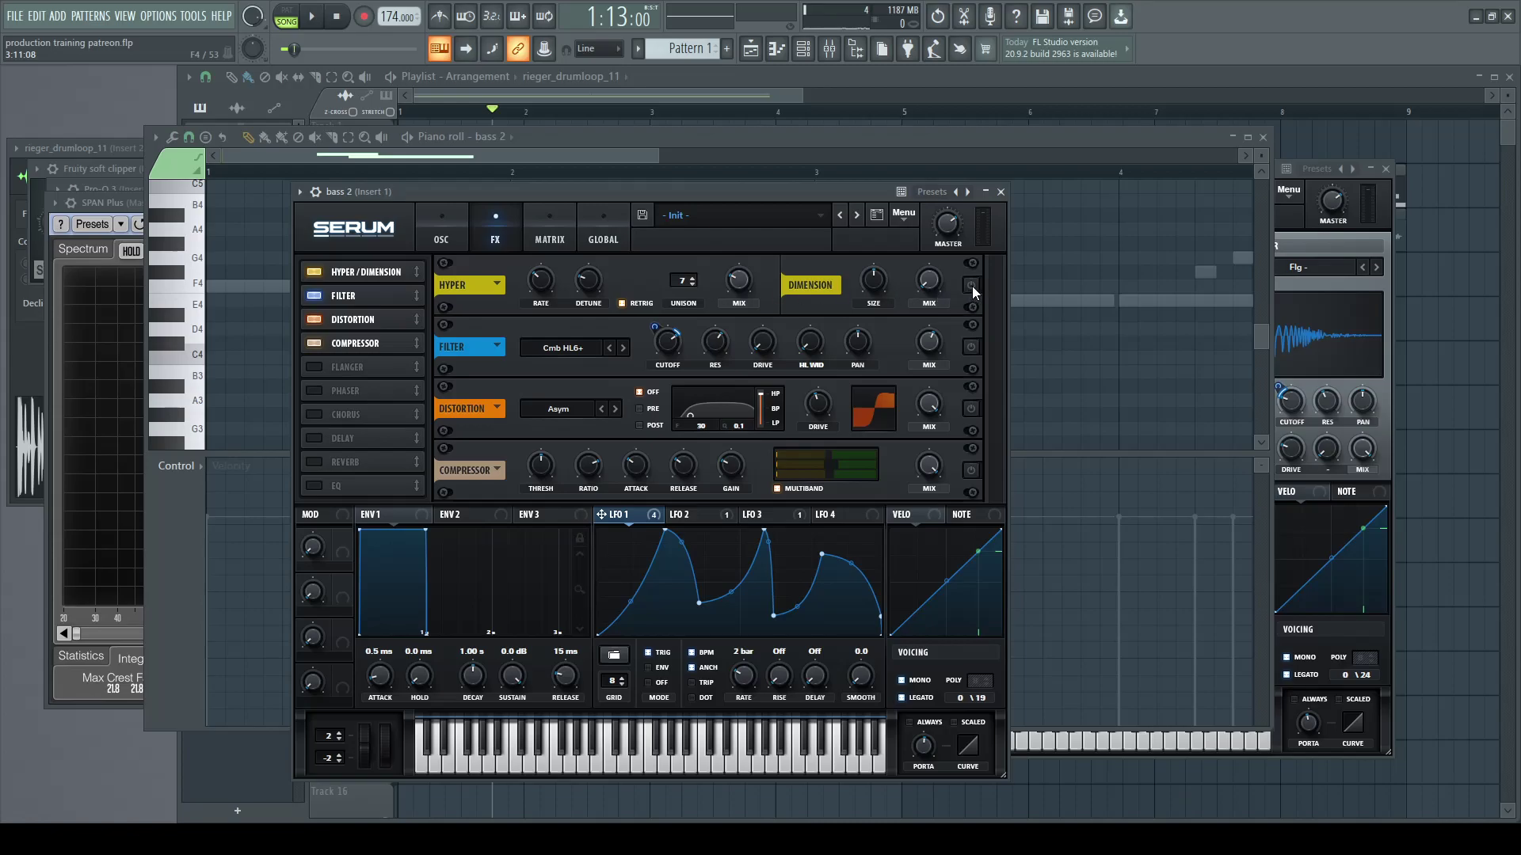
key(space)
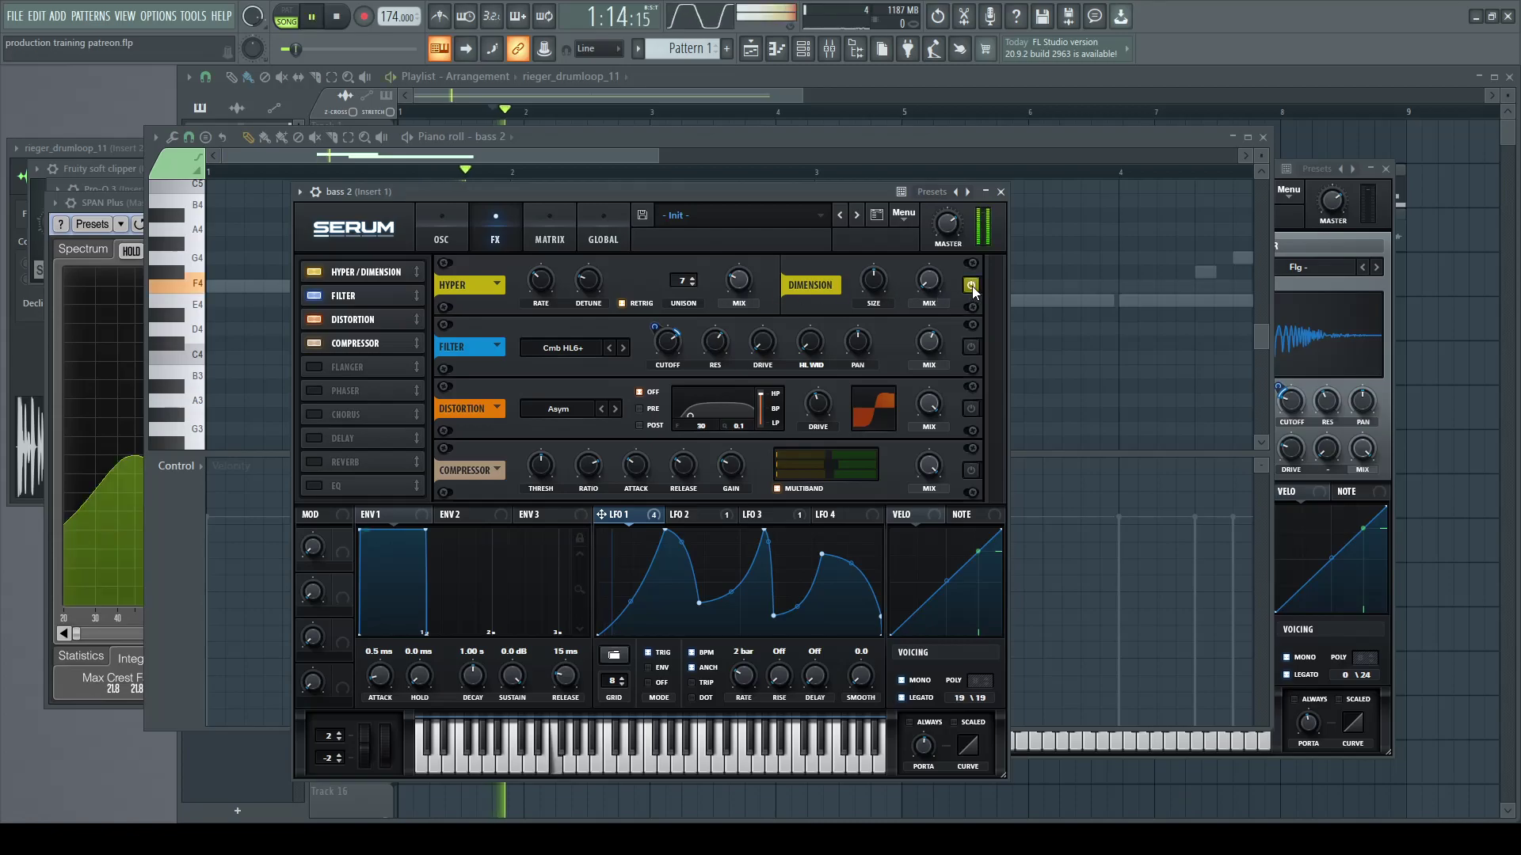
key(space)
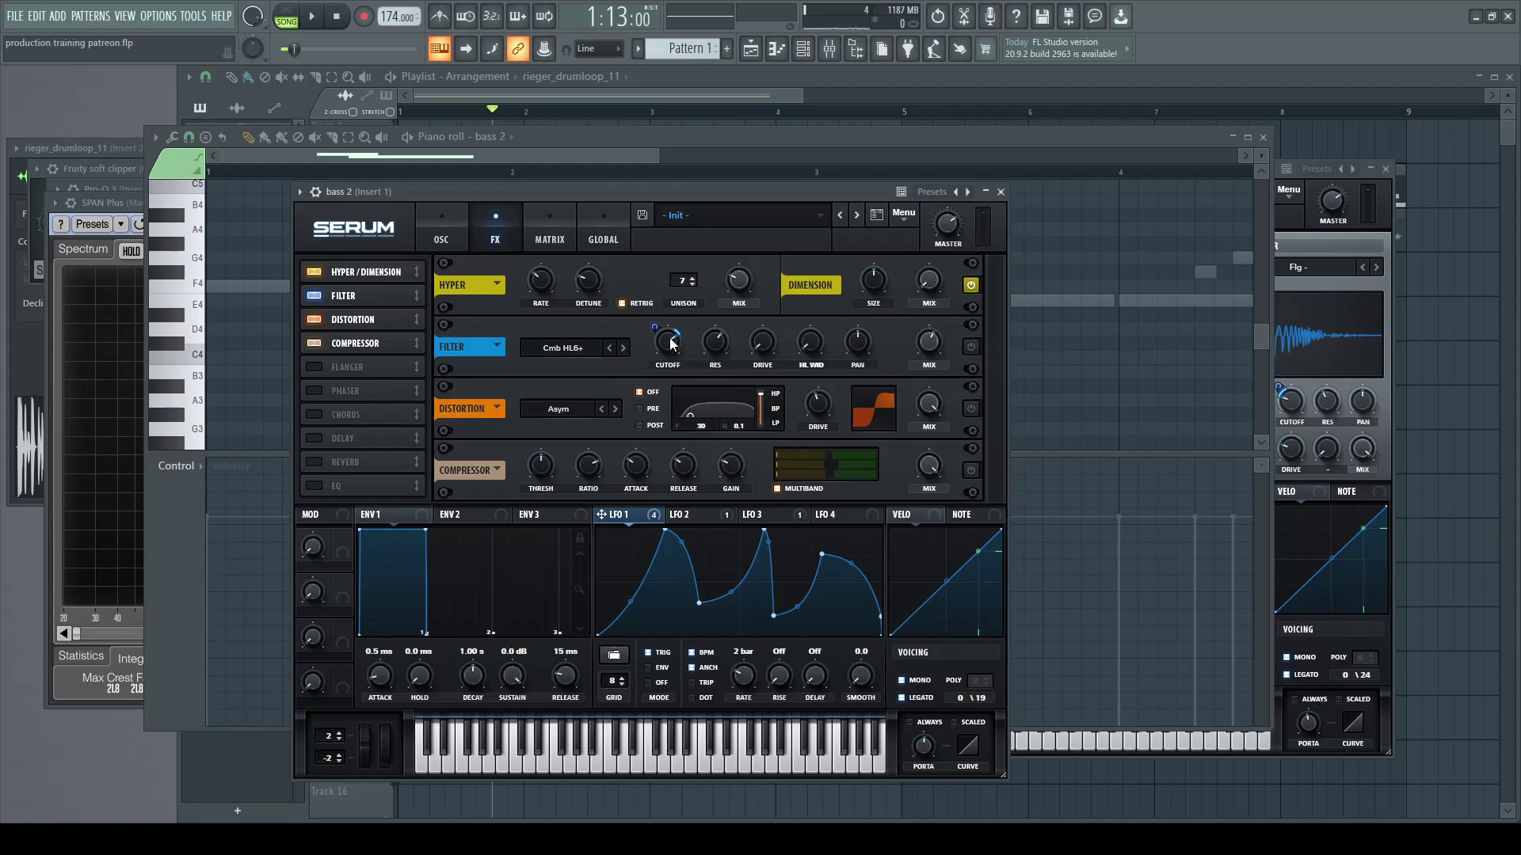
Step: Enable the Cmb HL6+ filter effect during playback, switching it off and on to compare the sound
key(space)
click(971, 346)
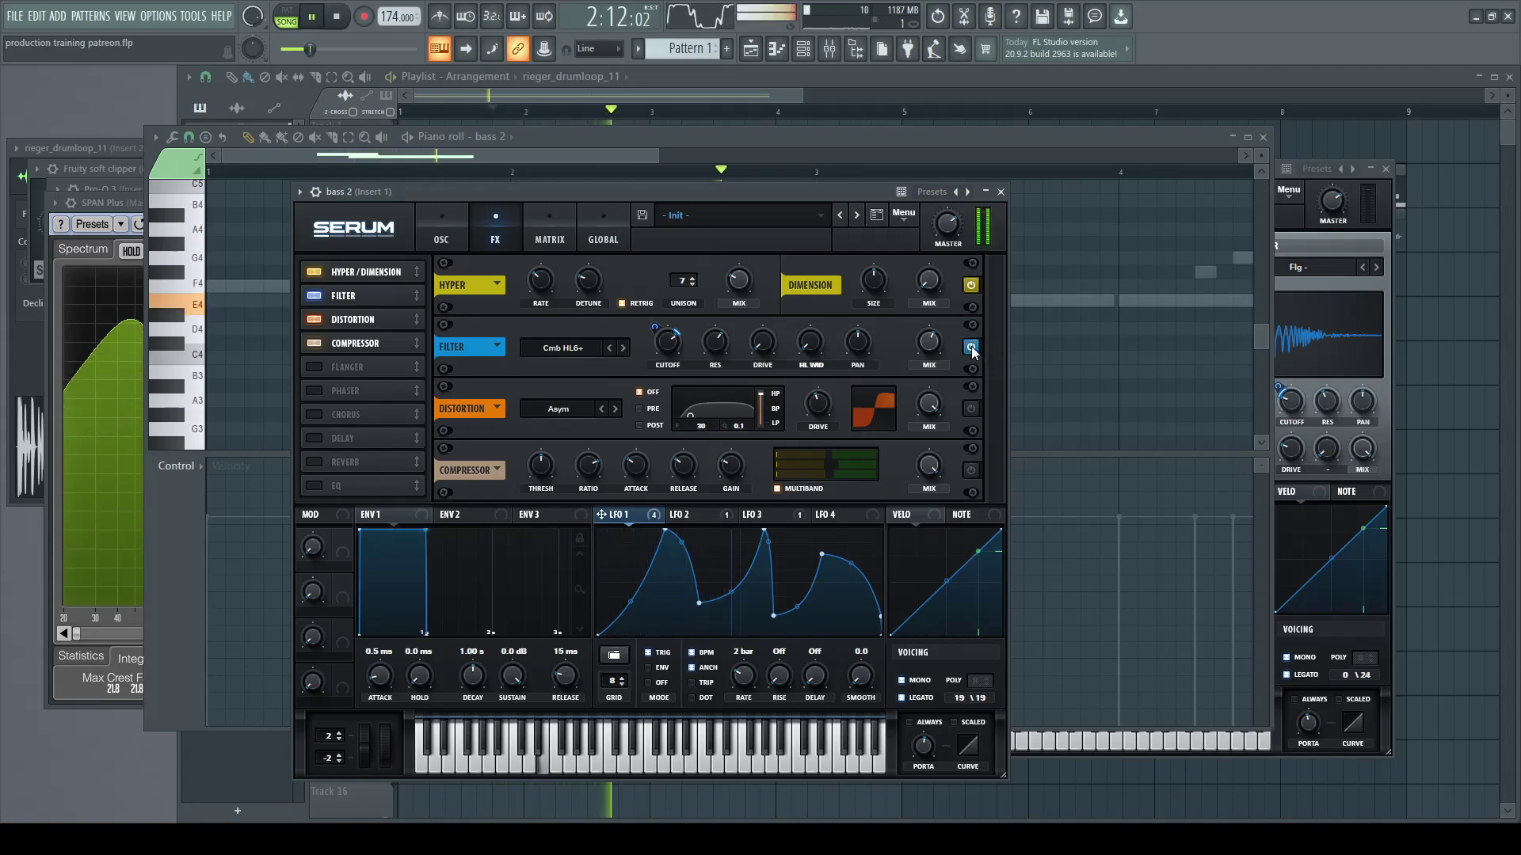
click(971, 346)
click(971, 346)
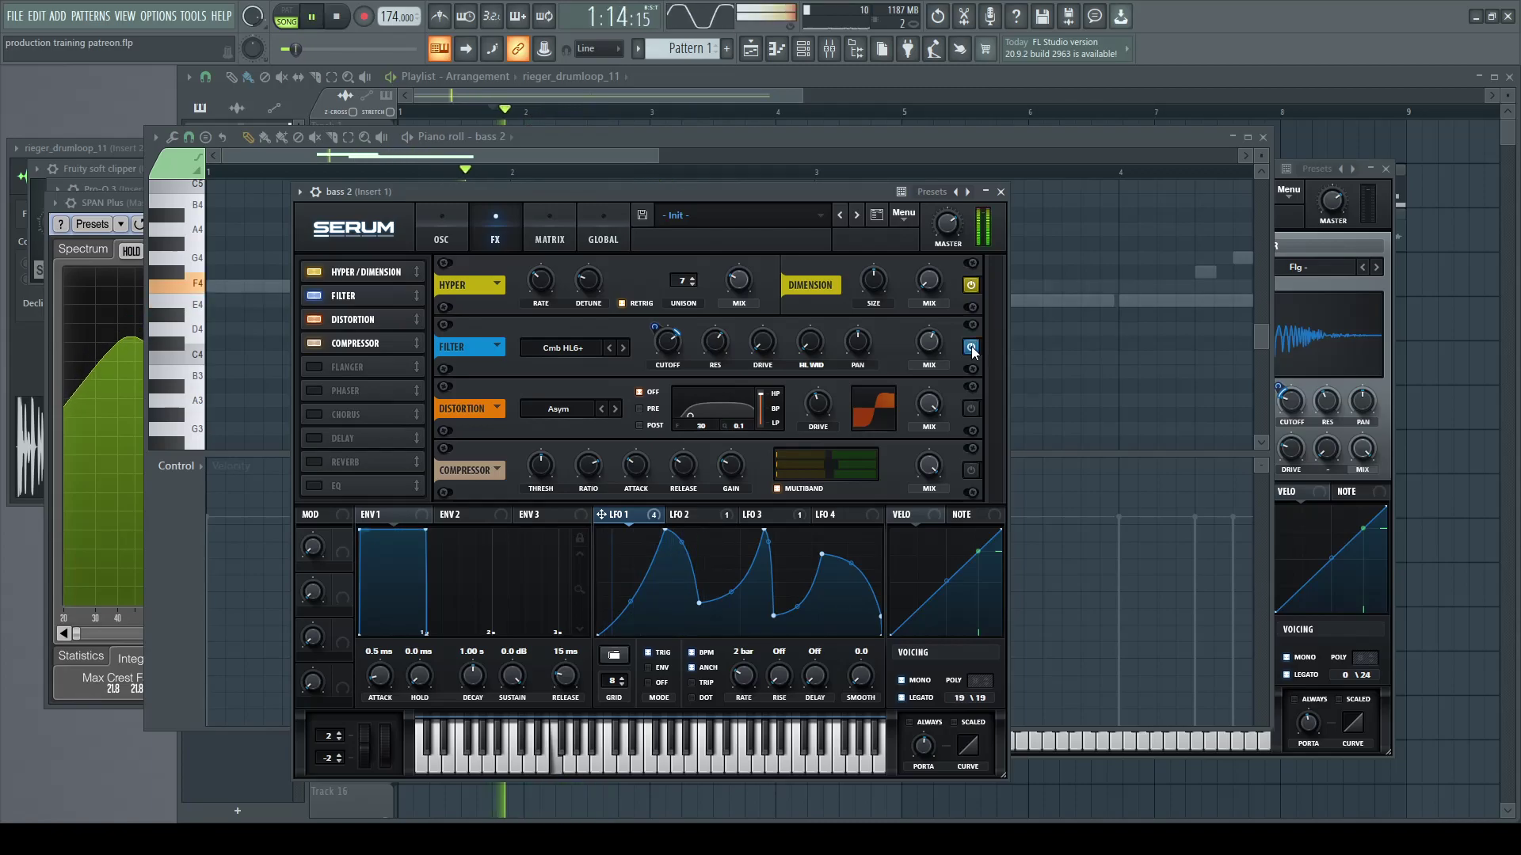
key(space)
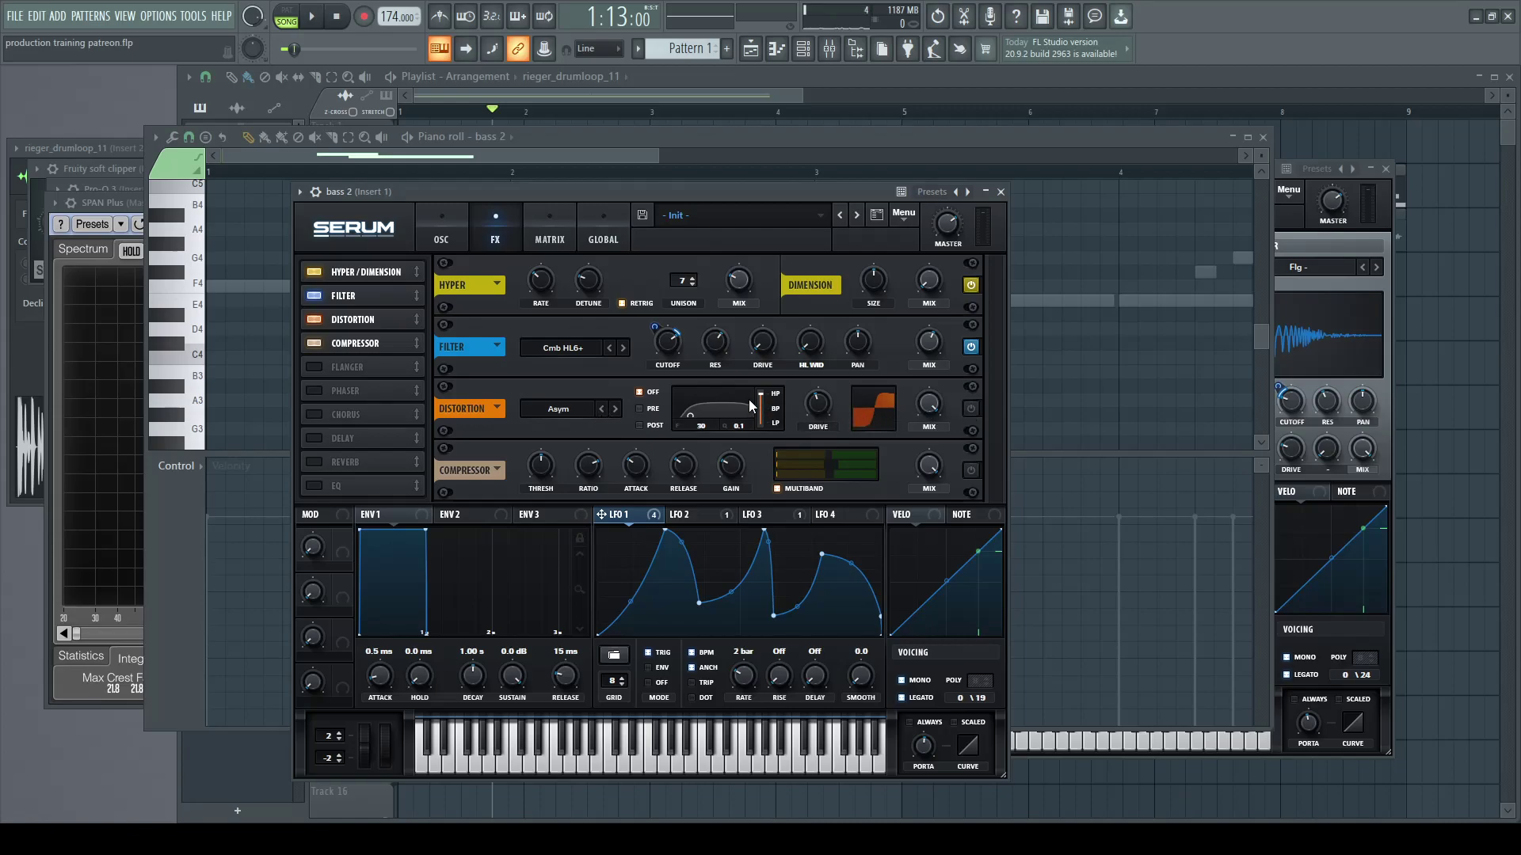
Step: Enable the Asym distortion and the multiband compressor one at a time, auditioning the bass after each
click(971, 408)
key(space)
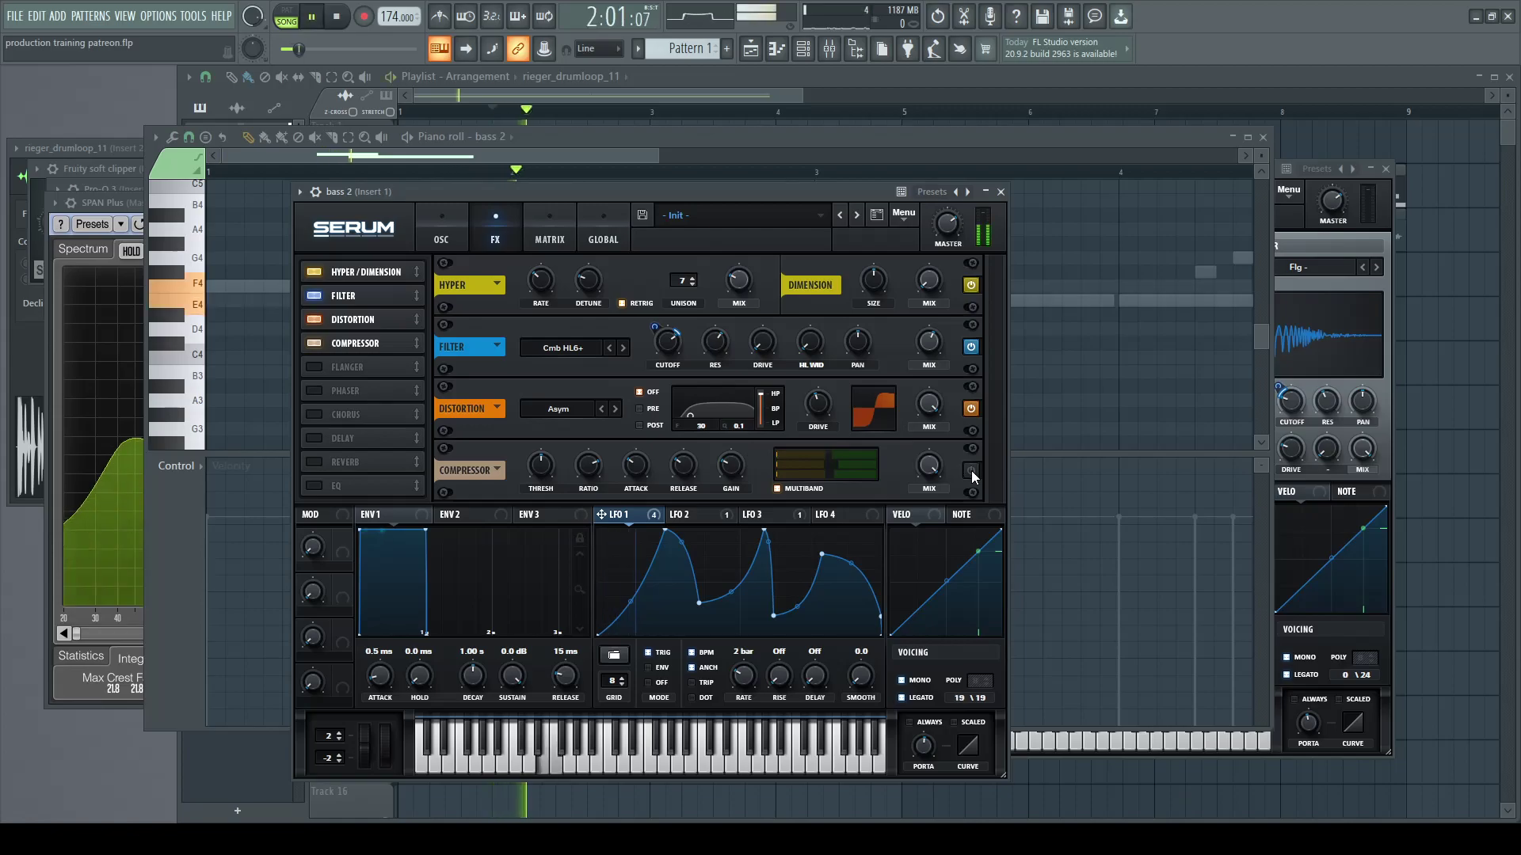
key(space)
click(971, 470)
key(space)
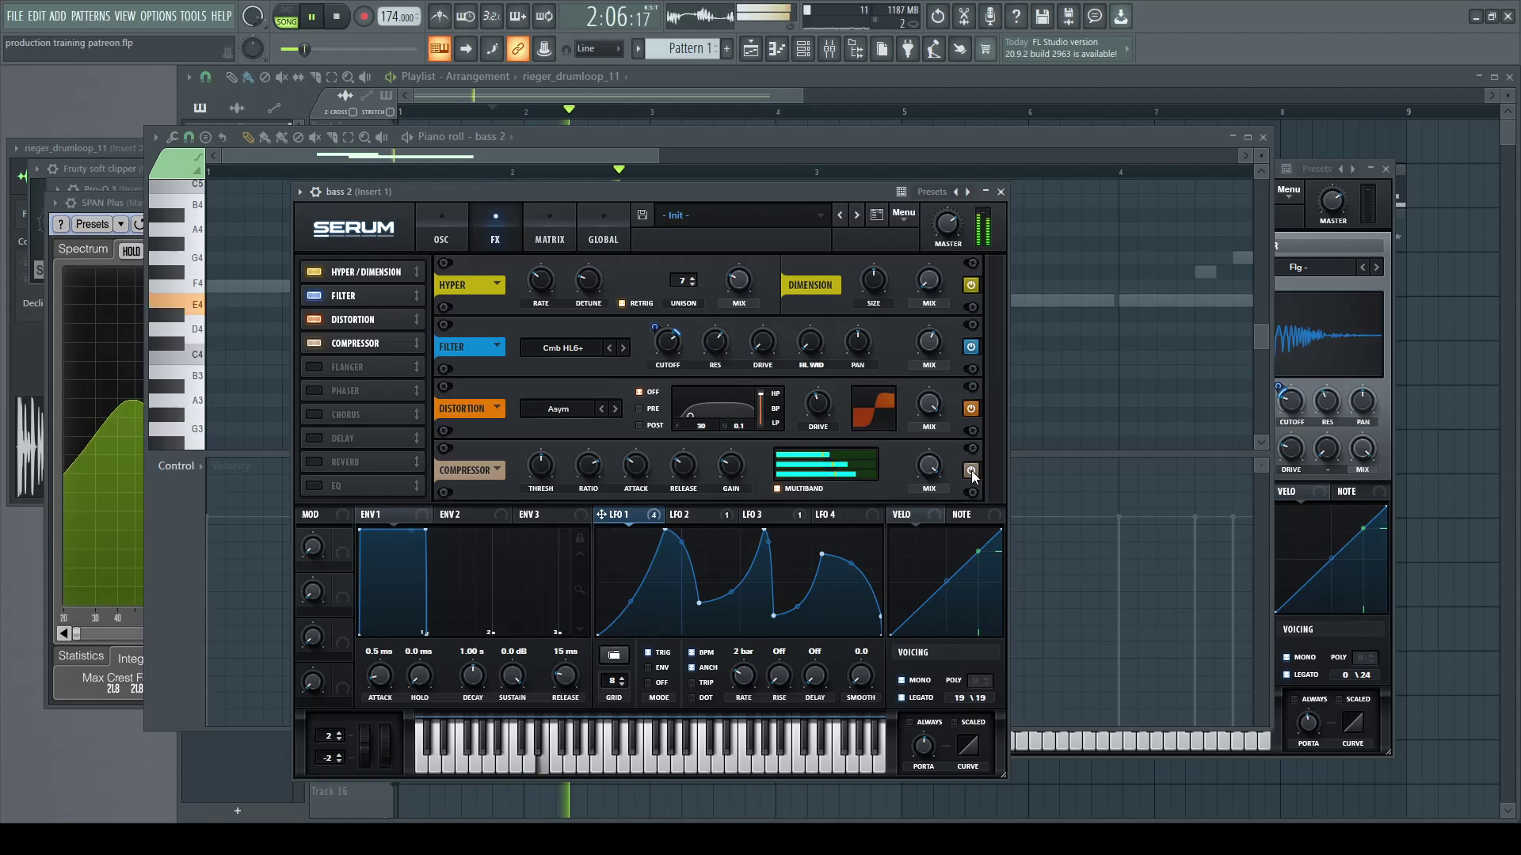
key(space)
Step: Enable the sub oscillator on the oscillator page and play the complete bass 2 sound
click(310, 269)
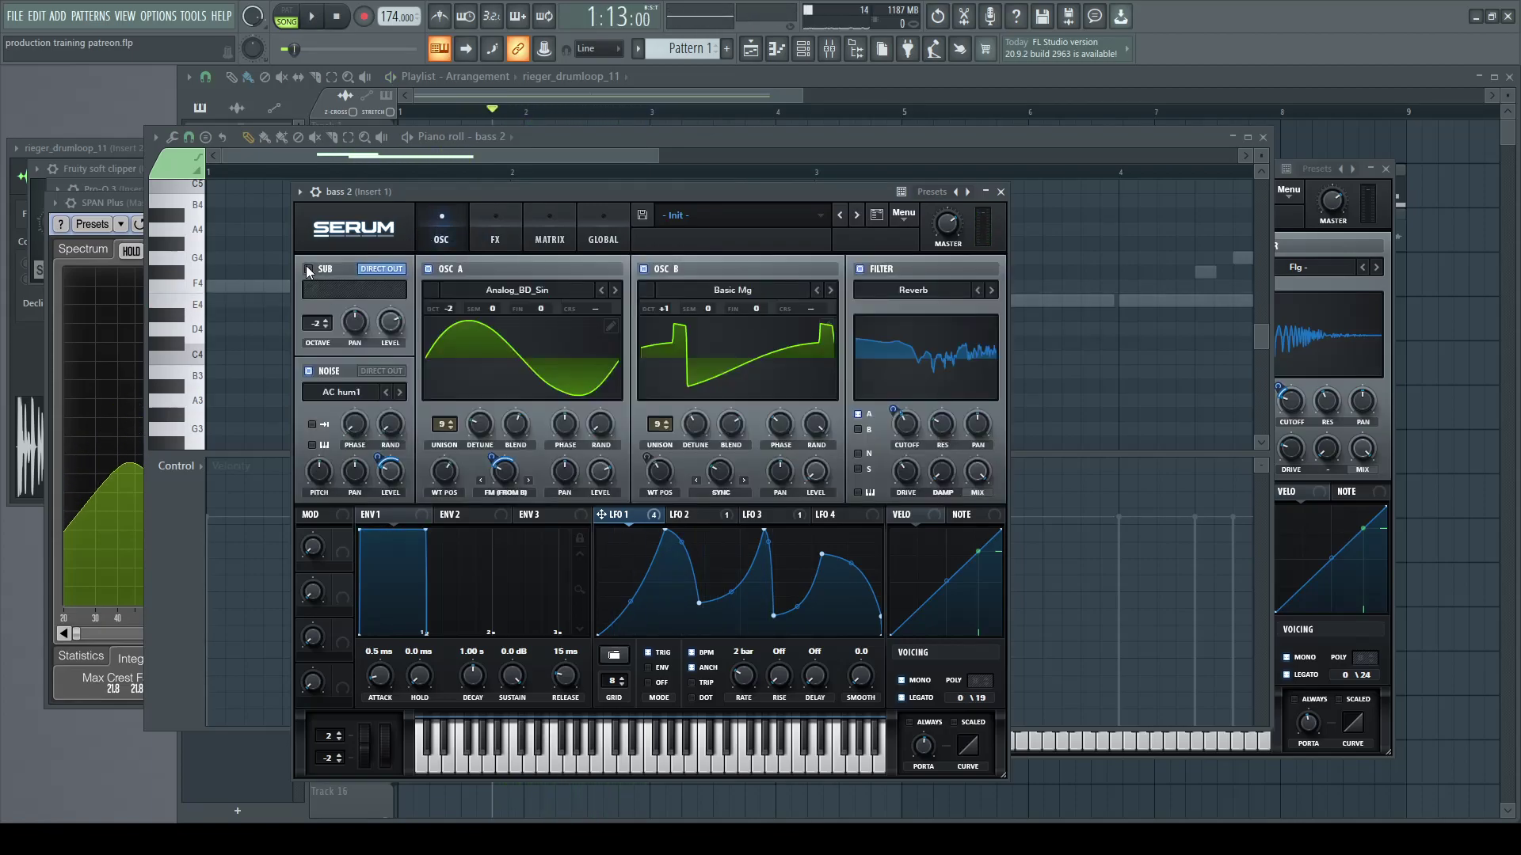
key(space)
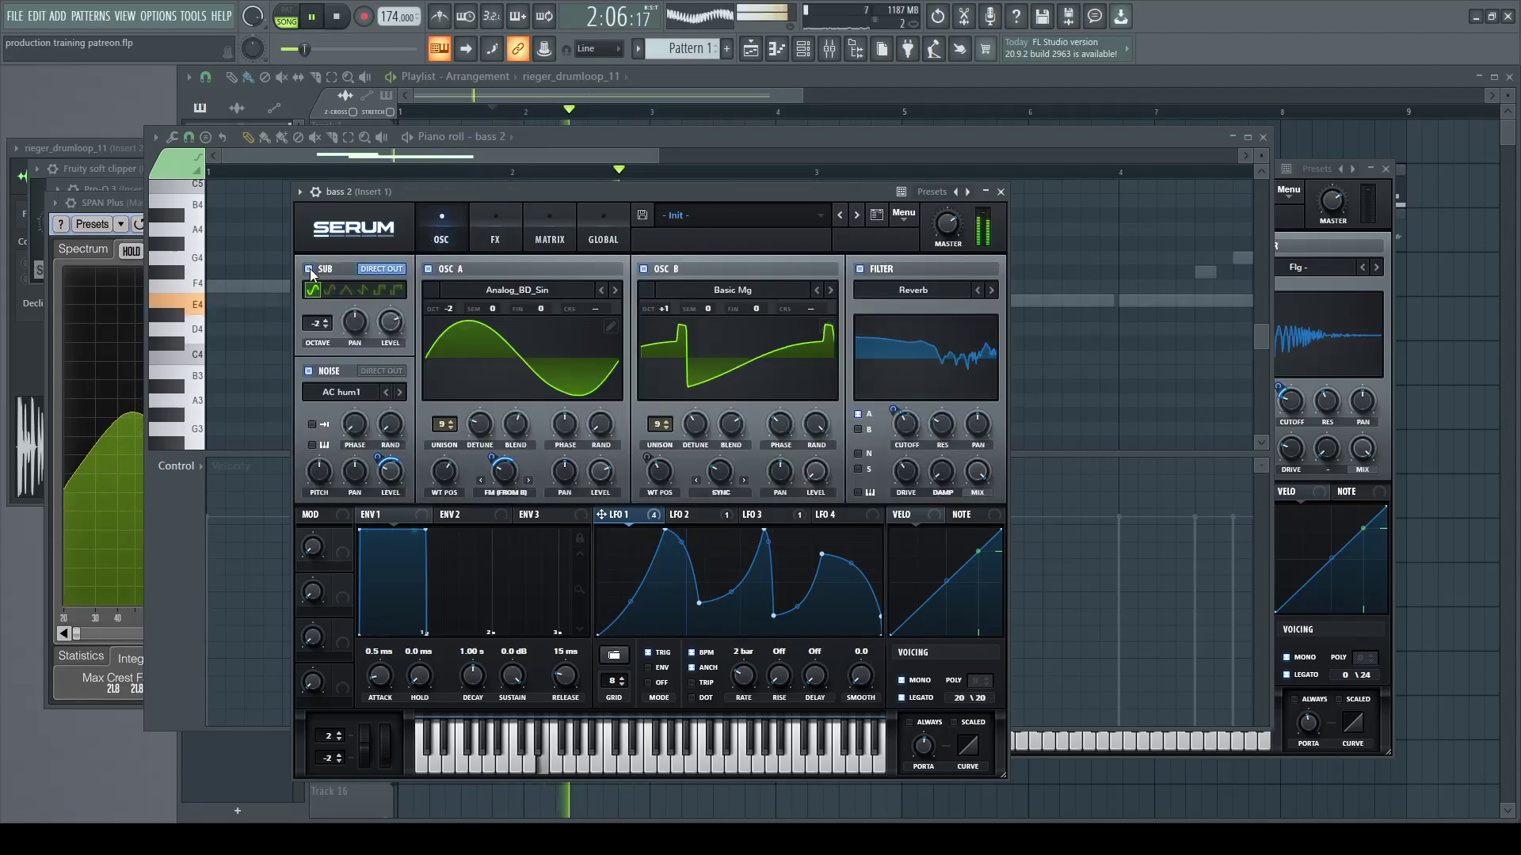
key(space)
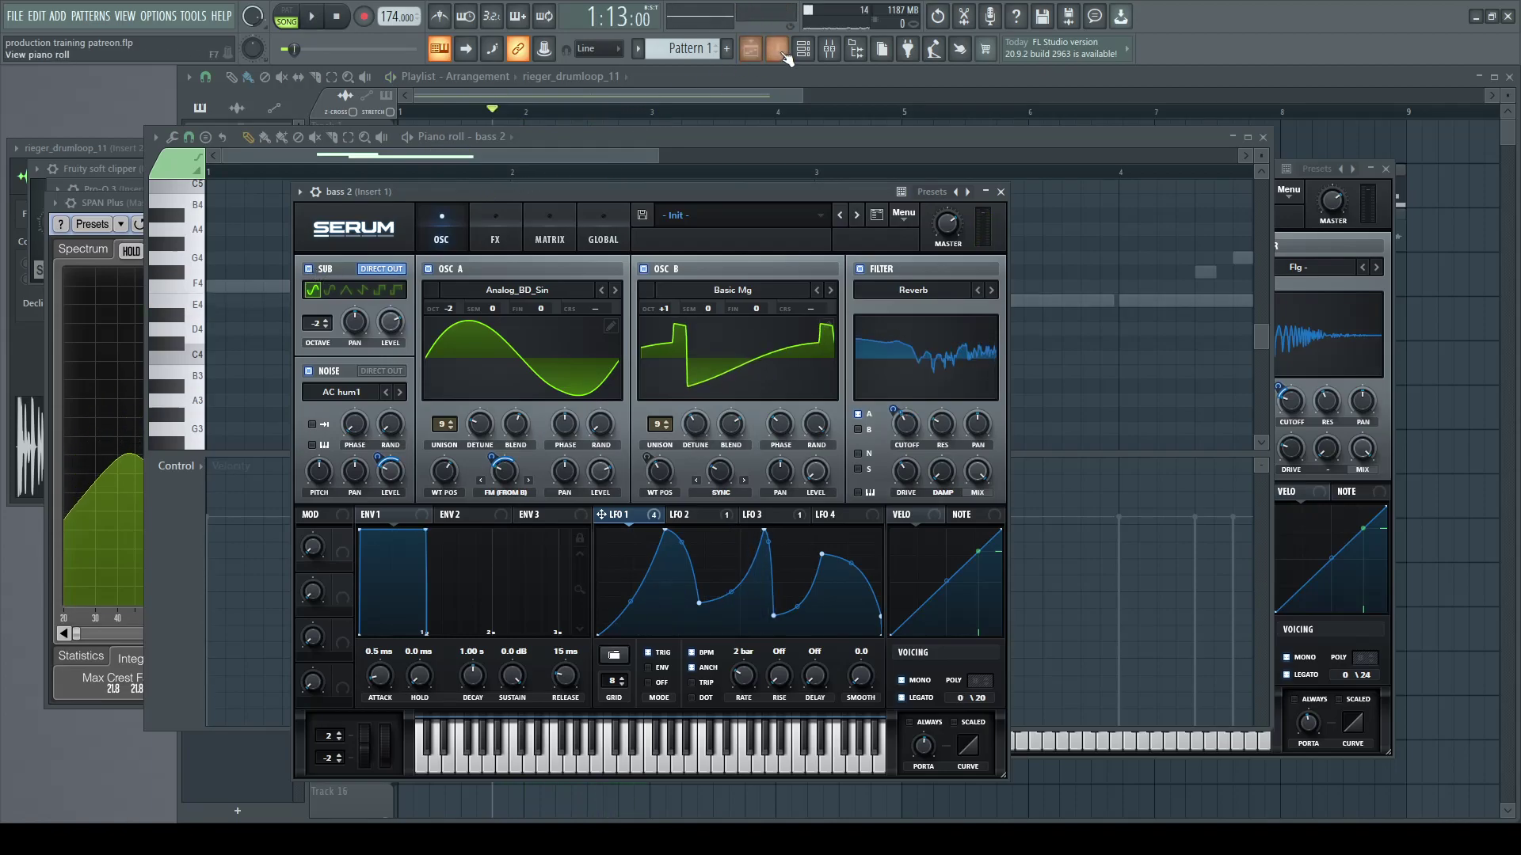
Step: Mute bass 2 and unmute bass 3 in the channel rack
key(F6)
click(416, 357)
click(415, 382)
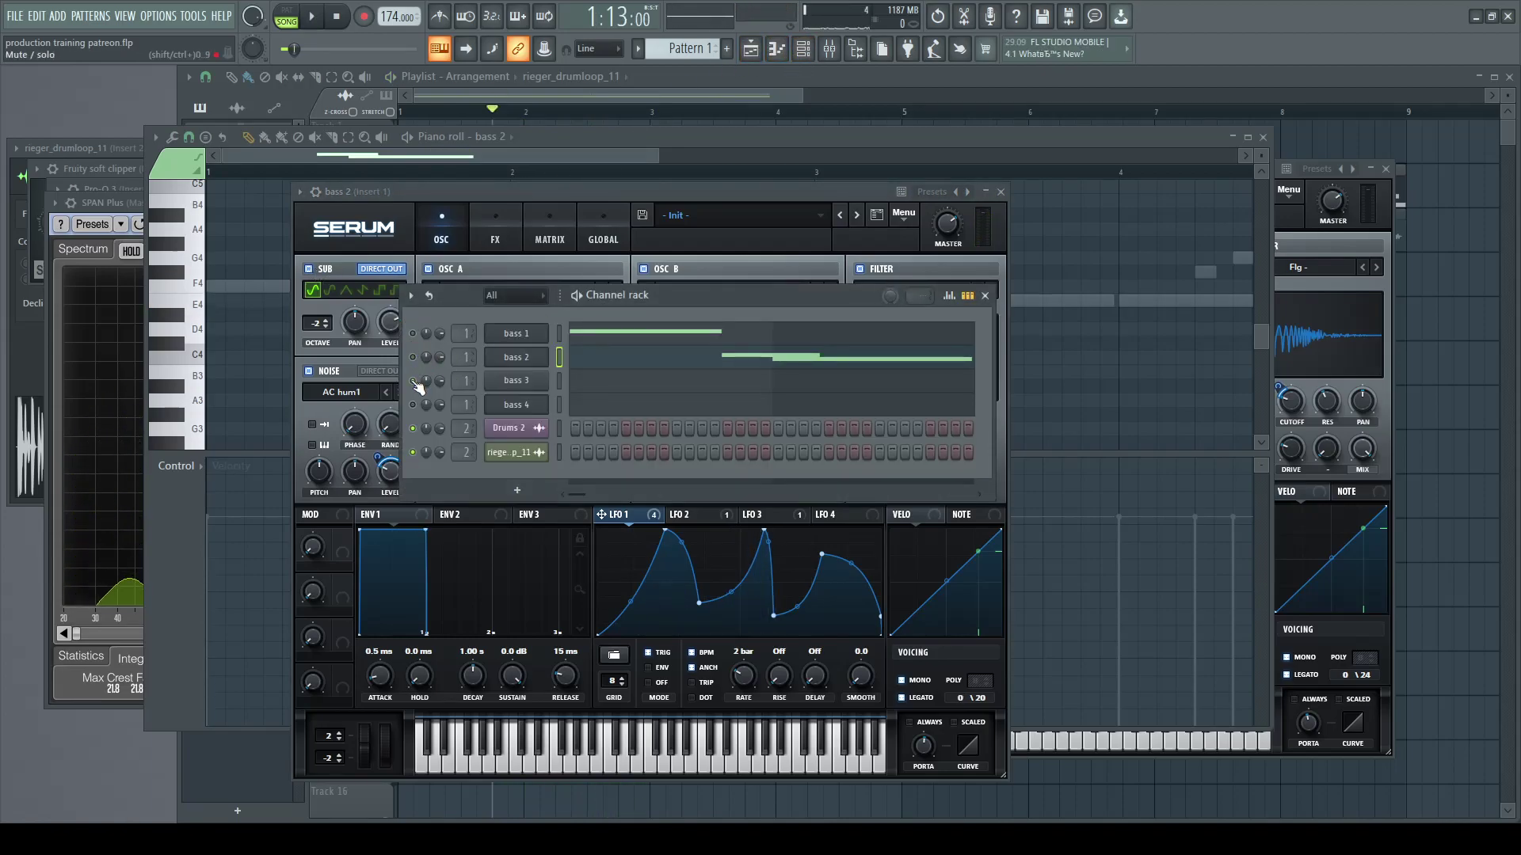
Step: Set the playback position to bar 3 and show the bass 3 notes in the piano roll
click(578, 154)
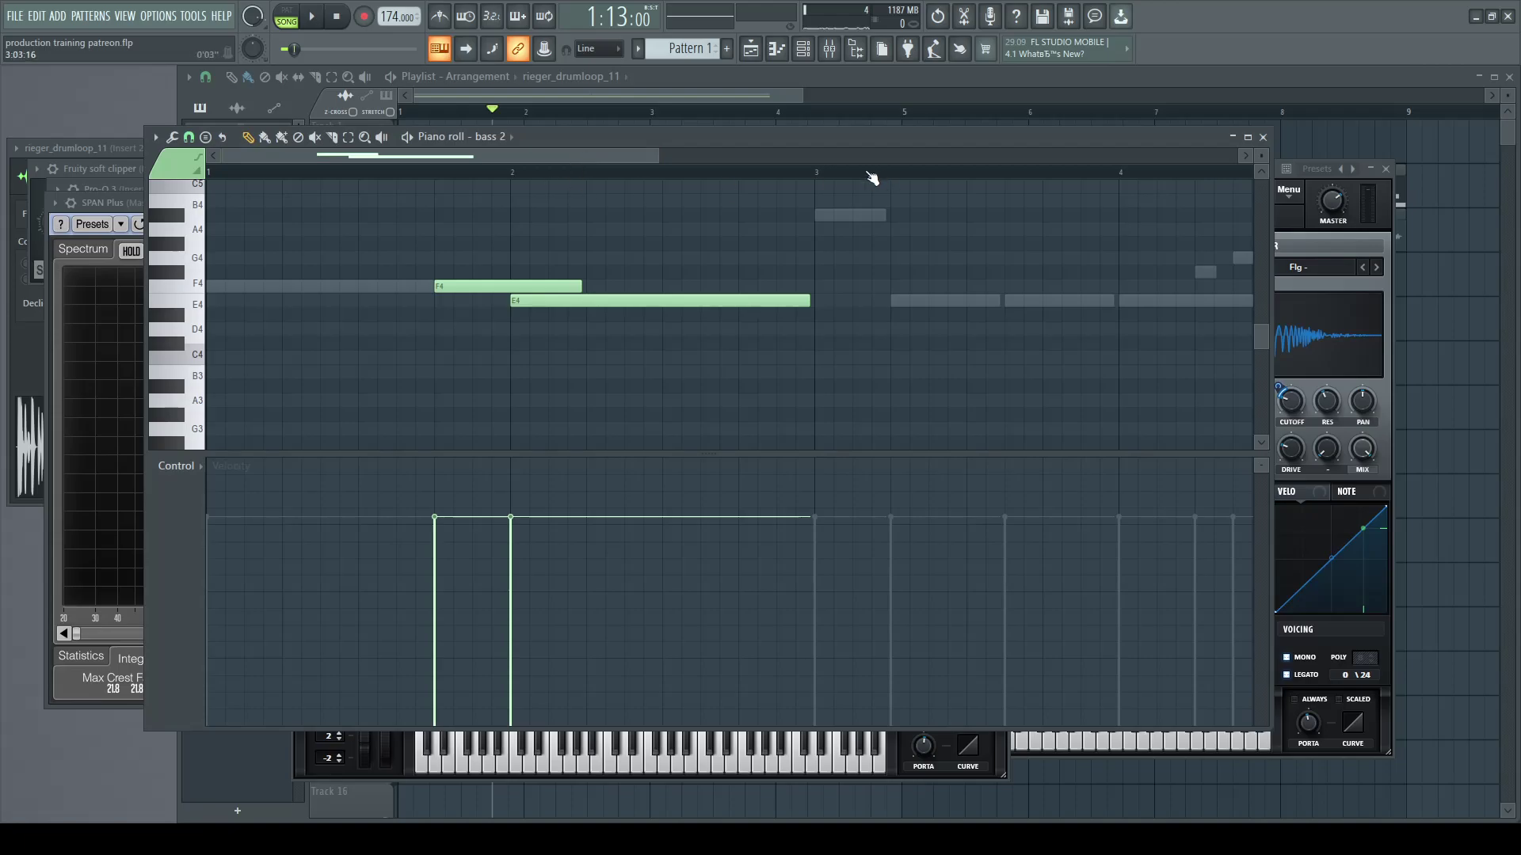
click(817, 171)
click(503, 144)
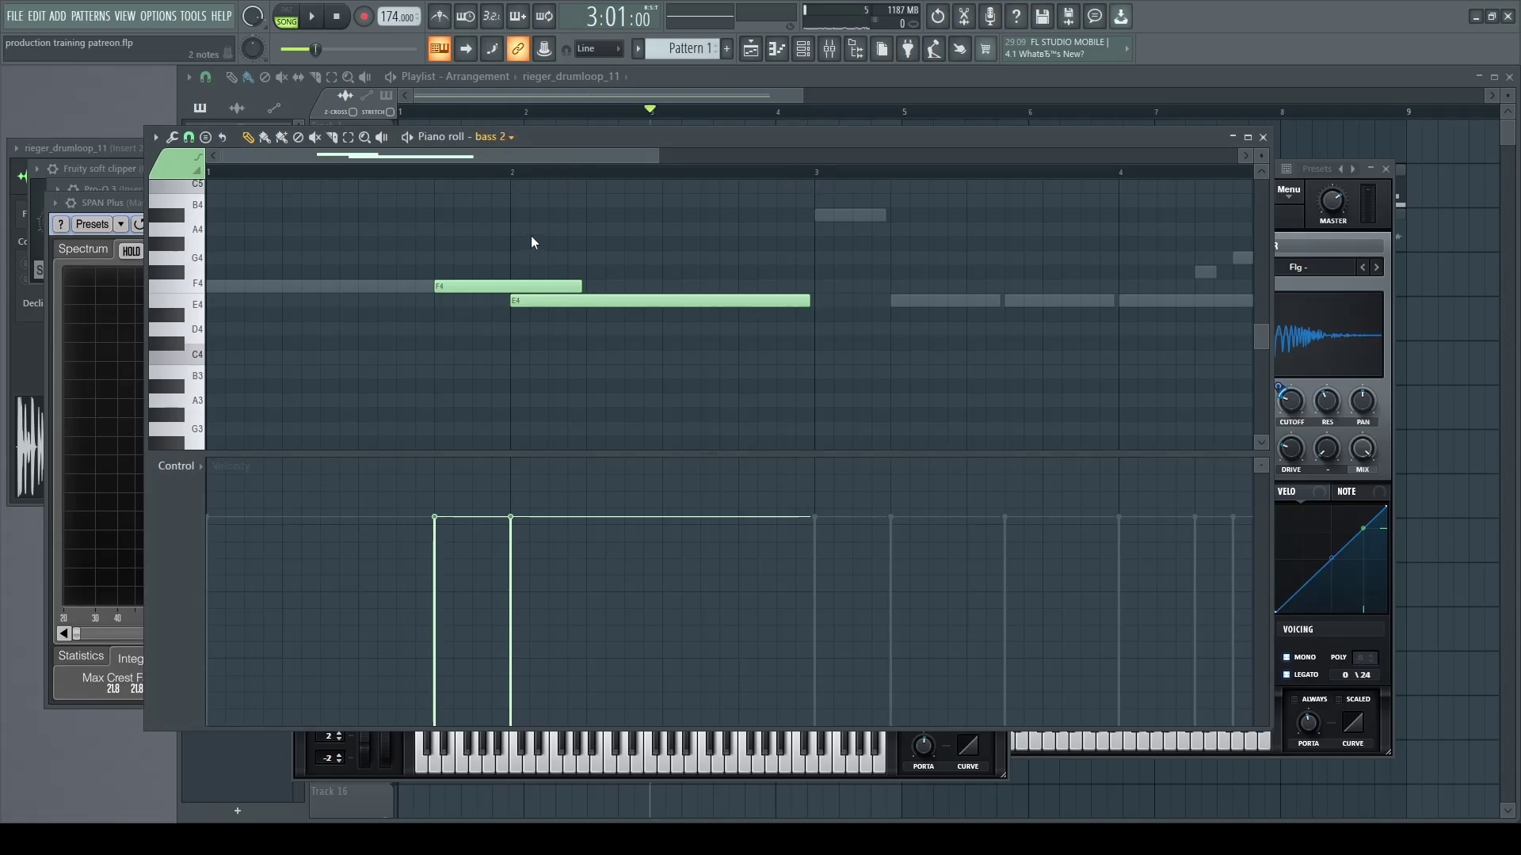
click(531, 235)
Step: Open the Serum instance of bass 3, and that of bass 1 for comparison
click(804, 53)
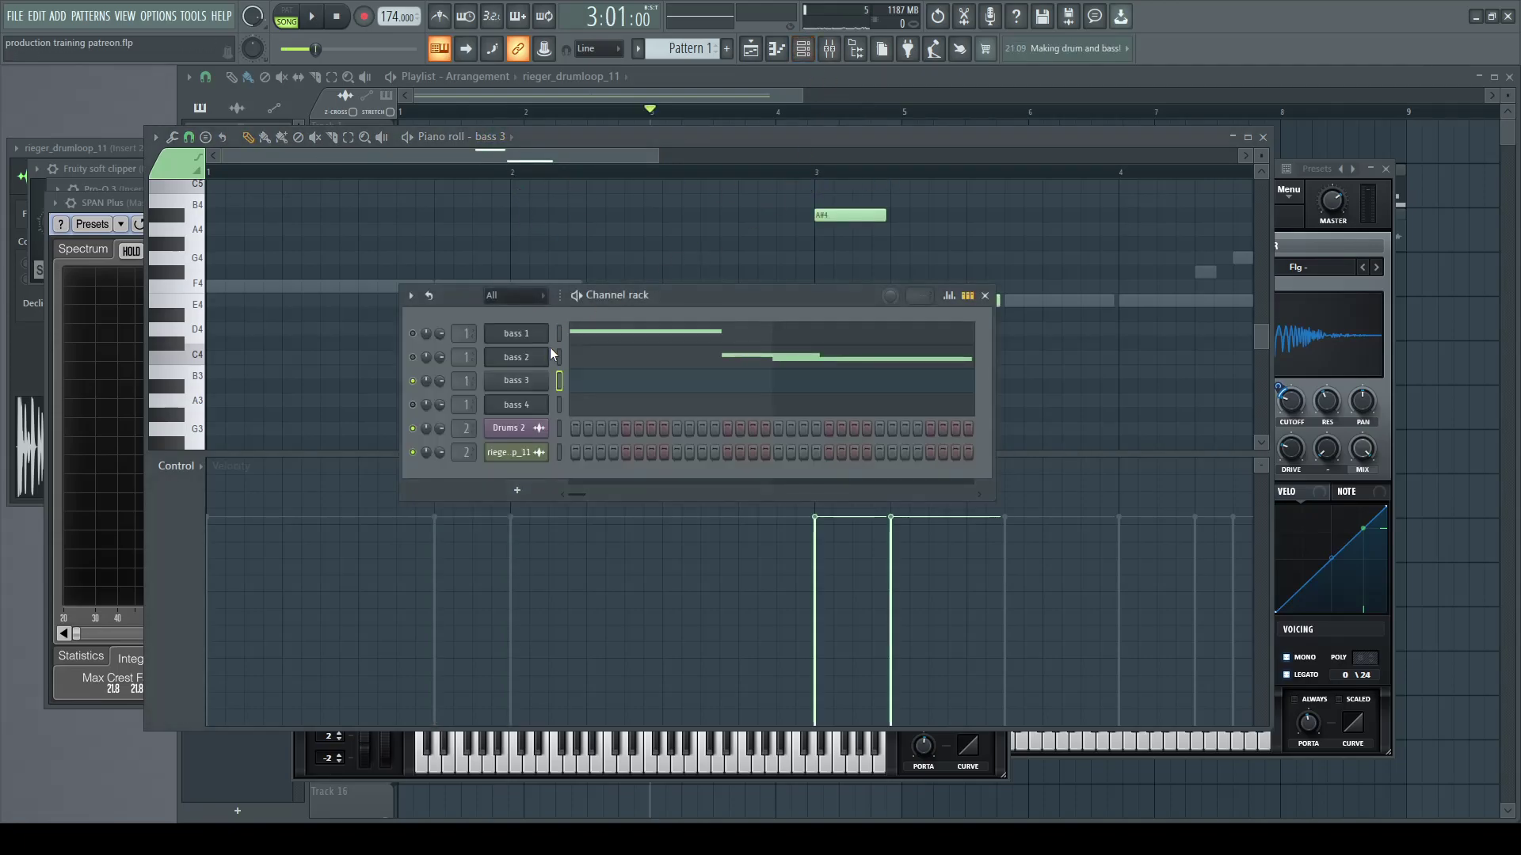
click(511, 382)
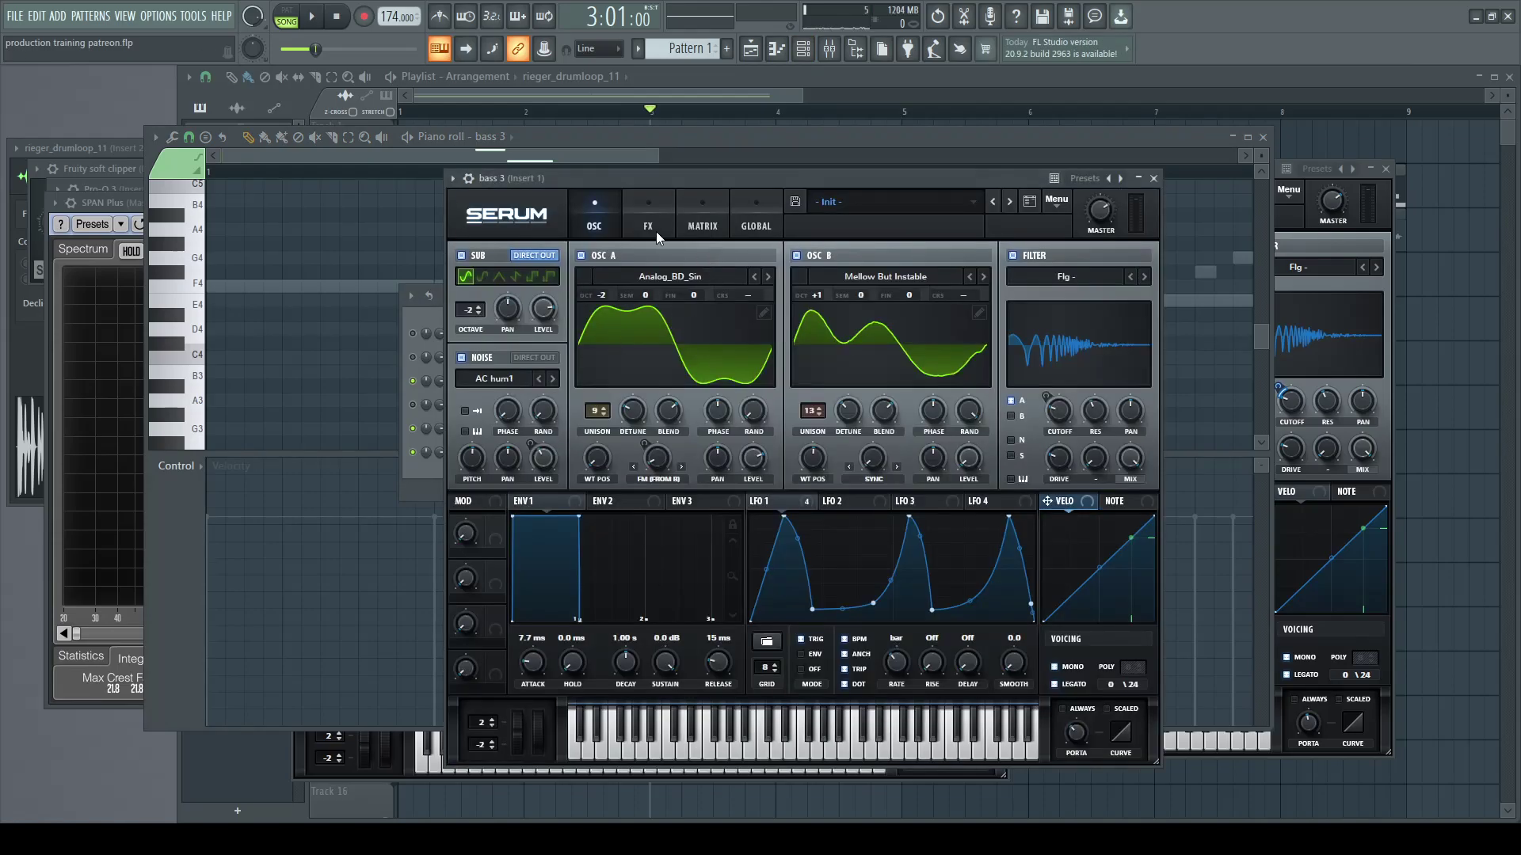
click(422, 315)
click(511, 334)
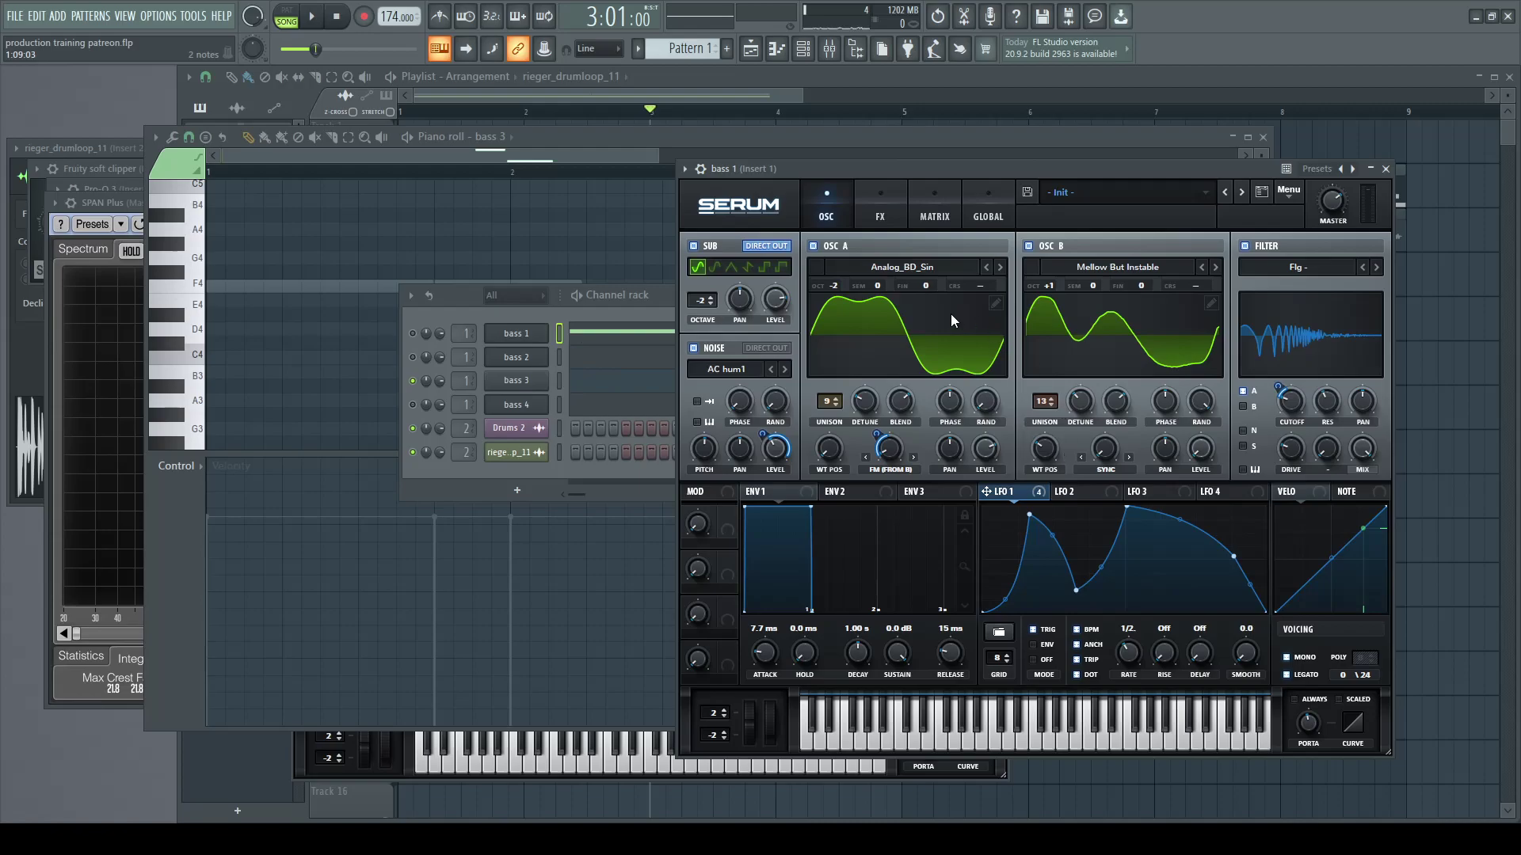
Step: Compare the oscillator, filter and LFO settings of bass 3 with those of bass 1 in their Serum instances
click(511, 380)
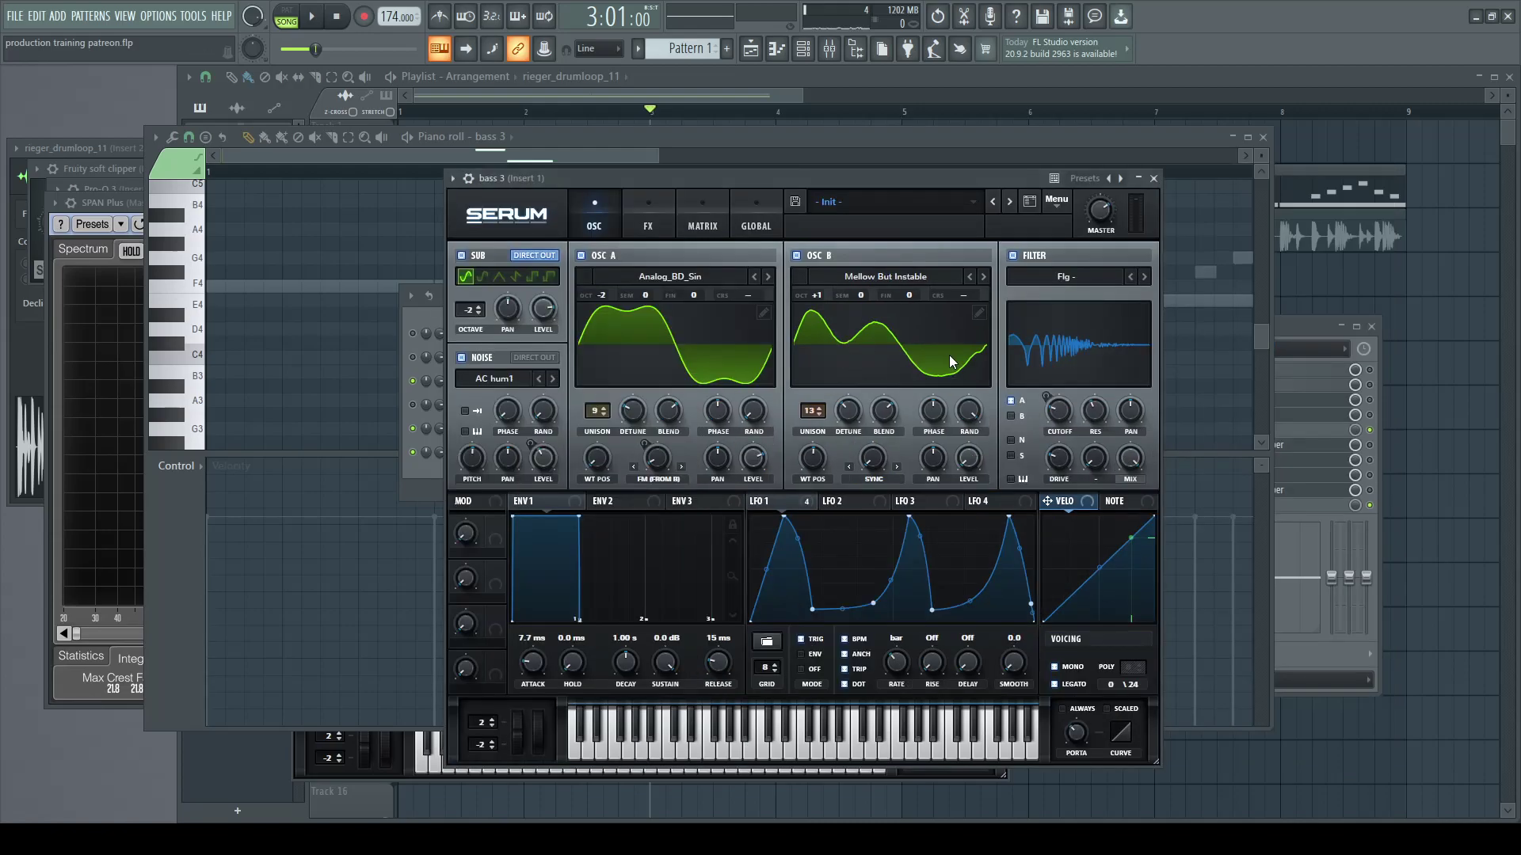
click(422, 317)
click(517, 335)
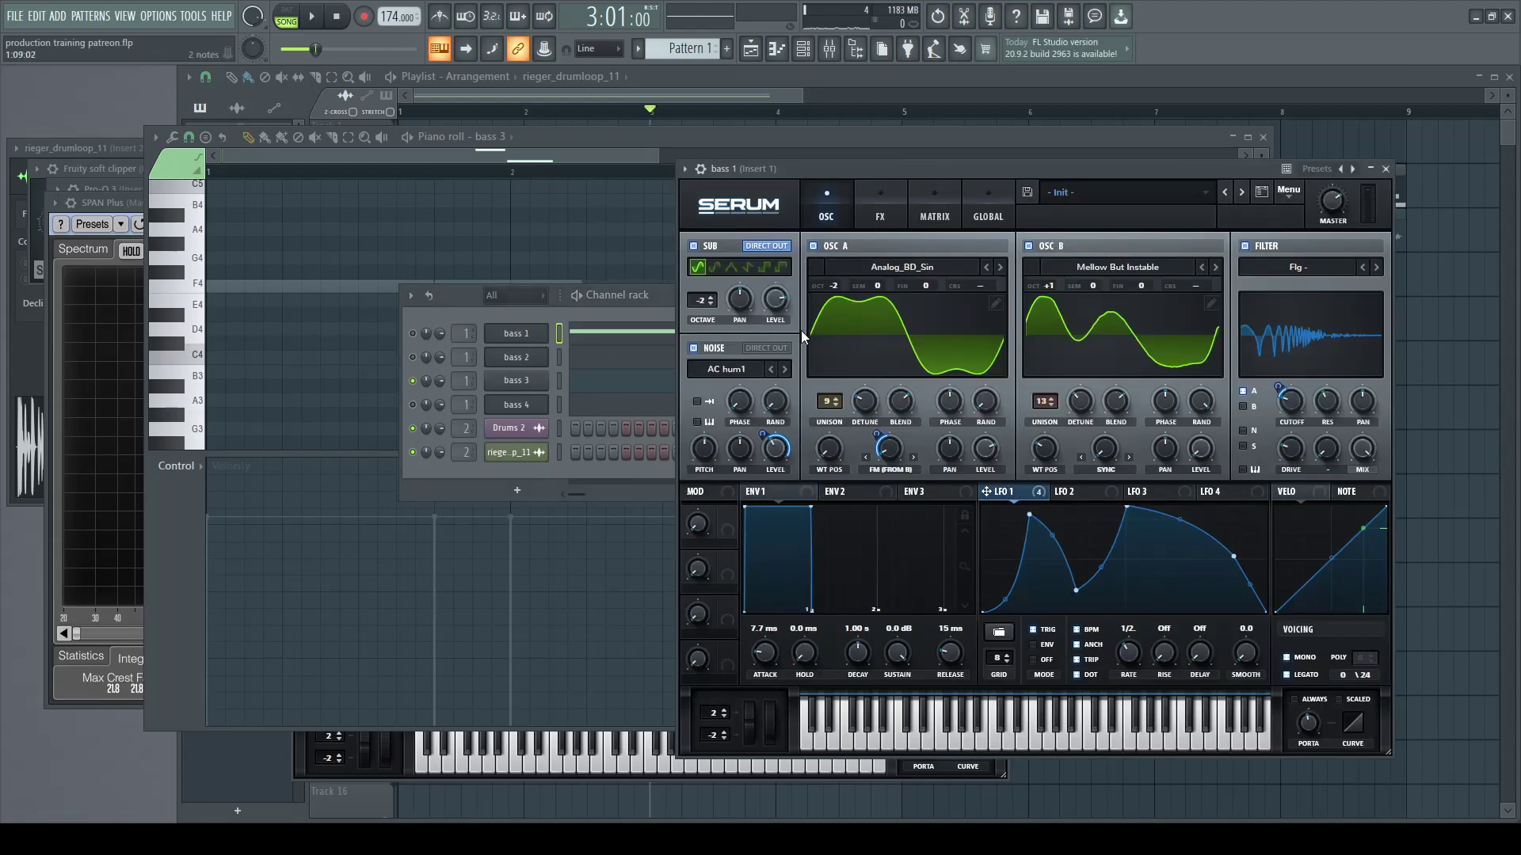
click(509, 383)
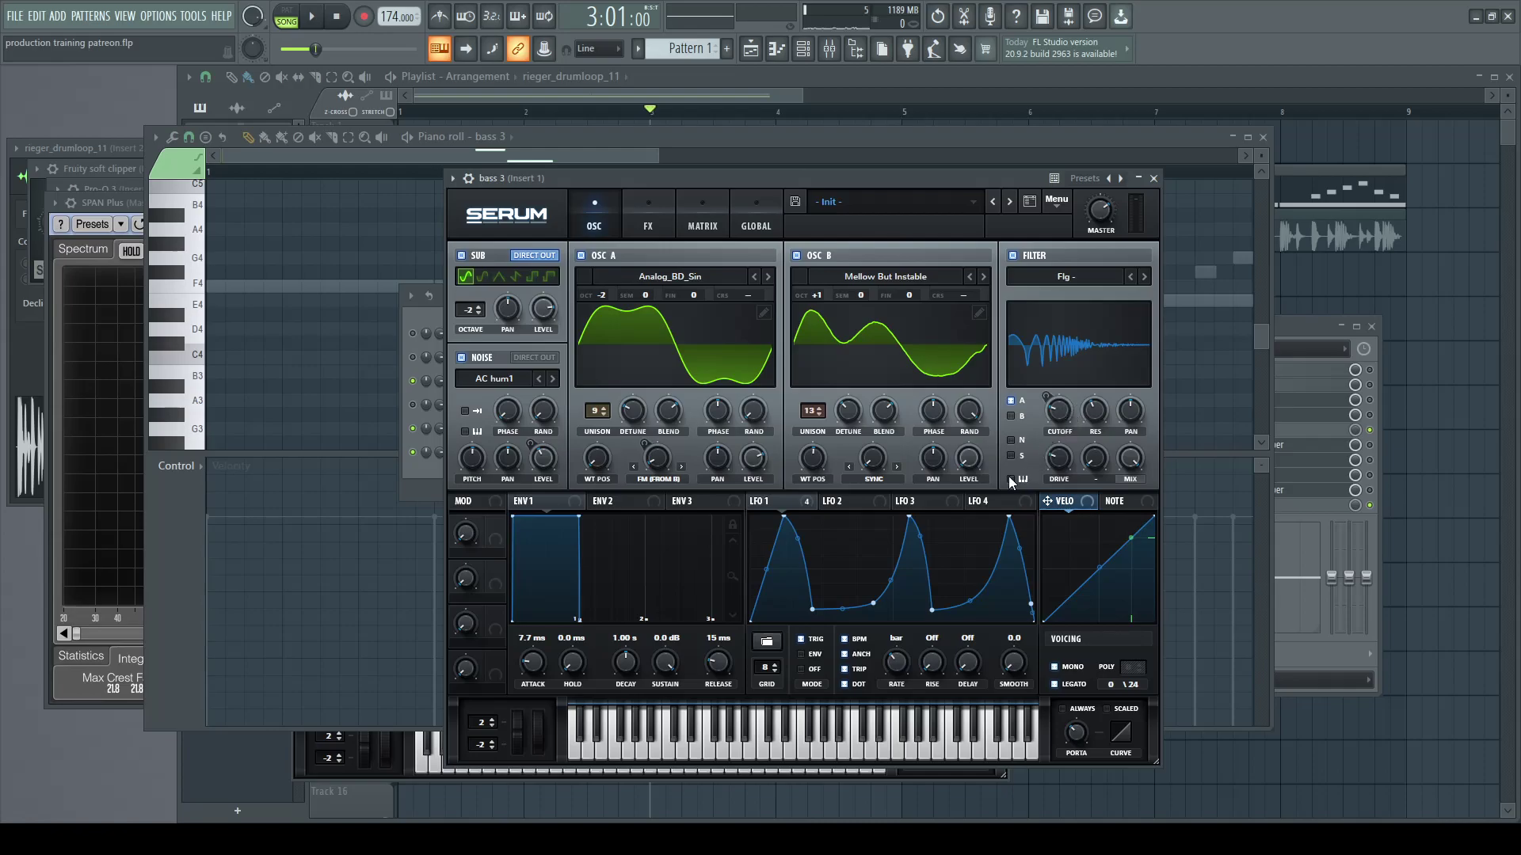
Step: Compare the effects chains of bass 3 and bass 1 down to the EQ and compressor, returning to bass 3's effects
click(647, 216)
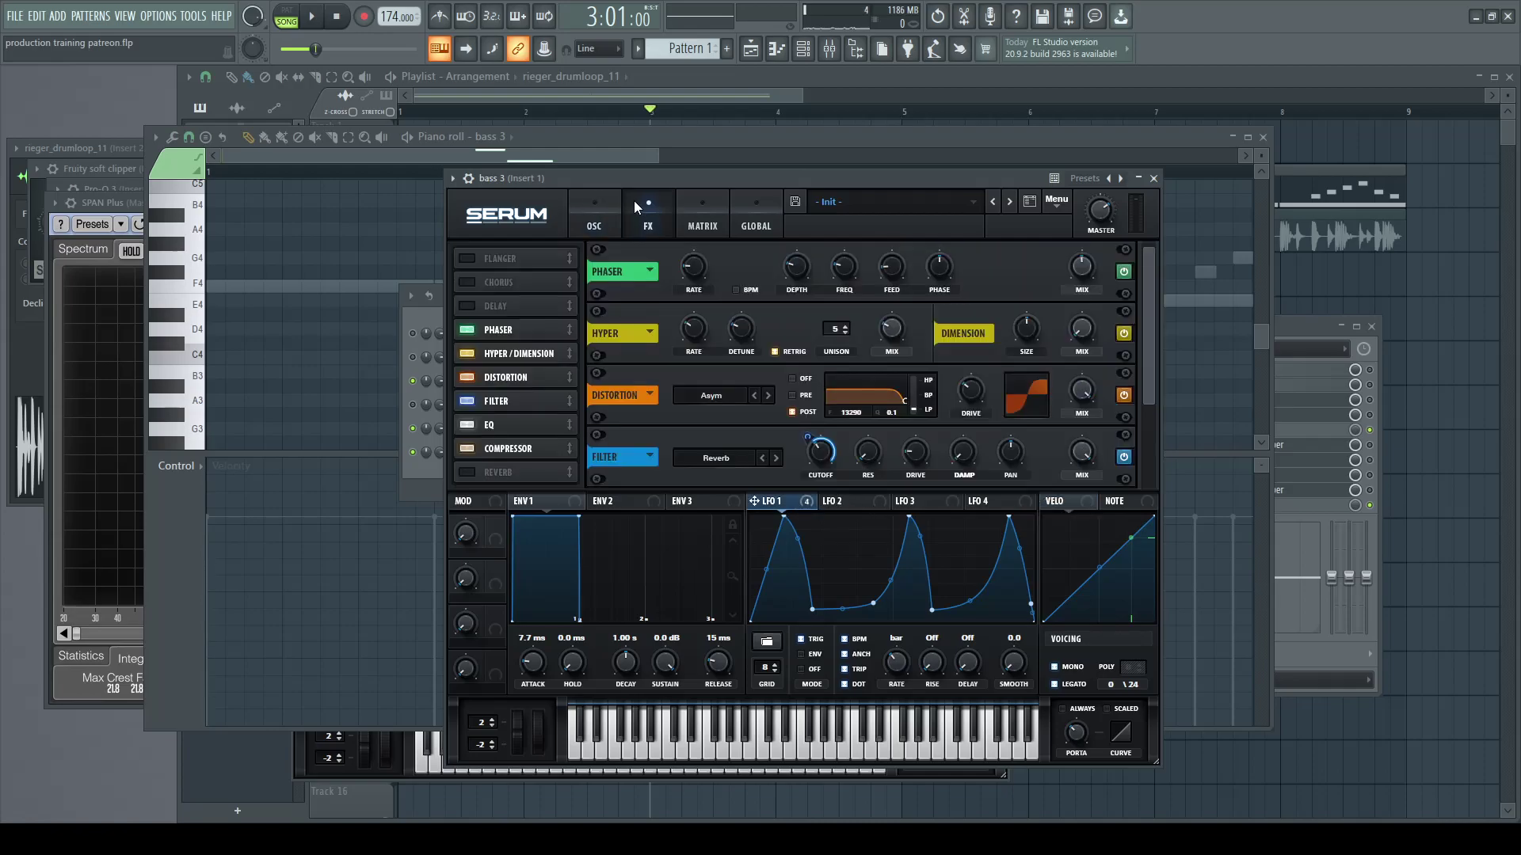
drag(1145, 347, 1153, 405)
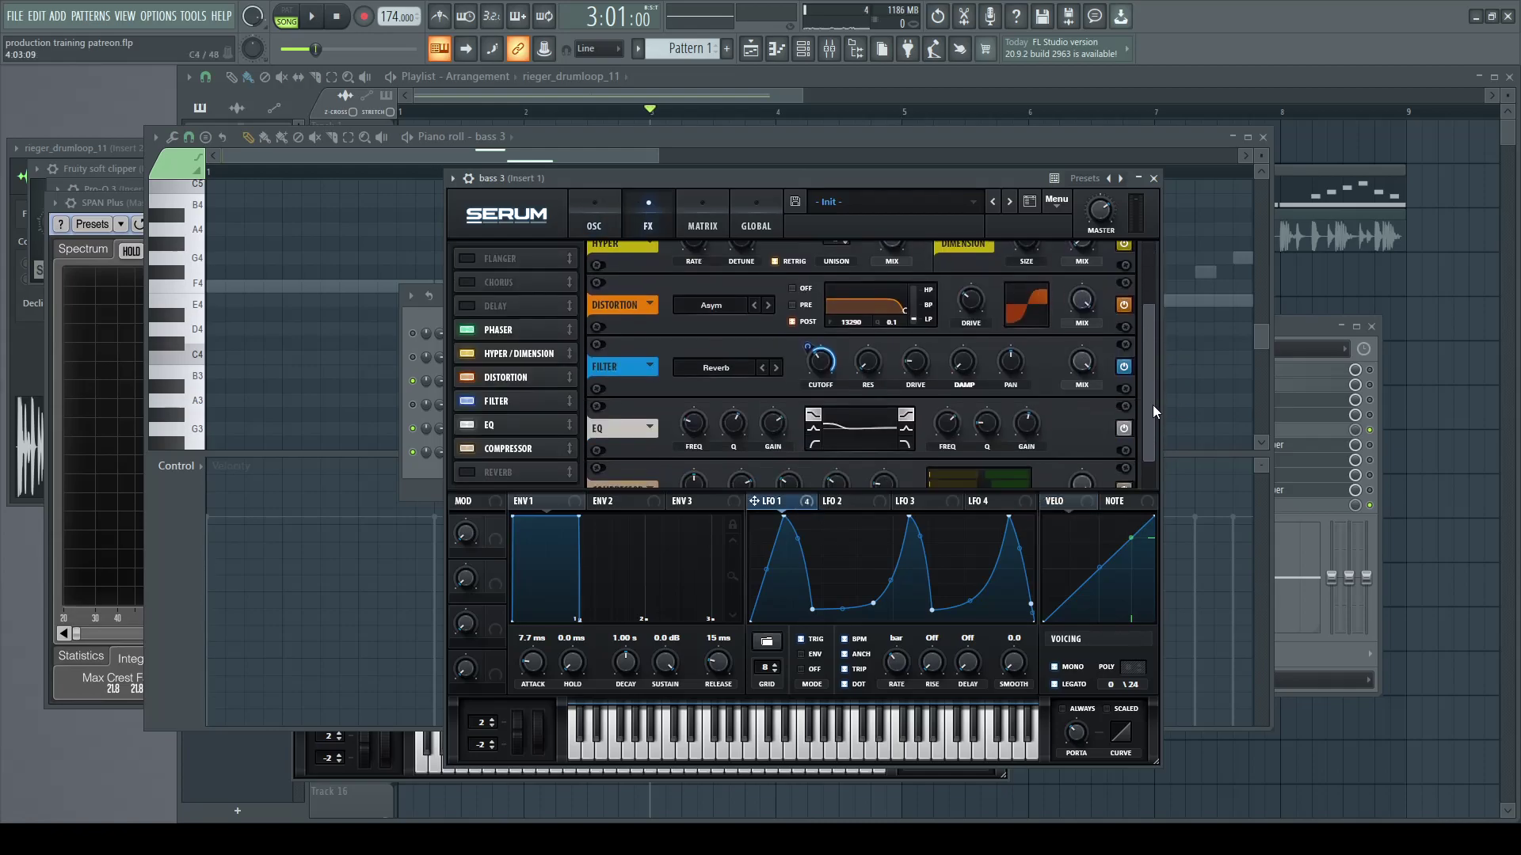
click(415, 317)
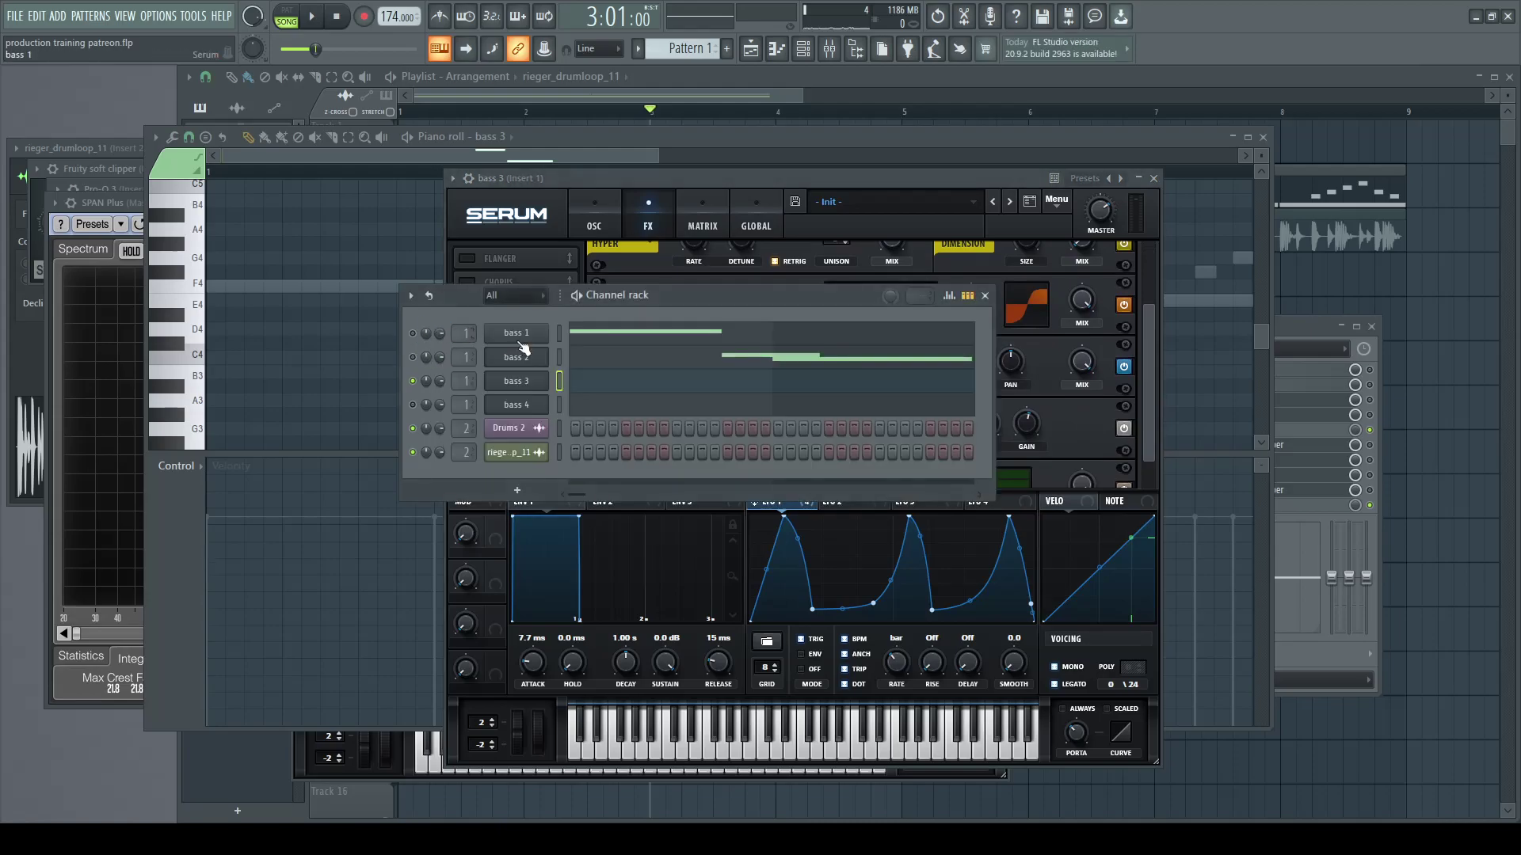
click(517, 333)
click(879, 213)
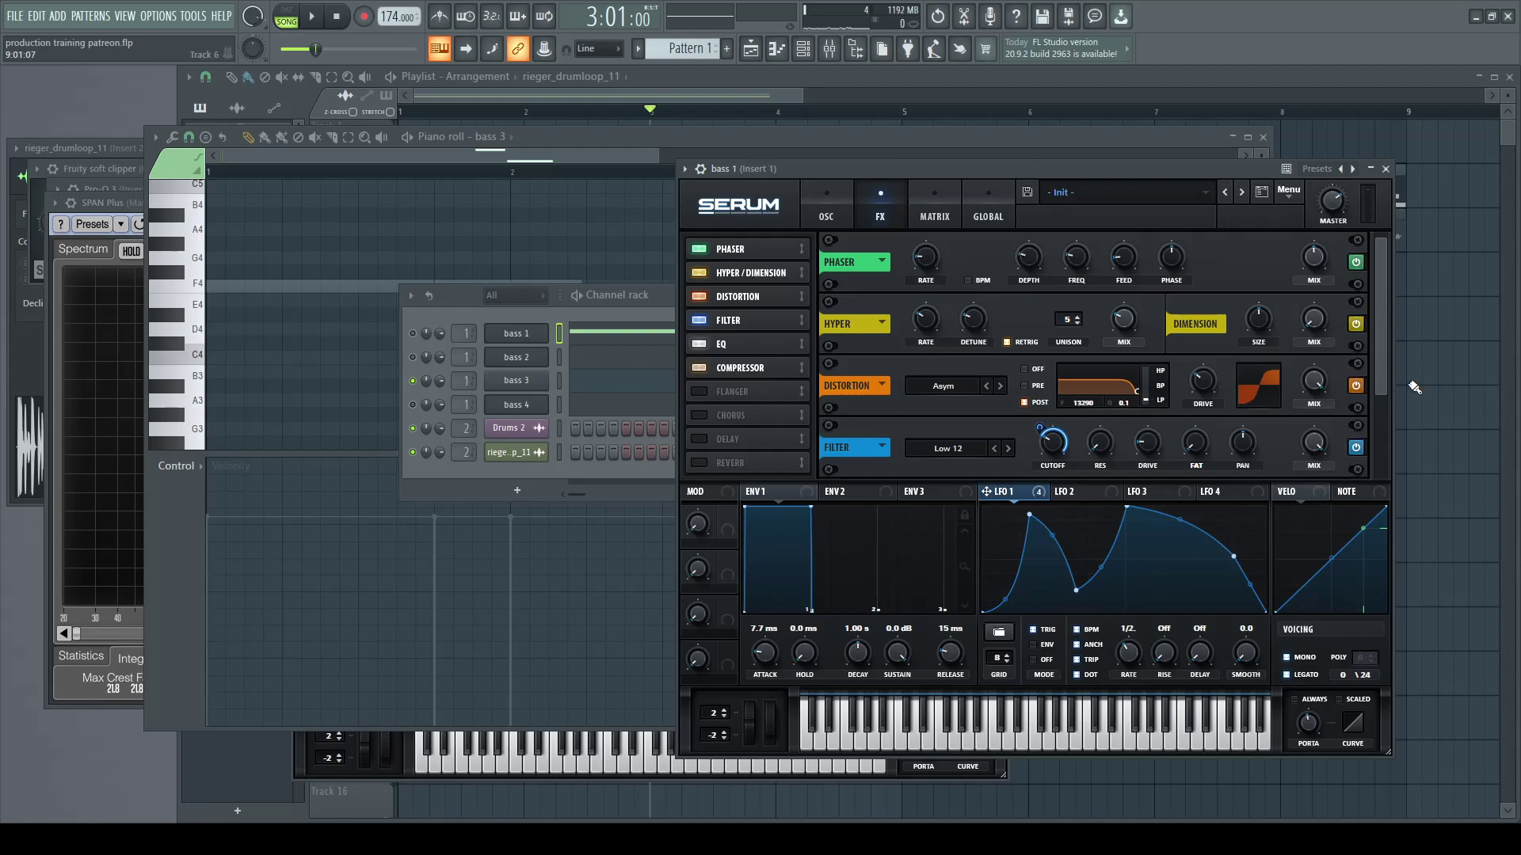
drag(1385, 350, 1388, 431)
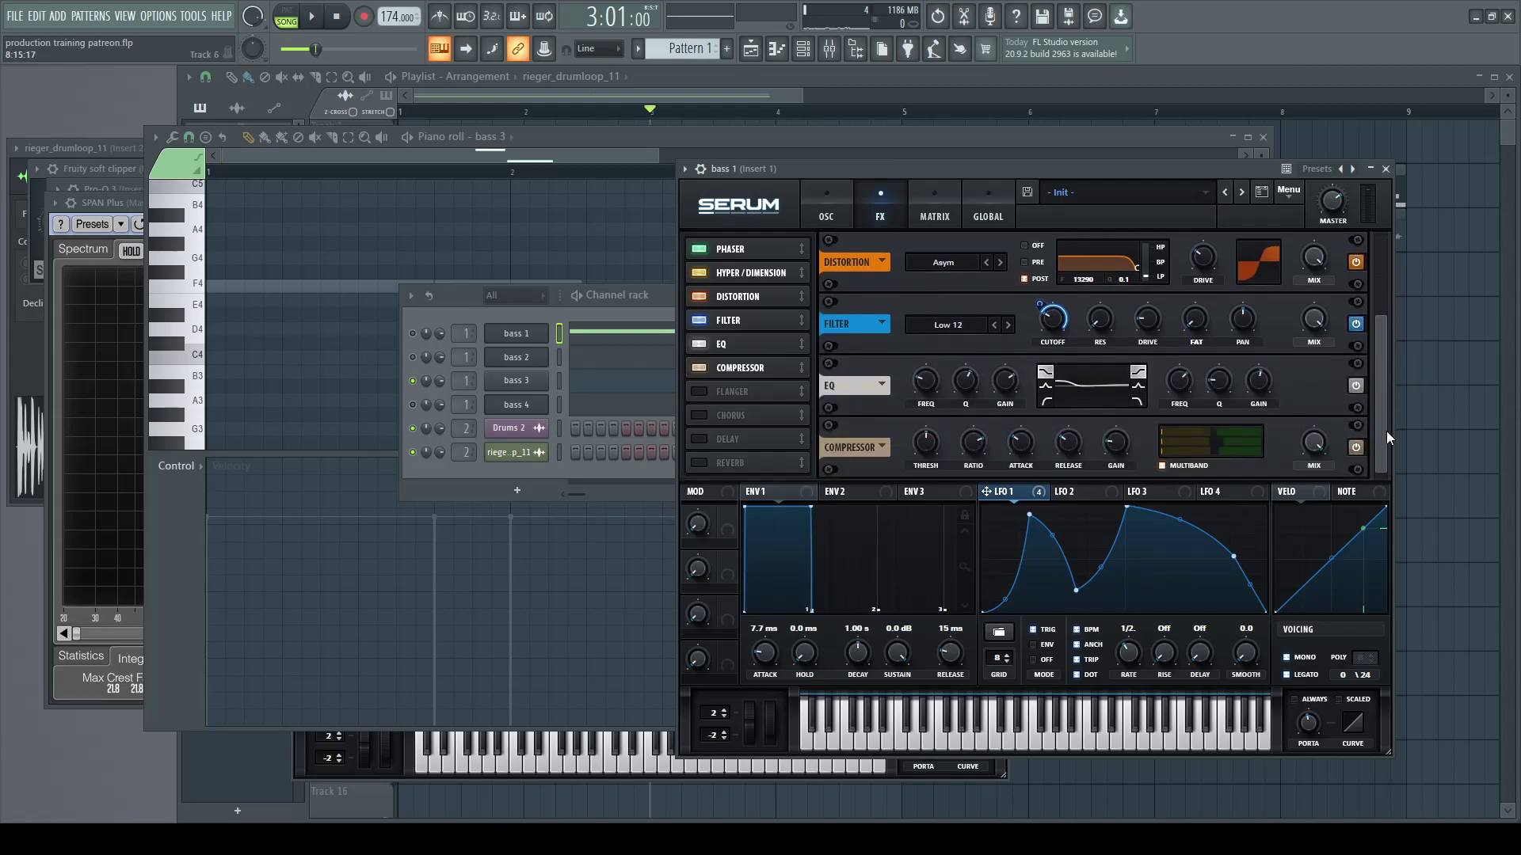
click(517, 381)
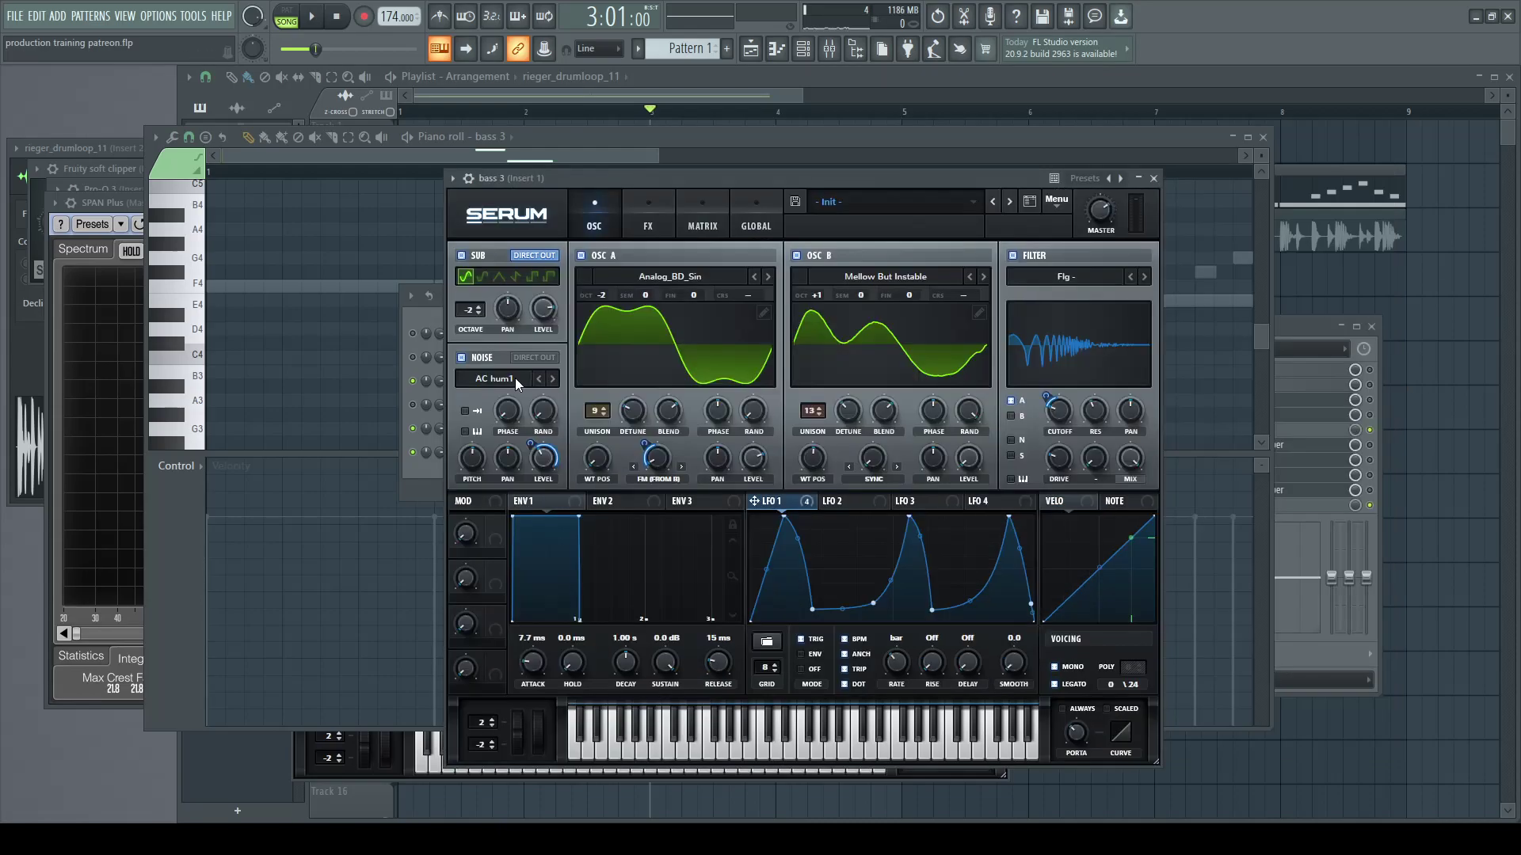
click(662, 228)
mouse_move(1147, 334)
mouse_down()
mouse_move(1151, 410)
mouse_move(1156, 360)
mouse_up()
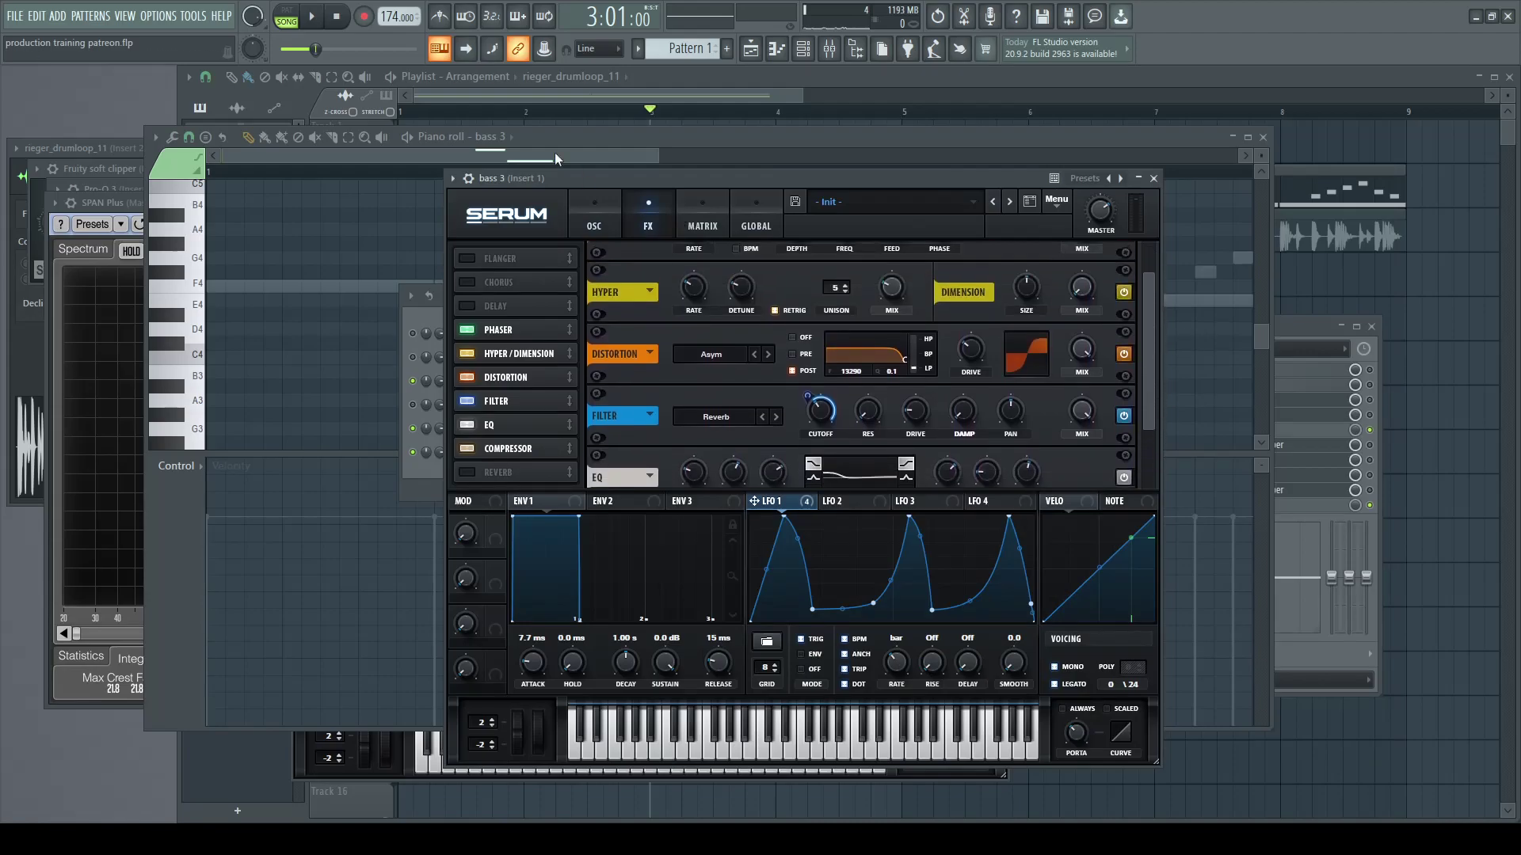
Step: Show the bass 3 notes in the piano roll and play them from bar 3
click(592, 151)
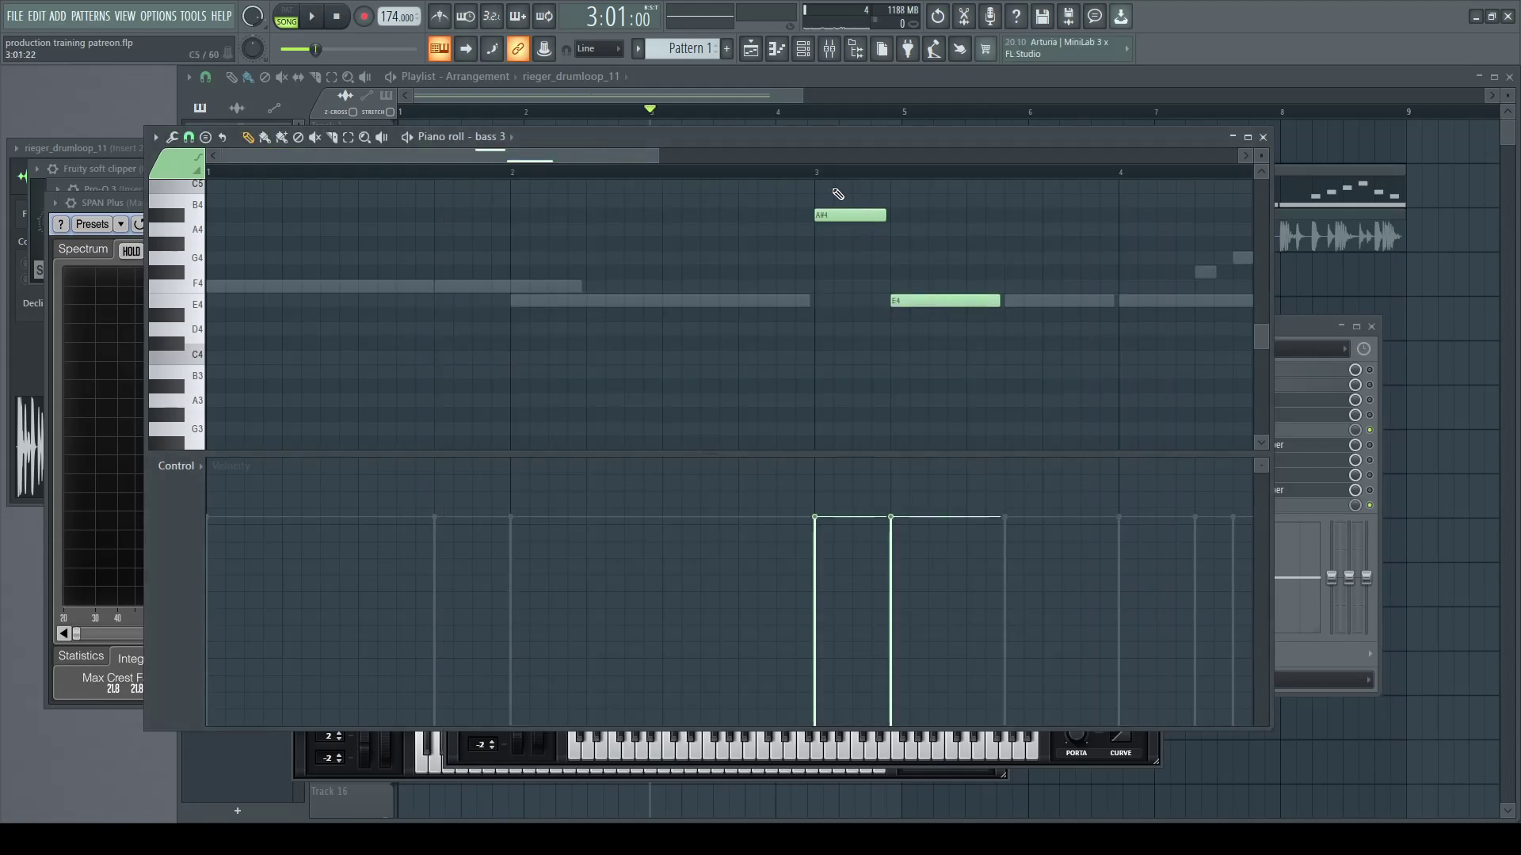
key(space)
key(space)
key(space)
click(805, 52)
key(space)
Step: Unmute bass 1 and audition it from bar 1 against bass 3 from bar 3
click(804, 51)
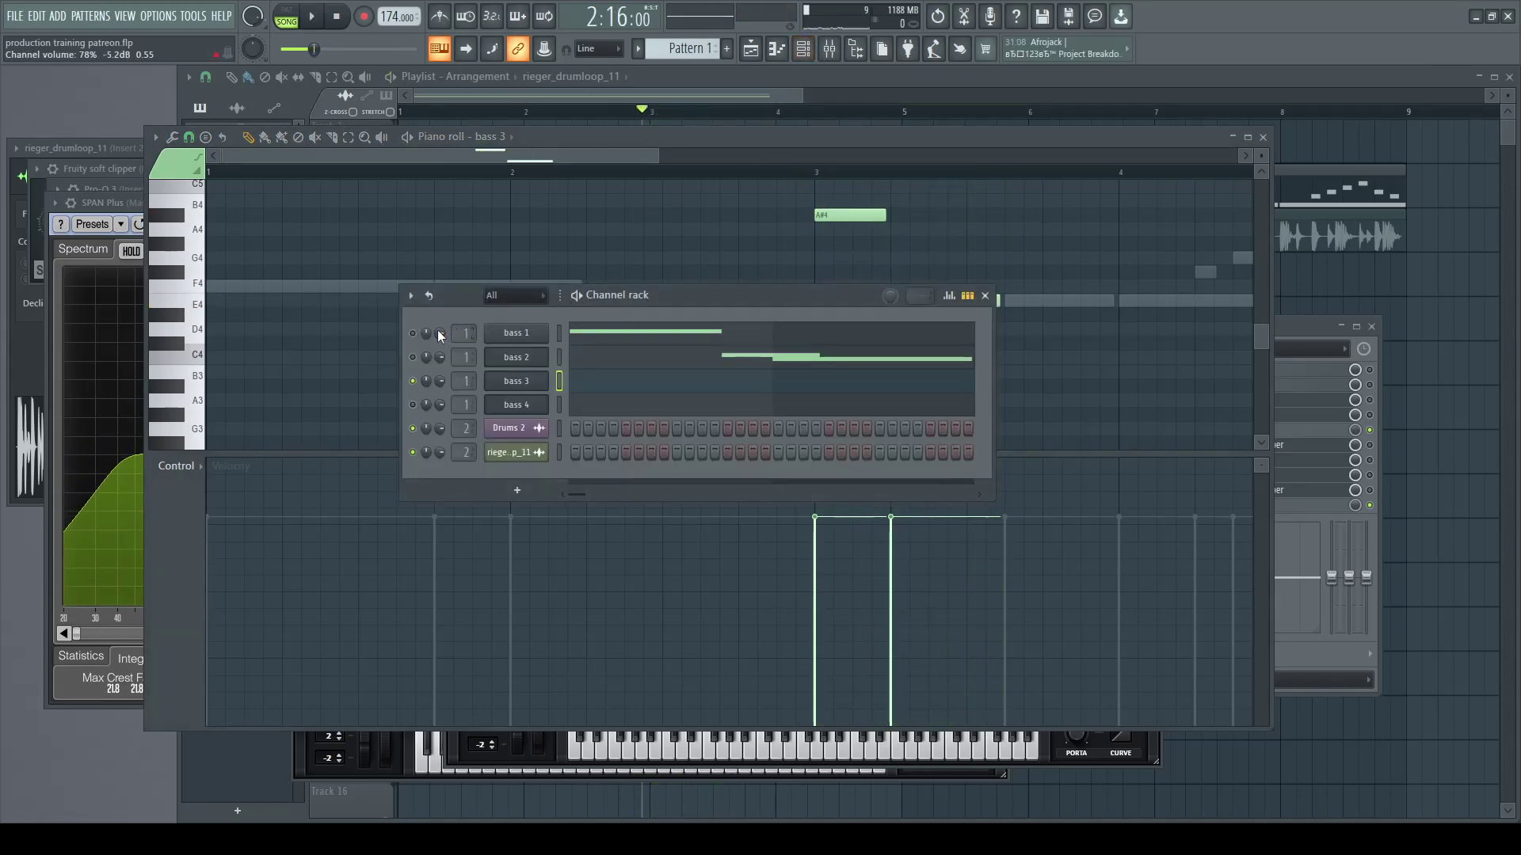
drag(277, 172, 178, 174)
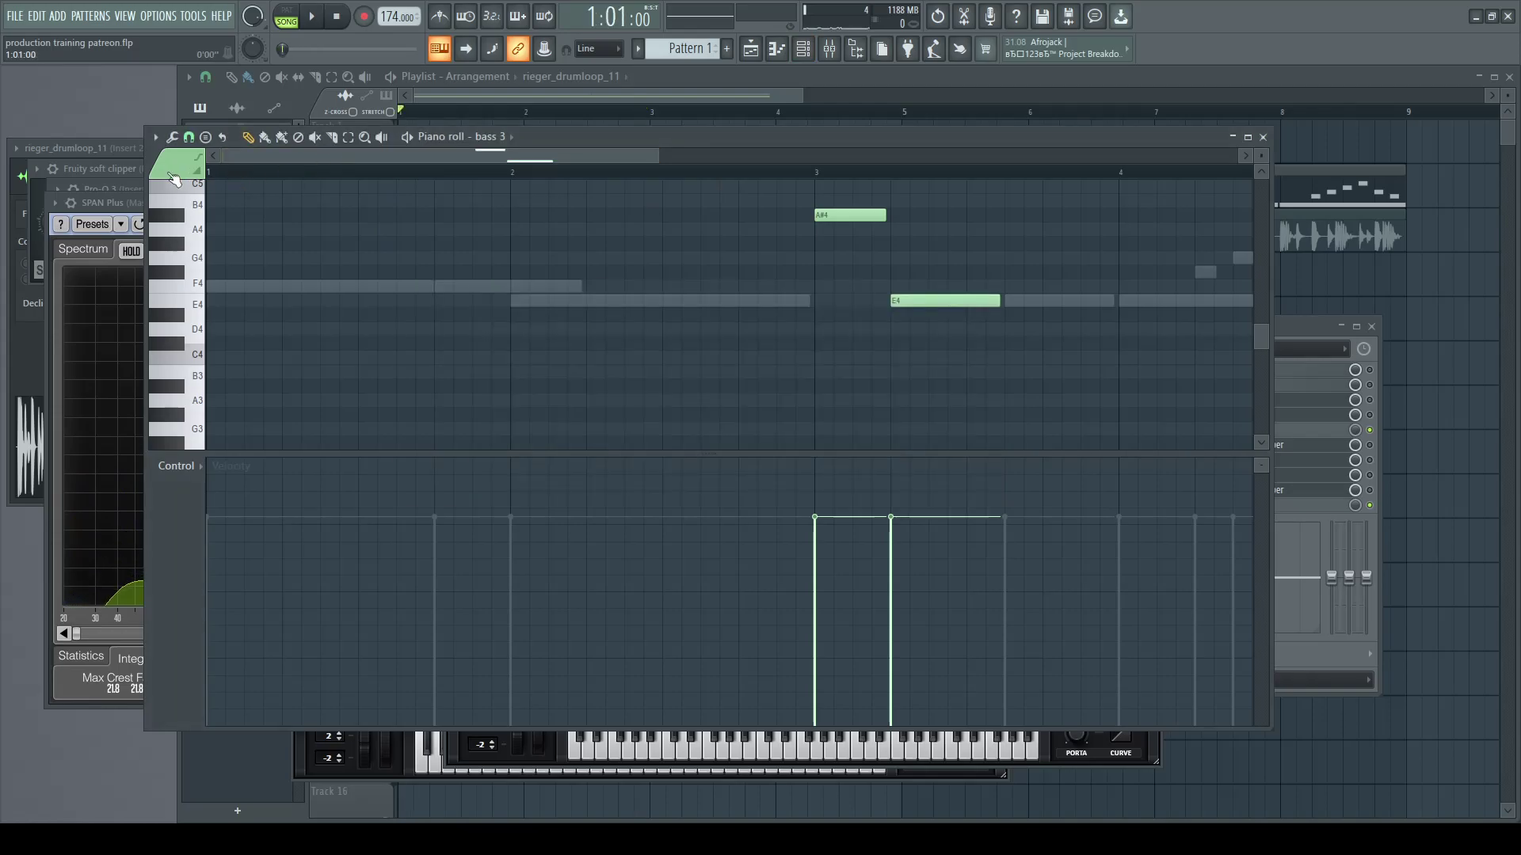
key(space)
click(817, 173)
key(space)
key(space)
key(space)
click(213, 173)
key(space)
click(817, 173)
key(space)
Step: Set the playback position to bar 4, mute bass 1 and bass 3, and unmute bass 4 in the channel rack
key(F6)
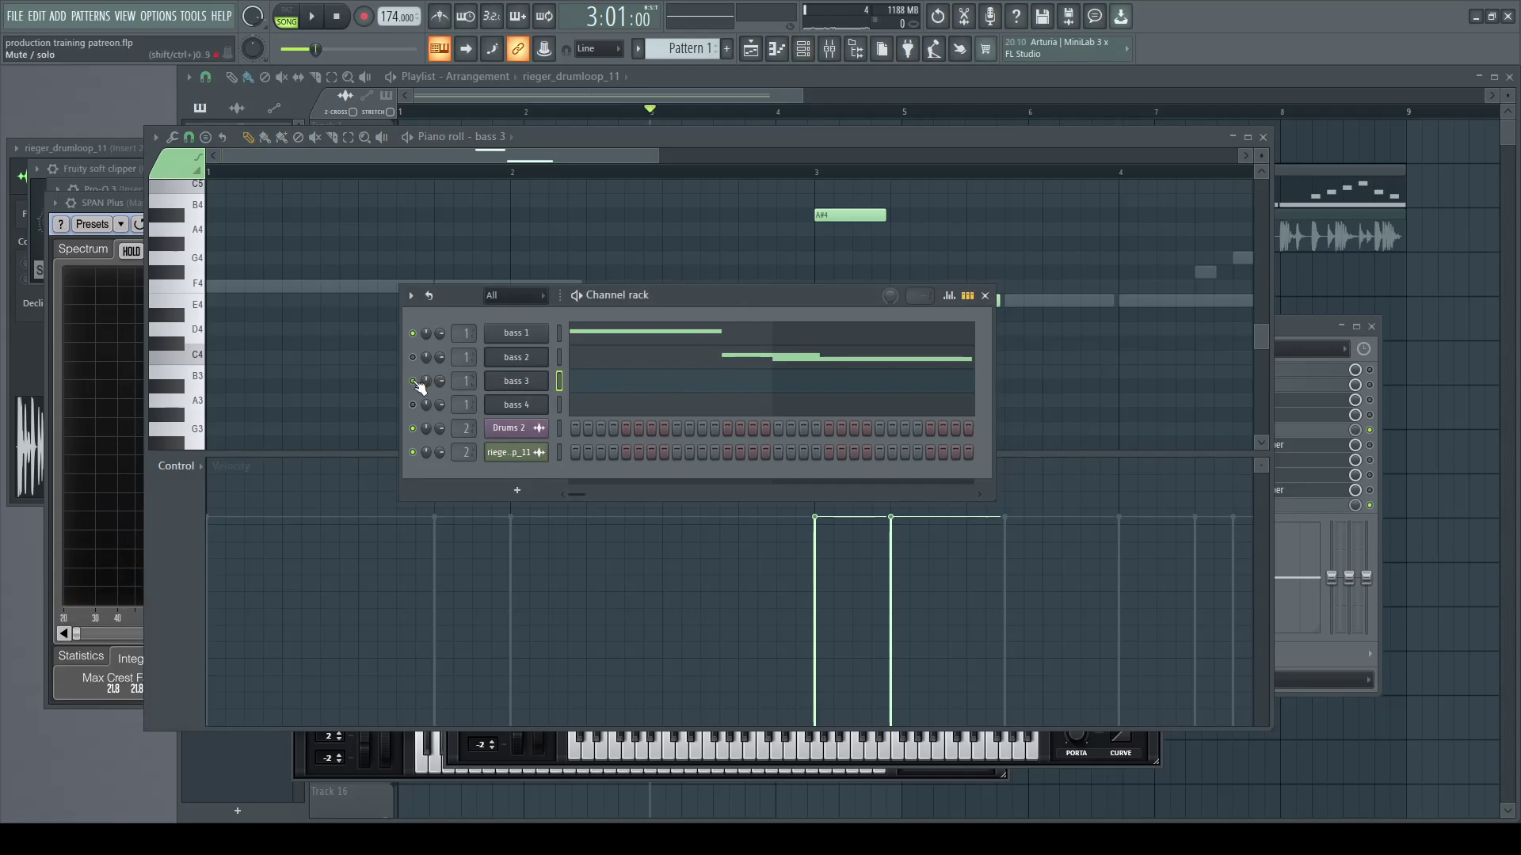
drag(658, 156, 782, 157)
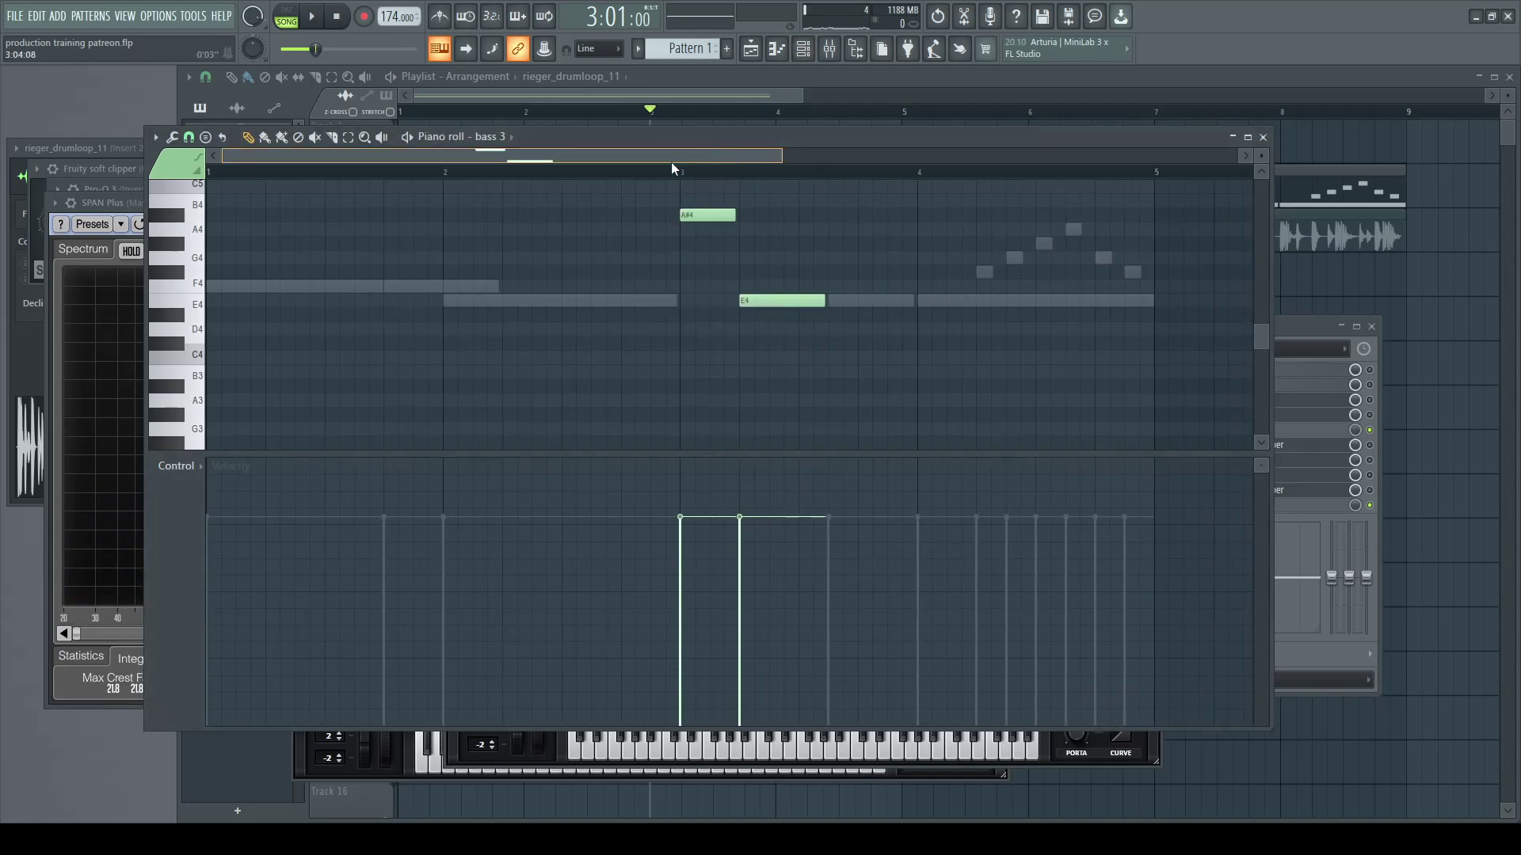
drag(572, 150, 678, 161)
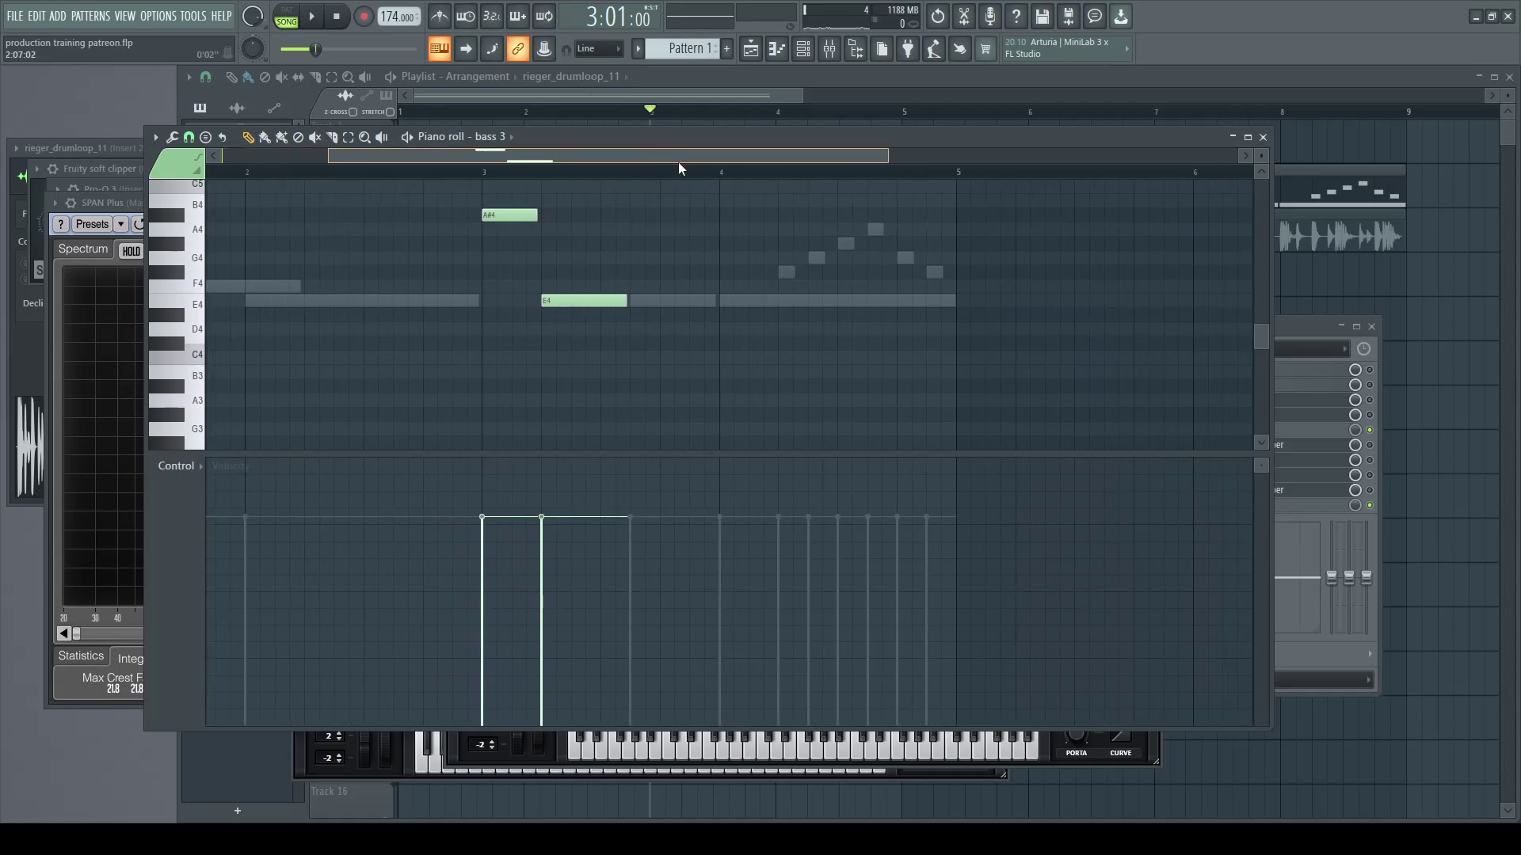
click(720, 176)
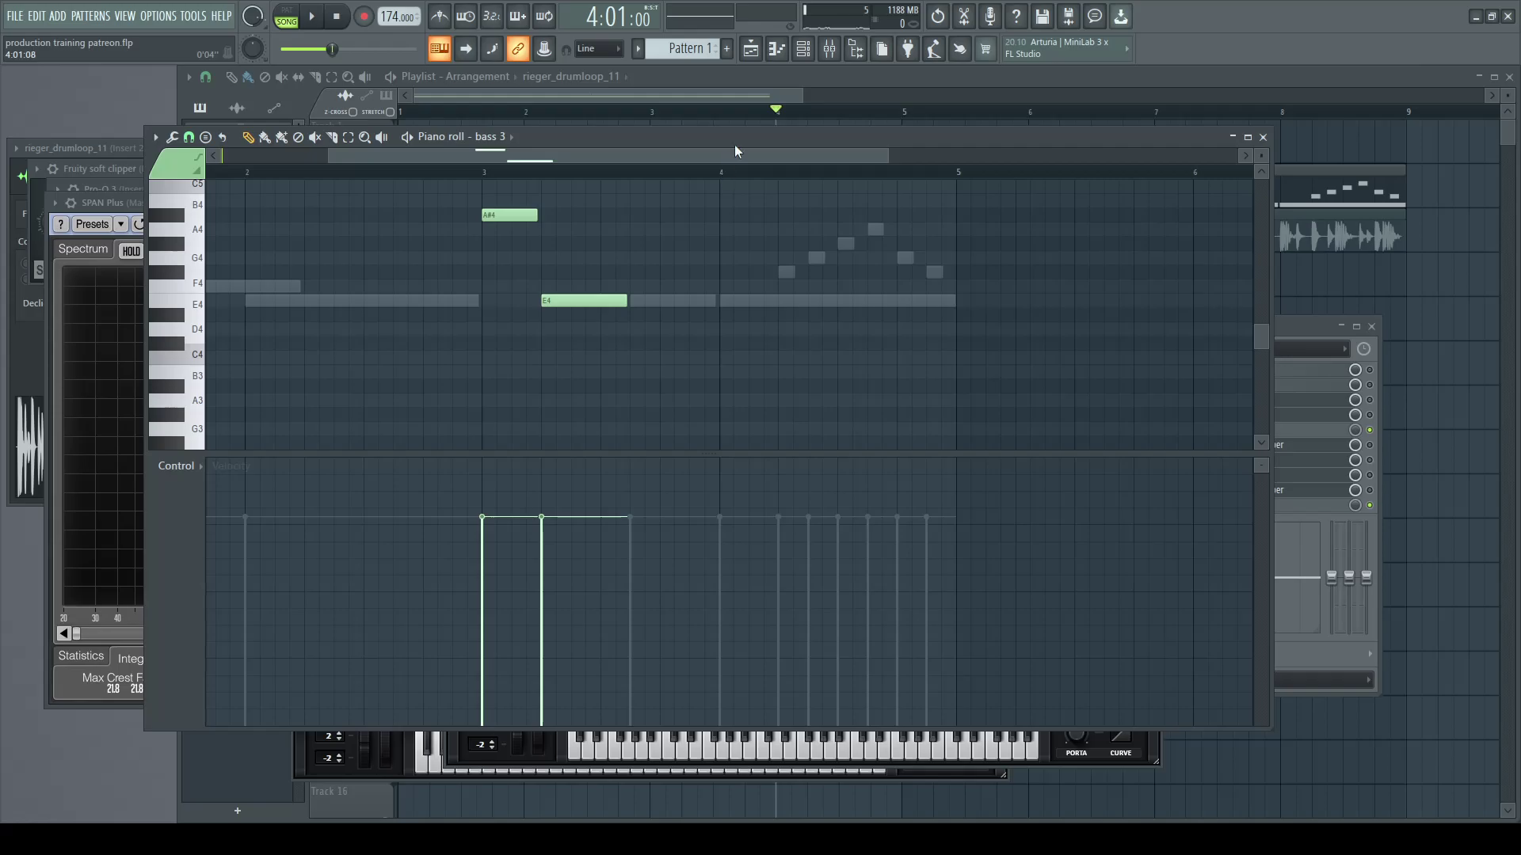
click(801, 59)
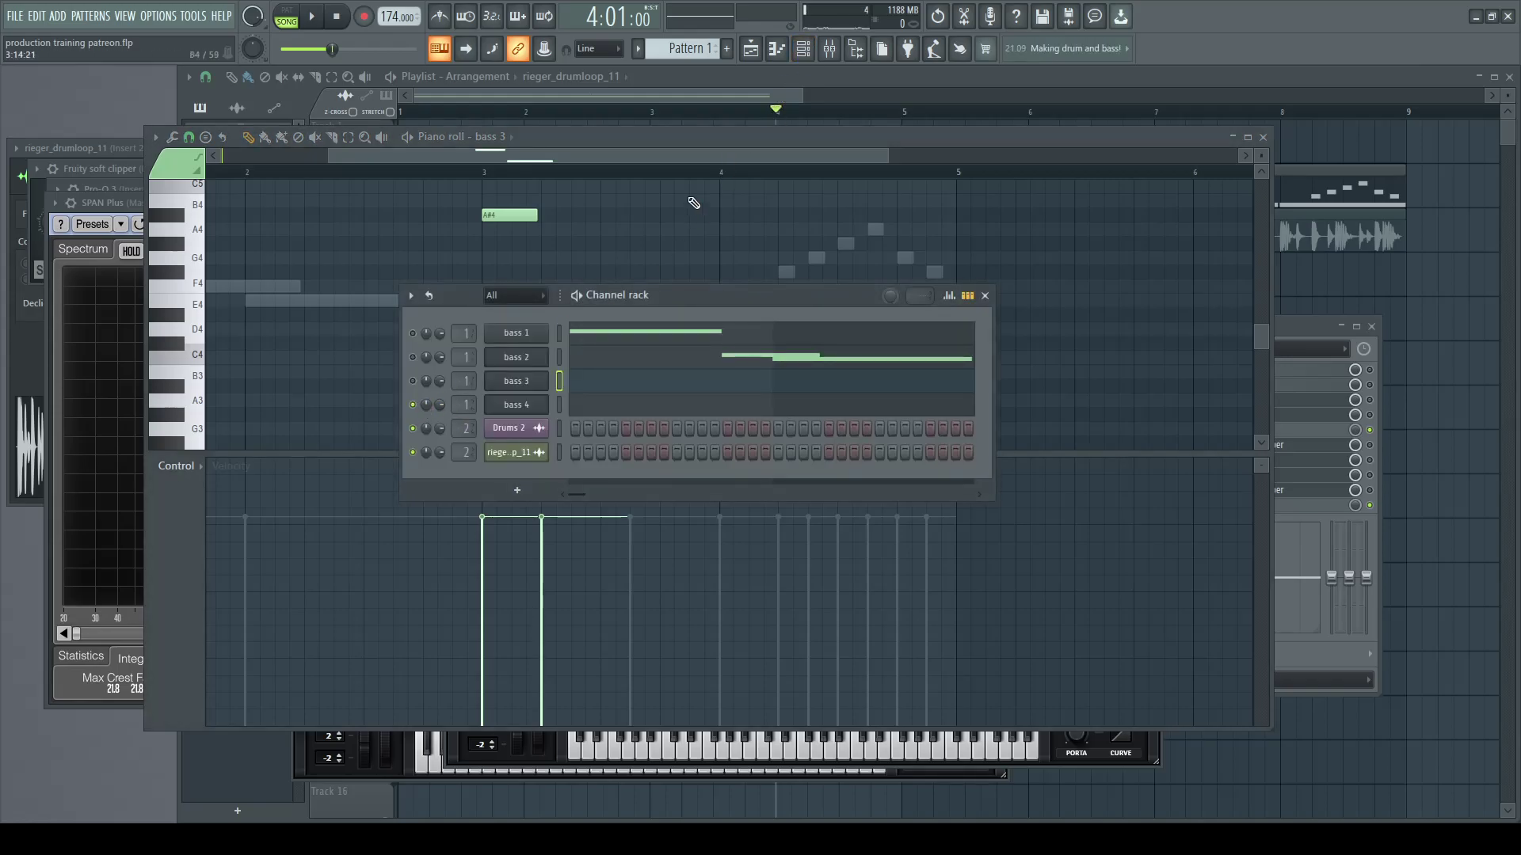
Step: Show the bass 4 notes in the piano roll and play them from bar 4
click(663, 144)
click(540, 243)
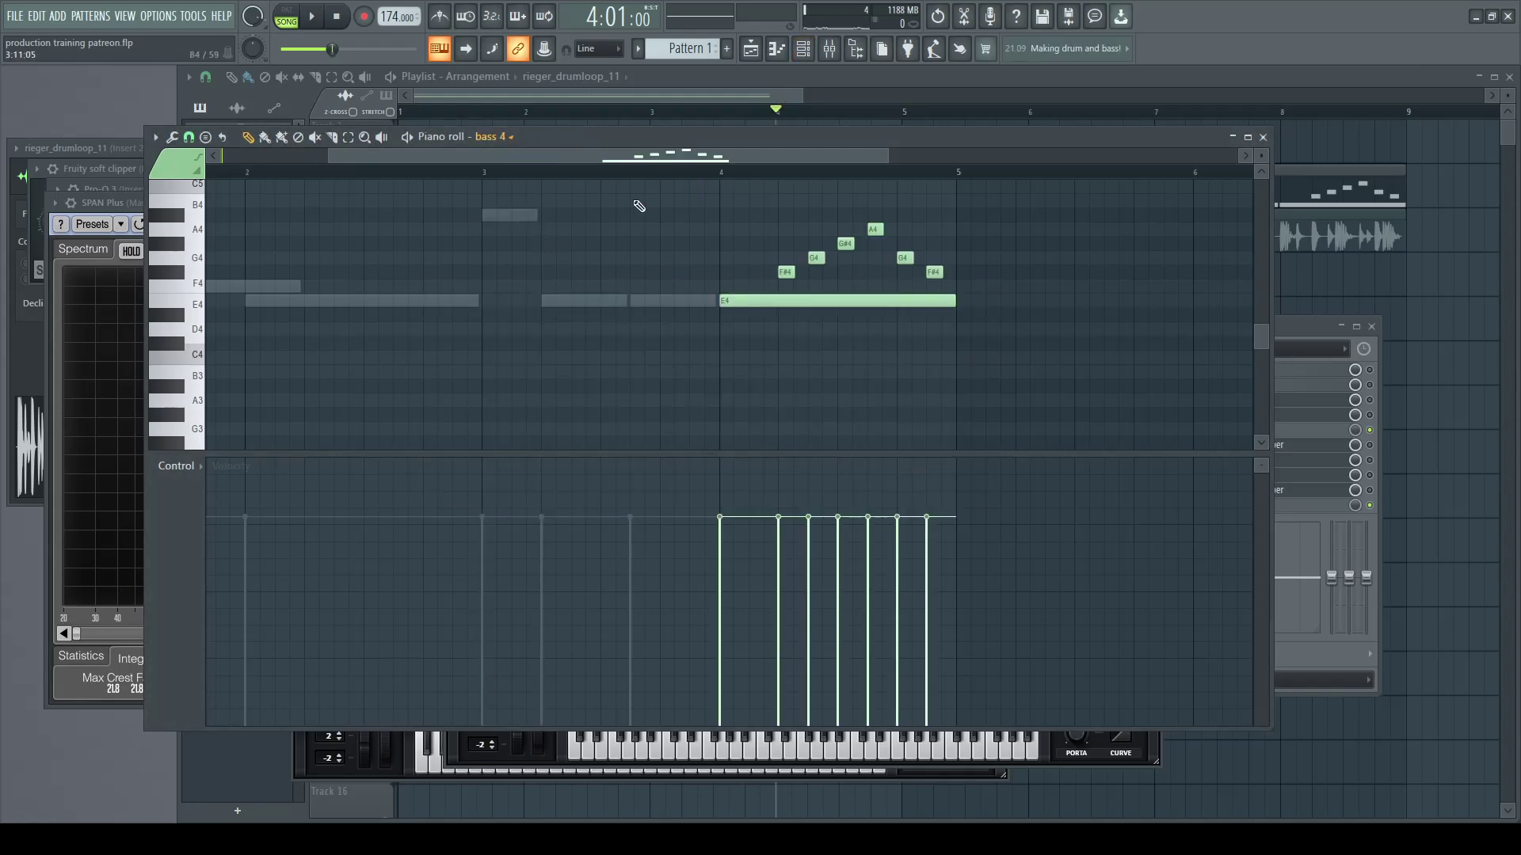
drag(781, 157, 815, 153)
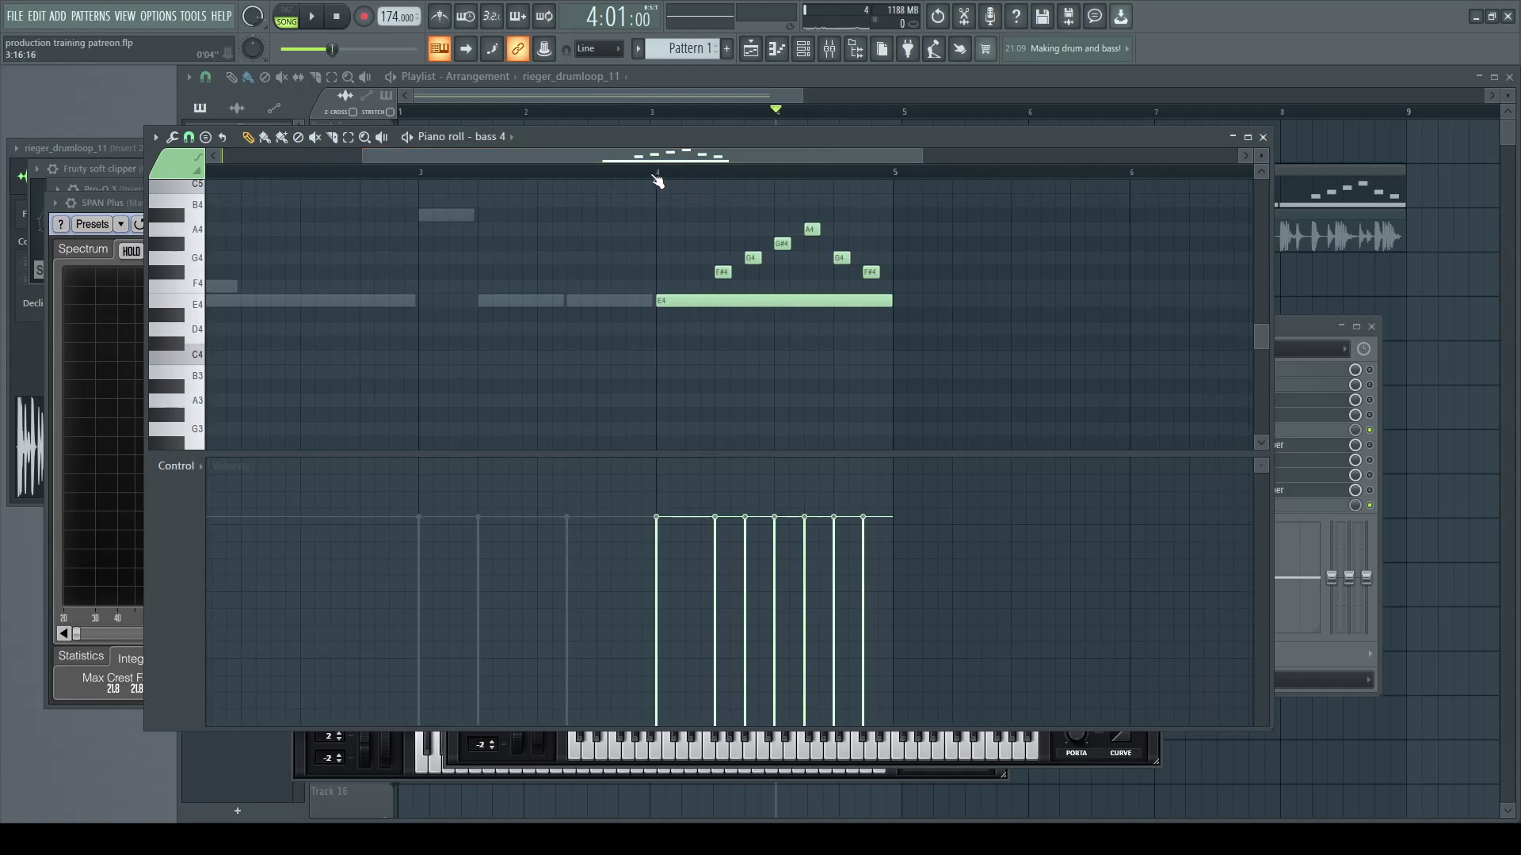
key(space)
key(space)
key(space)
key(space)
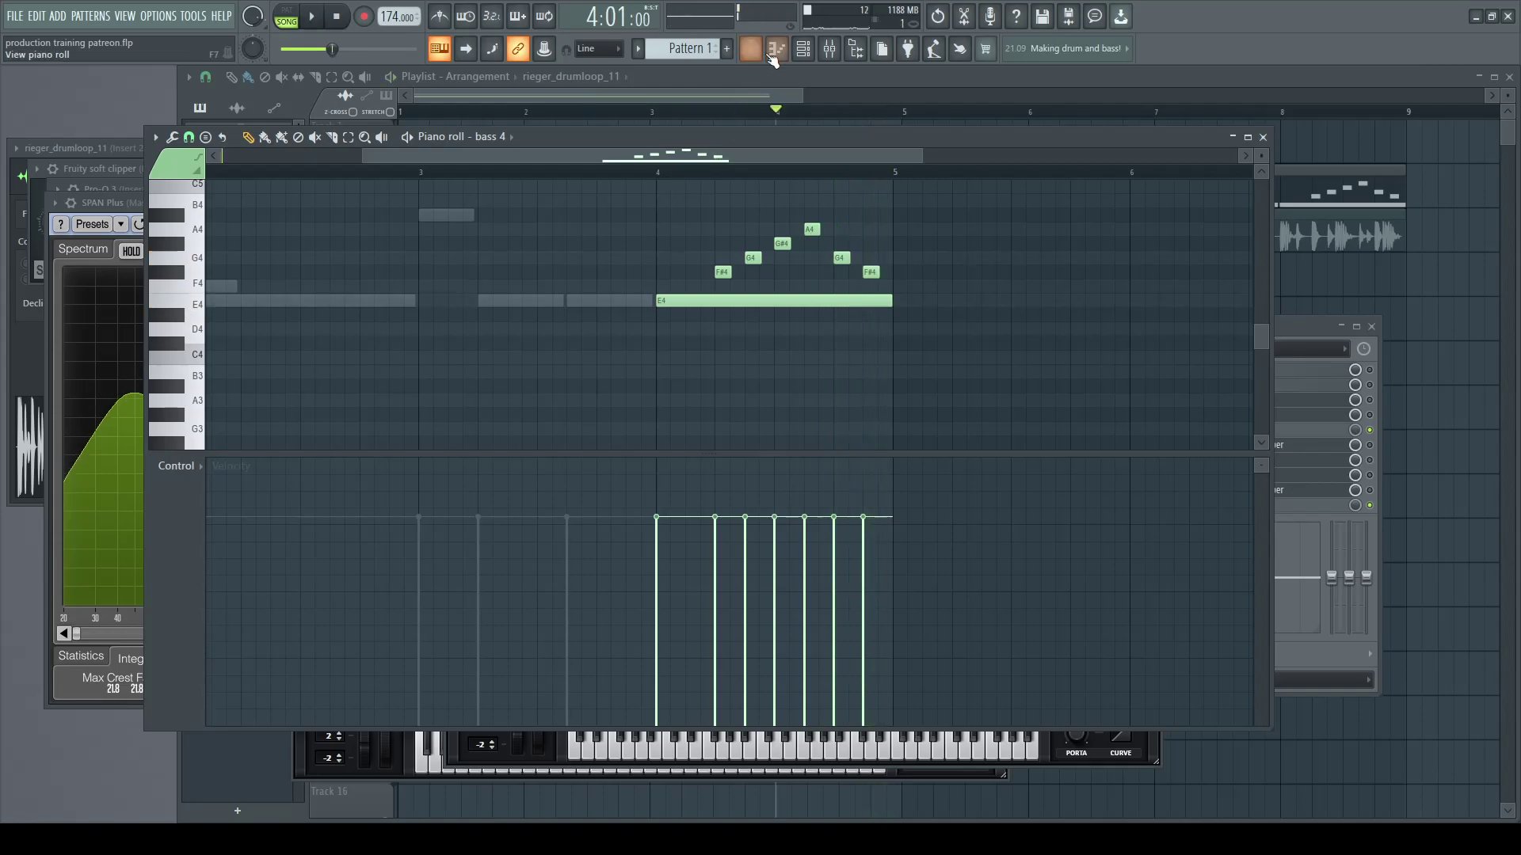
Step: Open the Serum instance of bass 4 and view its effects and oscillator pages
click(802, 49)
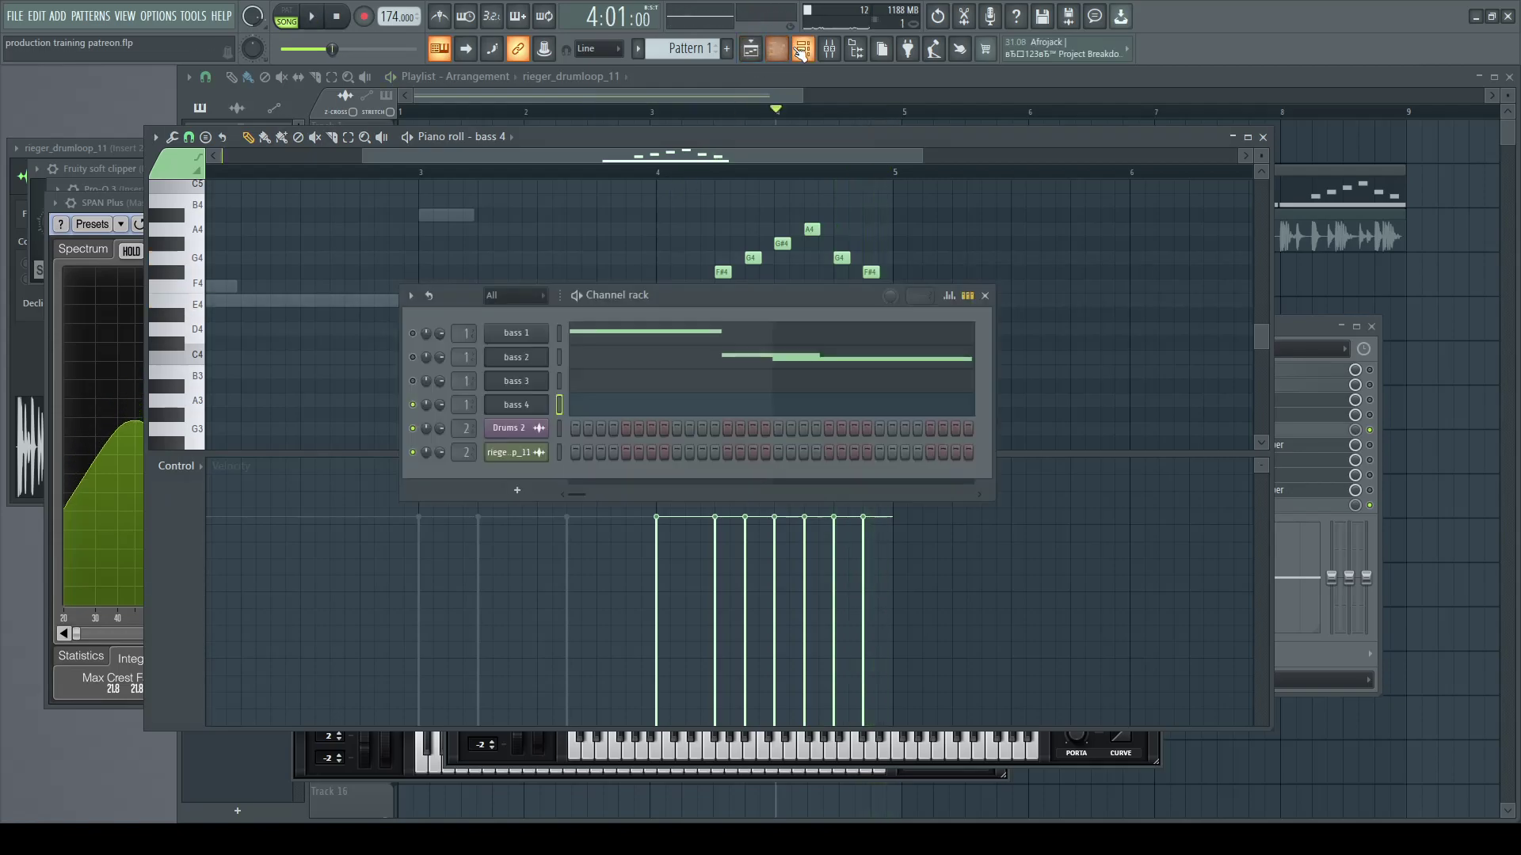
click(501, 405)
click(474, 247)
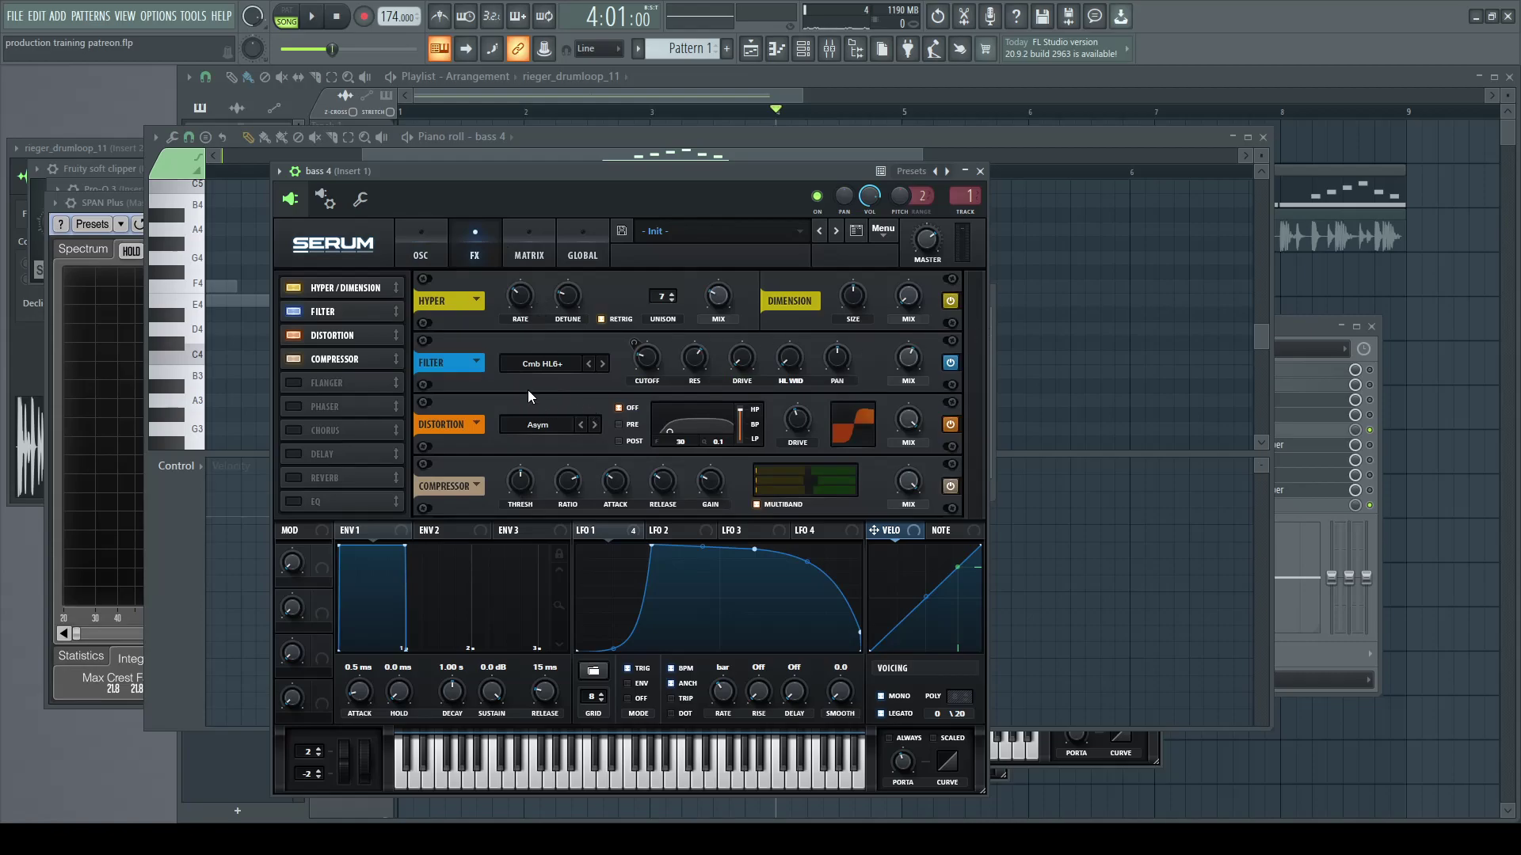
click(430, 233)
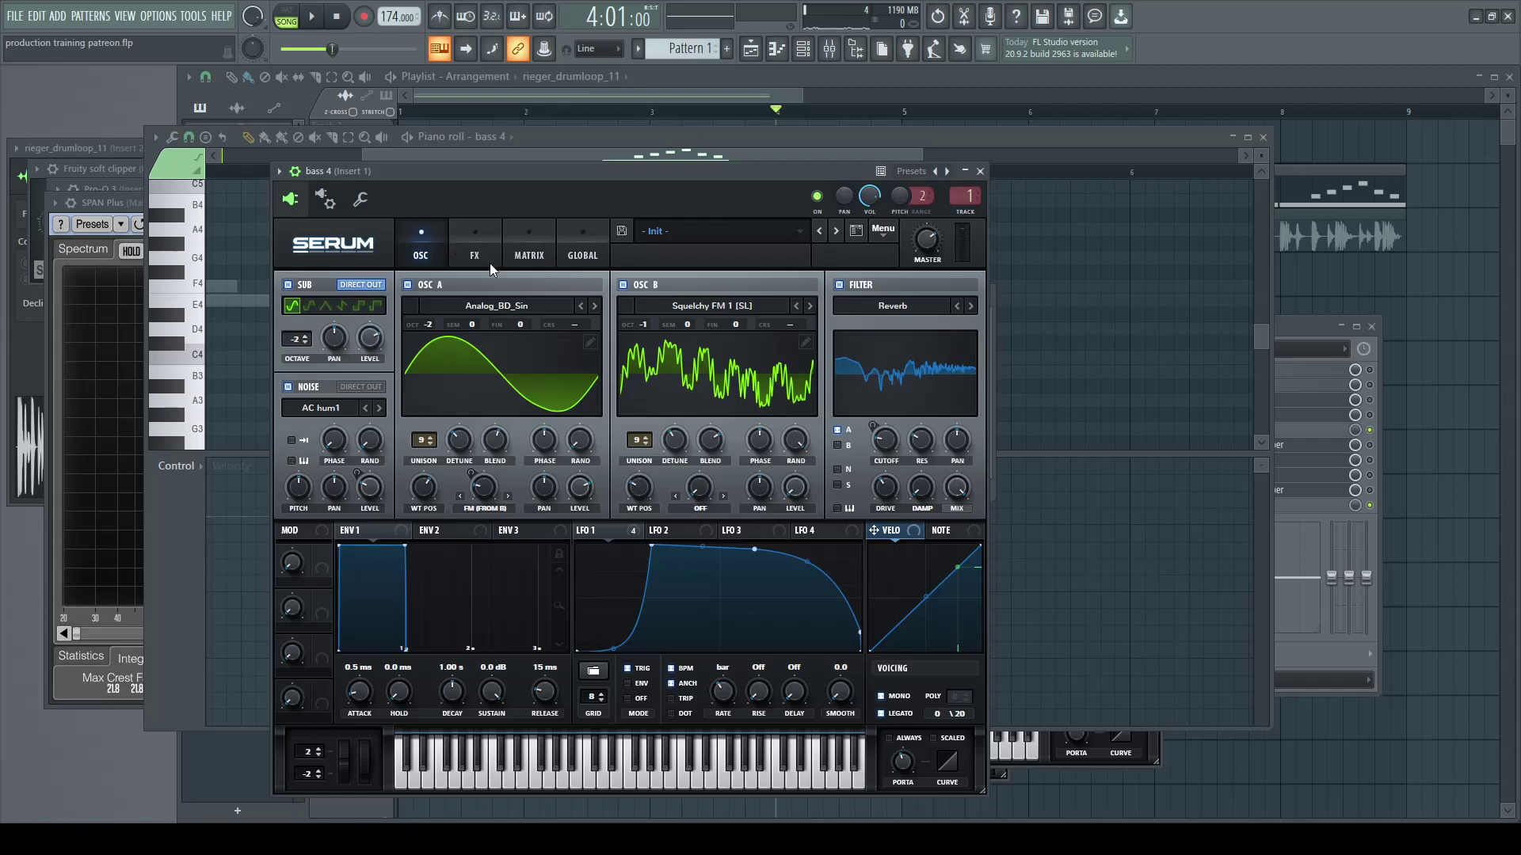
Step: Move the bass 4 window and channel rack aside, and open bass 2's Serum instance to view its LFO 3 for comparison
drag(721, 168, 986, 152)
drag(473, 302, 385, 277)
click(434, 331)
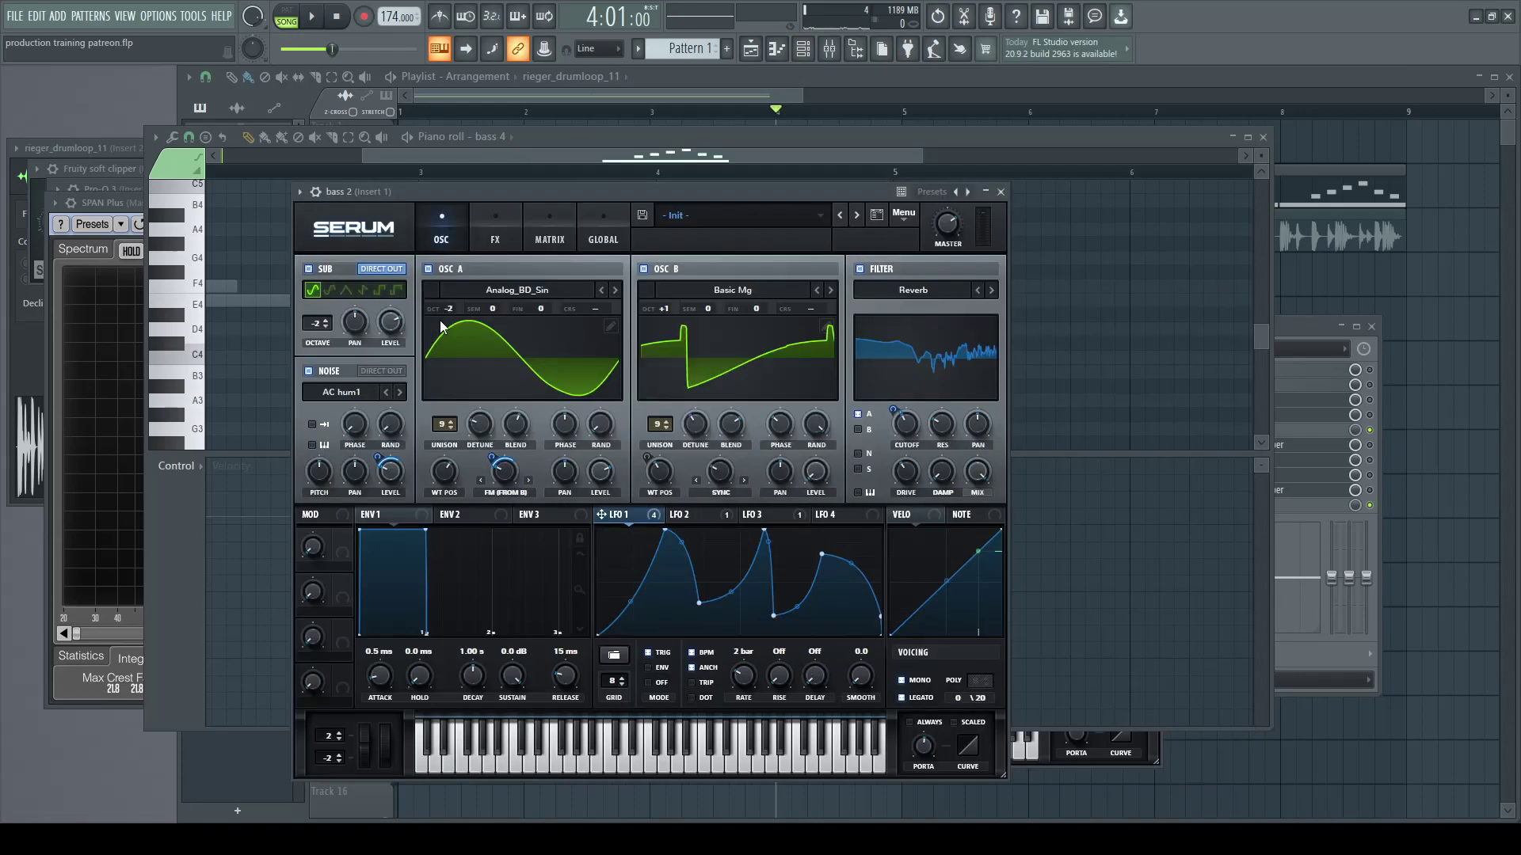
click(746, 517)
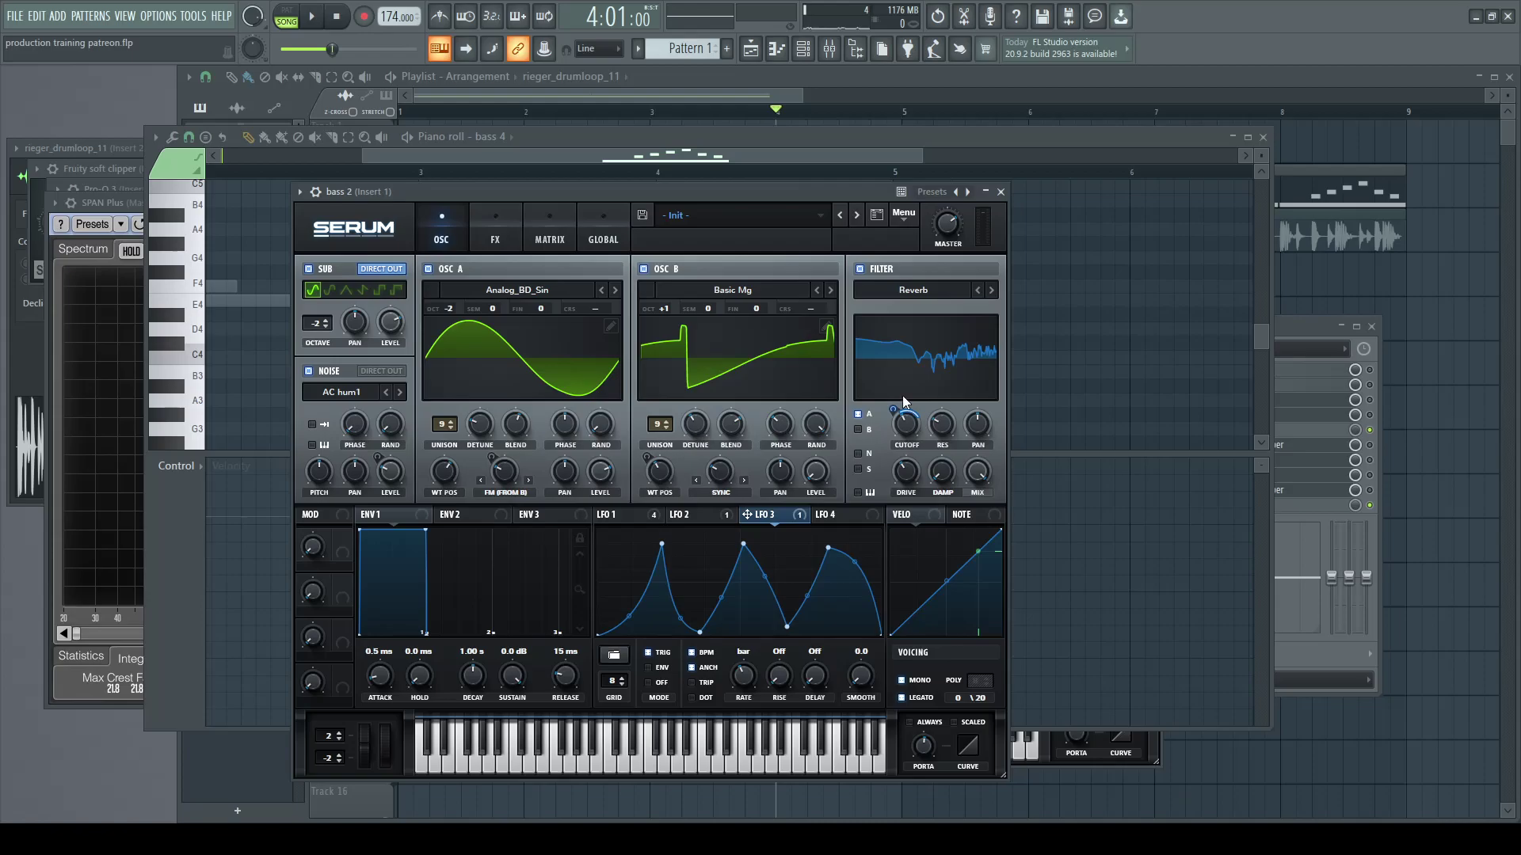
Step: Return to bass 4's Serum instance and examine its LFO 3, LFO 1 and effects chain, ending on the oscillator page
click(803, 48)
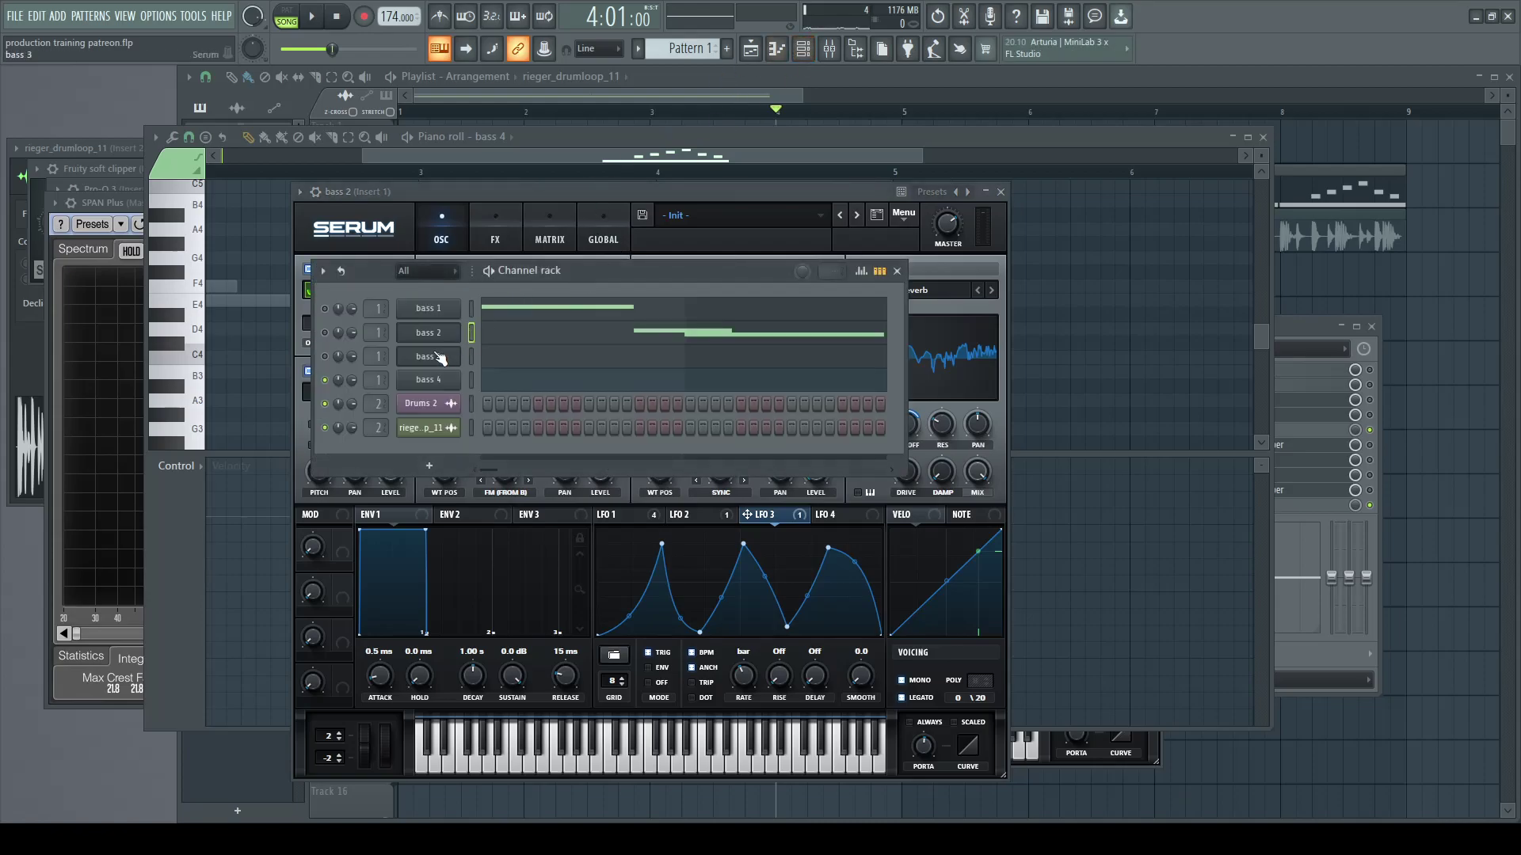
click(430, 381)
click(999, 514)
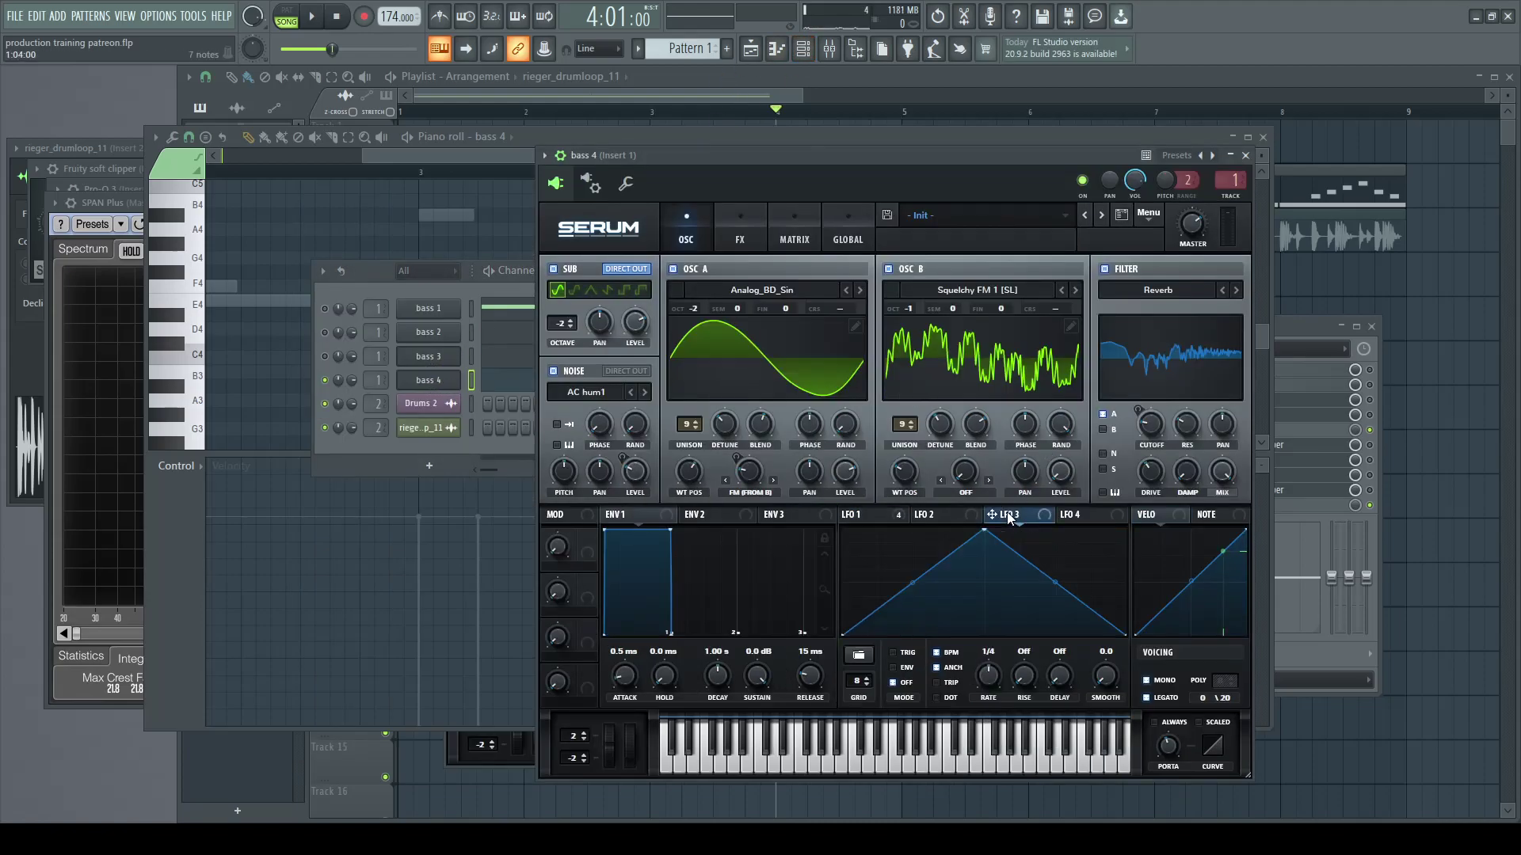
click(862, 515)
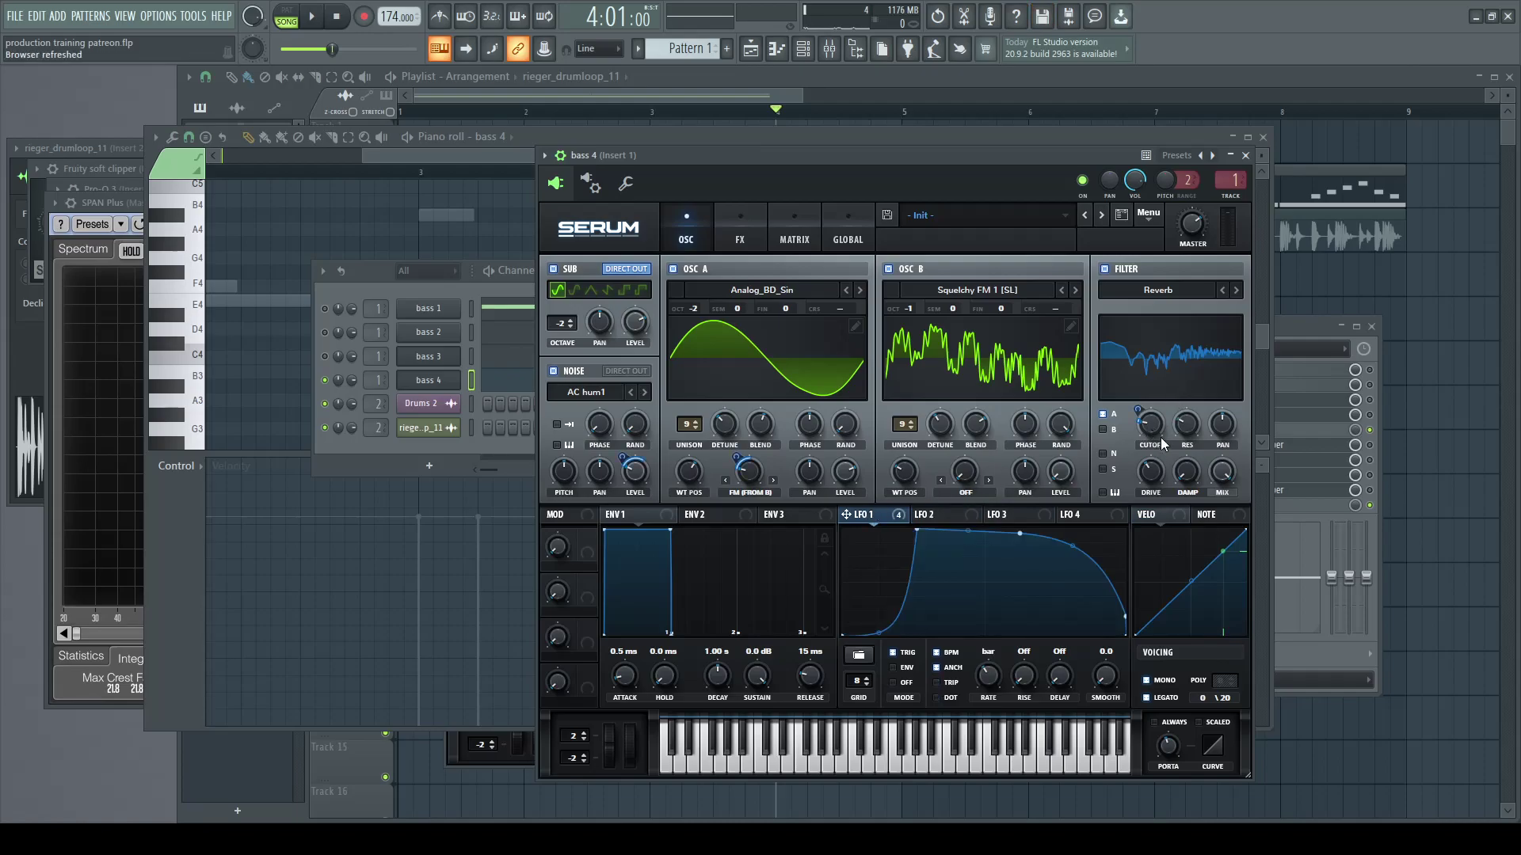
click(740, 237)
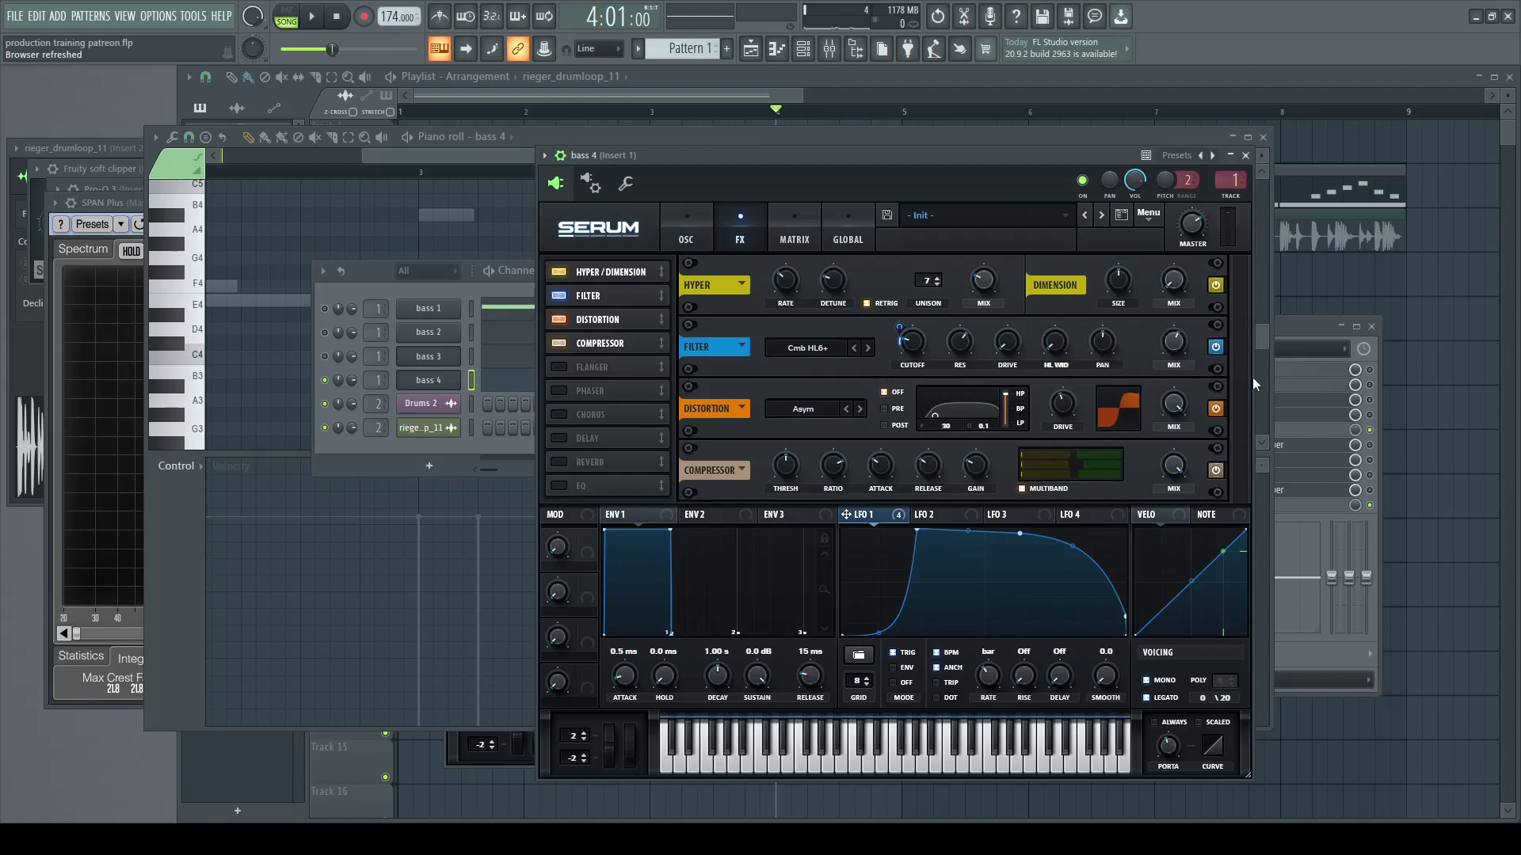
click(689, 234)
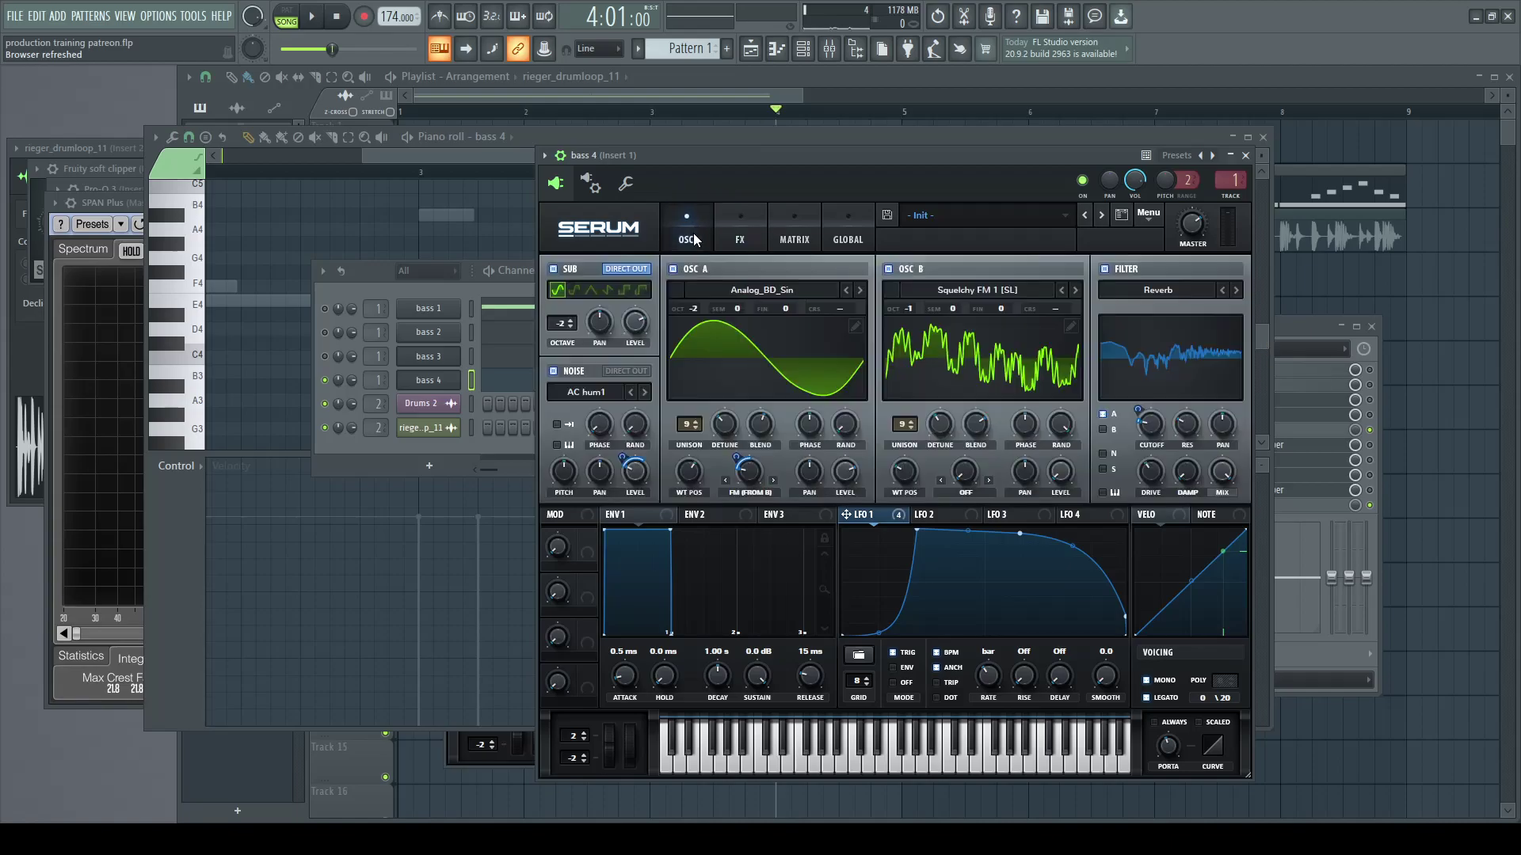
Step: Select the short notes above the long E4 note in bass 4's piano roll and bring its Serum portamento settings into view
click(441, 289)
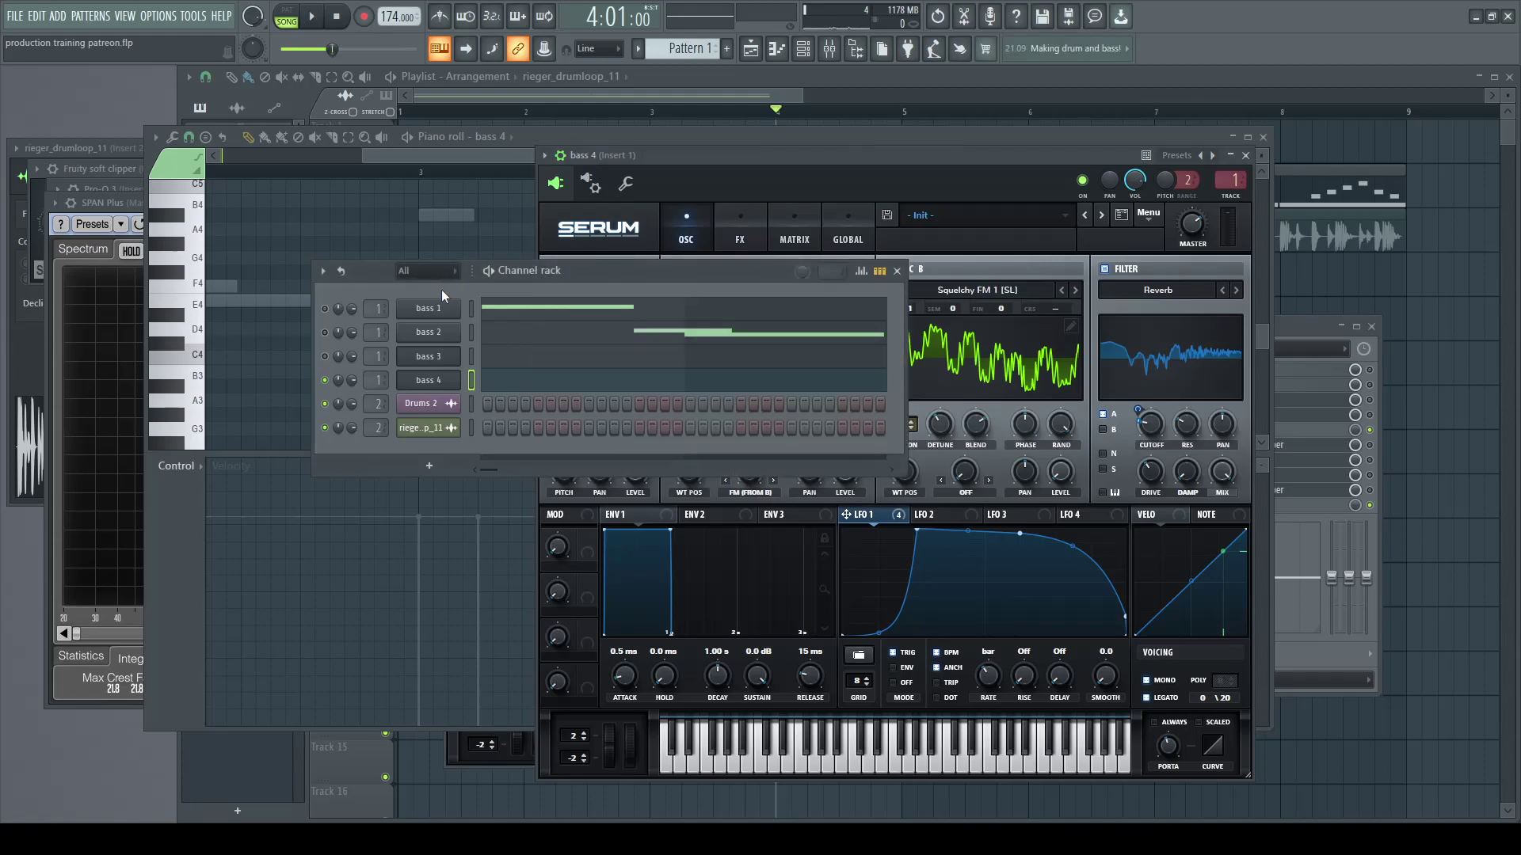
click(521, 157)
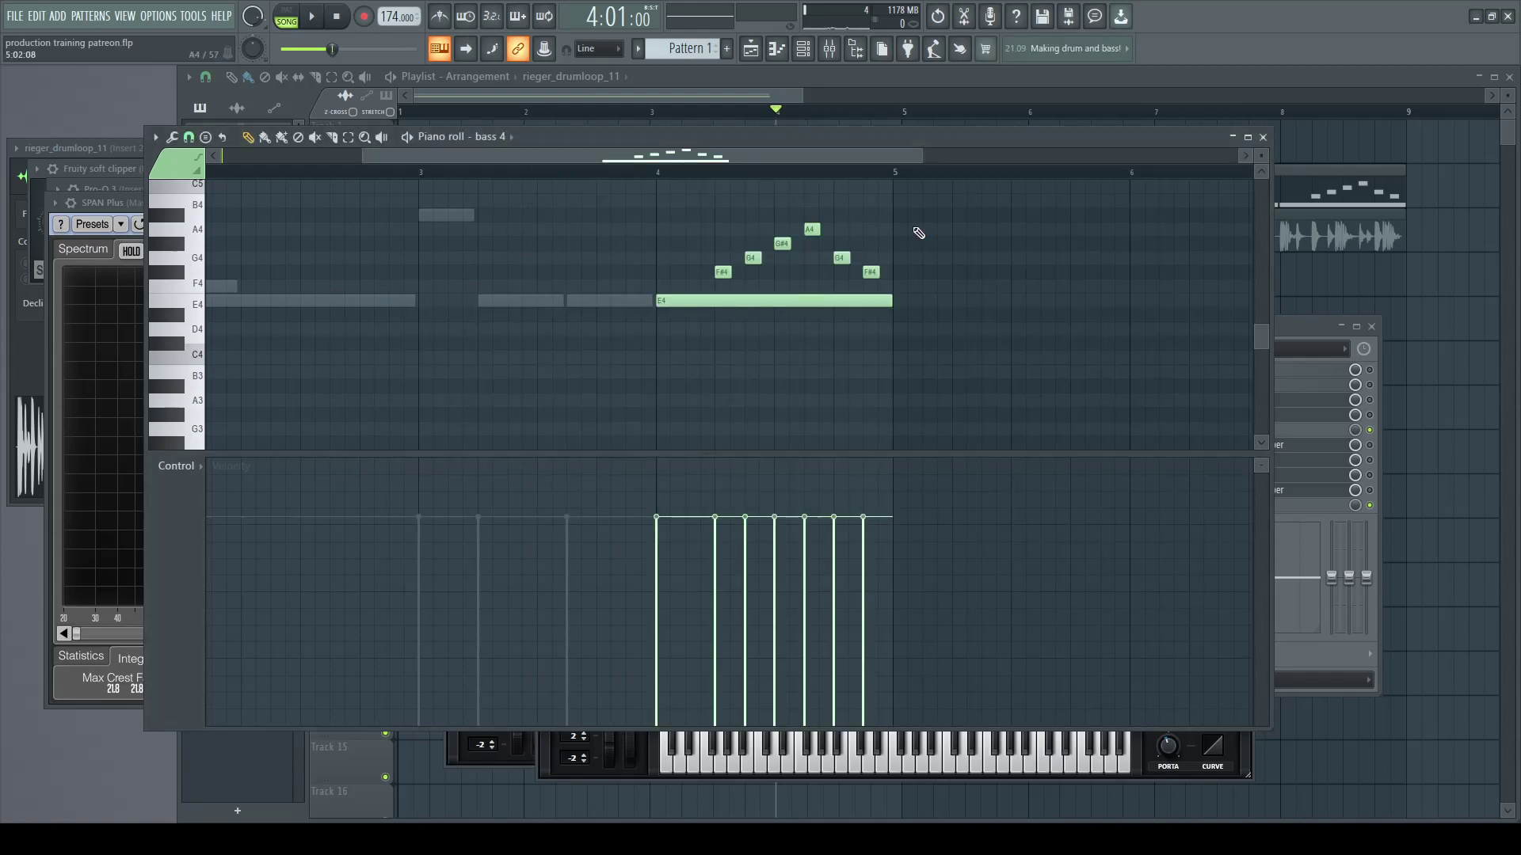
drag(943, 194, 693, 285)
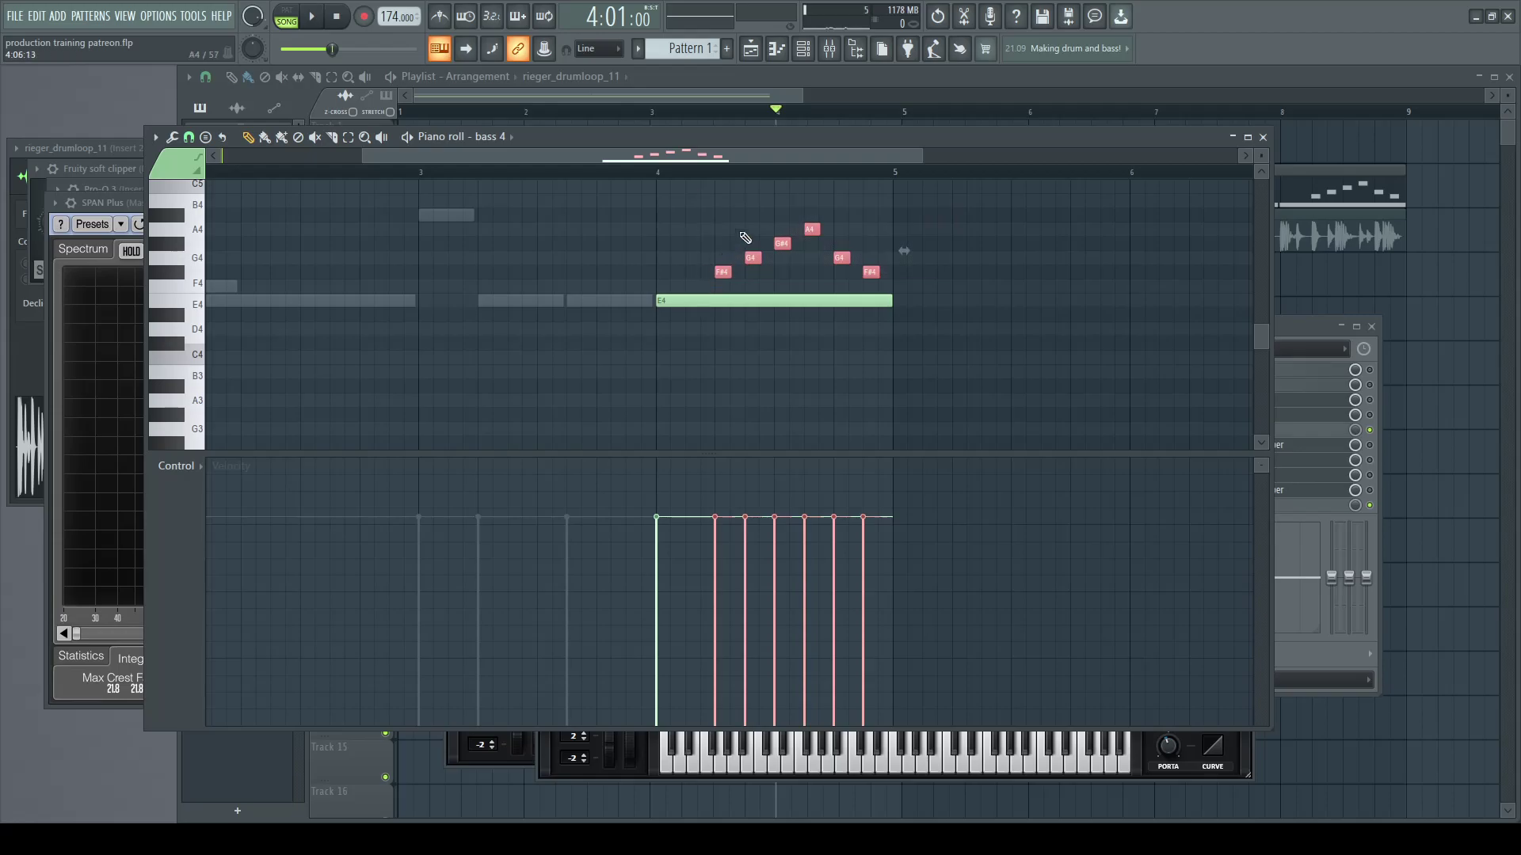
click(1188, 787)
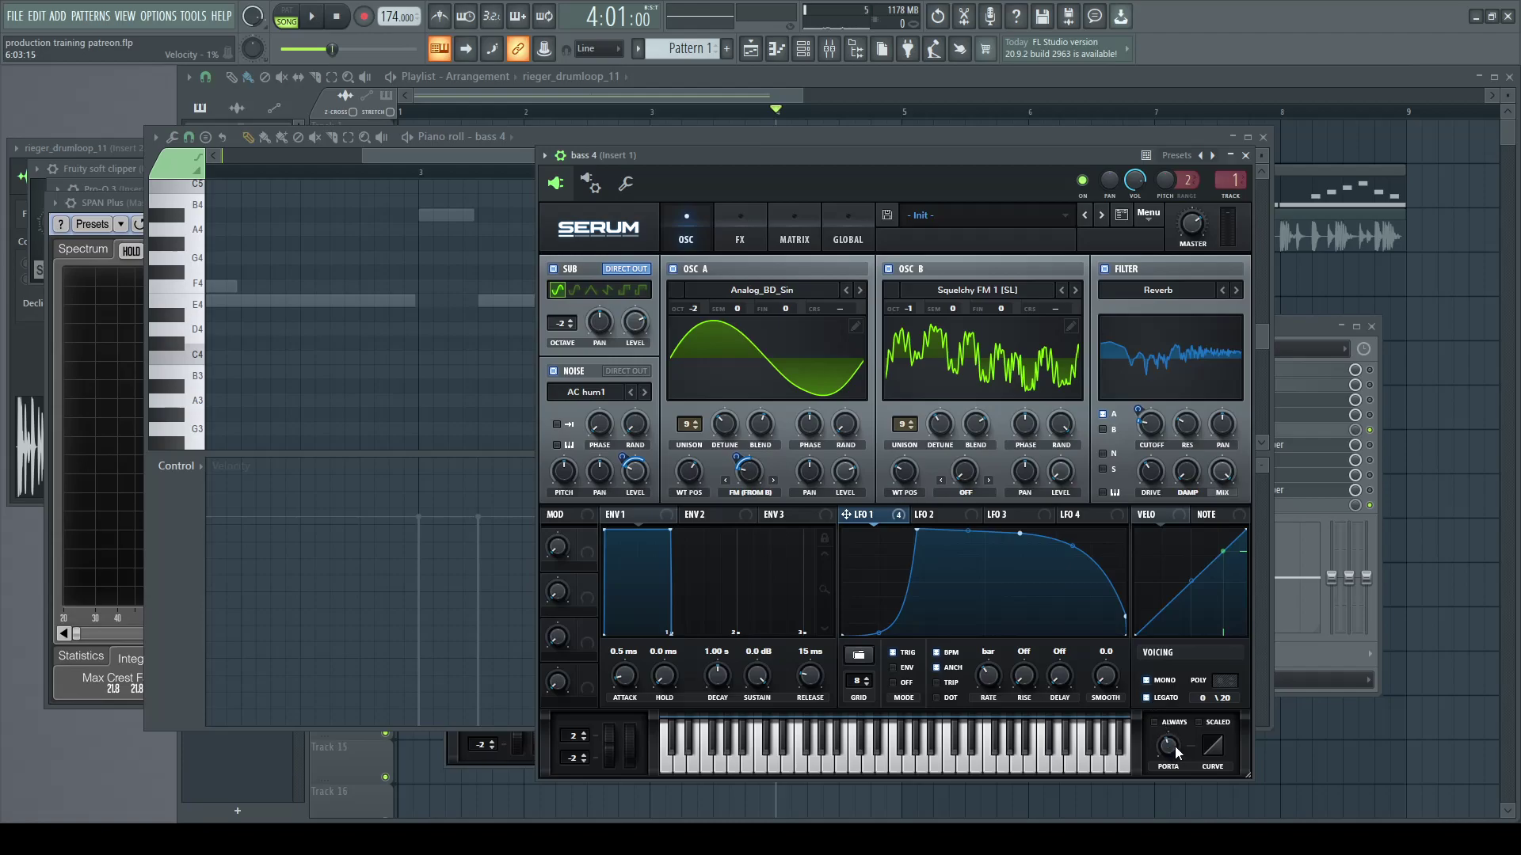
Step: Delete the short notes above the long E4 note in bass 4's piano roll and audition the sustained note alone
mouse_move(1174, 753)
click(515, 156)
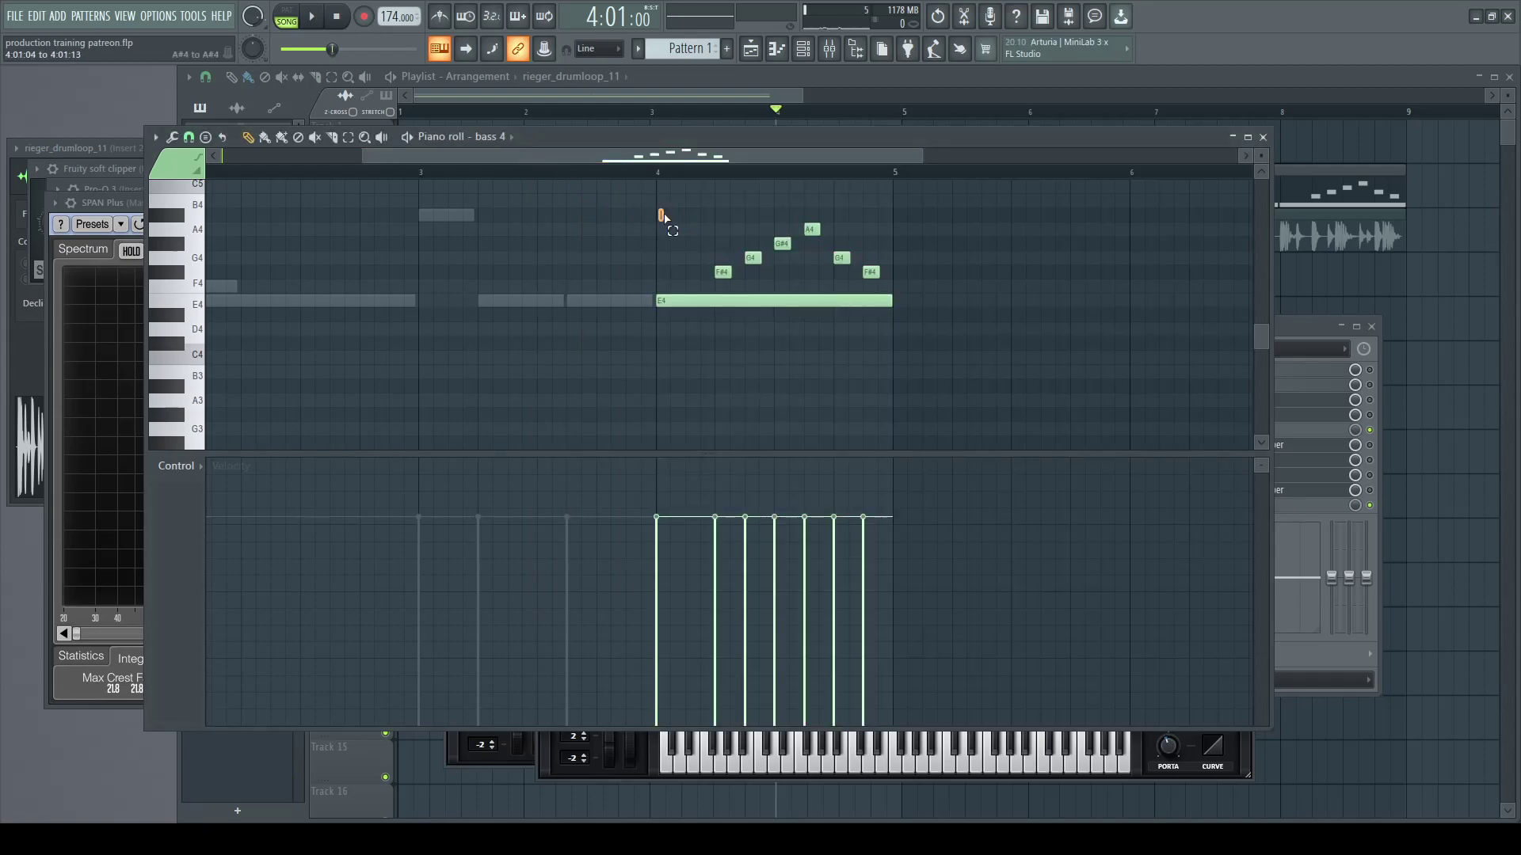
drag(659, 210, 906, 286)
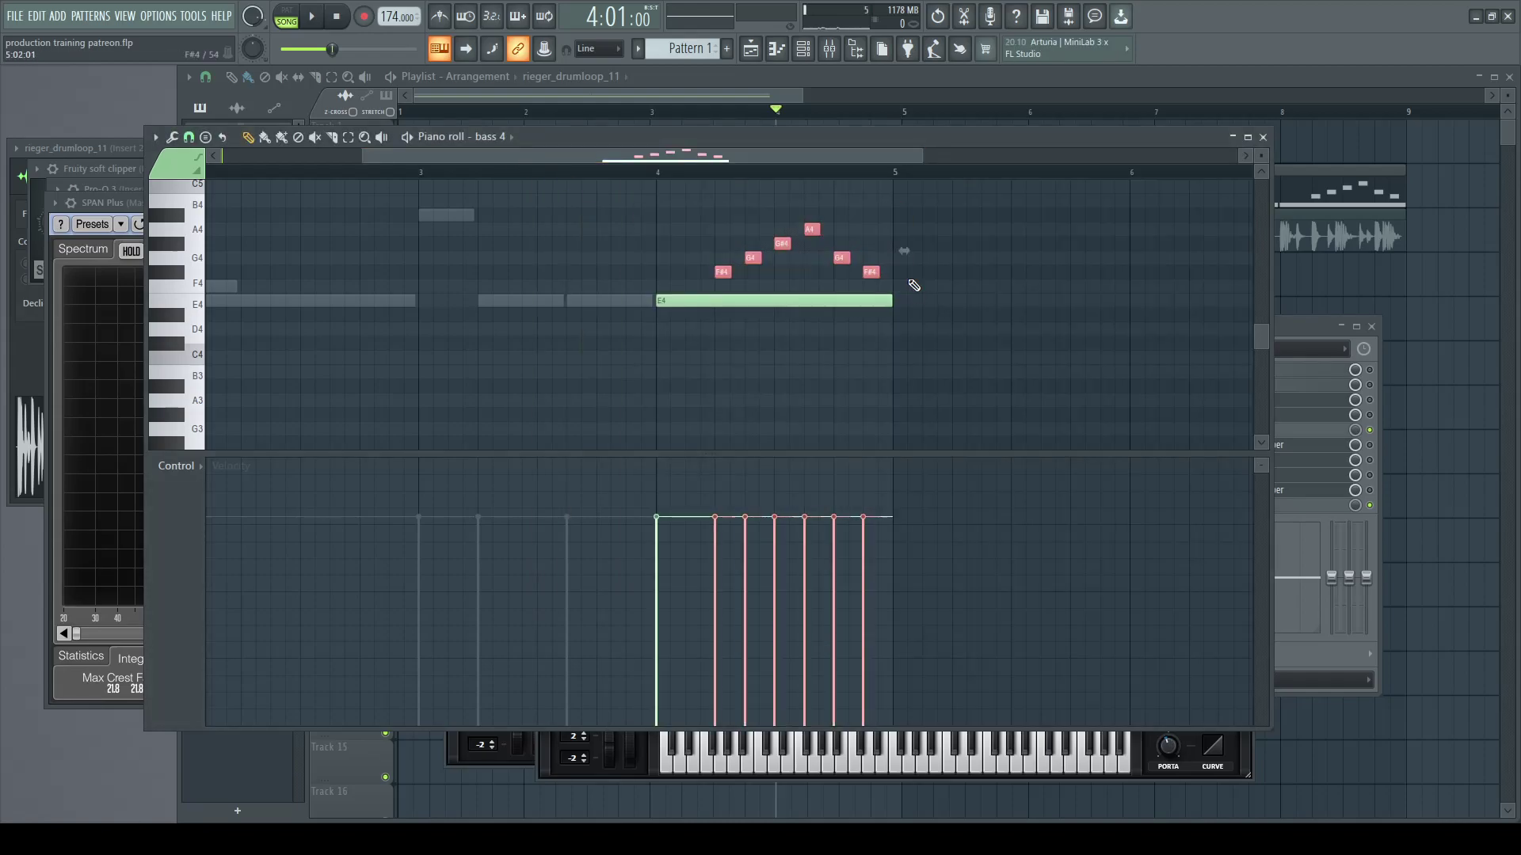
key(Delete)
key(space)
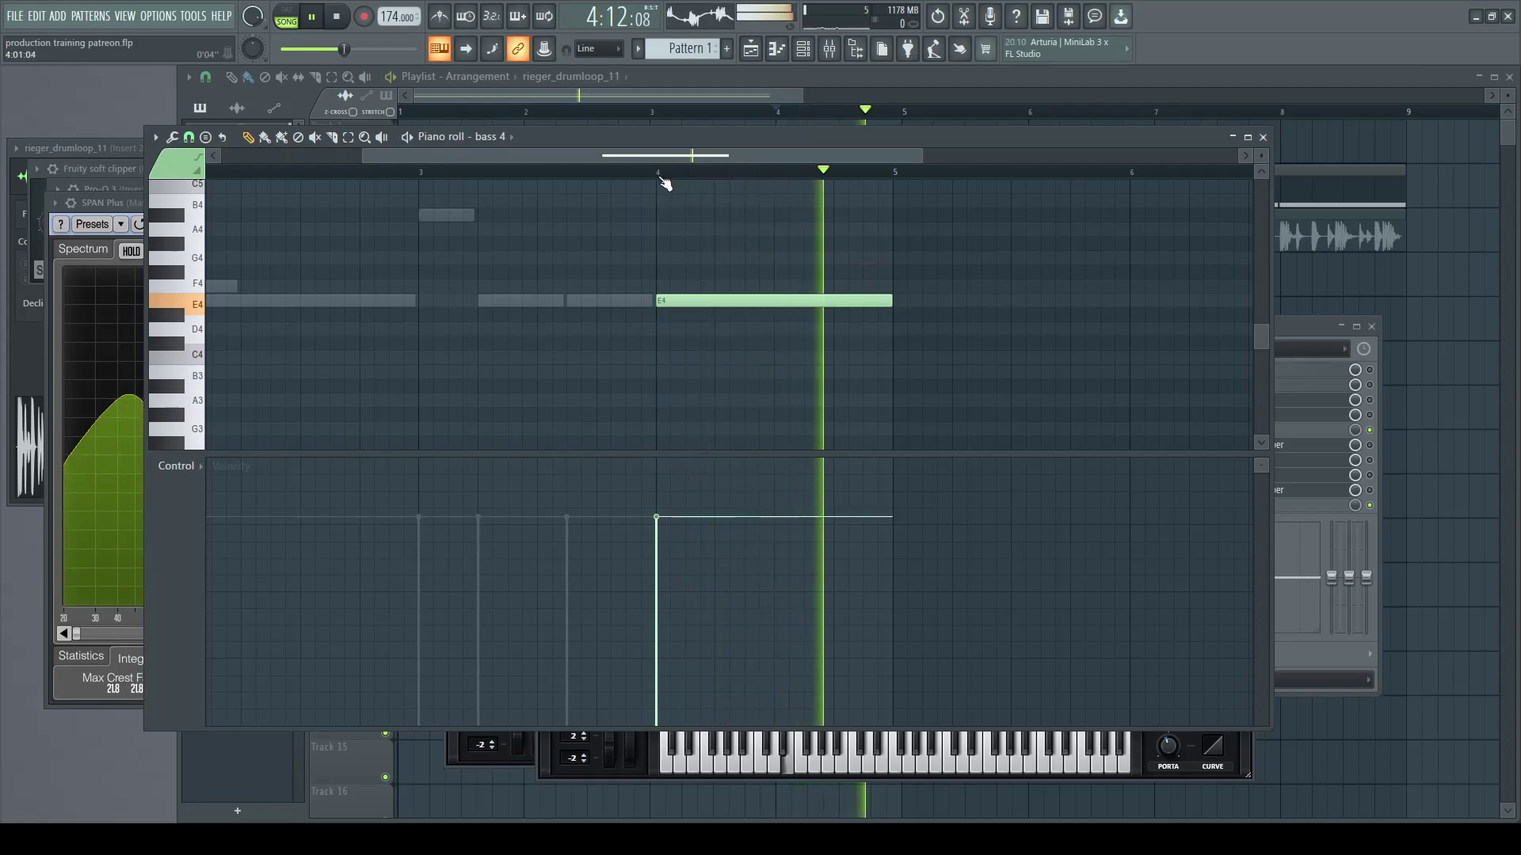
key(space)
key(space)
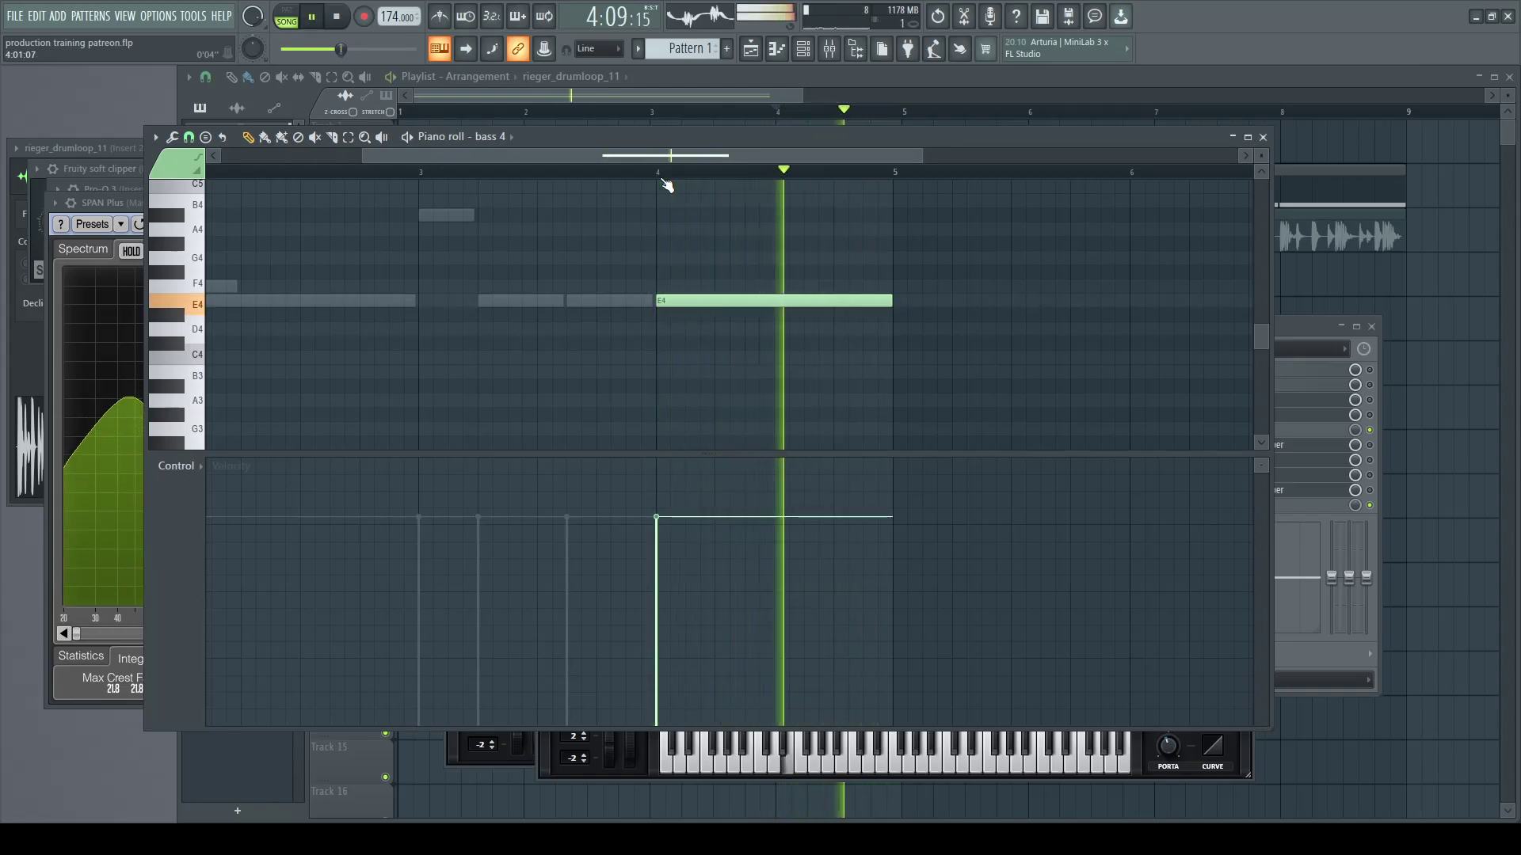
key(space)
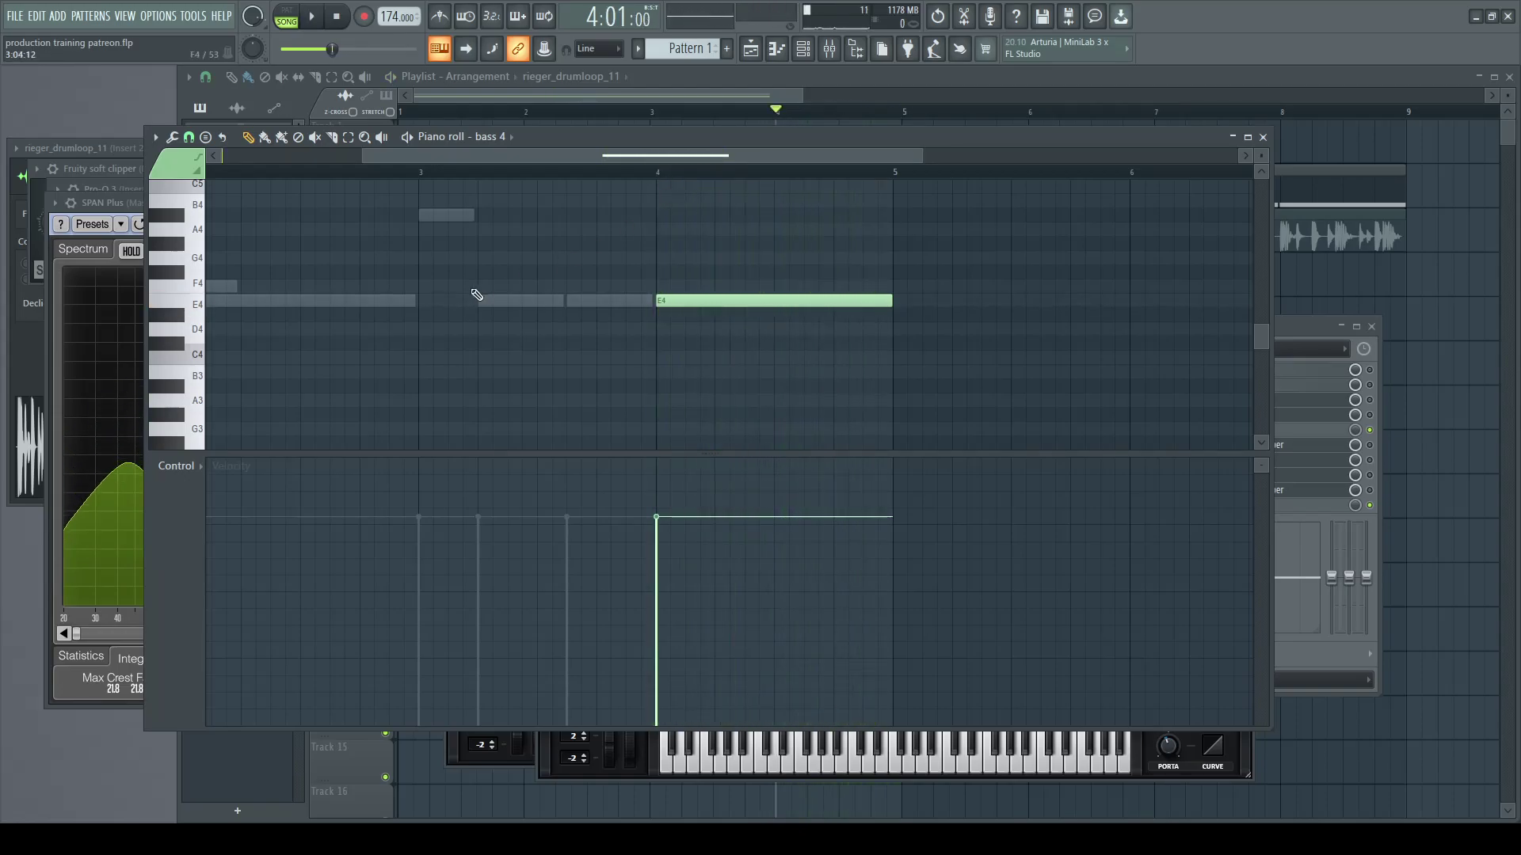
Step: Restore the deleted notes in bass 4's piano roll and audition them shifted slightly along the timeline and back in their original position
key(ctrl+z)
drag(248, 273, 730, 278)
key(space)
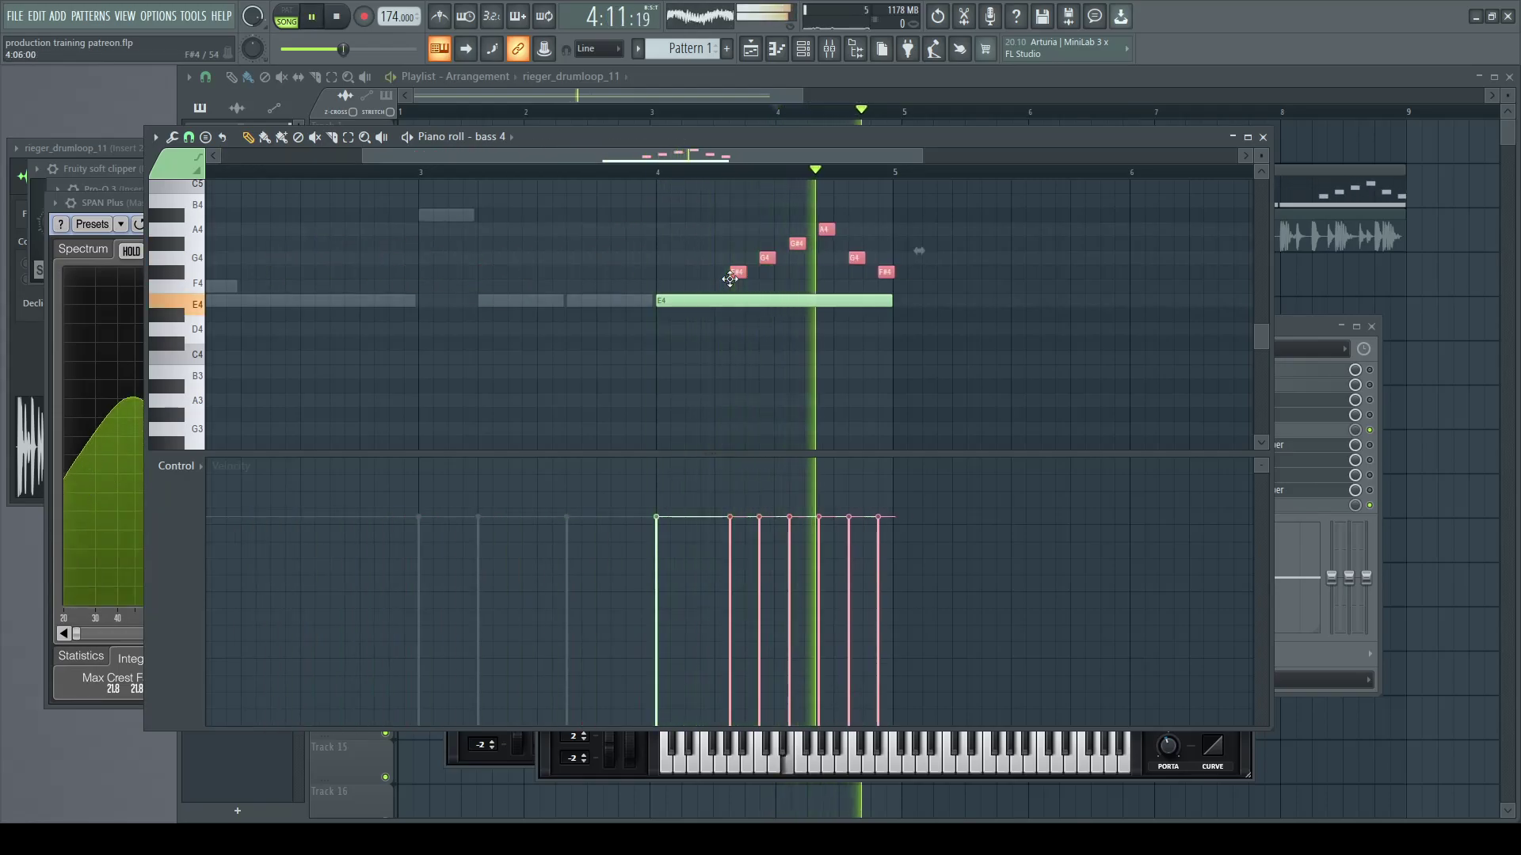
drag(729, 278, 719, 271)
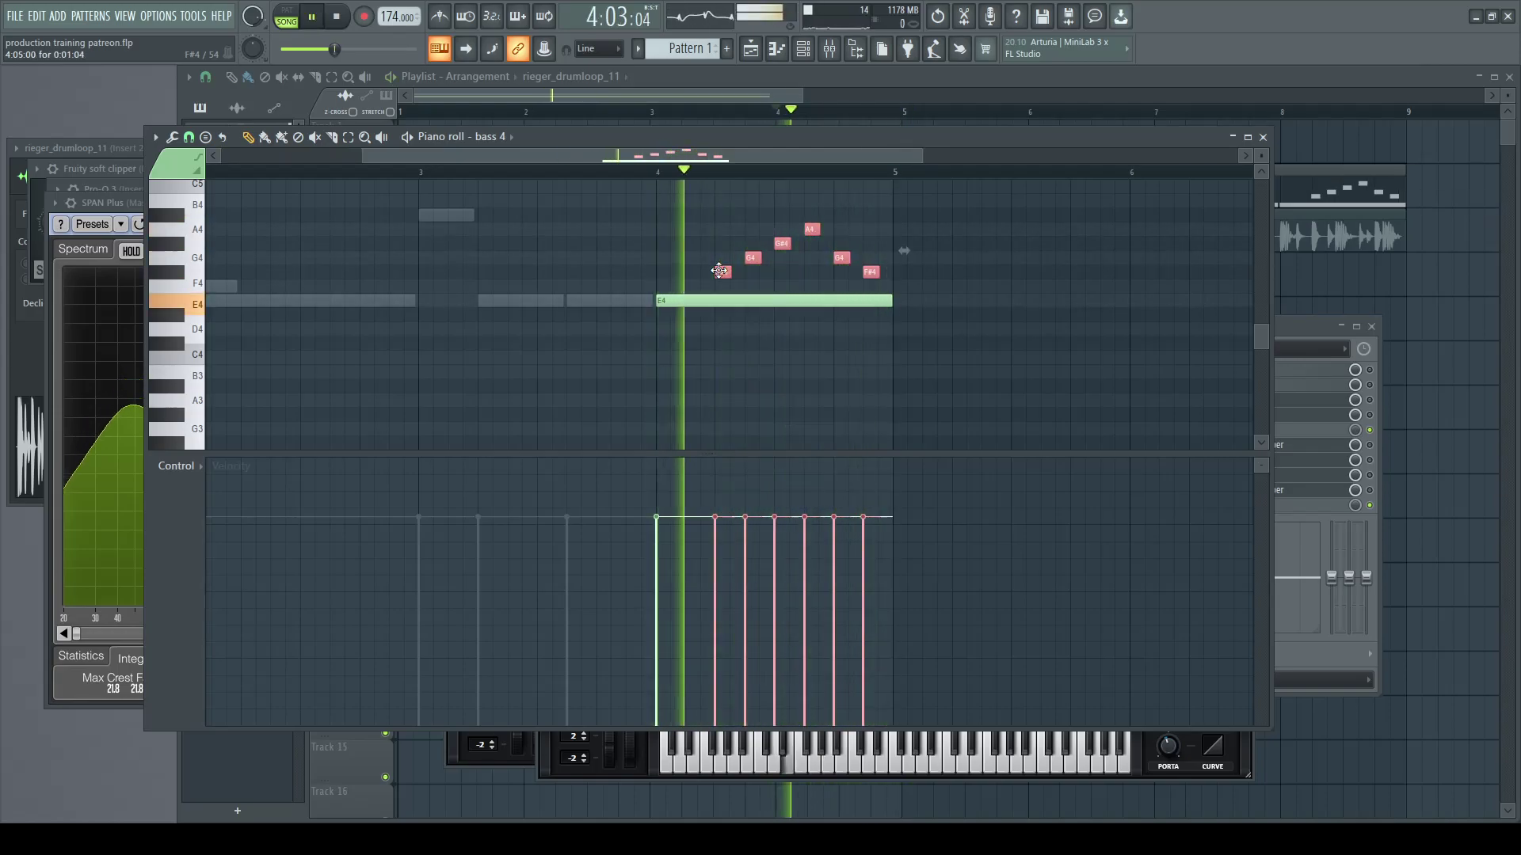
key(space)
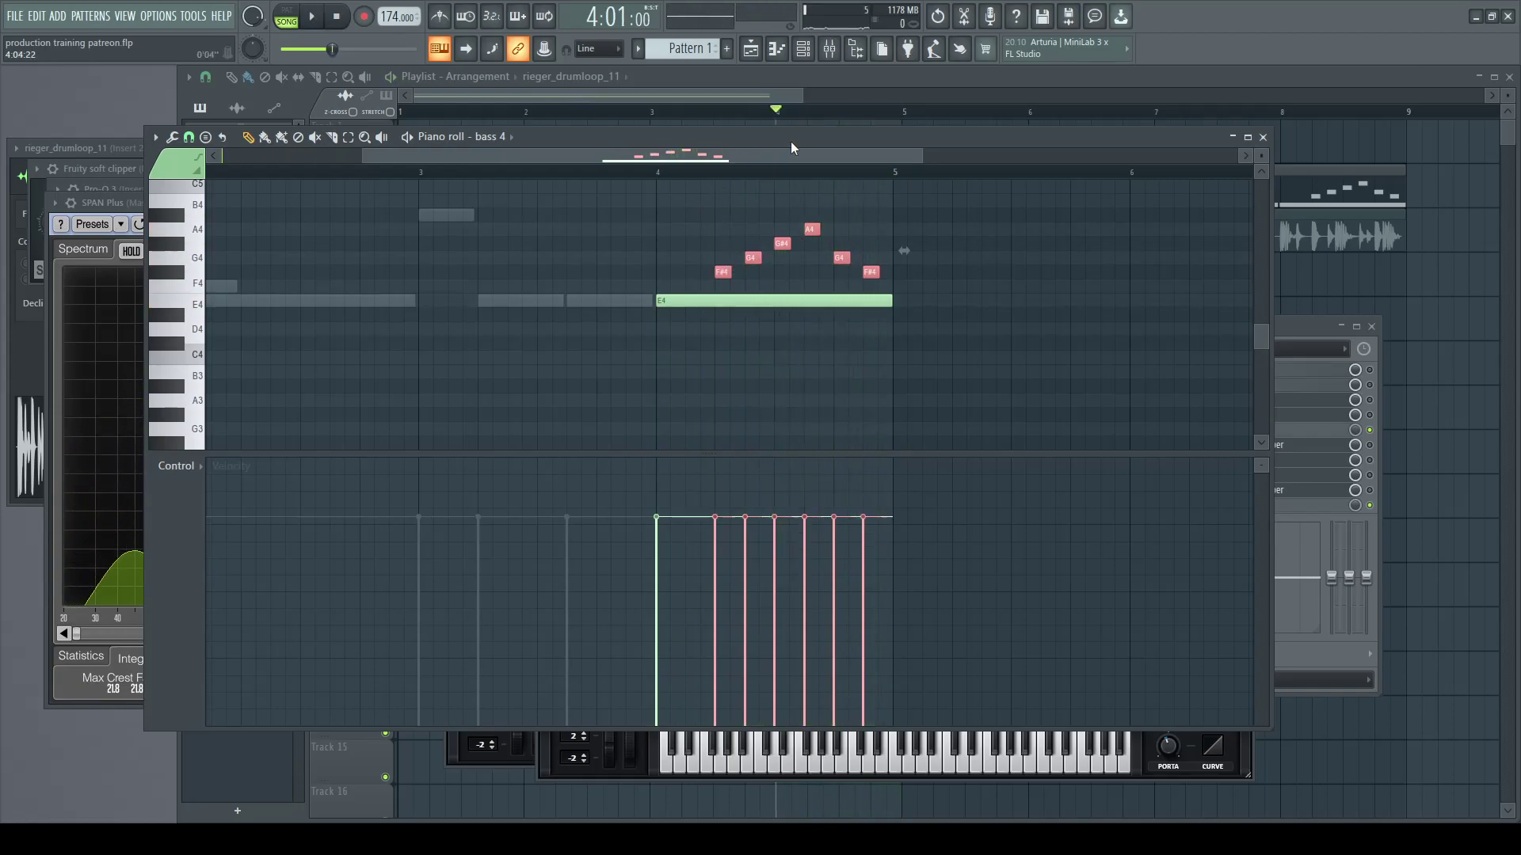
Step: Bring the mixer with Insert 1's effect slots in front of the playlist and return the song position to the start
click(1306, 326)
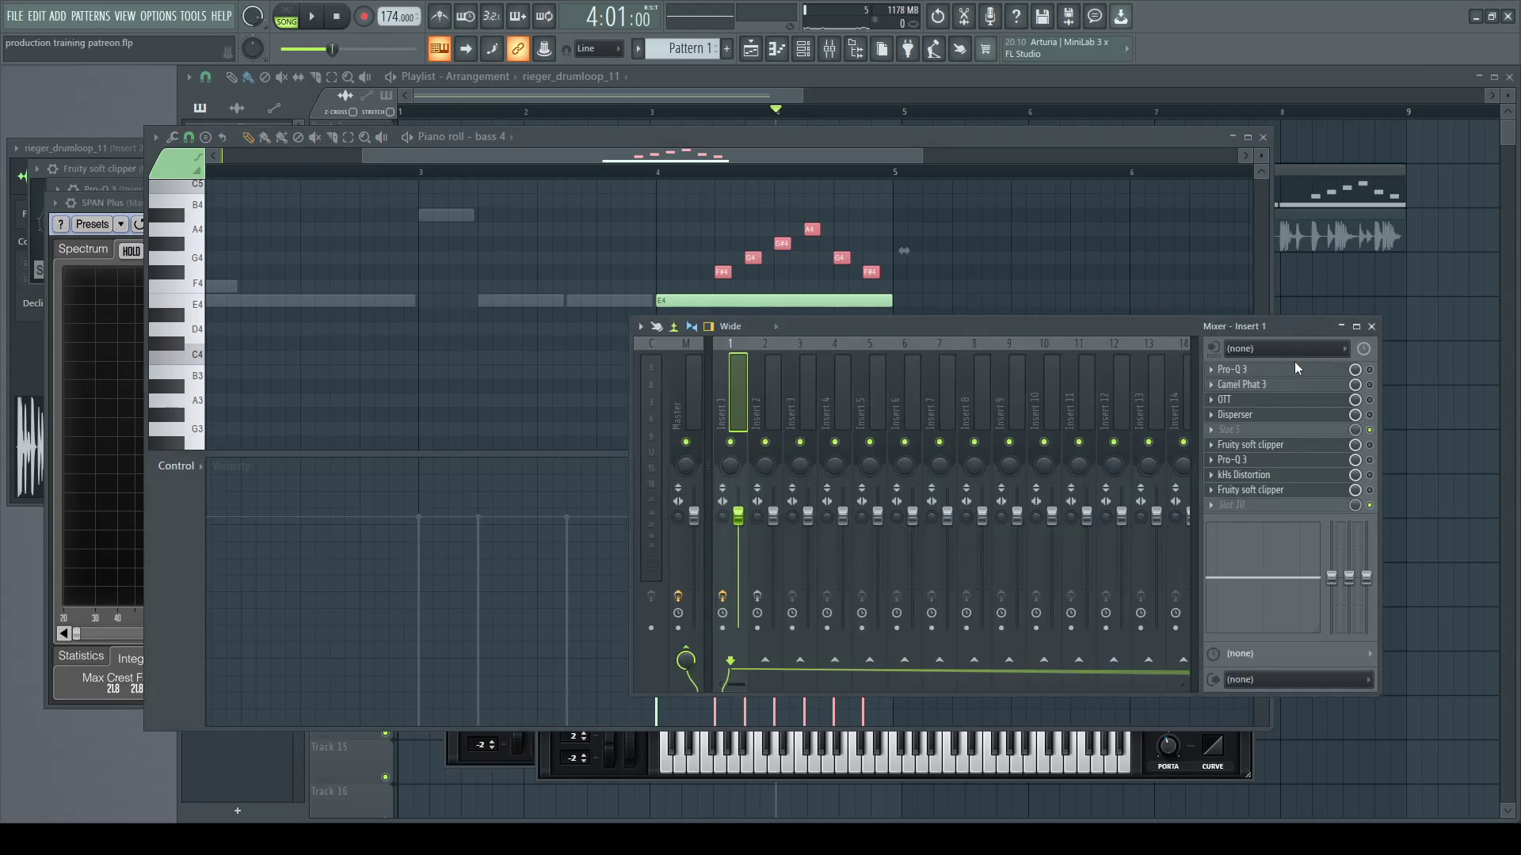
drag(801, 95, 833, 92)
click(830, 49)
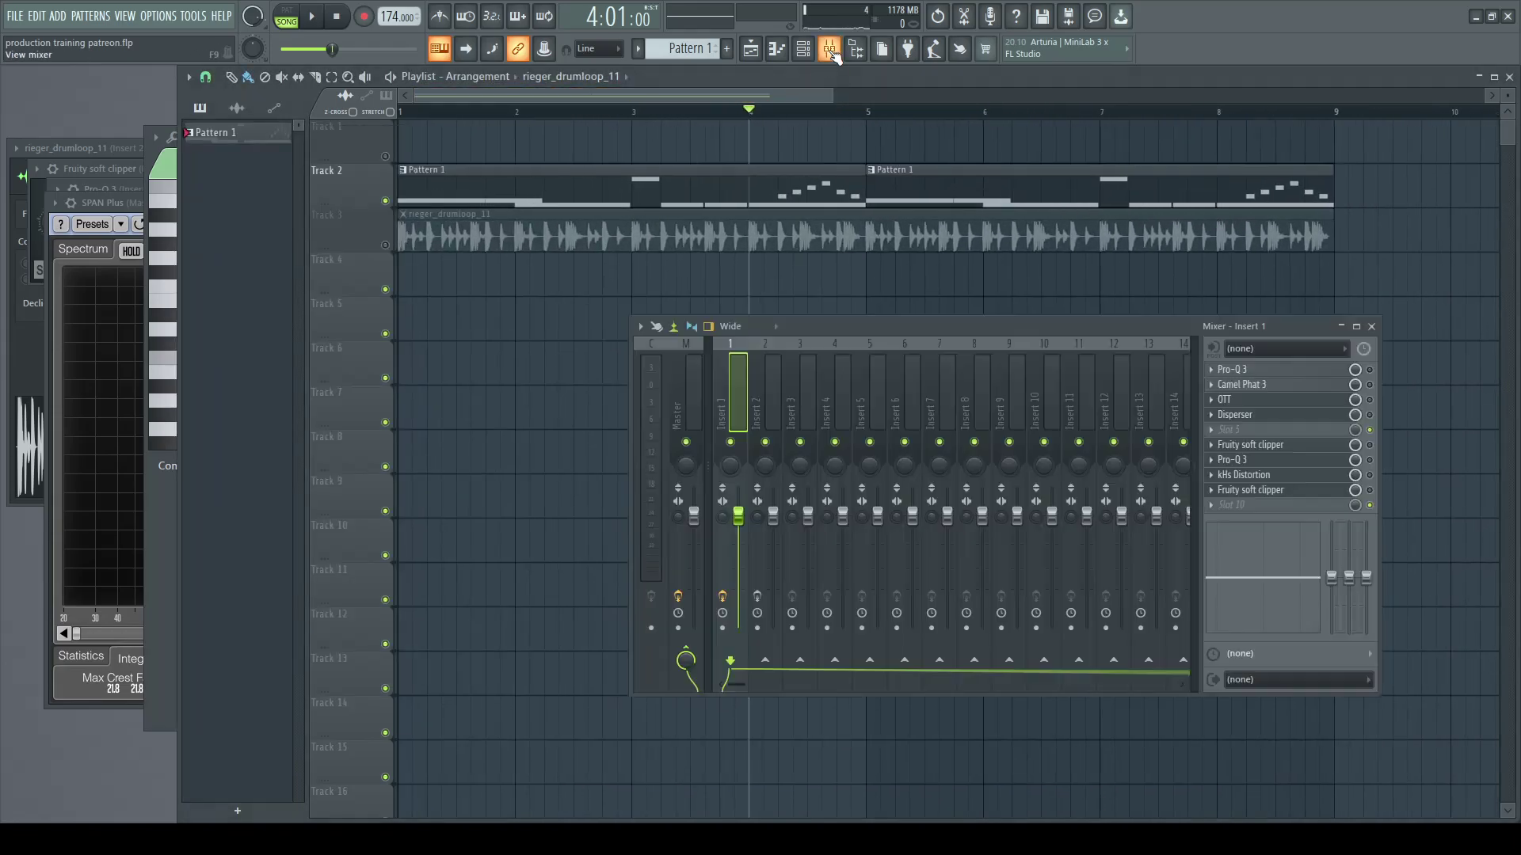
click(346, 17)
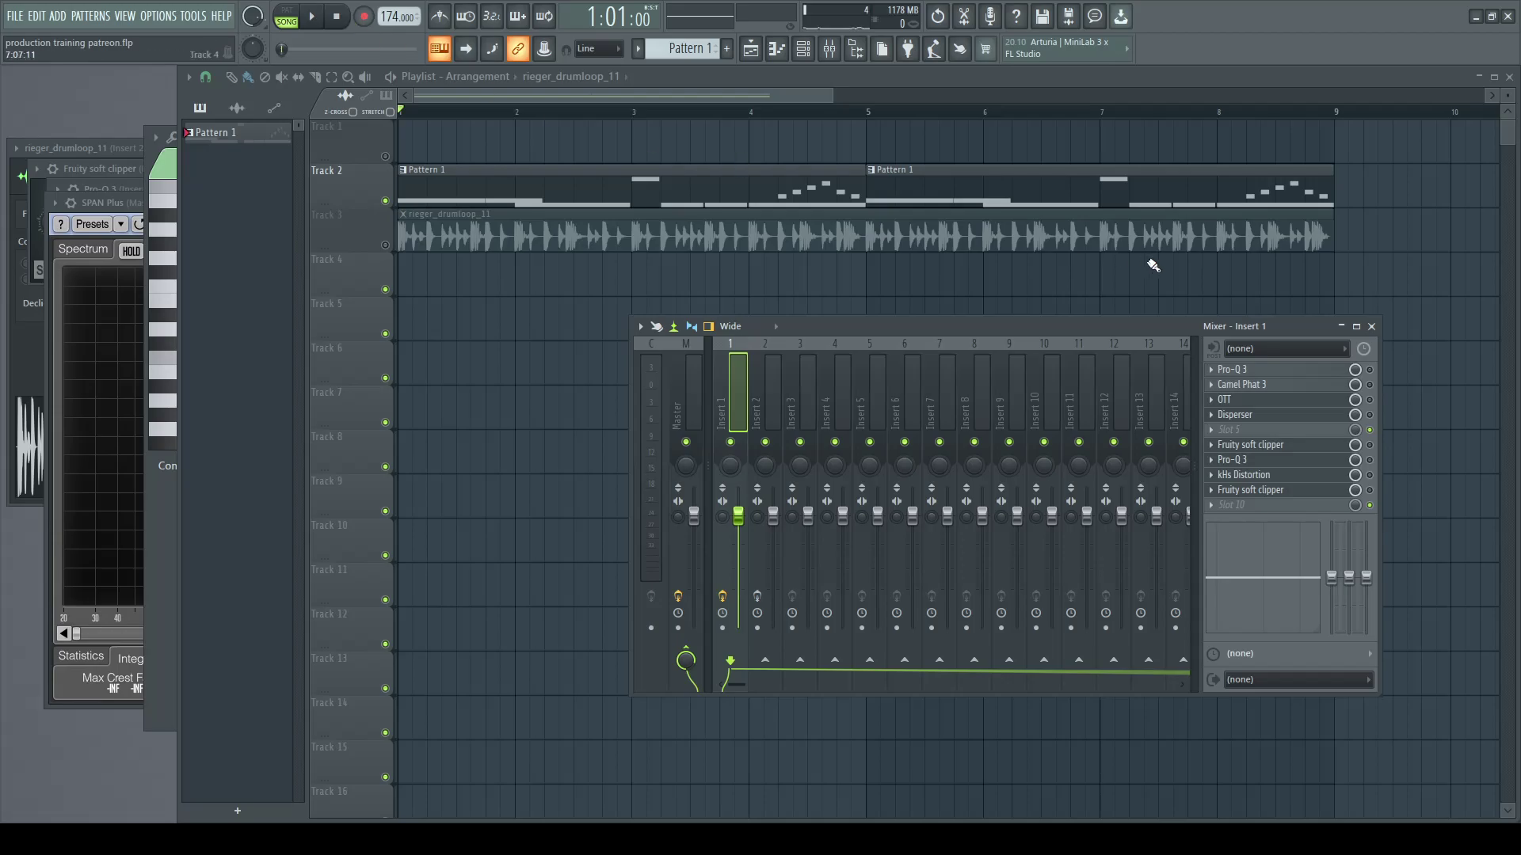
Step: Open Insert 1's first Pro-Q 3 and view its EQ curve, unmute bass 1, bass 2 and bass 3, and start playback
click(1334, 372)
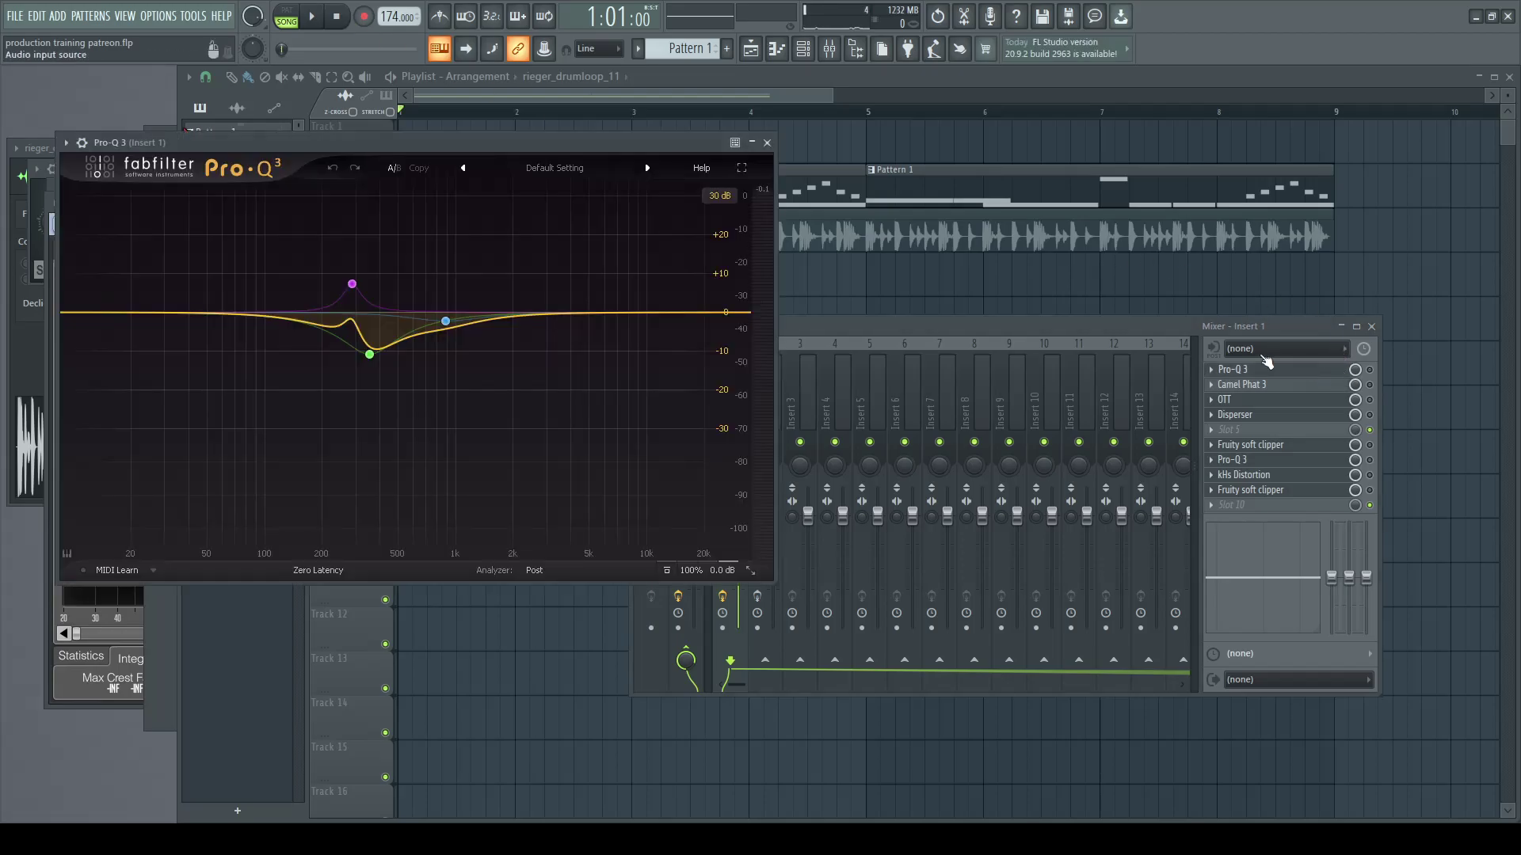
drag(548, 145, 705, 146)
mouse_move(539, 348)
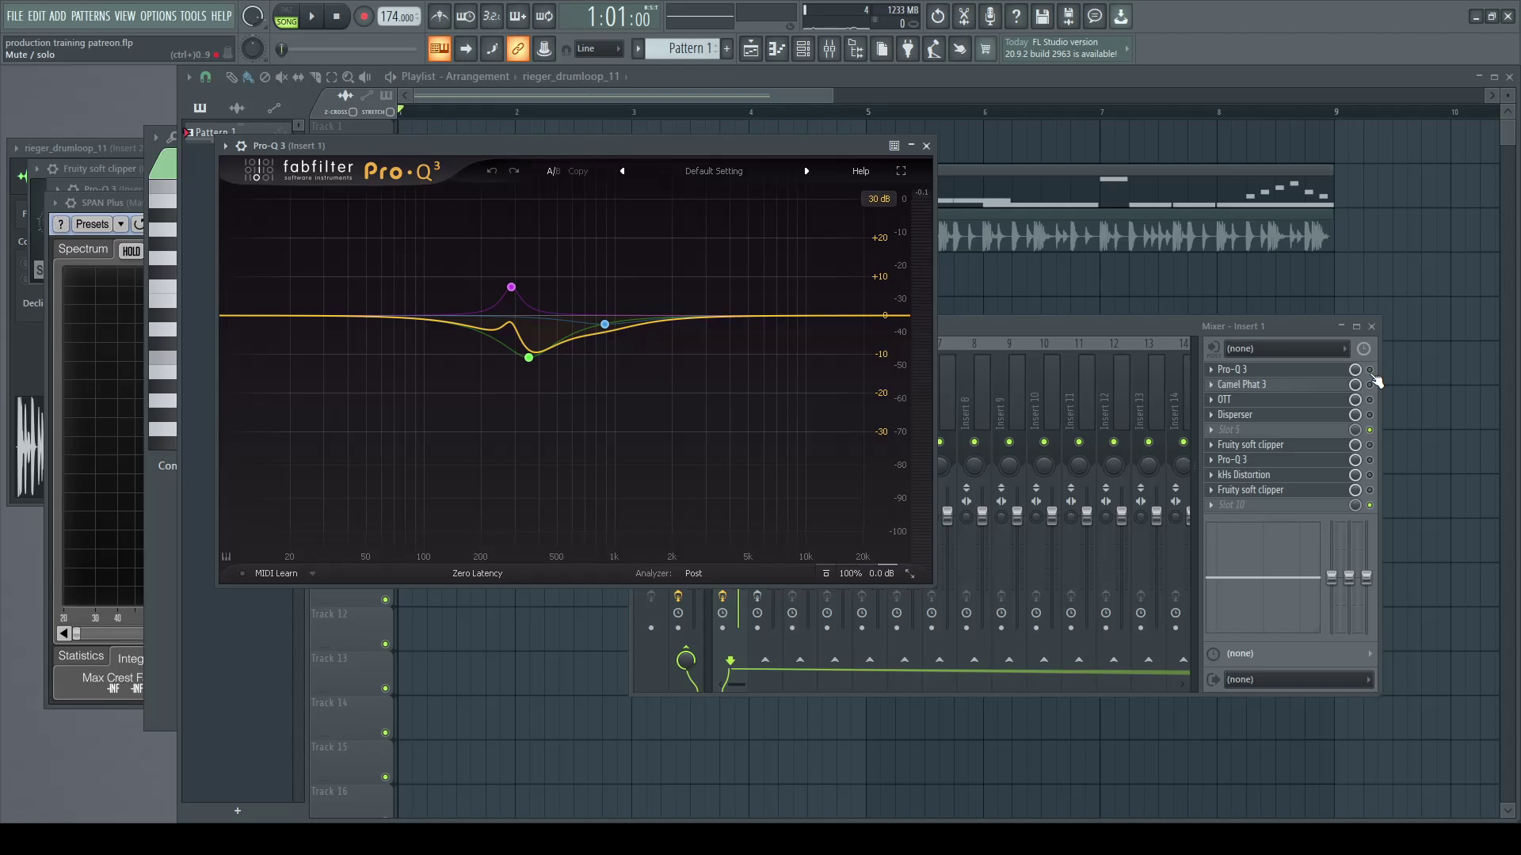
key(space)
key(space)
key(F6)
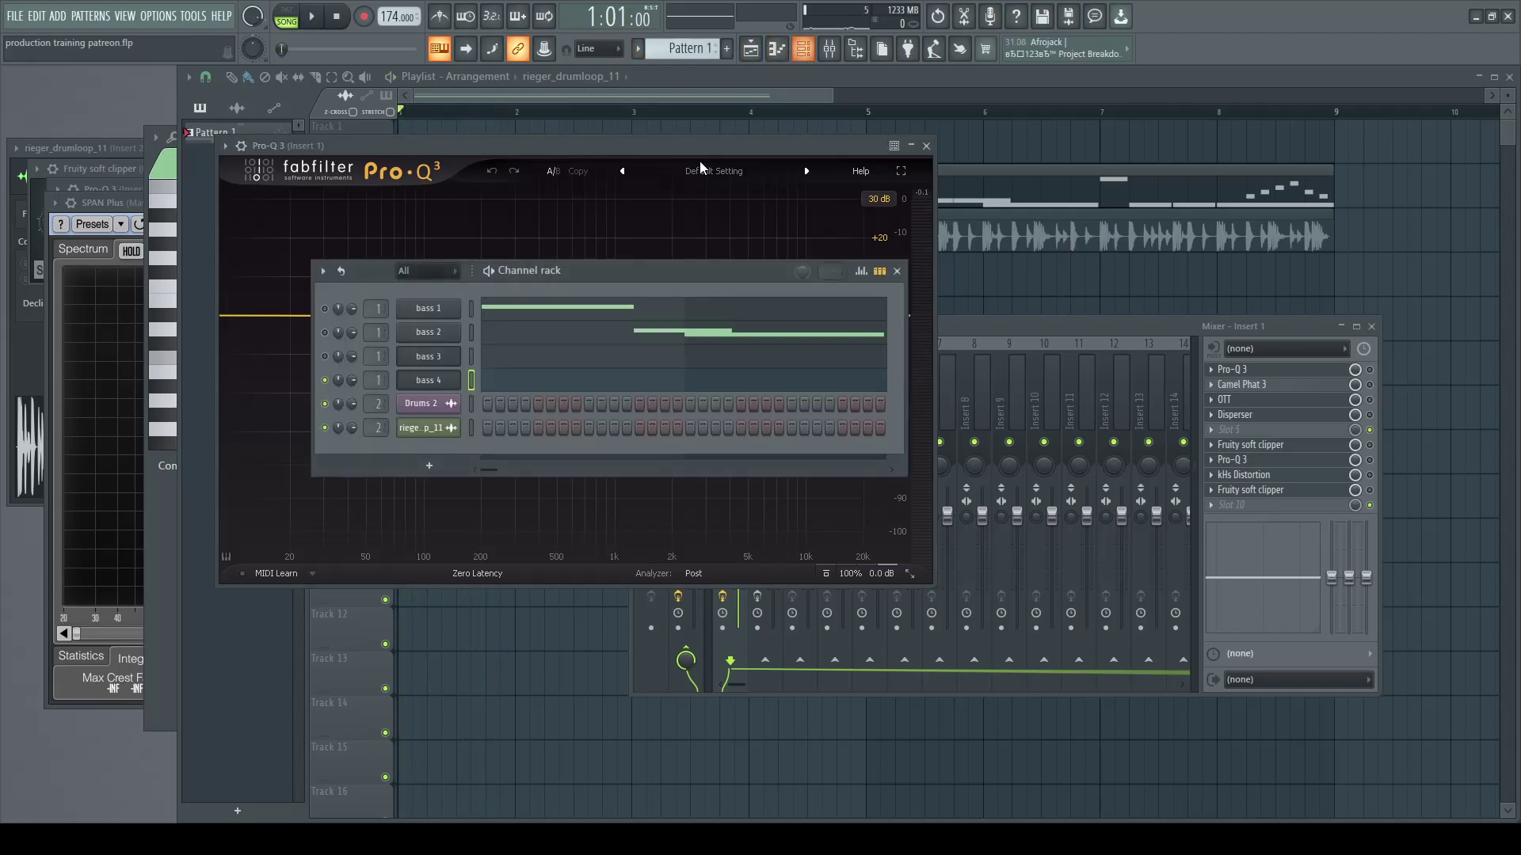
key(space)
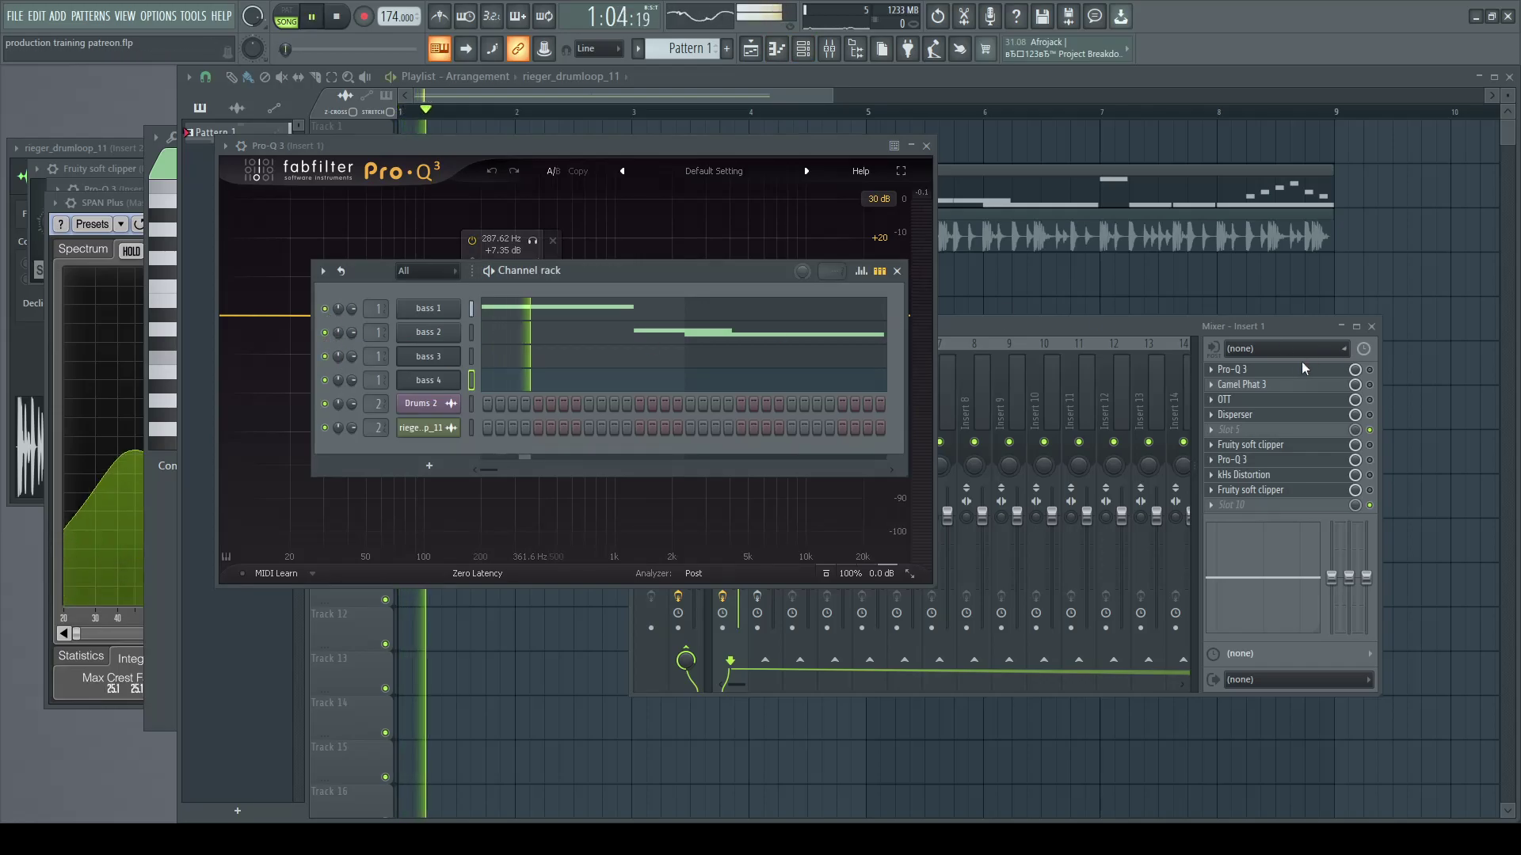
Step: Enable the first Pro-Q 3 on Insert 1 and compare the song with and without it
click(1153, 331)
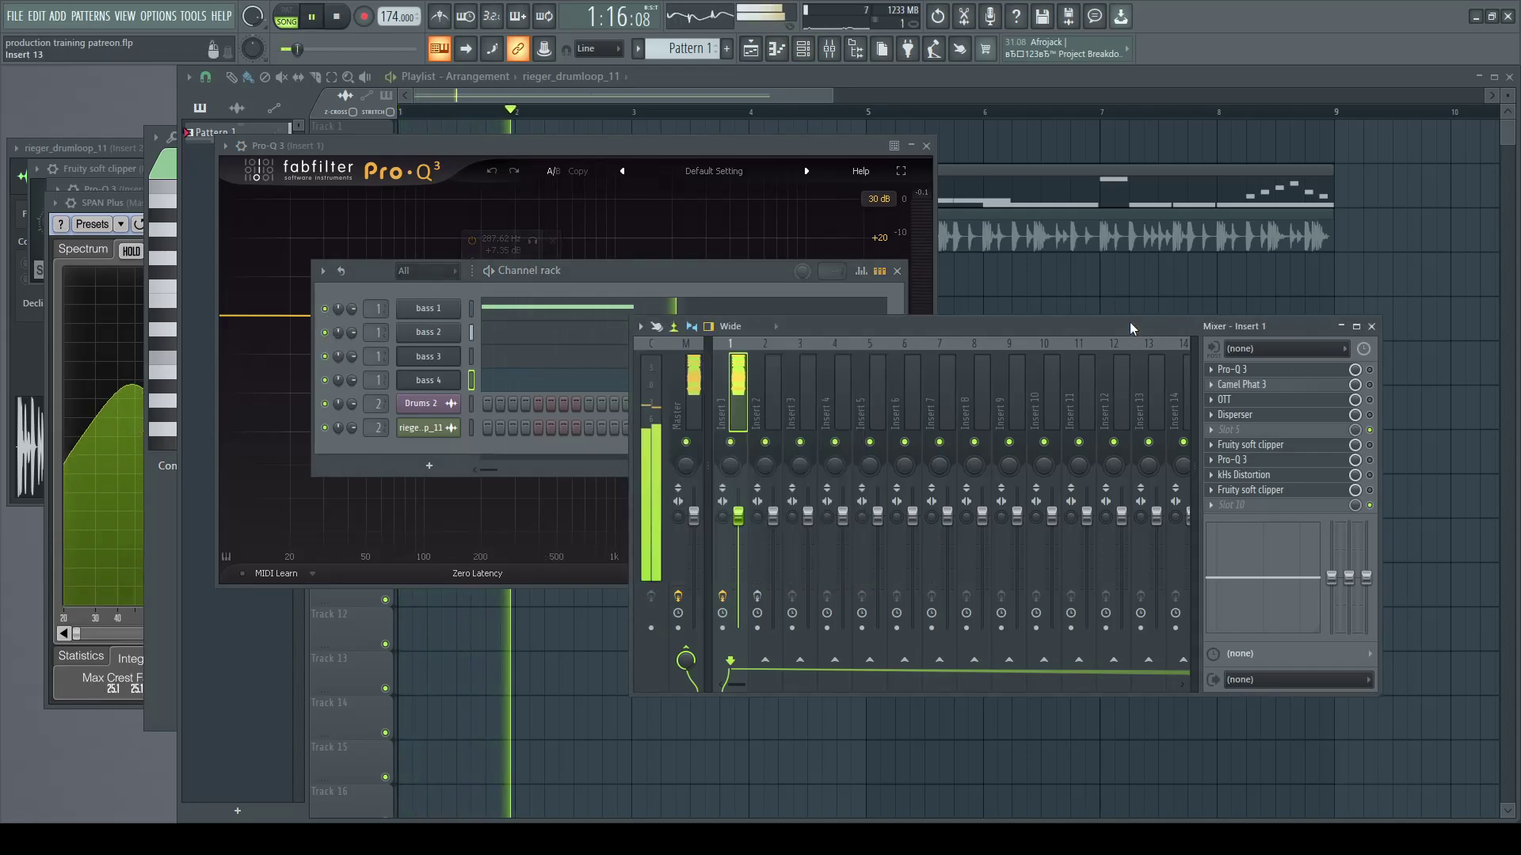
click(1369, 371)
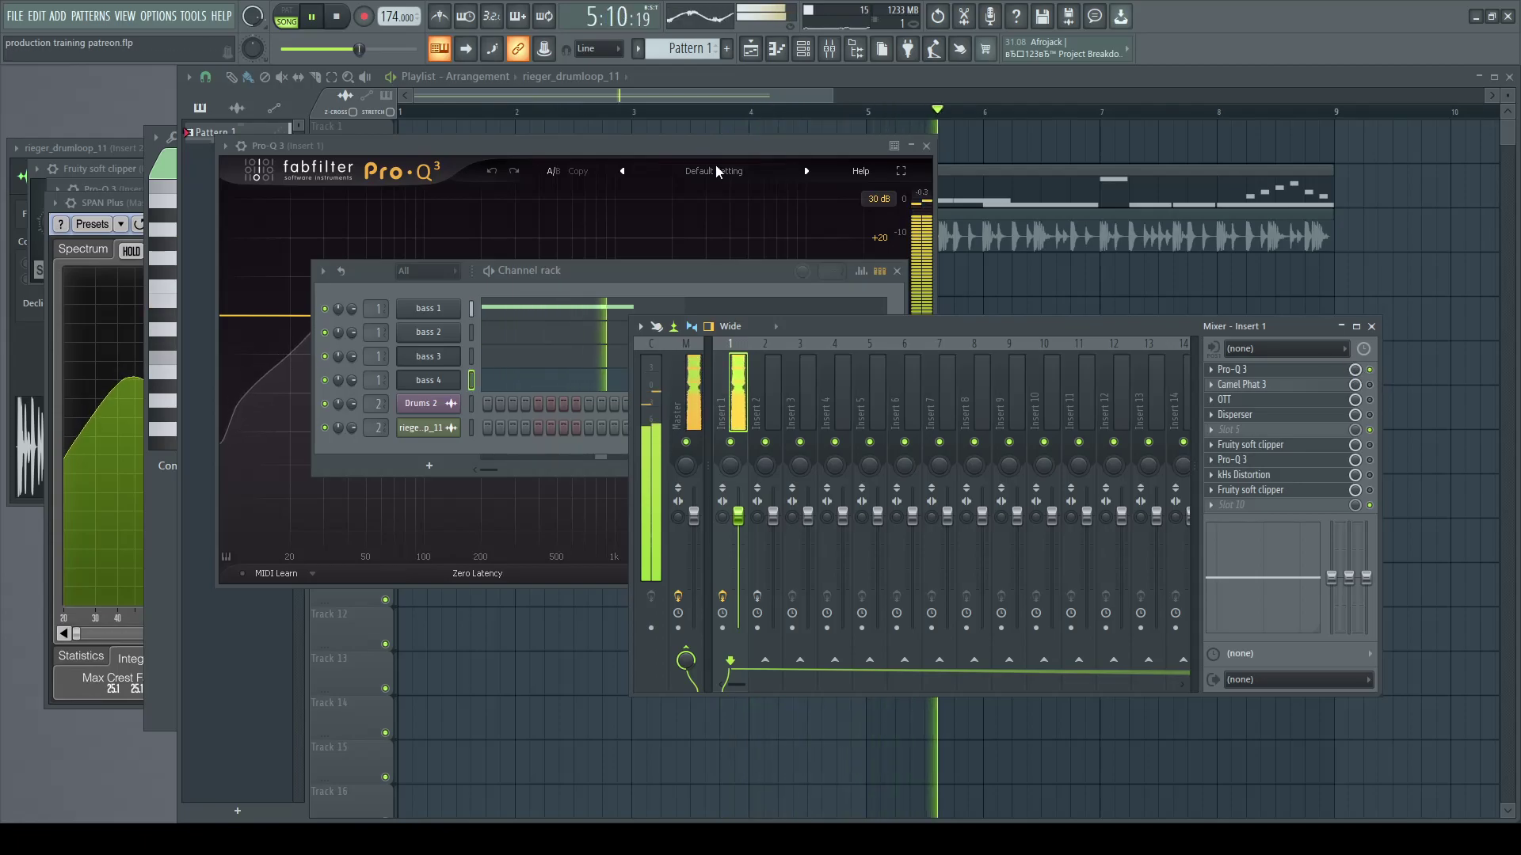
key(space)
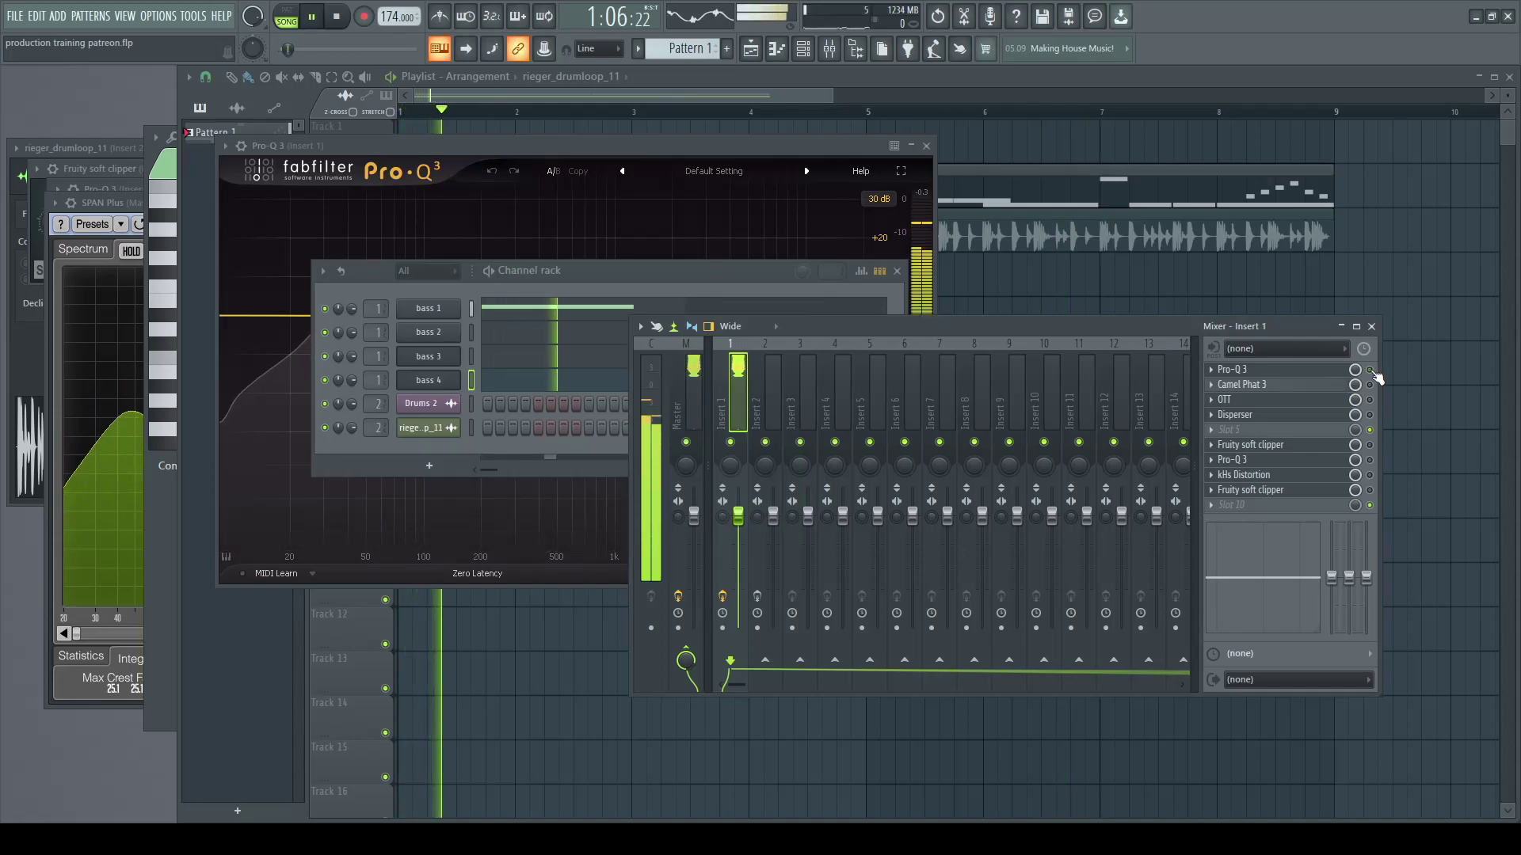
key(space)
key(space)
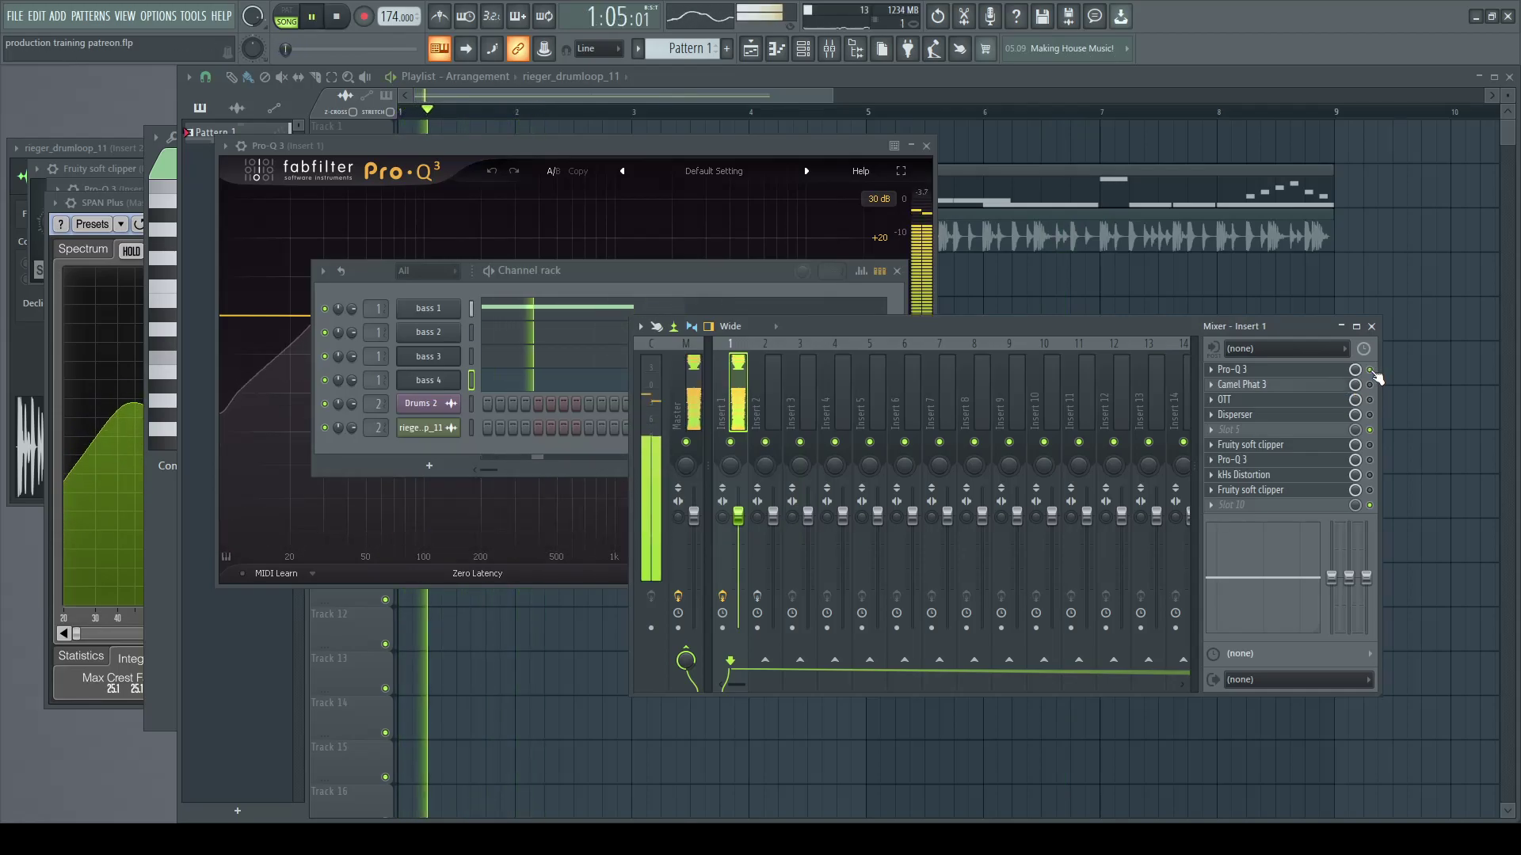
key(space)
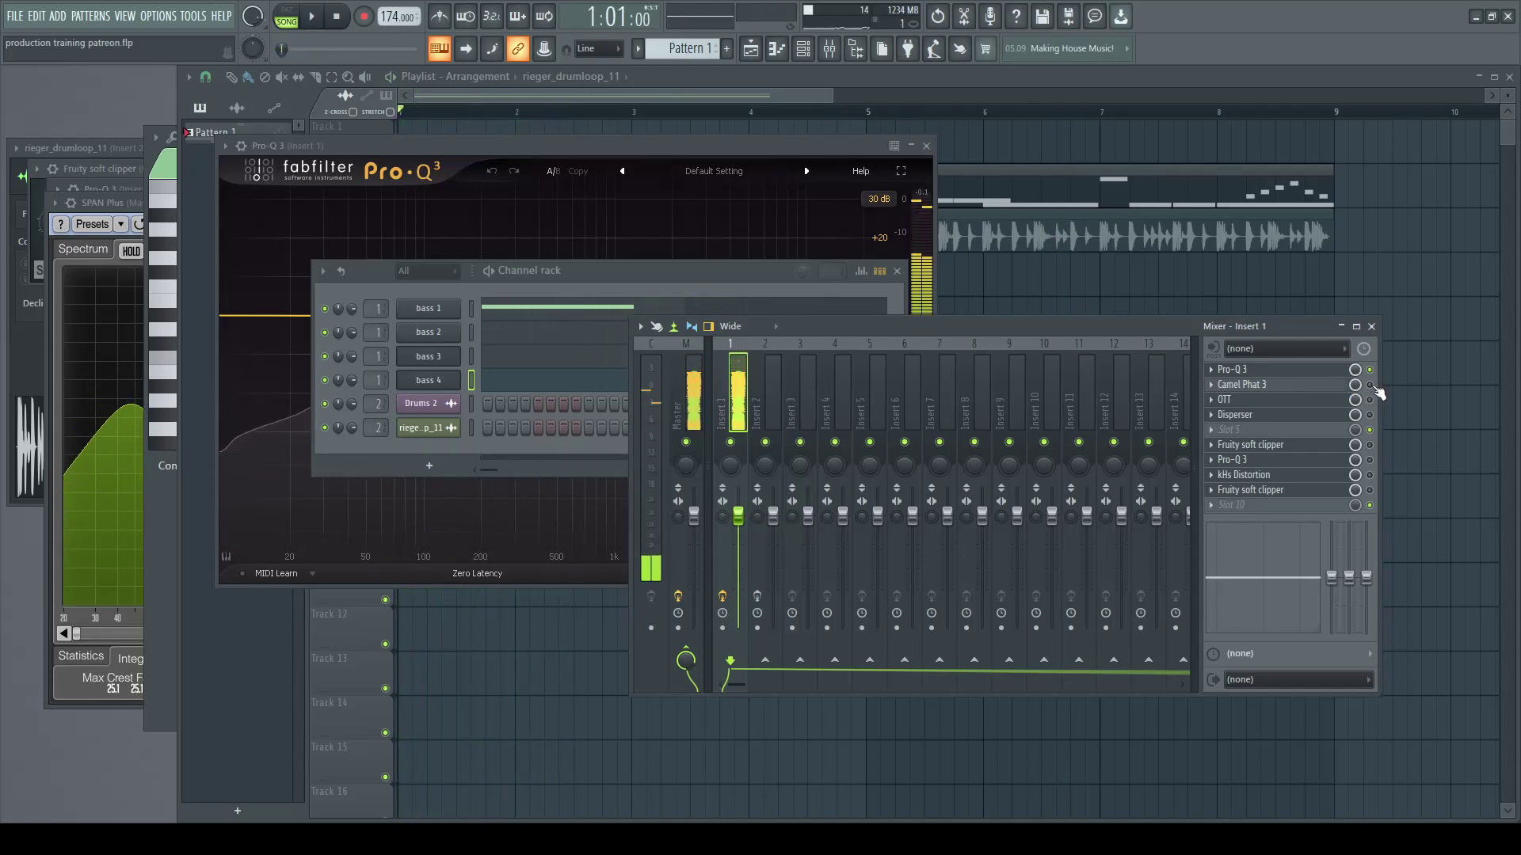
Step: Open Camel Phat 3 from Insert 1's effect chain and examine its distortion settings
click(1325, 386)
click(1325, 388)
click(1325, 387)
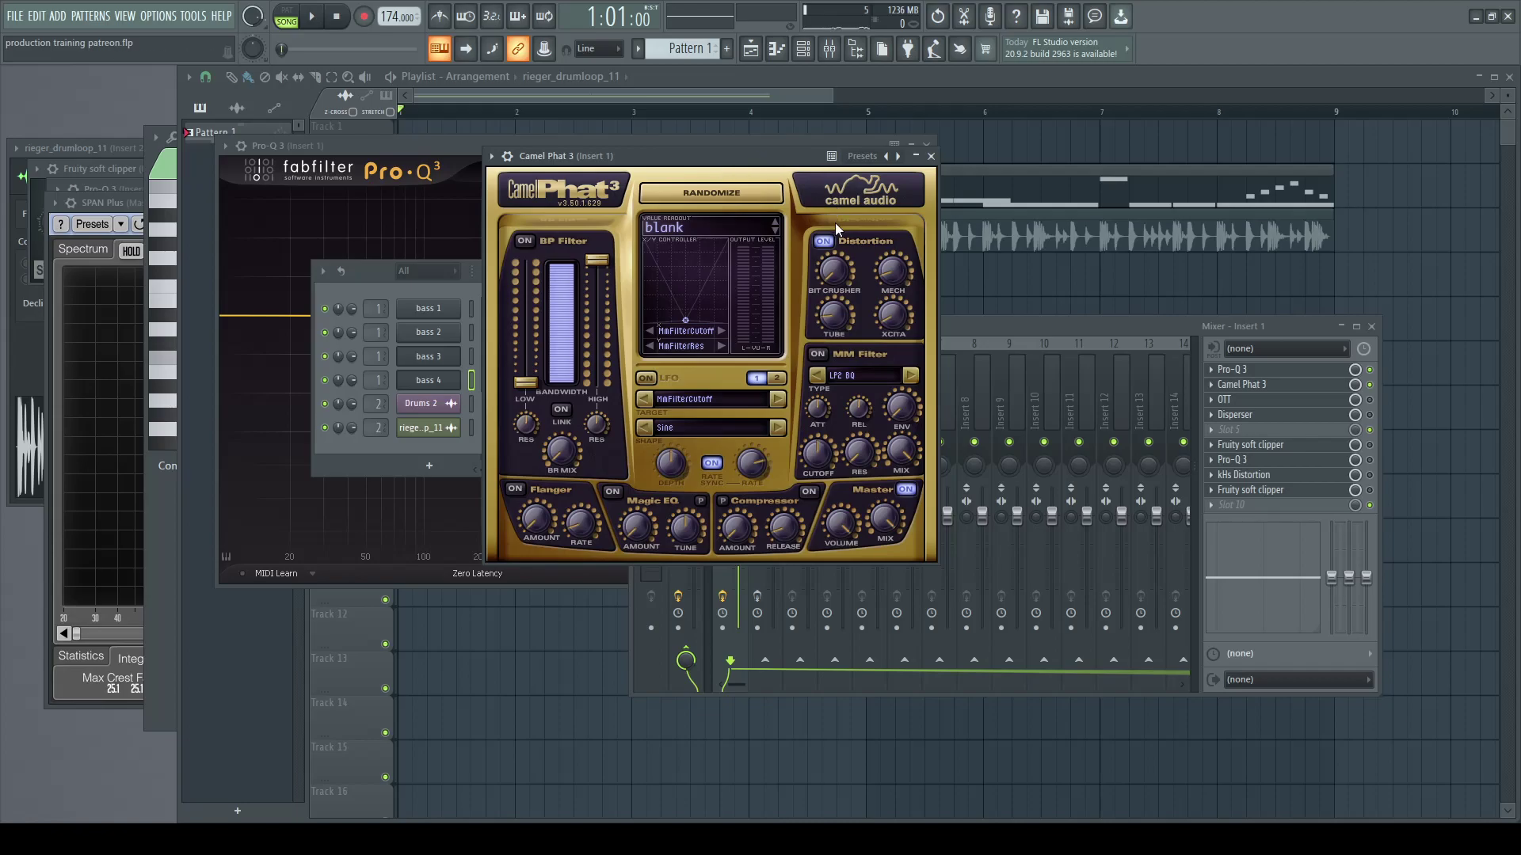
mouse_move(837, 309)
drag(787, 164, 726, 150)
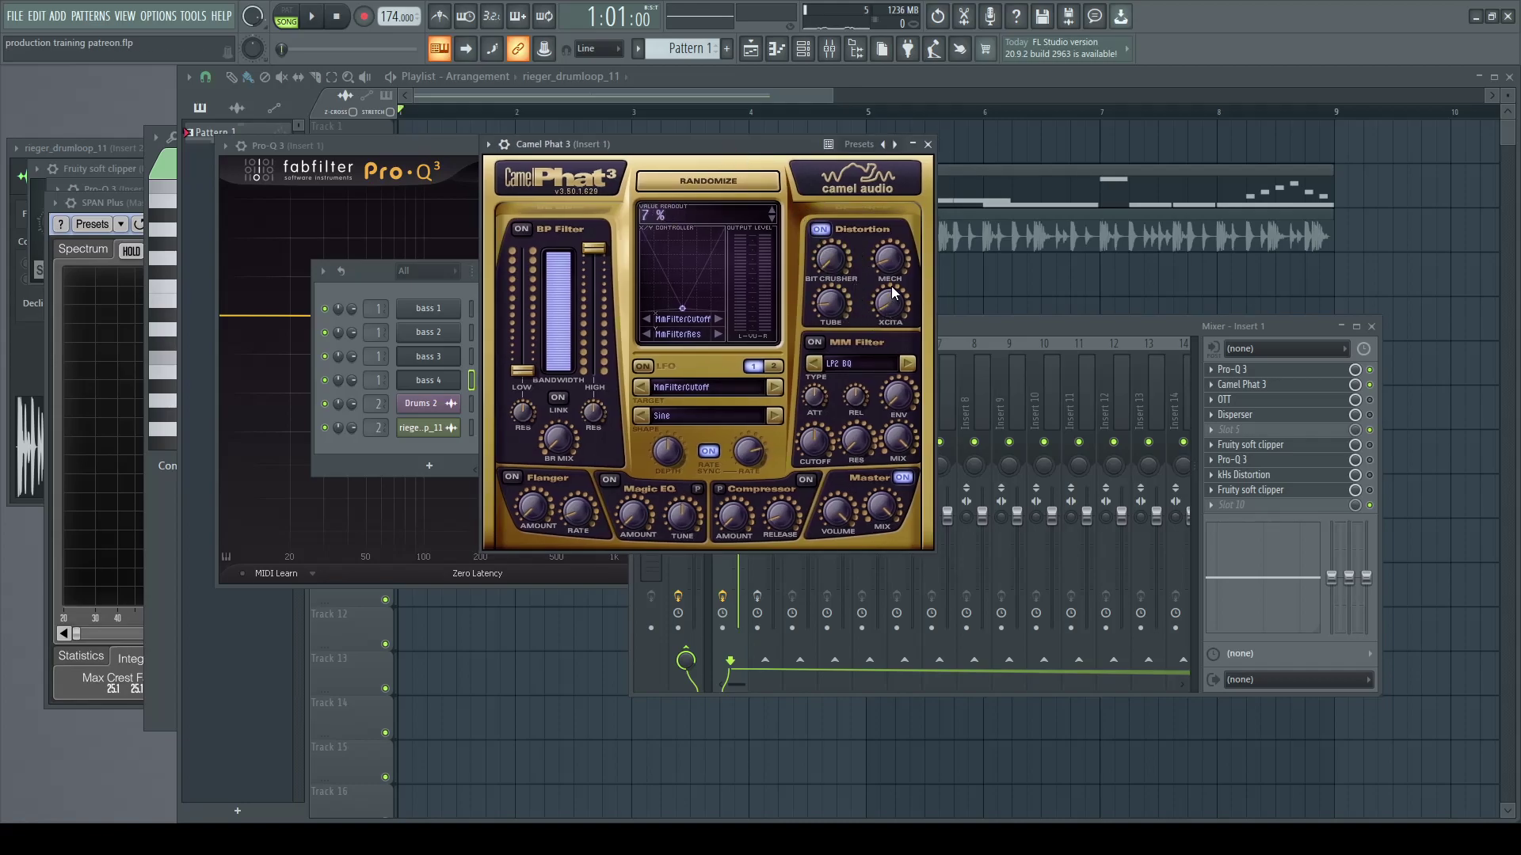
mouse_move(729, 140)
mouse_down()
mouse_move(751, 139)
mouse_move(729, 140)
mouse_up()
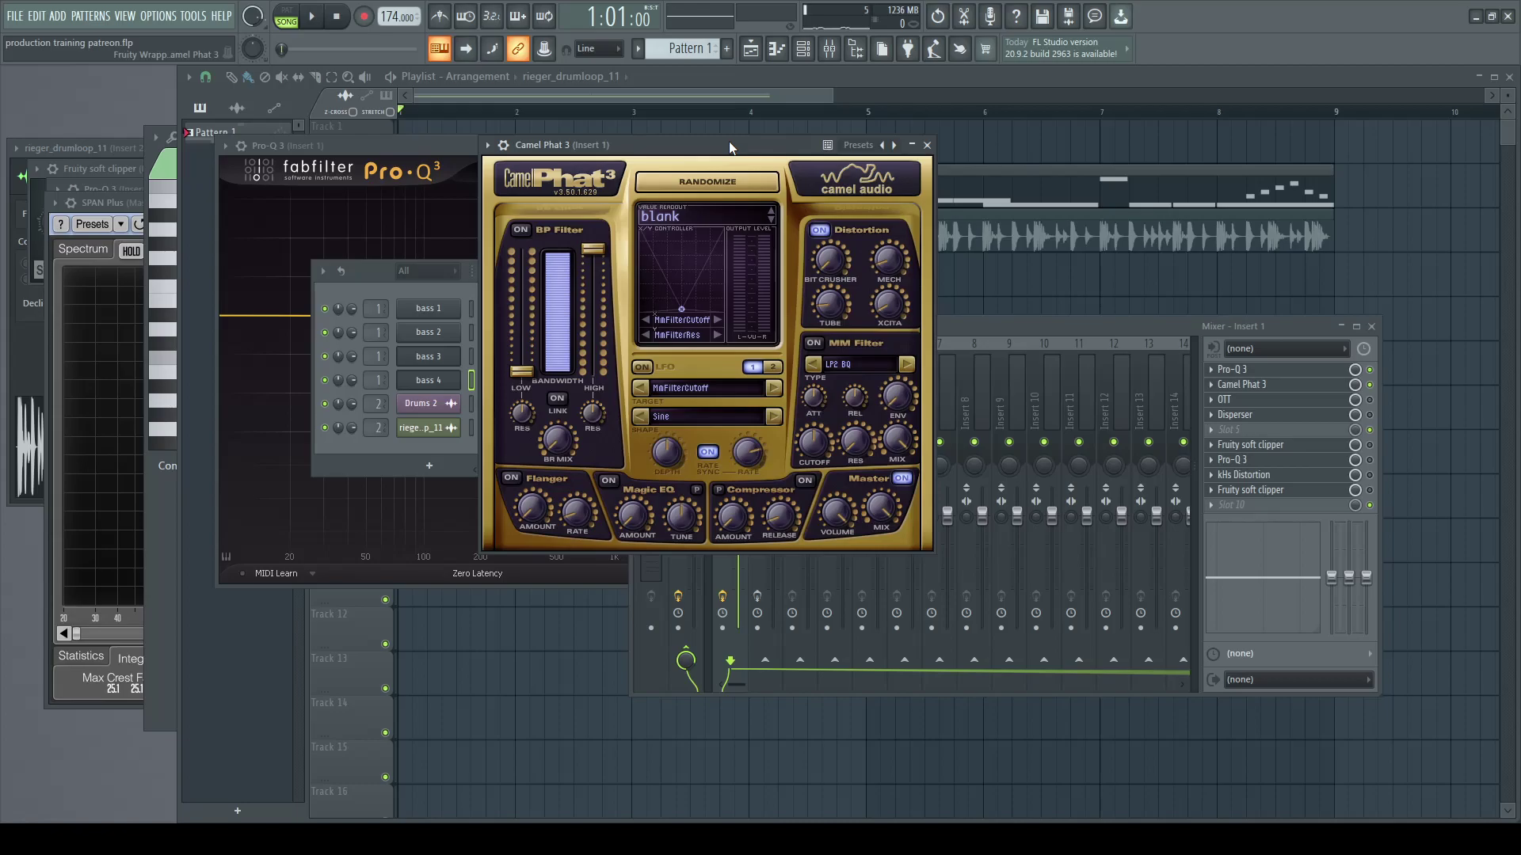
Step: Compare the song with Camel Phat 3 bypassed and active on Insert 1, leaving the effect enabled
click(1378, 387)
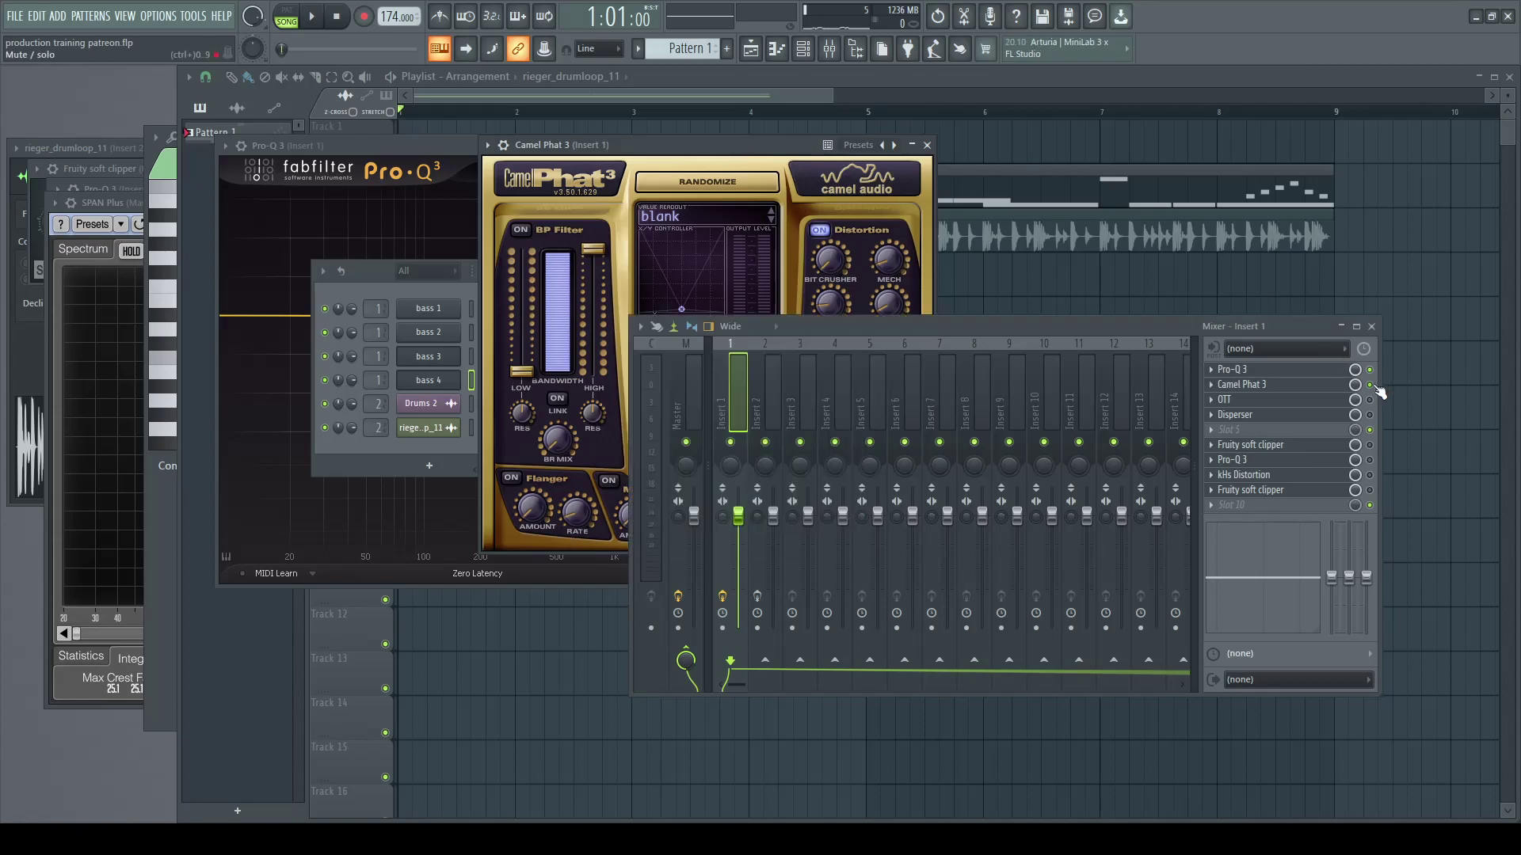
key(space)
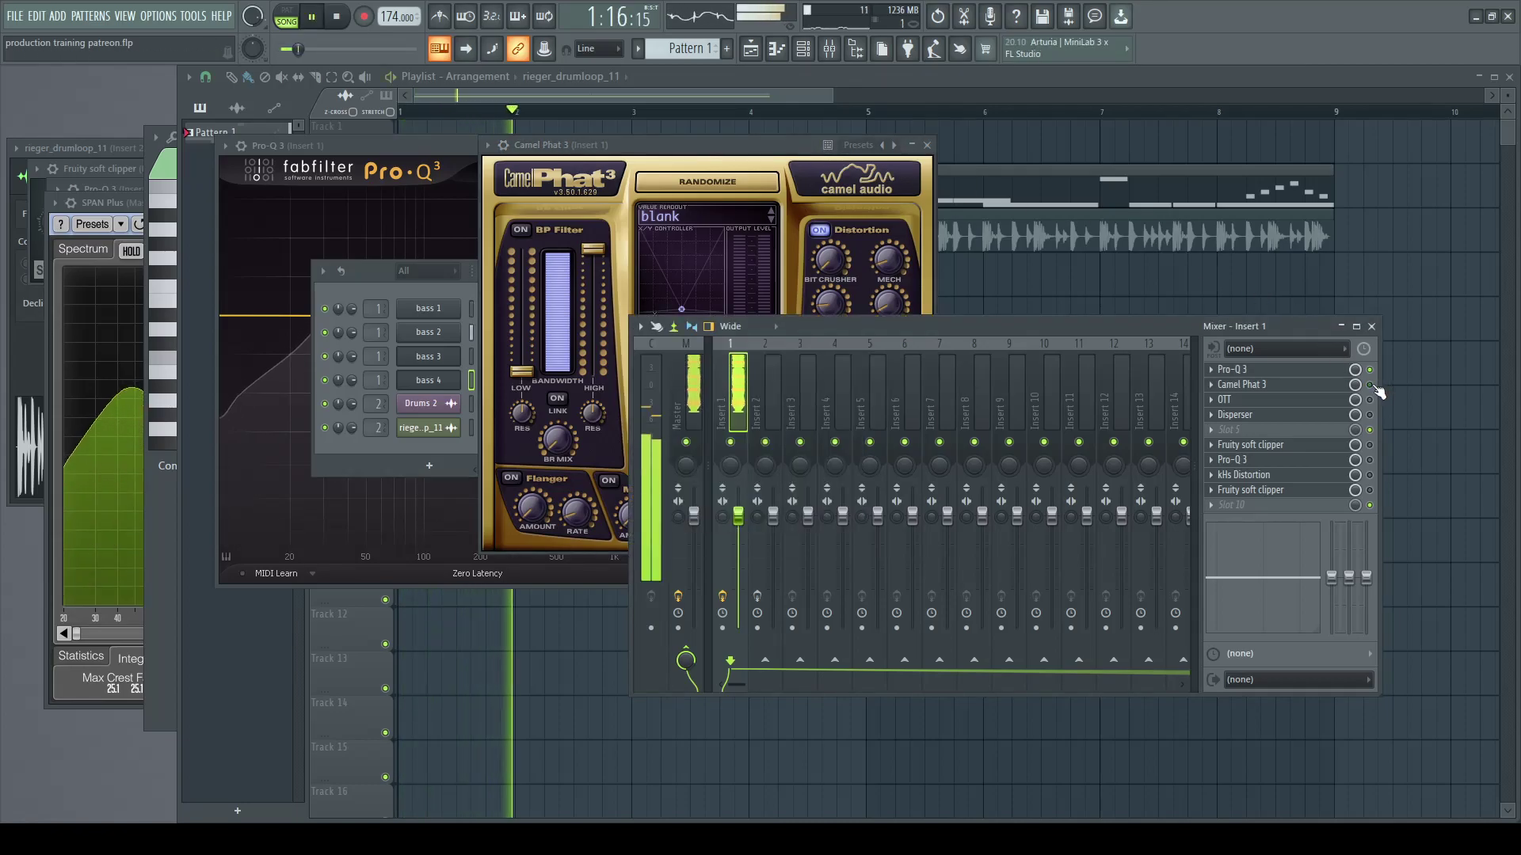
key(space)
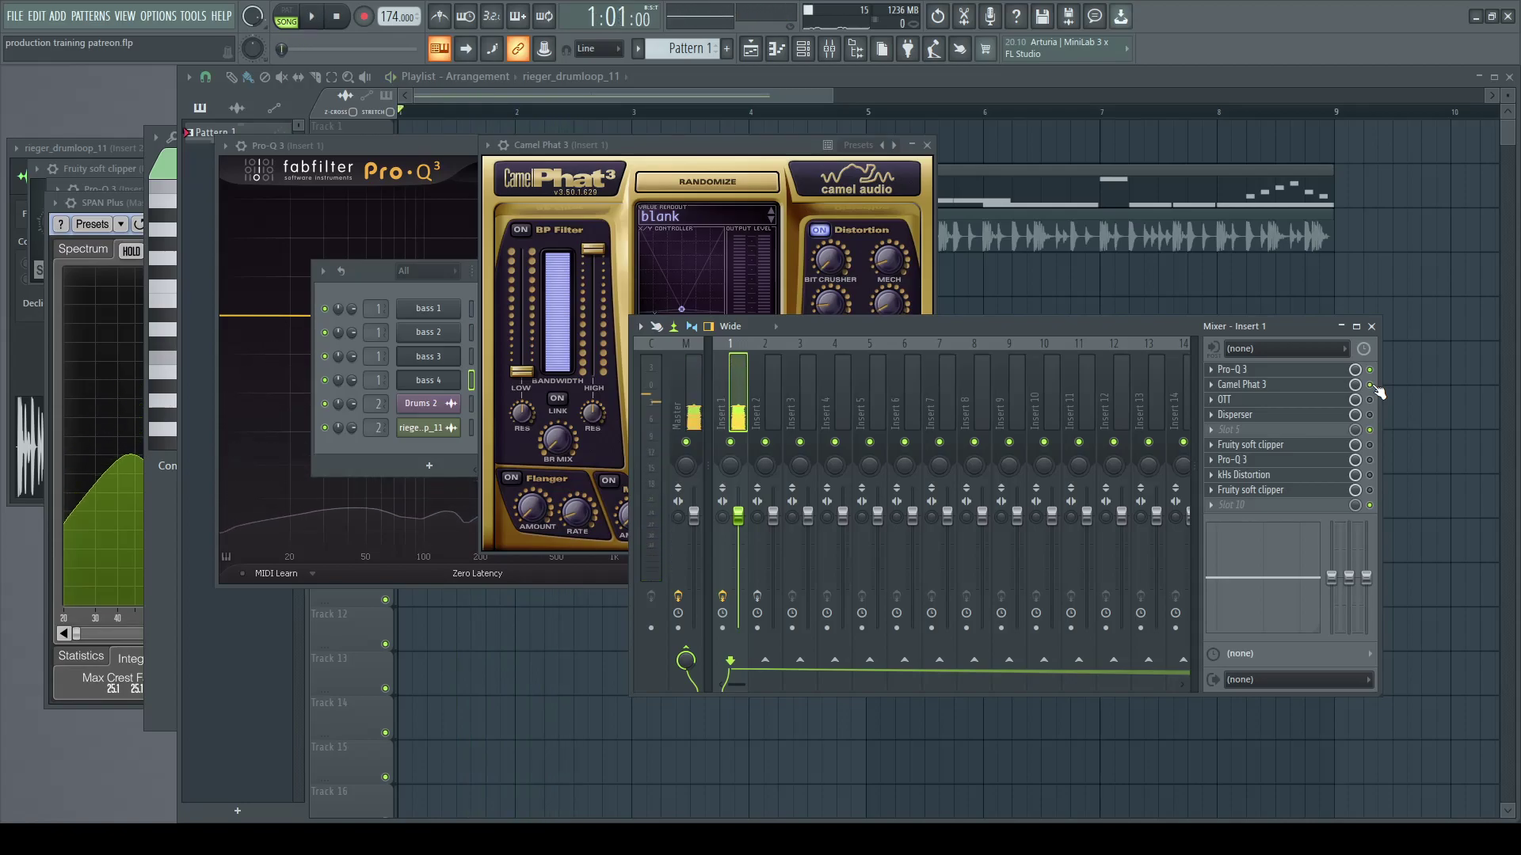
key(space)
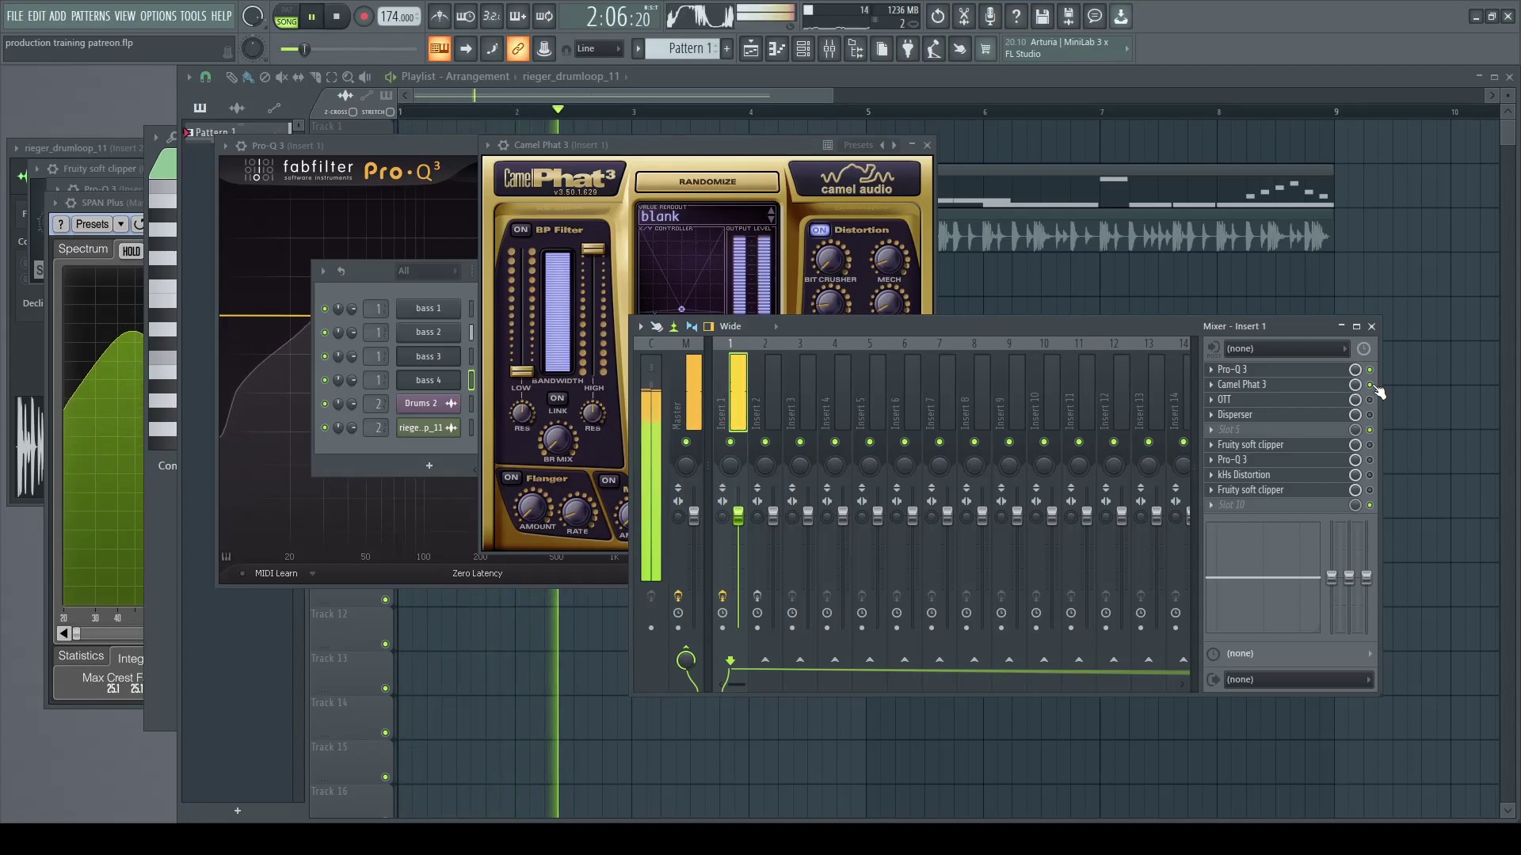
key(space)
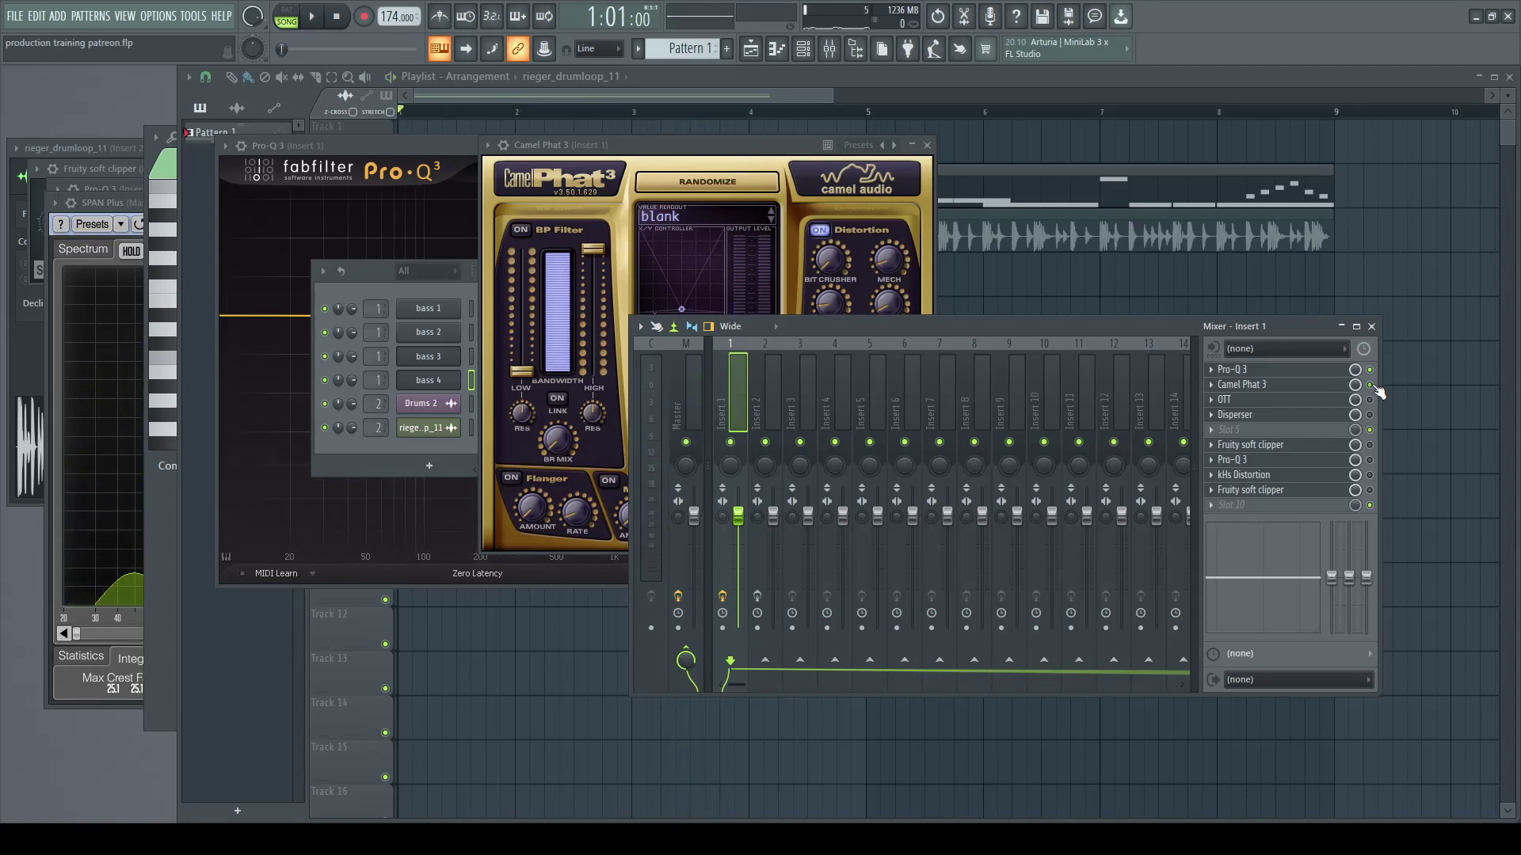
key(space)
key(space)
key(space)
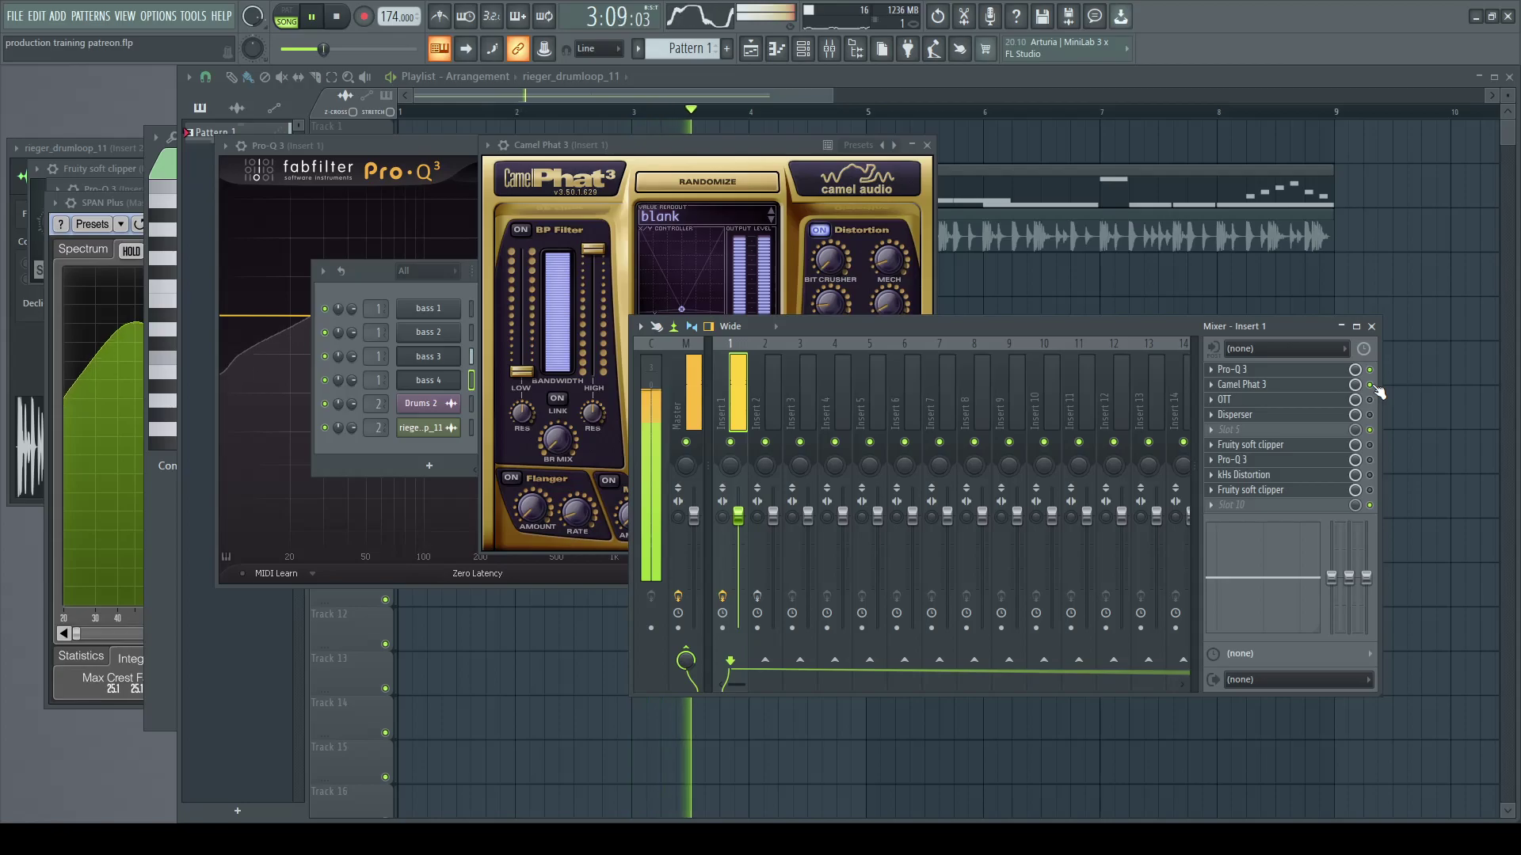
key(space)
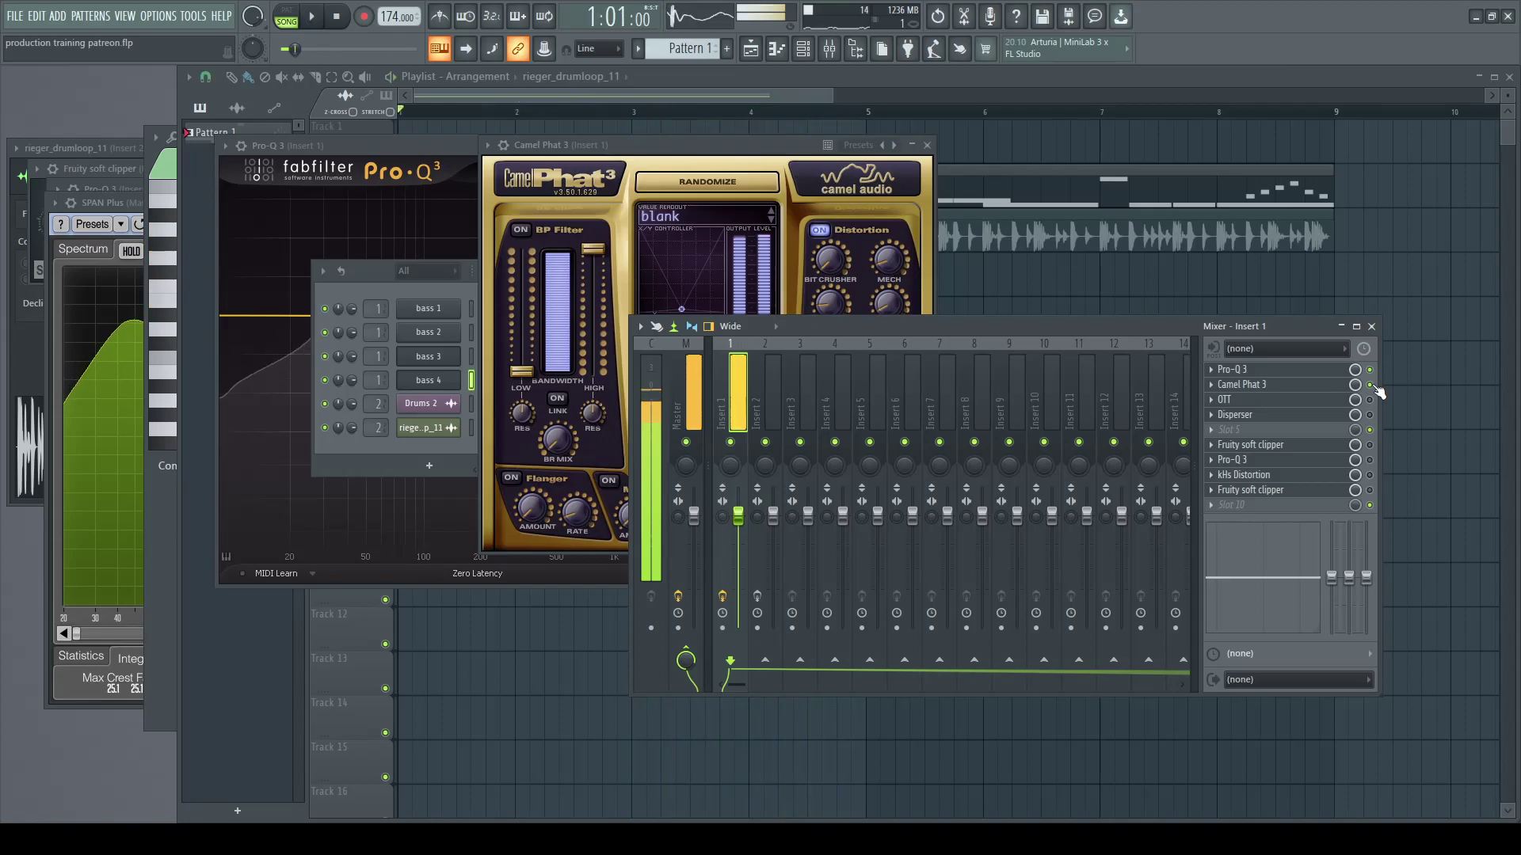
Step: Open and enable OTT on Insert 1, view its depth setting, and compare the song with it bypassed and active
click(1339, 399)
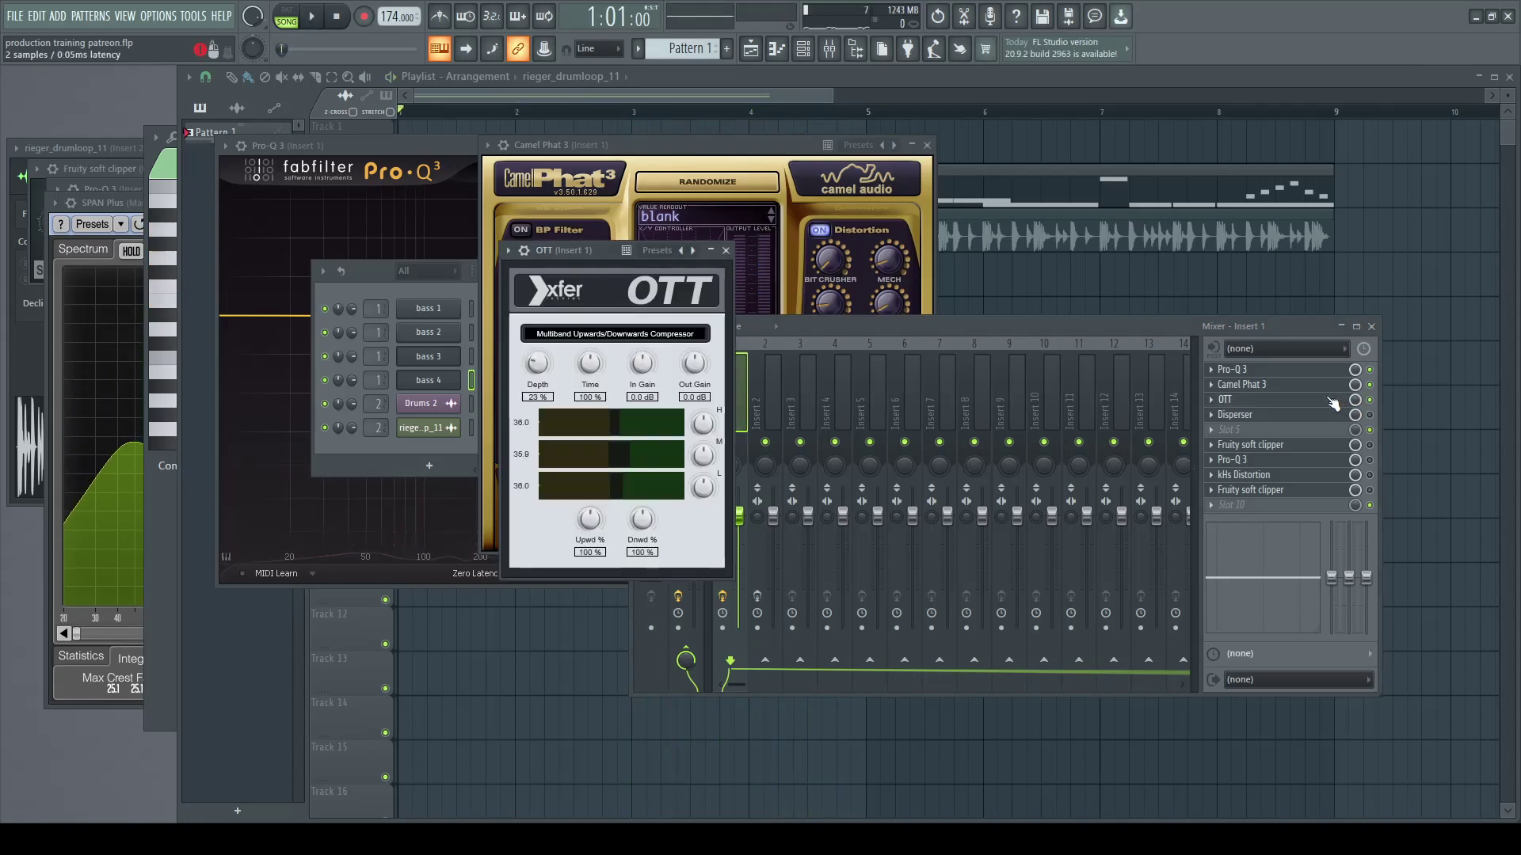
drag(590, 251, 754, 240)
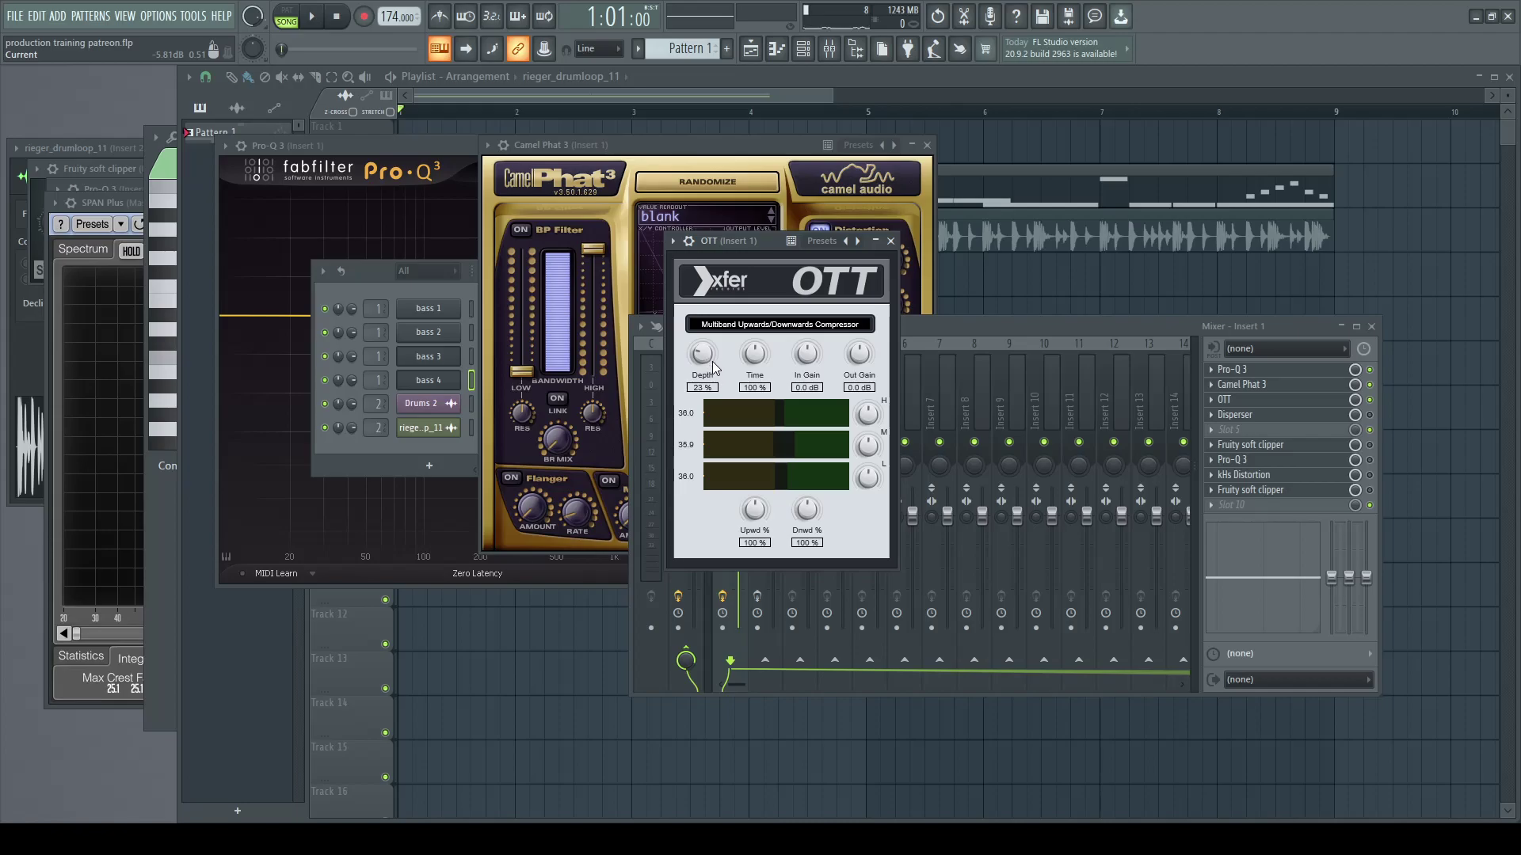
click(1190, 325)
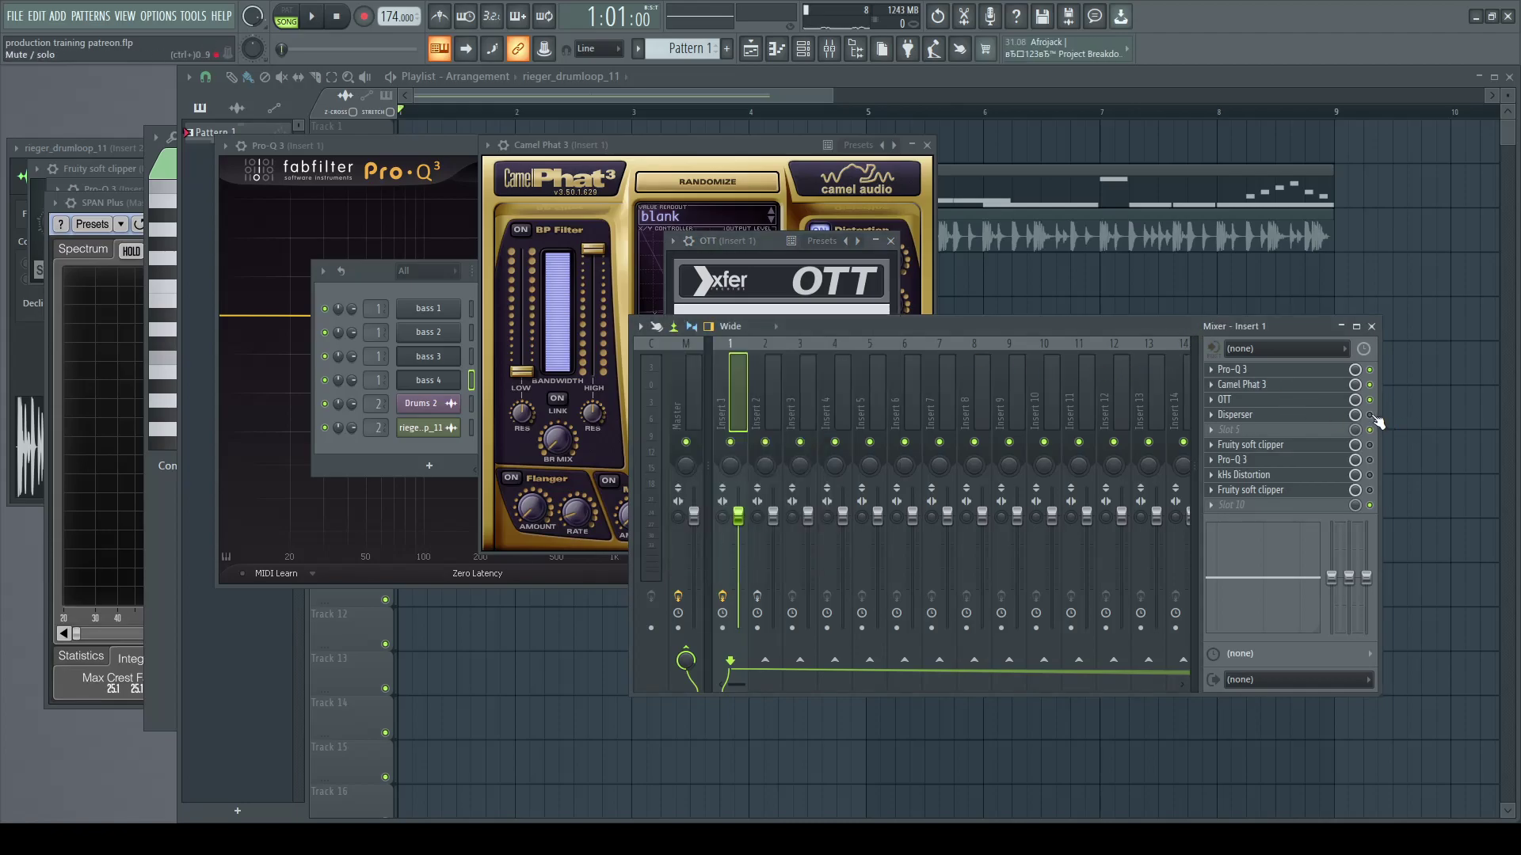
key(space)
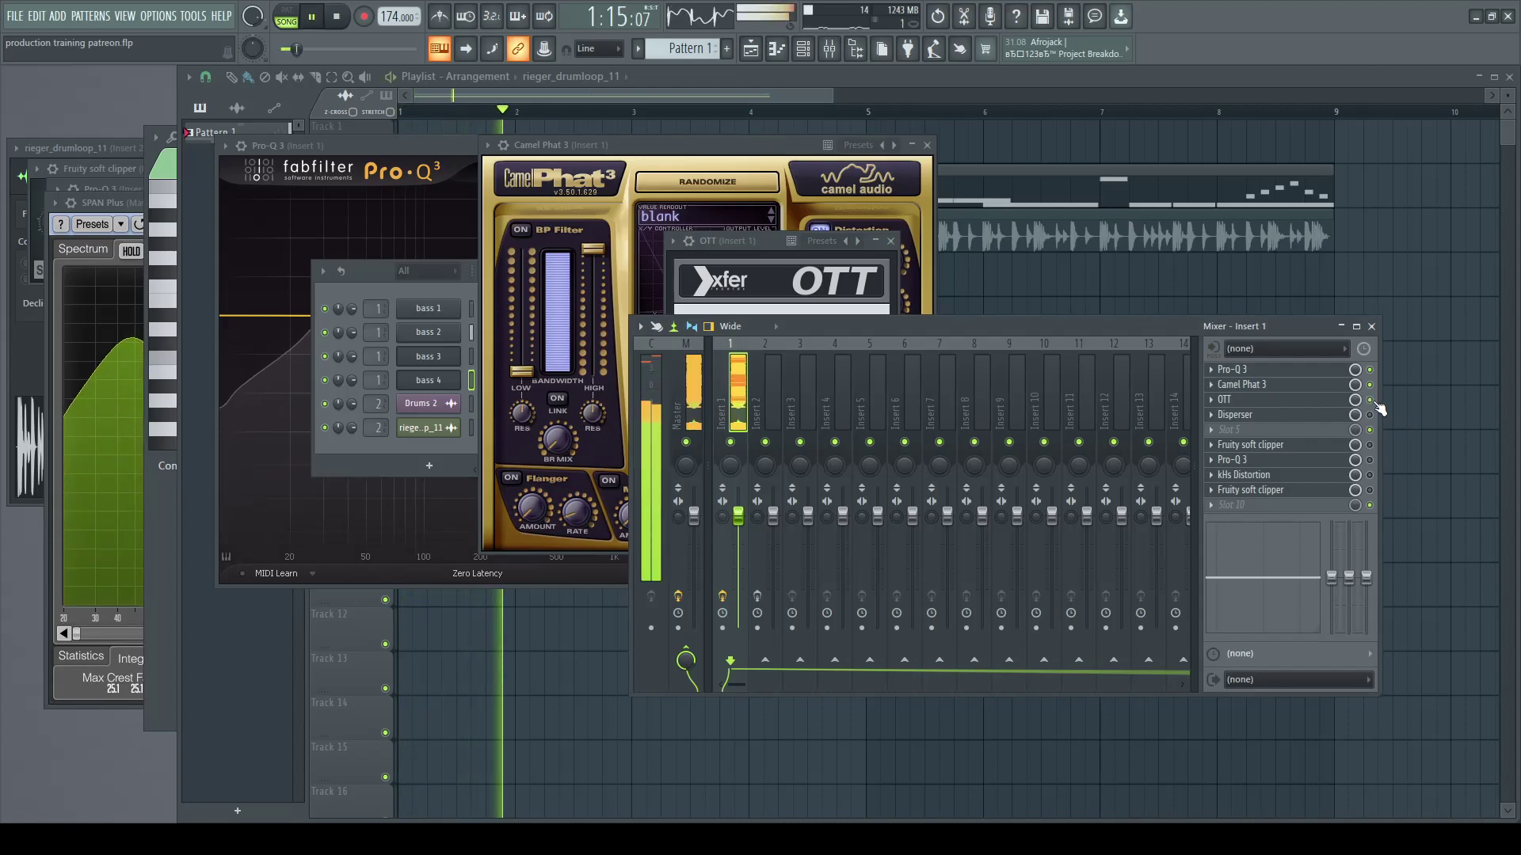
key(space)
key(space)
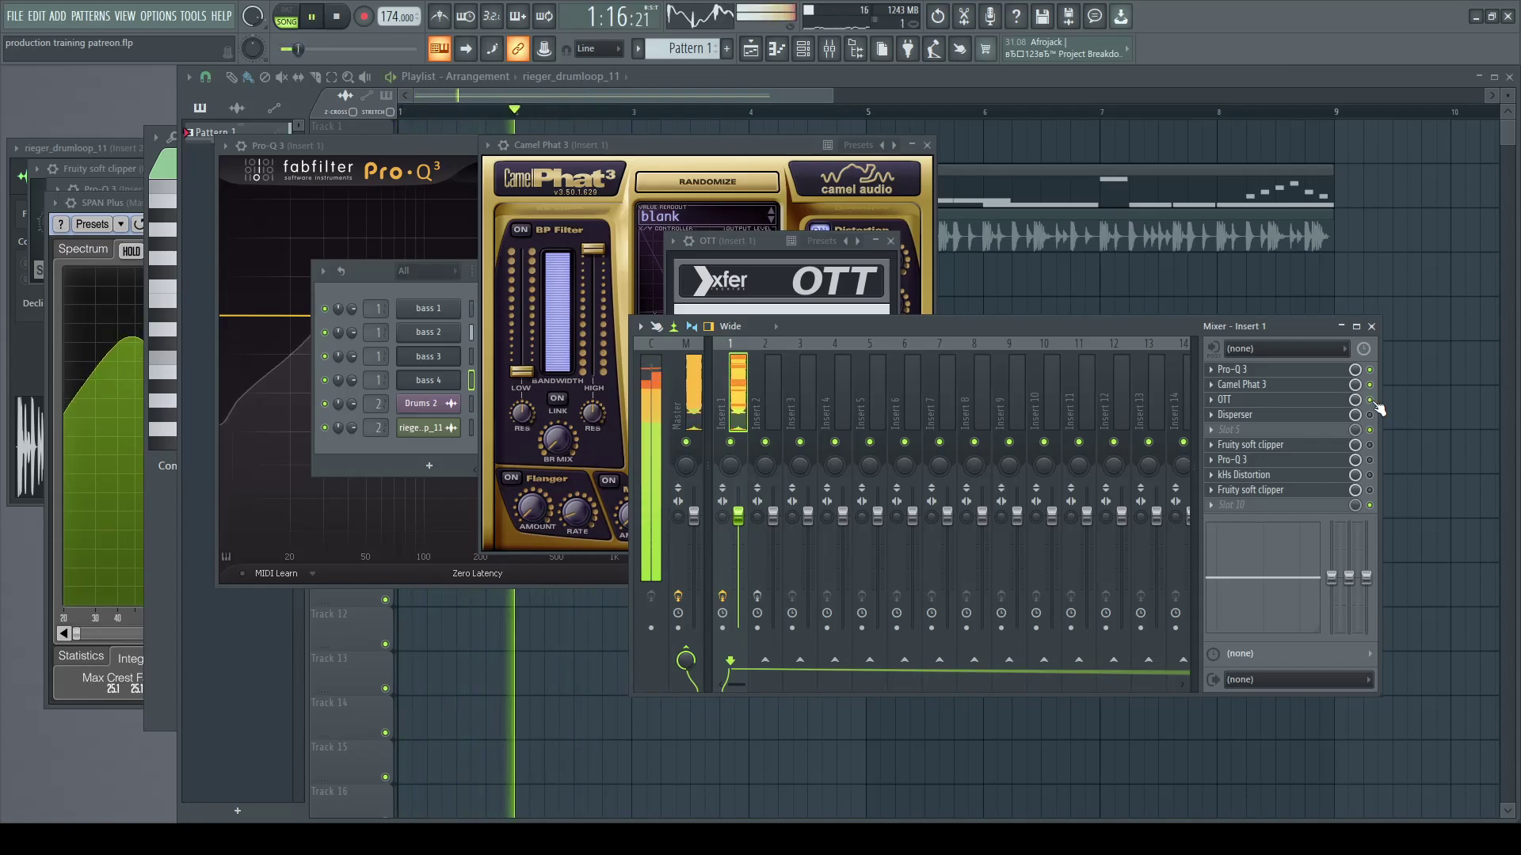
Step: Open and enable Disperser on Insert 1, and compare the song with it bypassed and active
key(space)
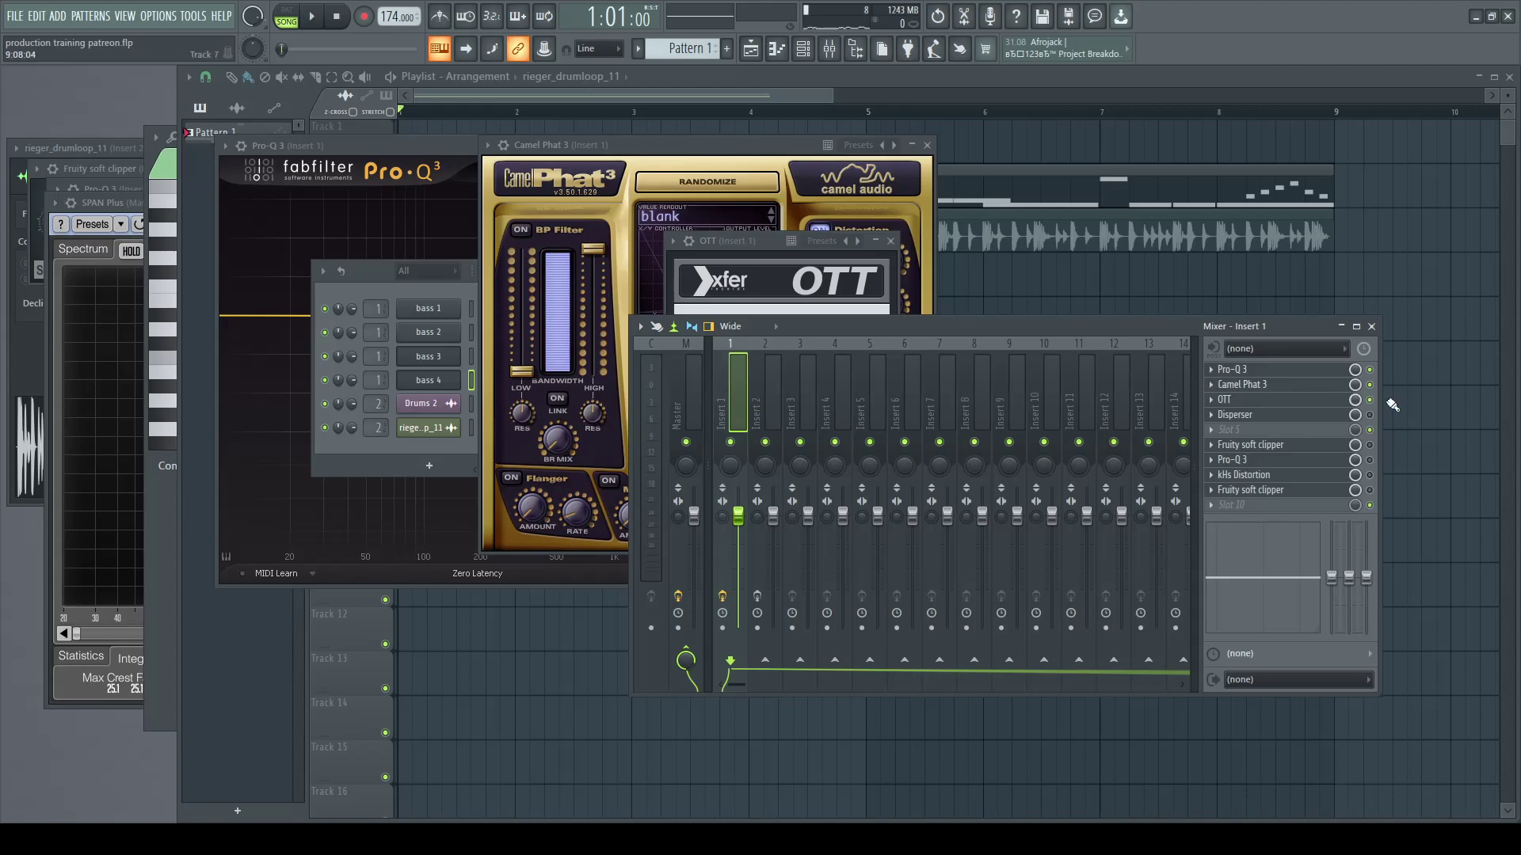
click(1318, 415)
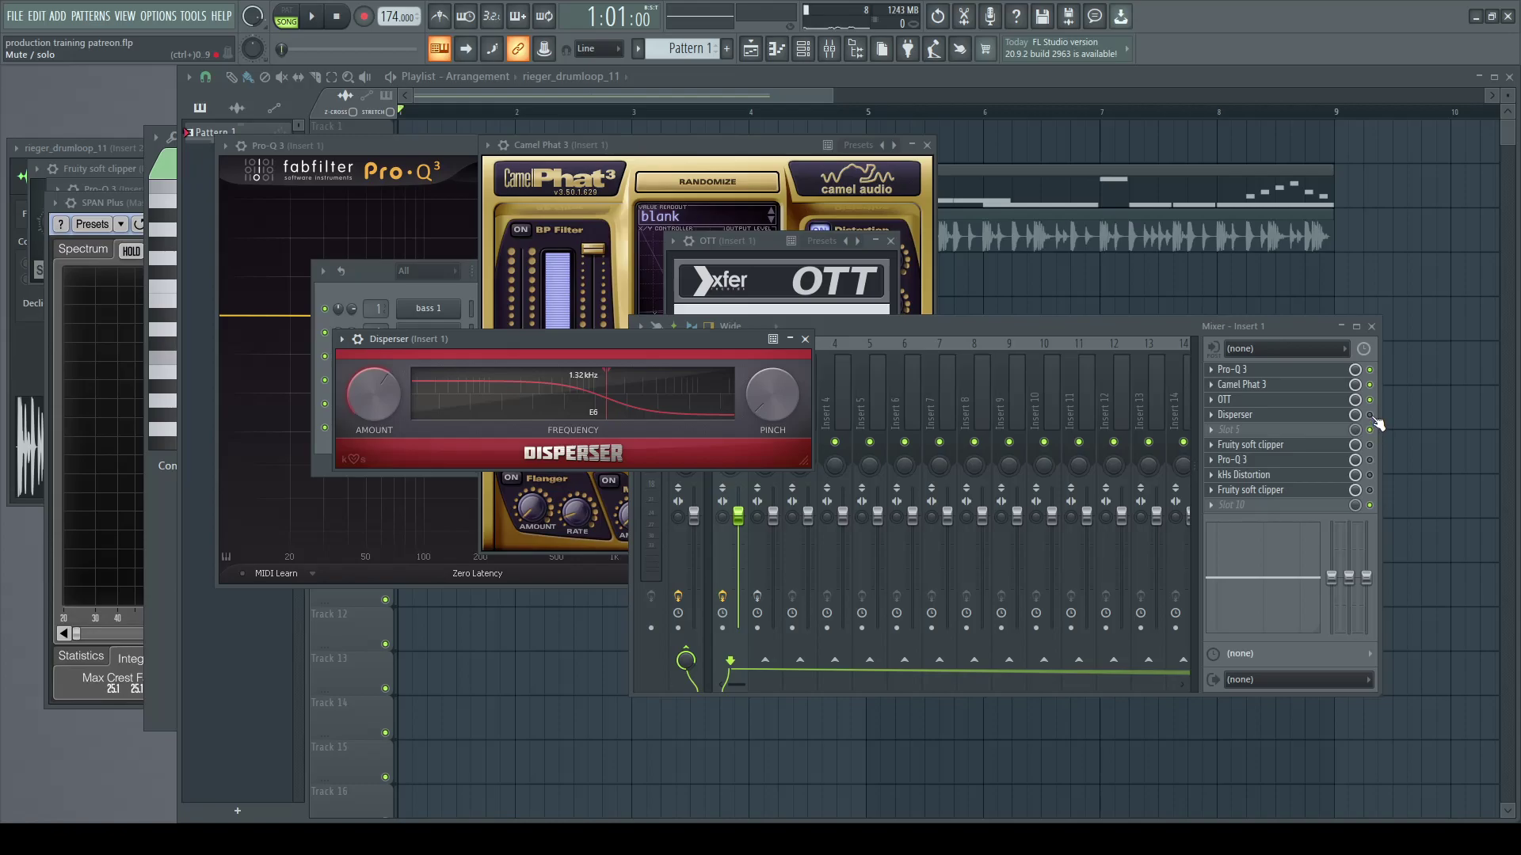
key(space)
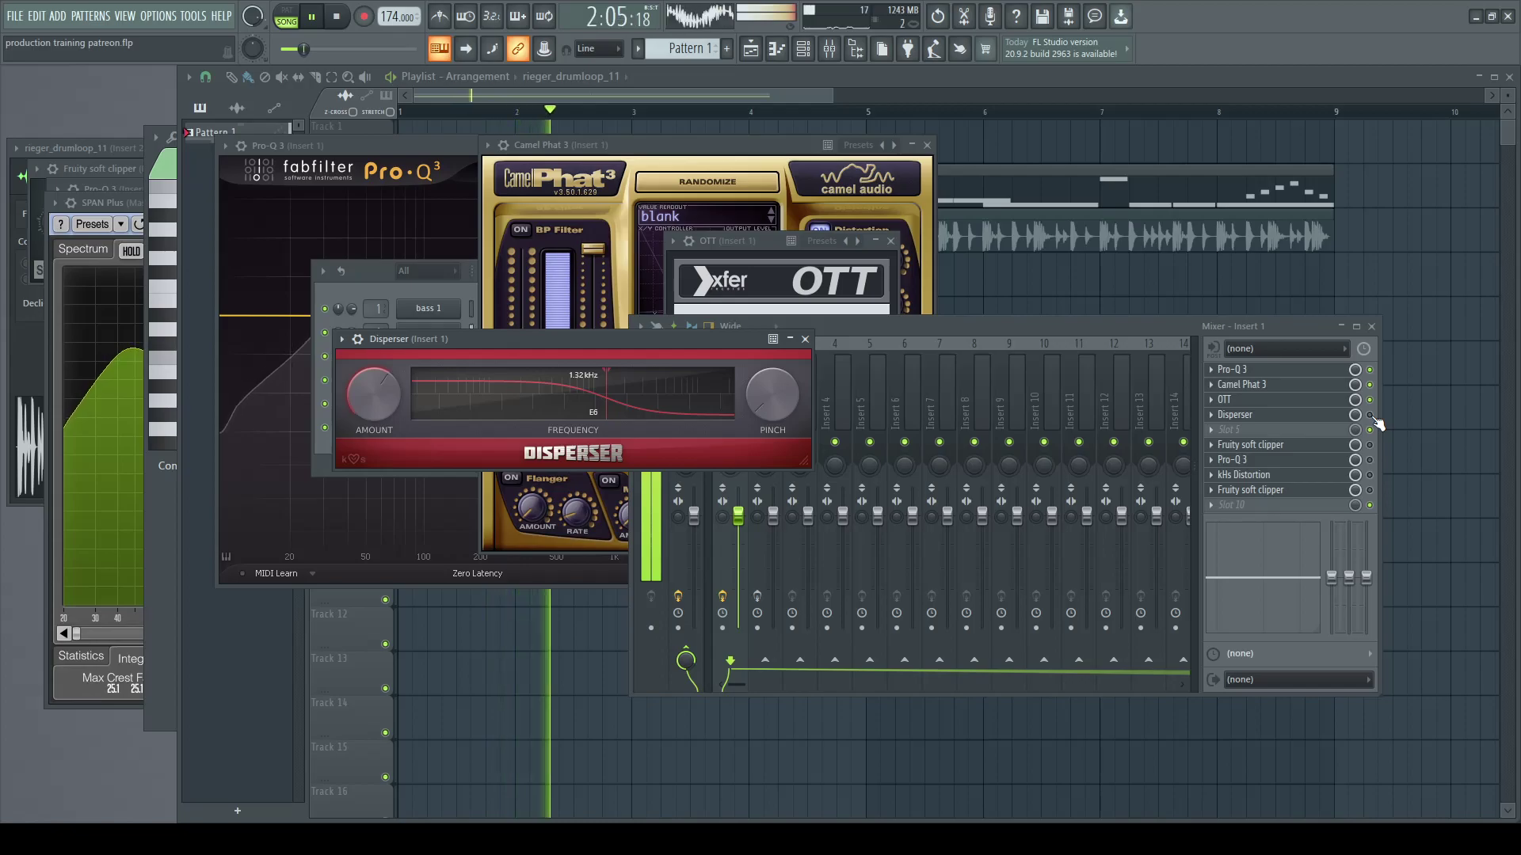
click(1377, 423)
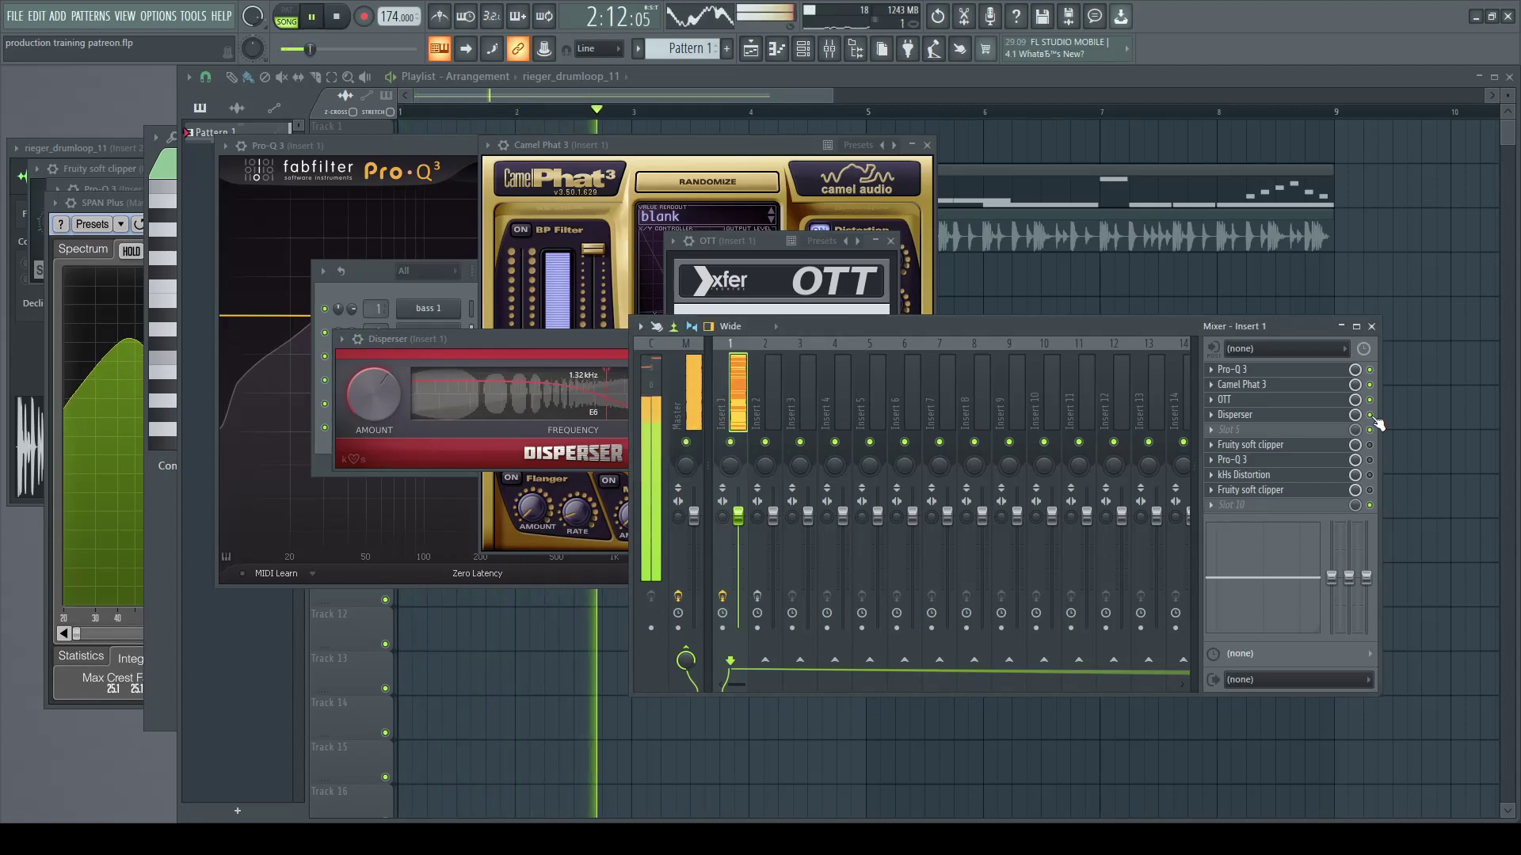
key(space)
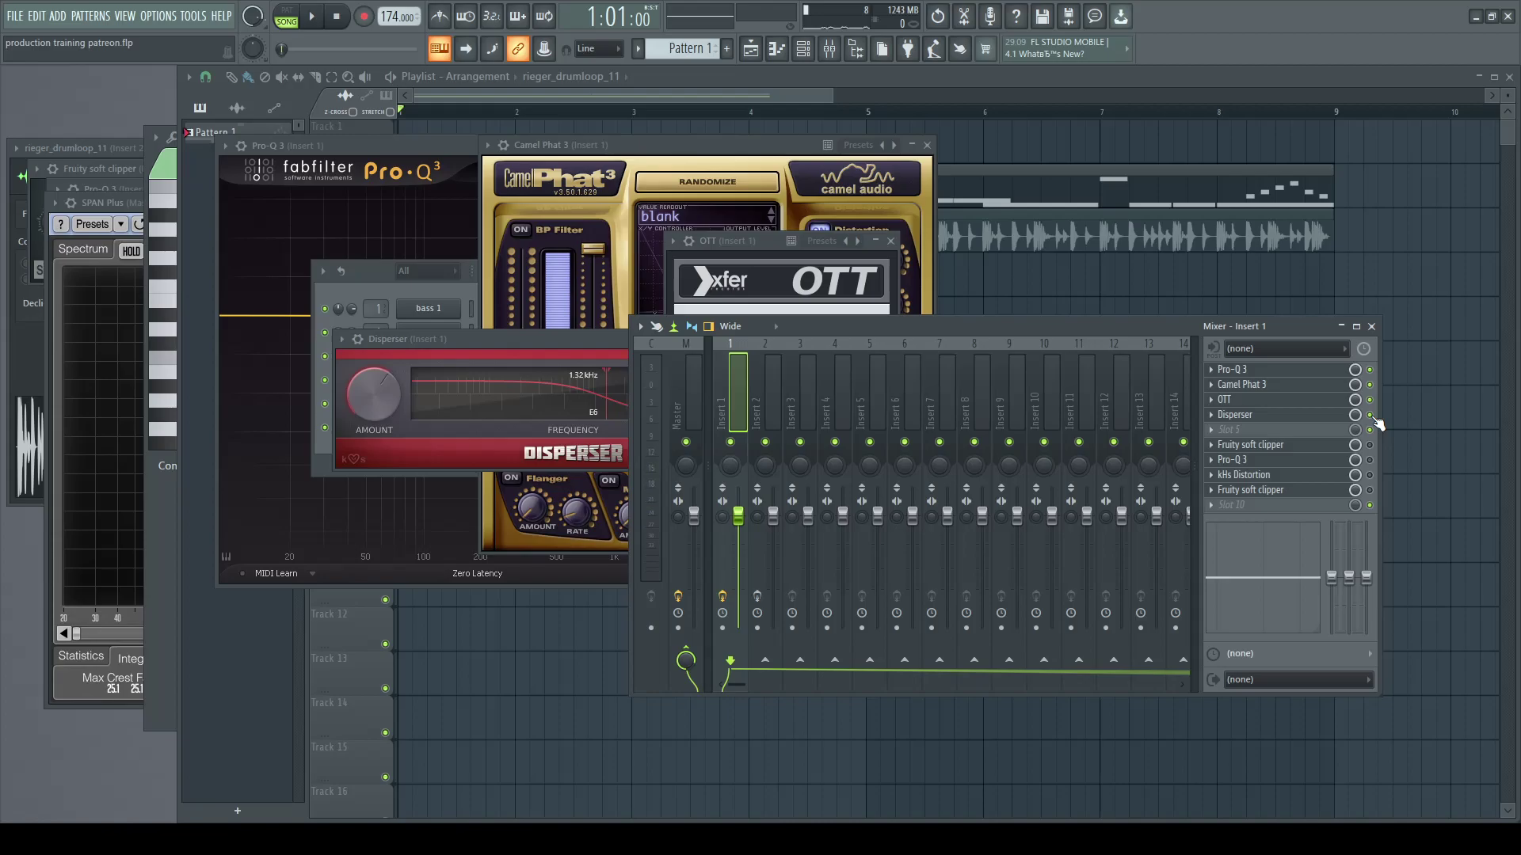
key(space)
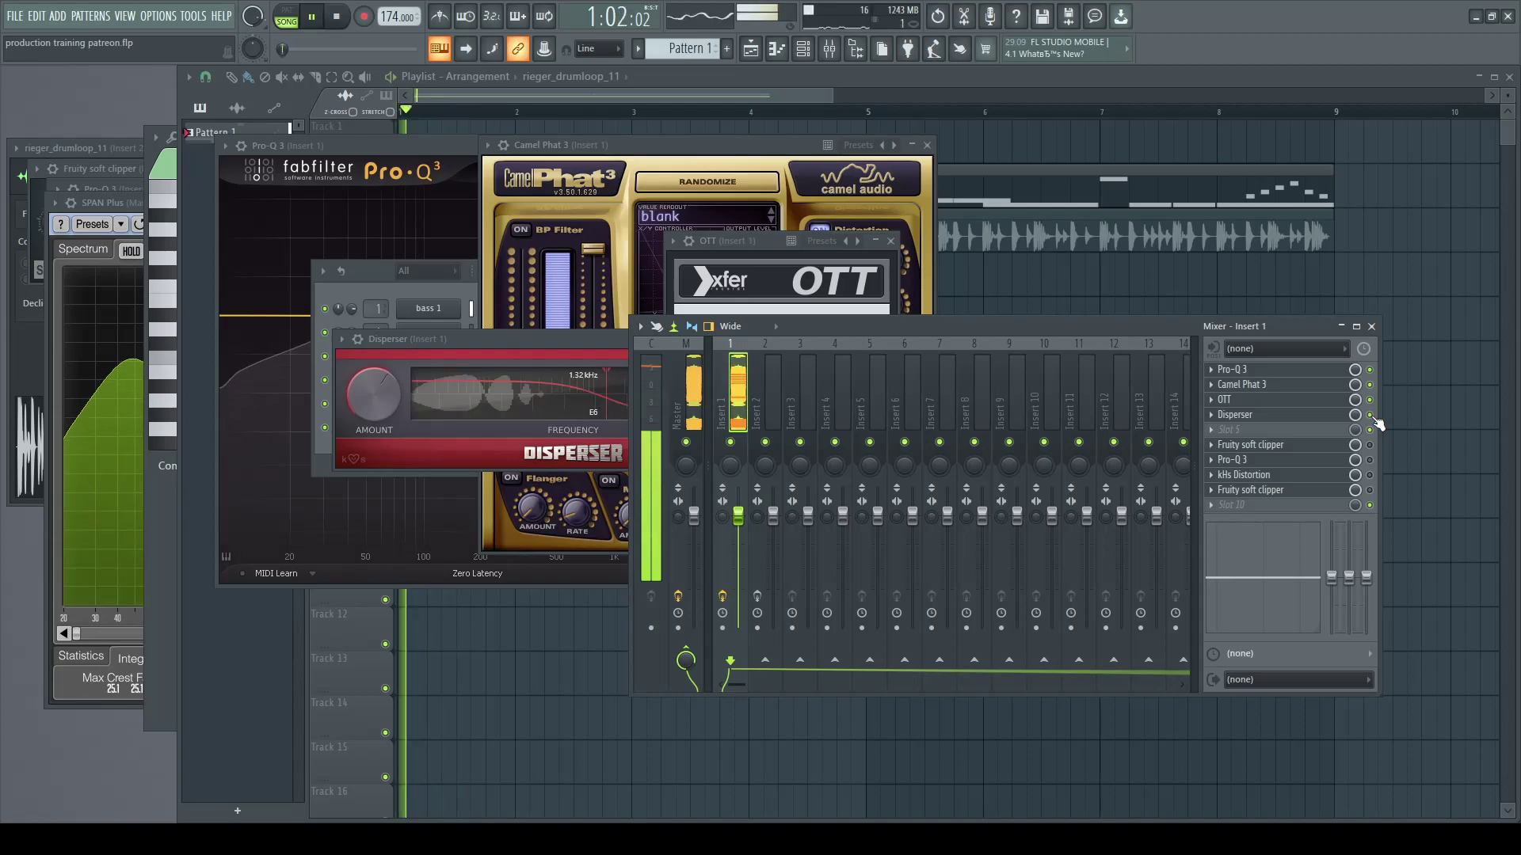
key(space)
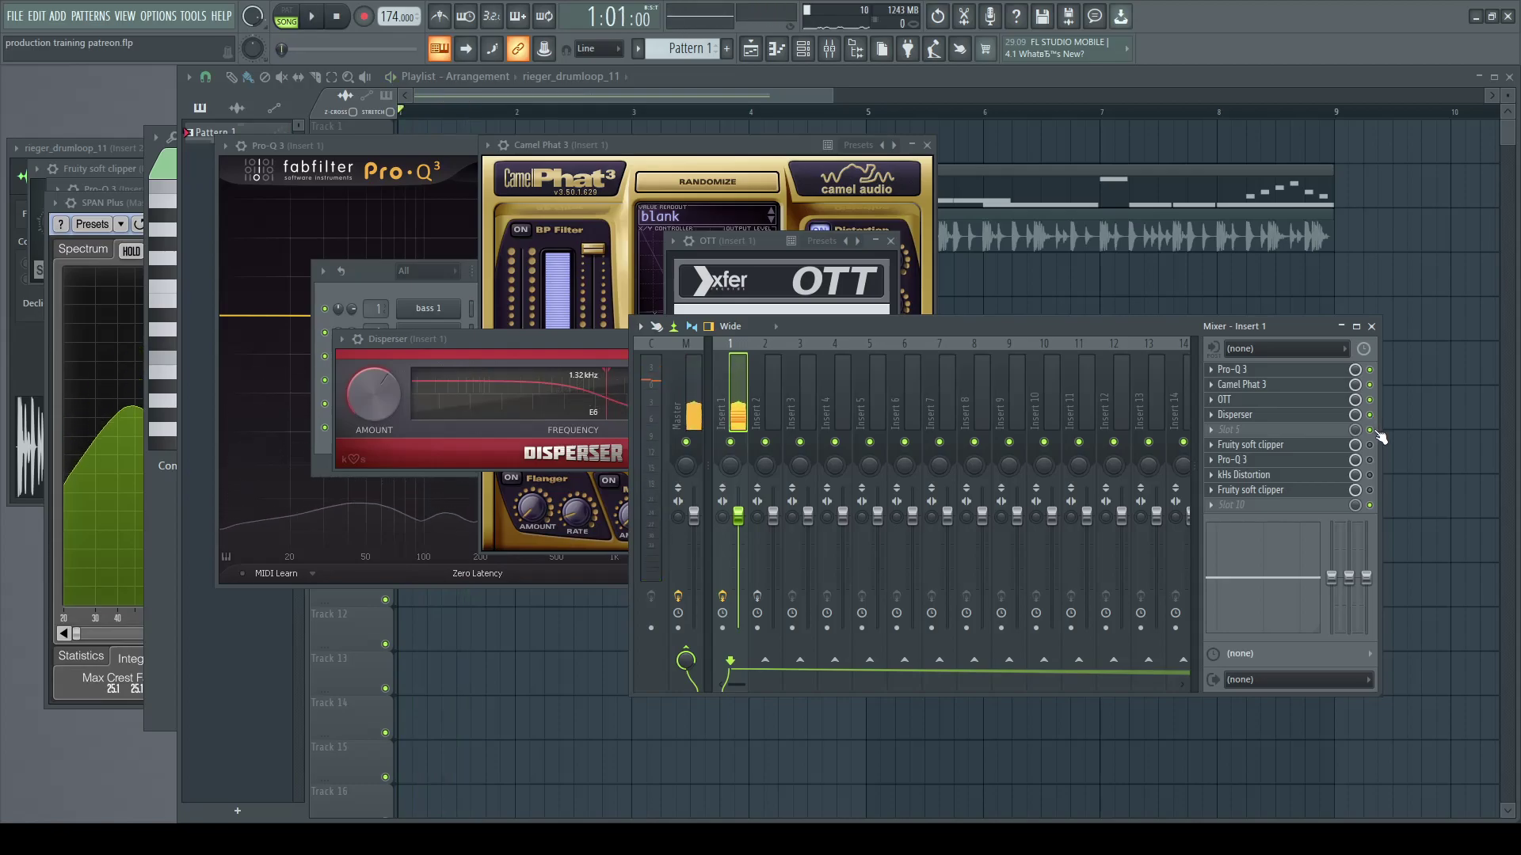
key(space)
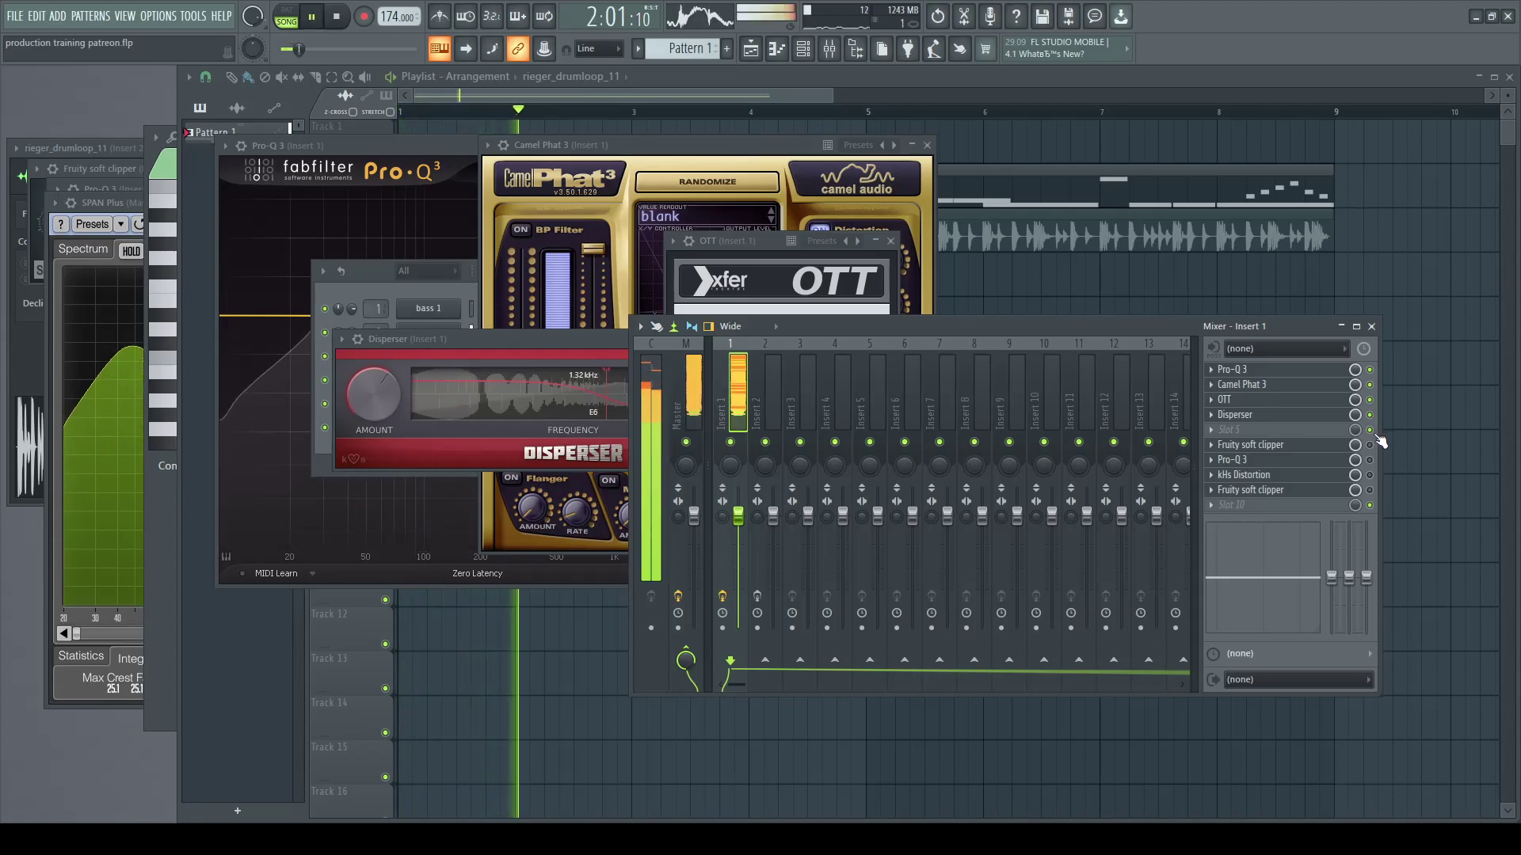
key(space)
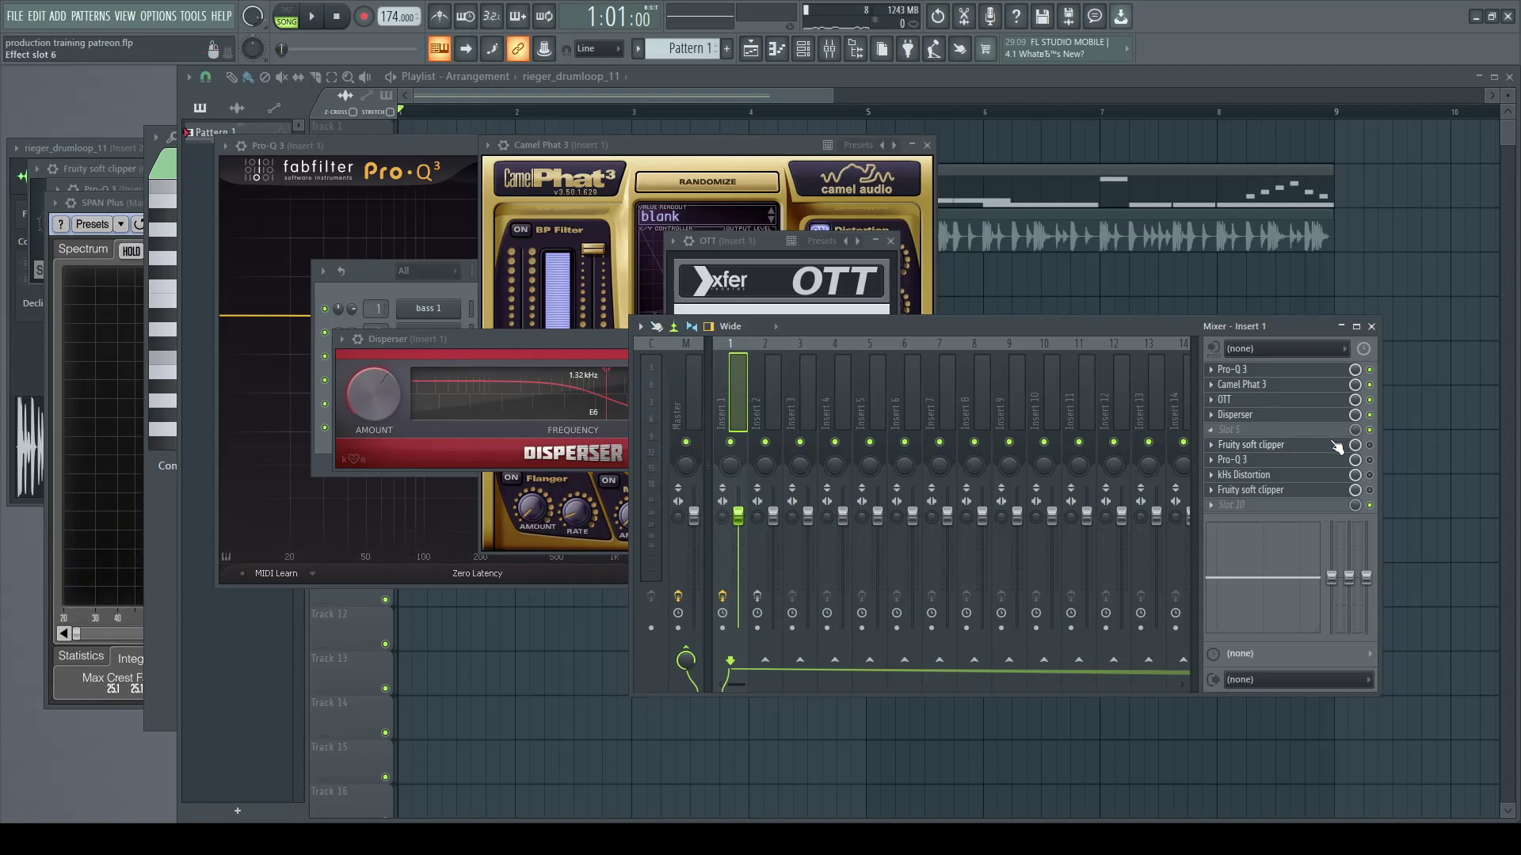
Step: Open the first Fruity soft clipper on Insert 1, compare the song without and with it, and leave it enabled
drag(1339, 448, 1338, 452)
click(1337, 450)
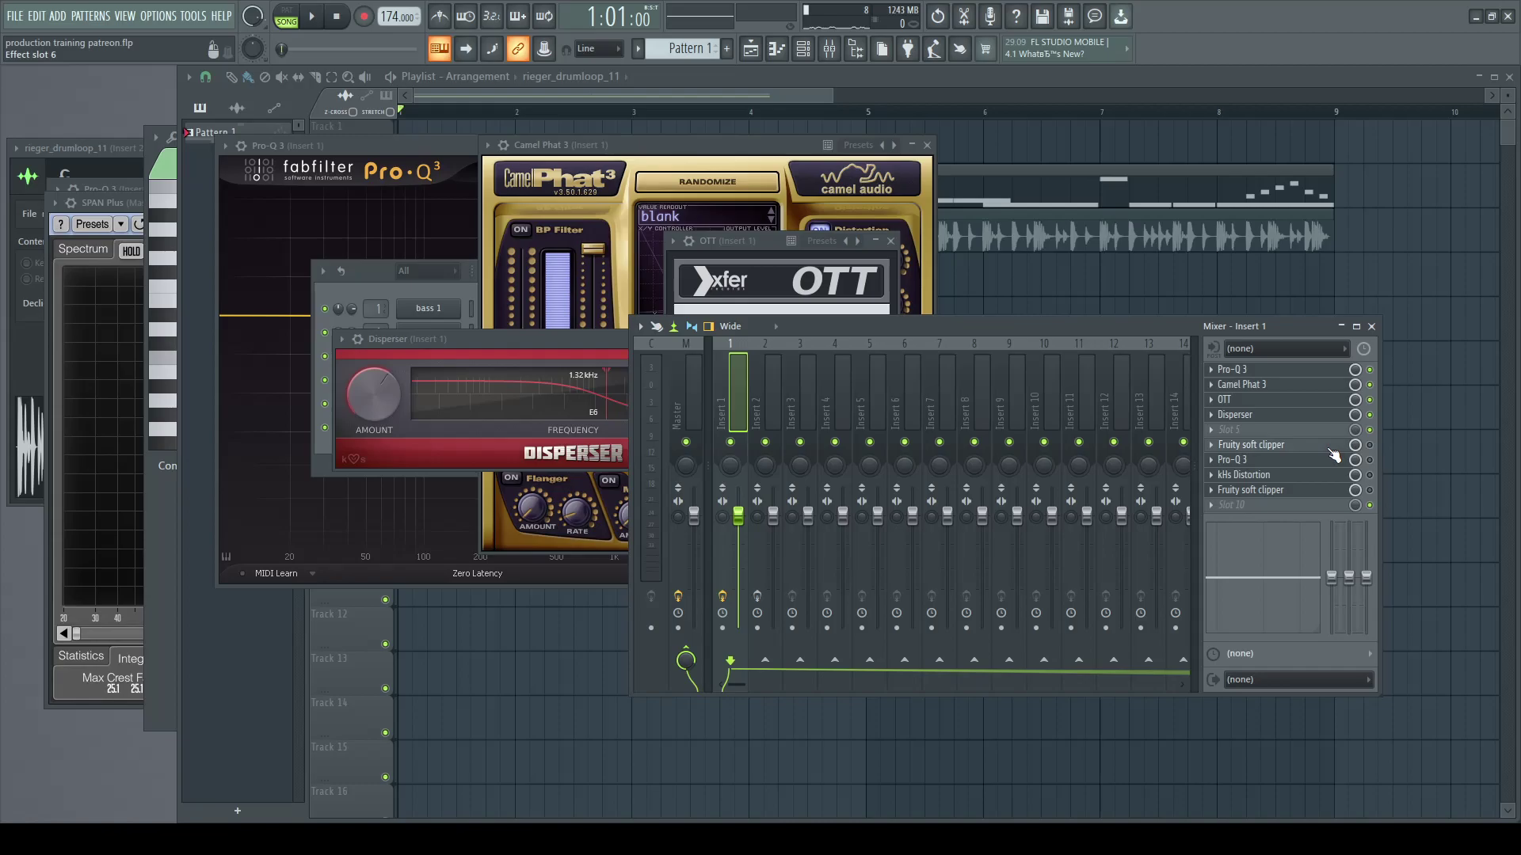
drag(142, 171, 444, 356)
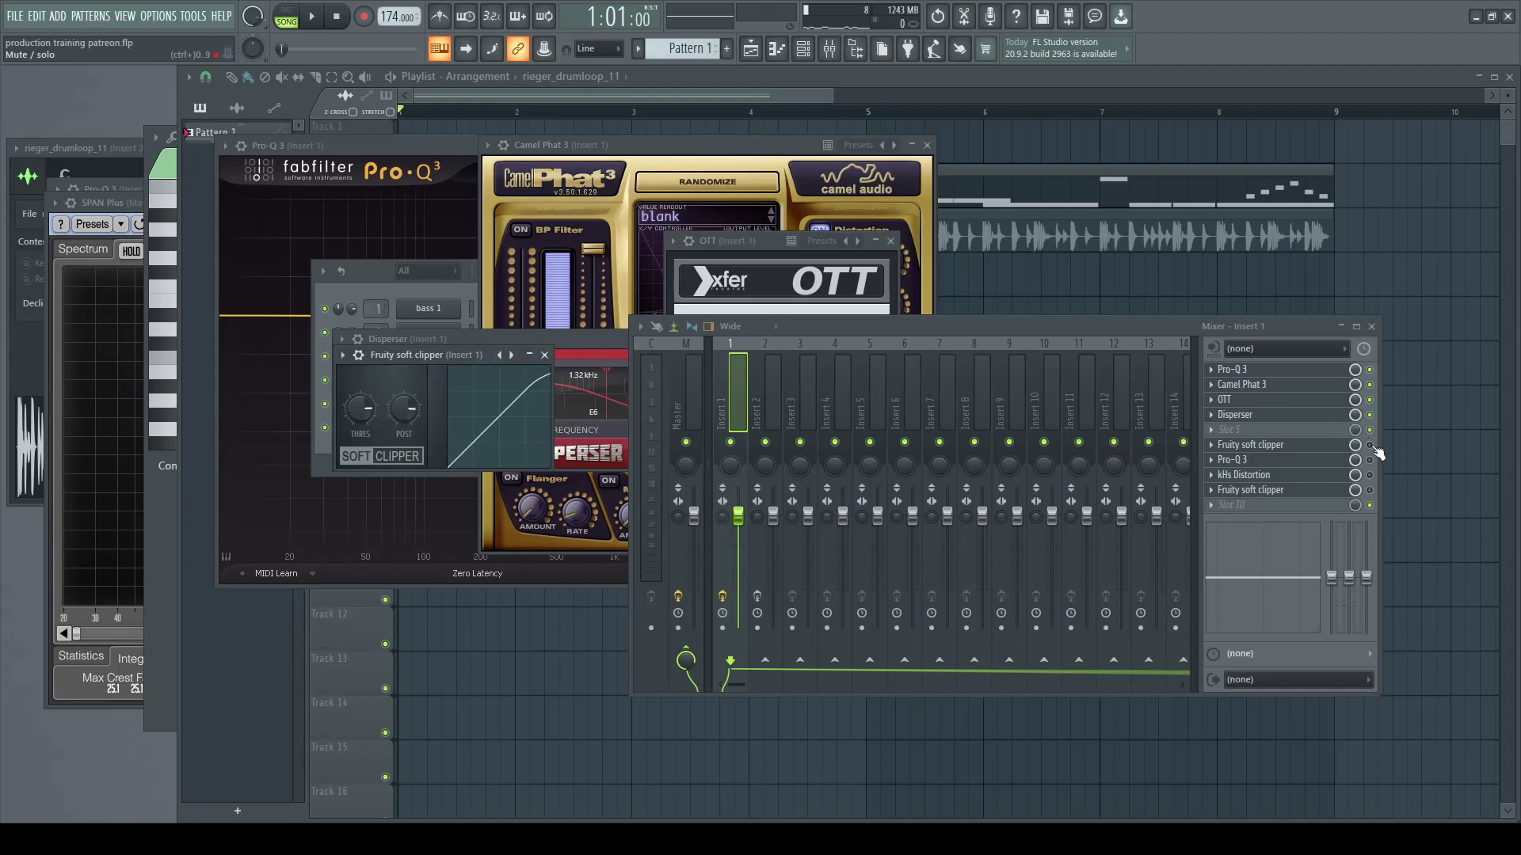
key(space)
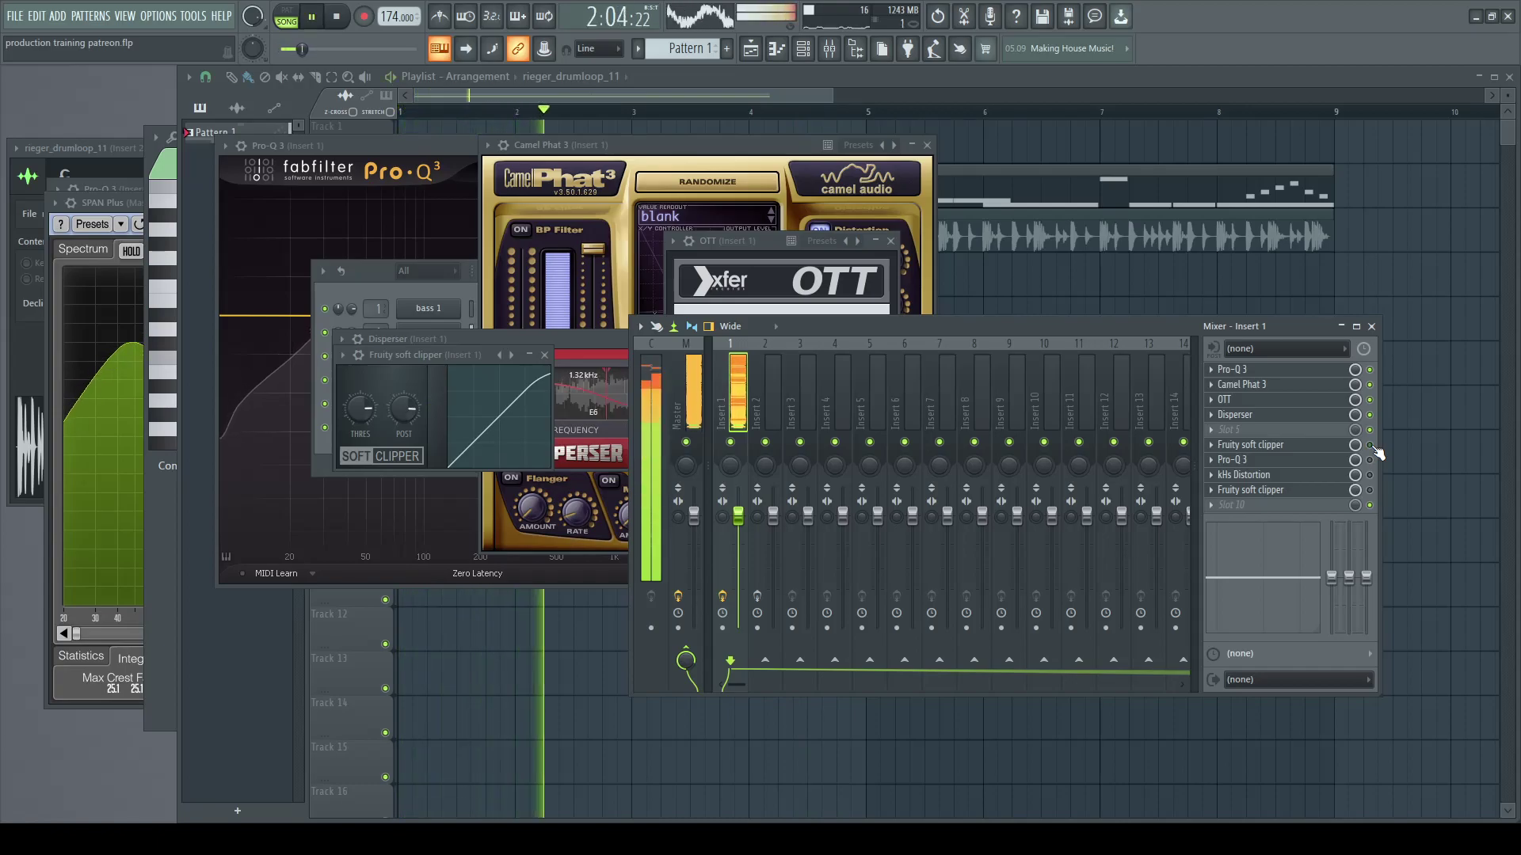
key(space)
click(1371, 446)
key(space)
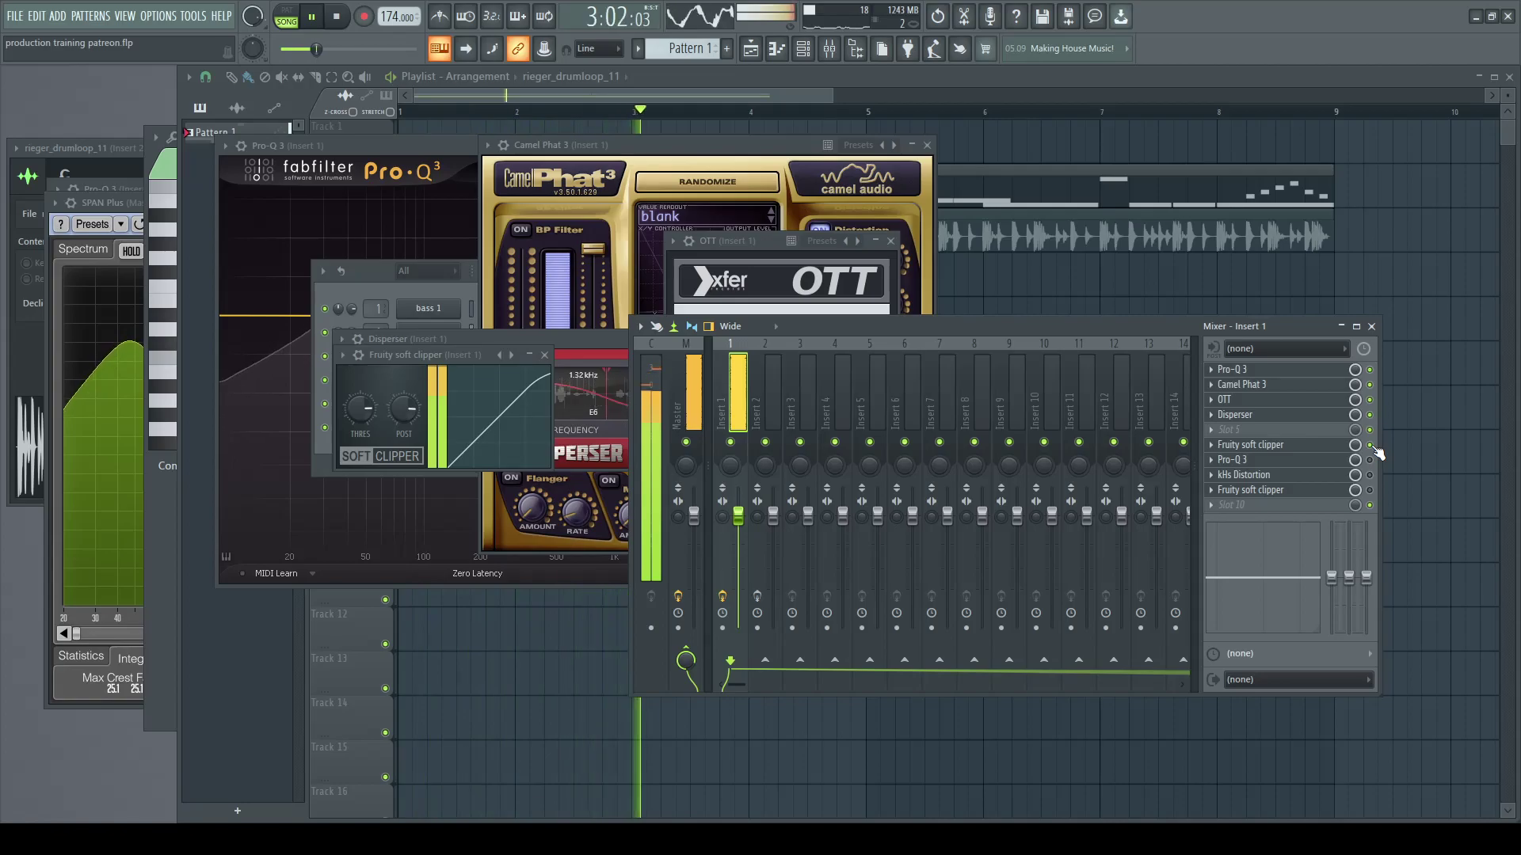
key(space)
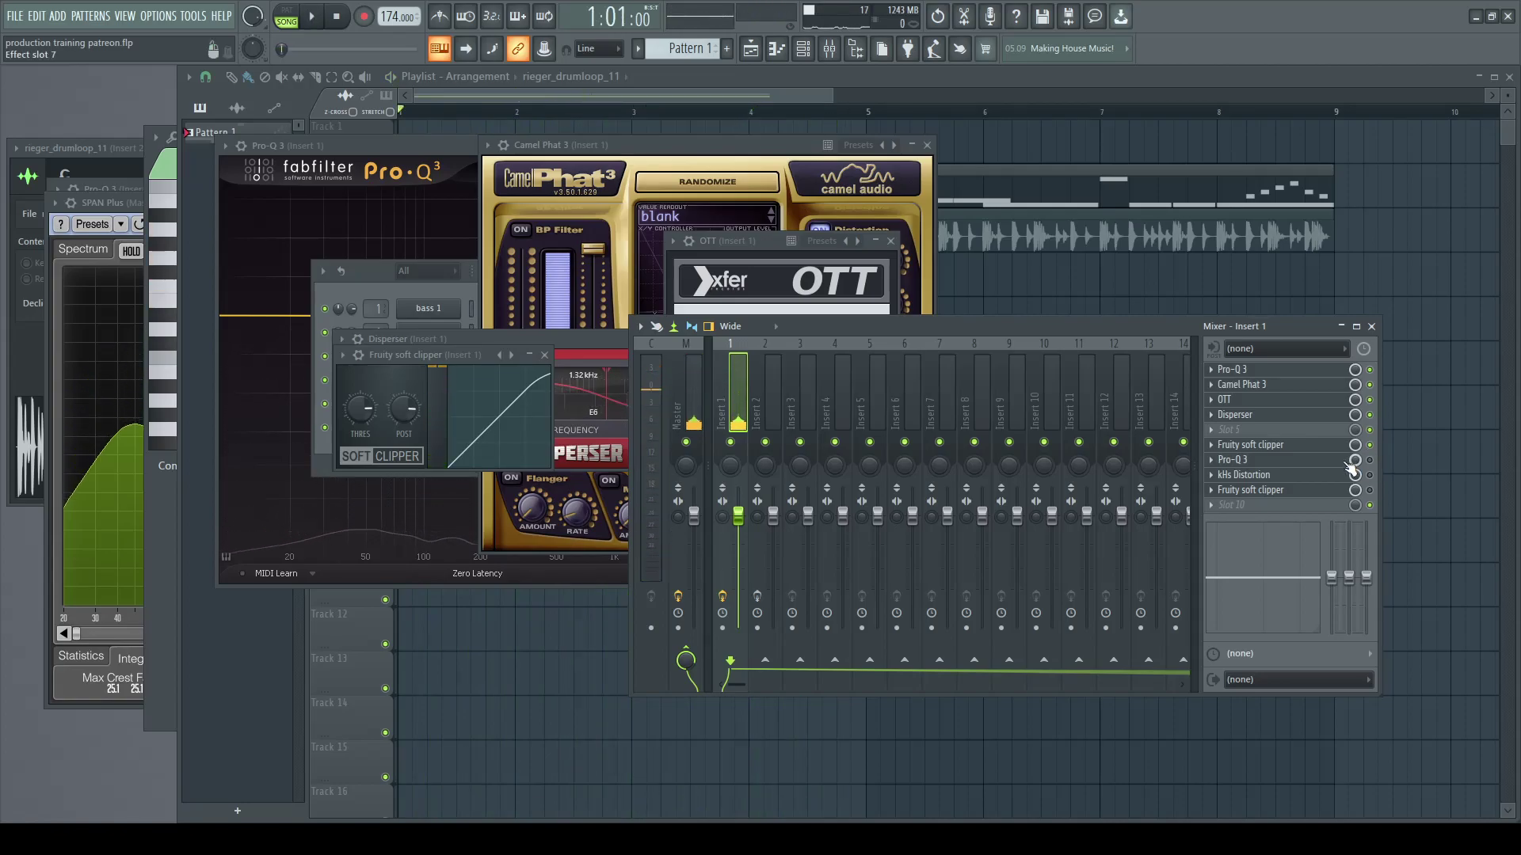
Step: Open the second Pro-Q 3 on Insert 1 and examine its side-channel low cut band
click(1341, 464)
drag(445, 192, 620, 218)
mouse_move(465, 404)
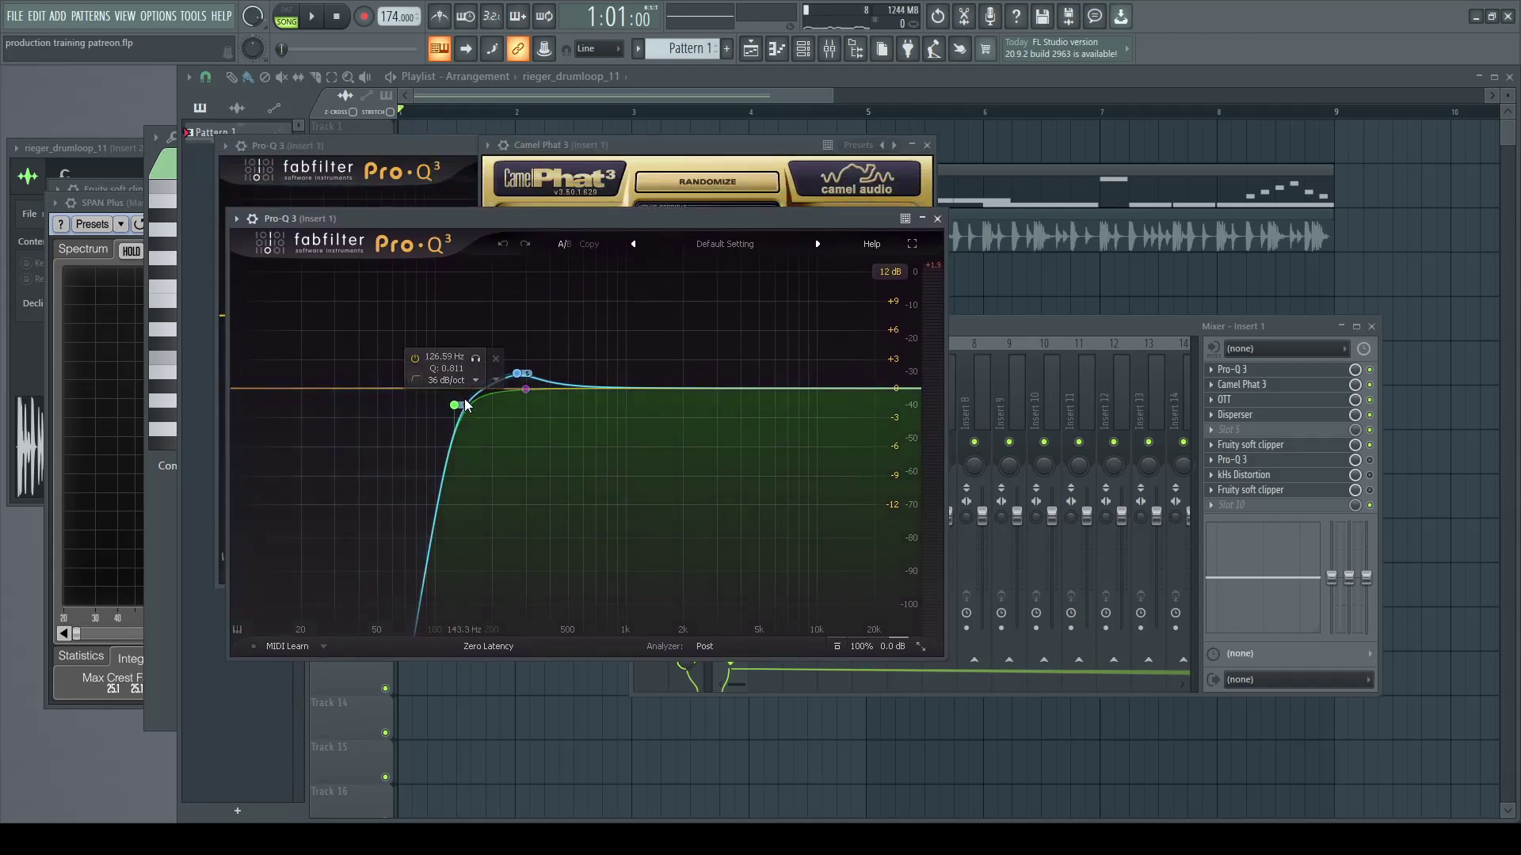
click(456, 410)
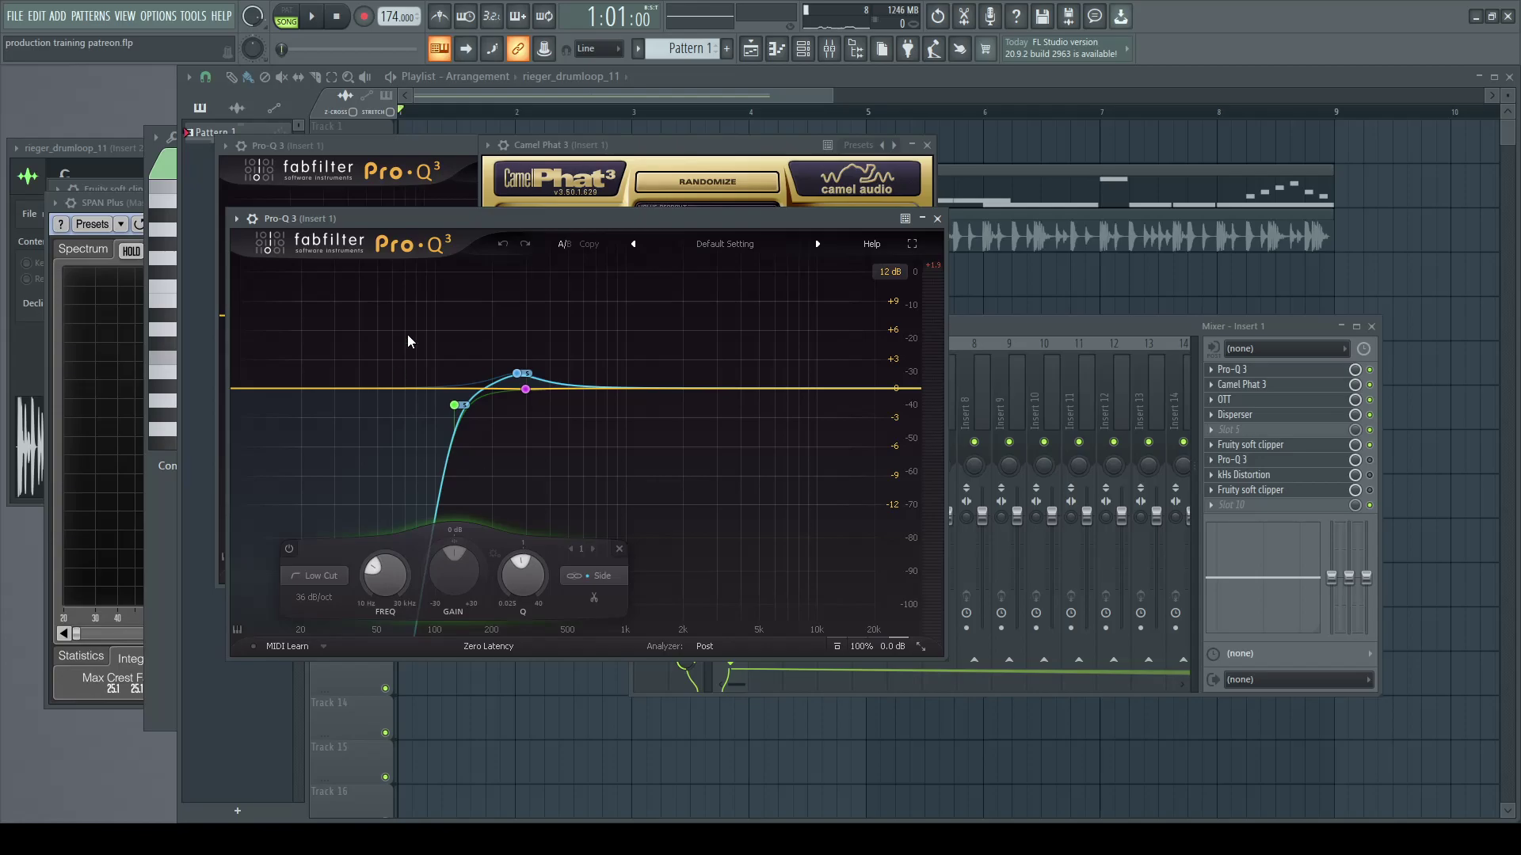
drag(665, 228, 574, 232)
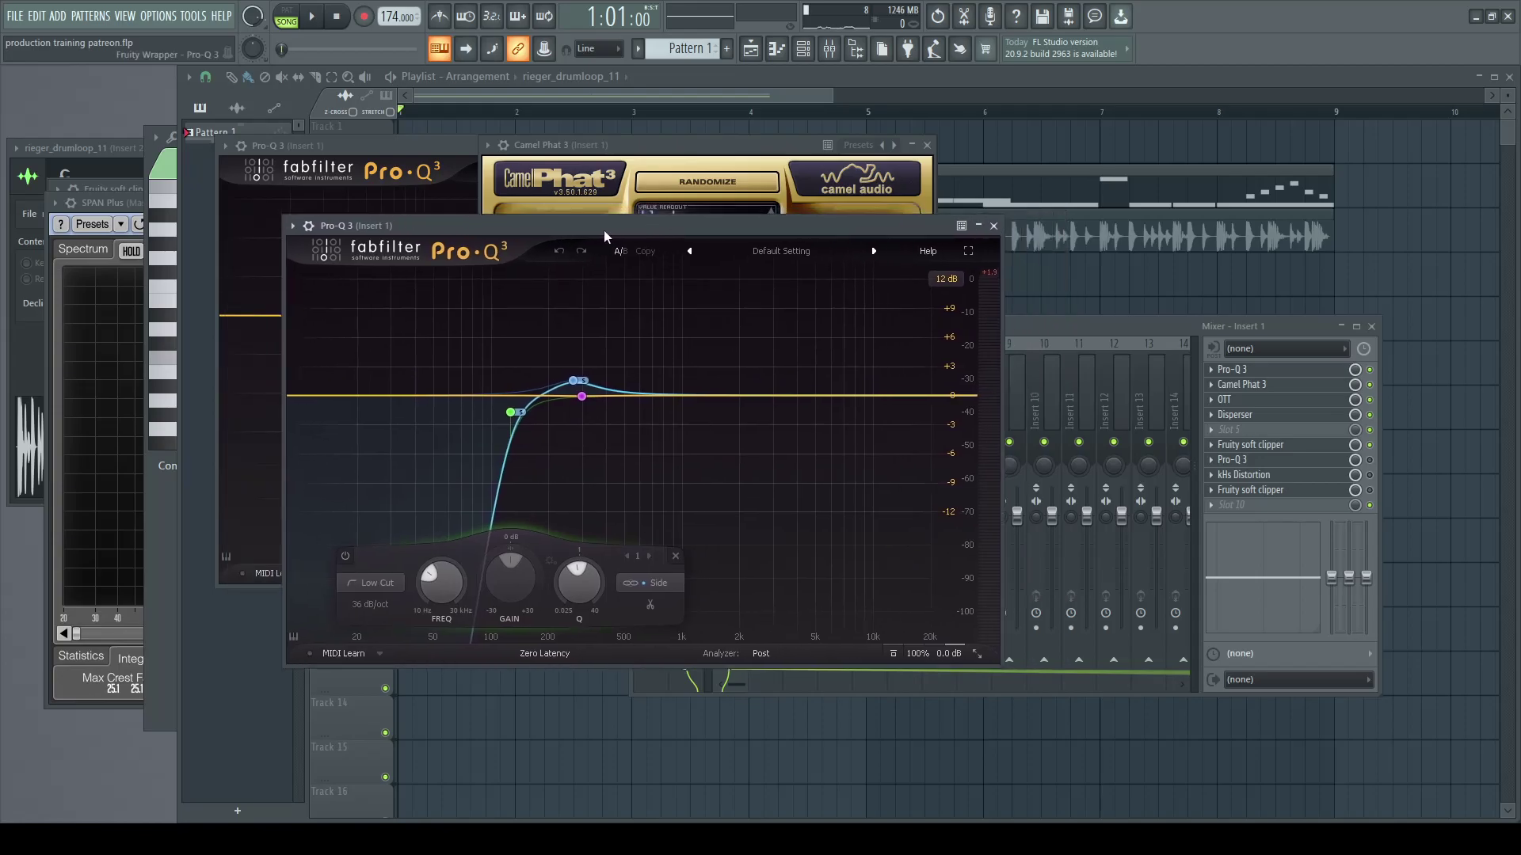
drag(377, 228, 350, 209)
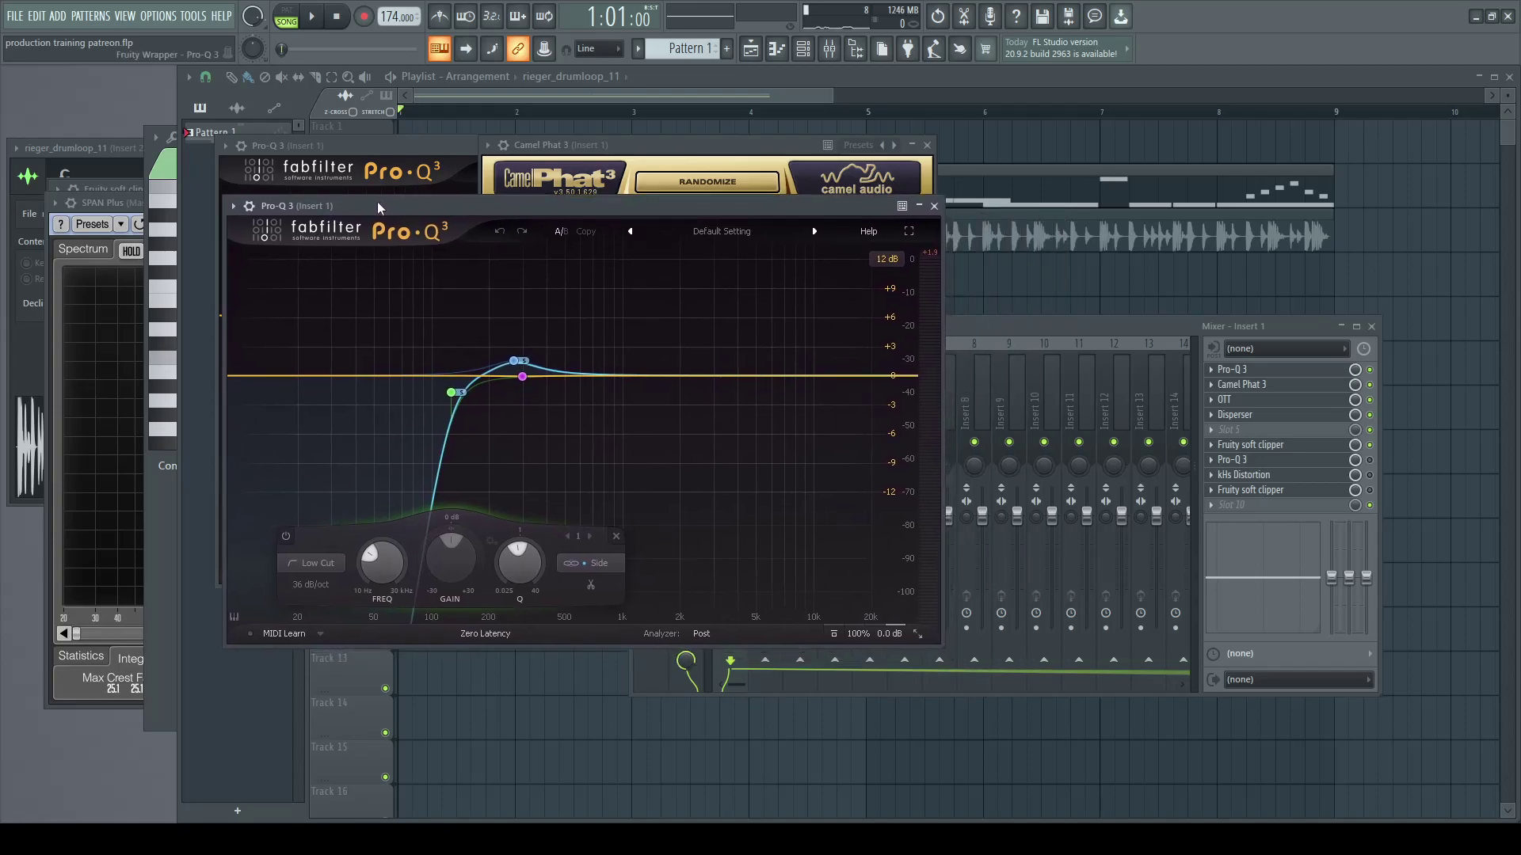
Step: Enable the second Pro-Q 3 on Insert 1 and compare the song with and without it
click(1166, 321)
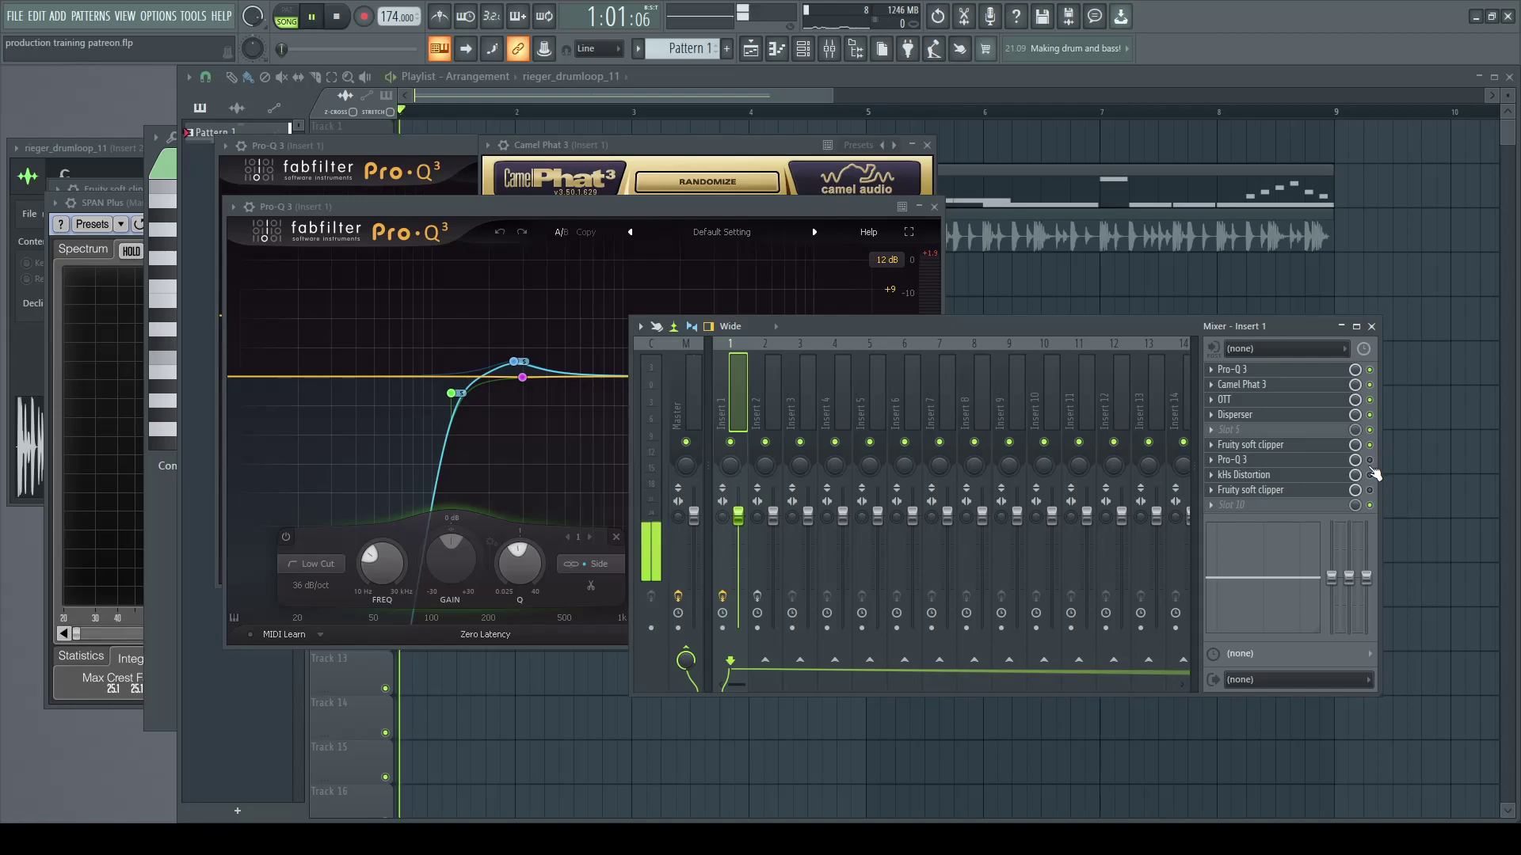
key(space)
key(space)
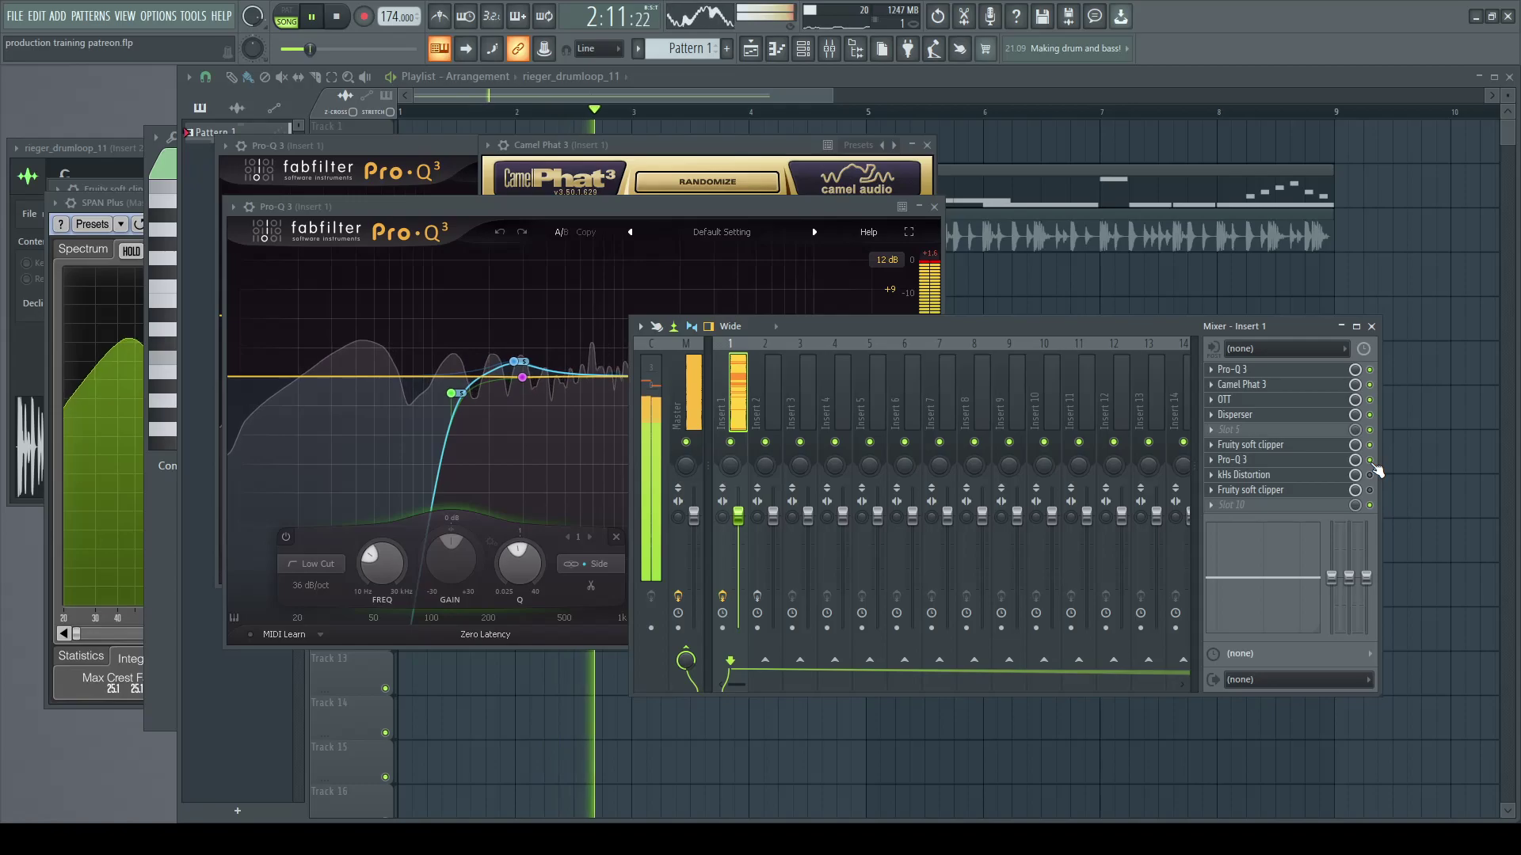
key(space)
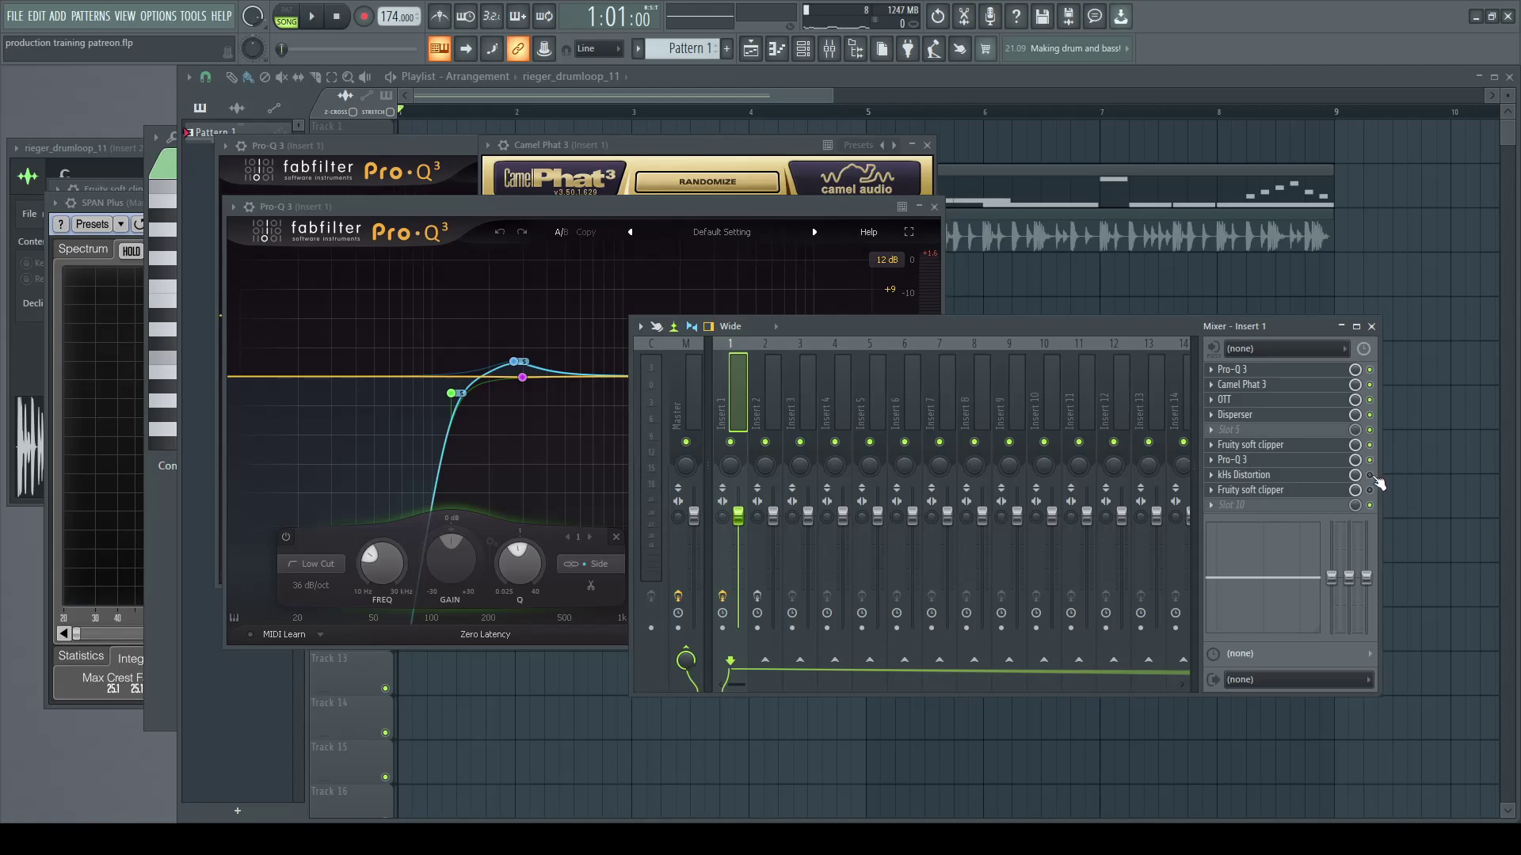
Step: Open kHs Distortion on Insert 1, view its Saturate settings, compare the song with it bypassed and active, and leave it enabled
click(1299, 475)
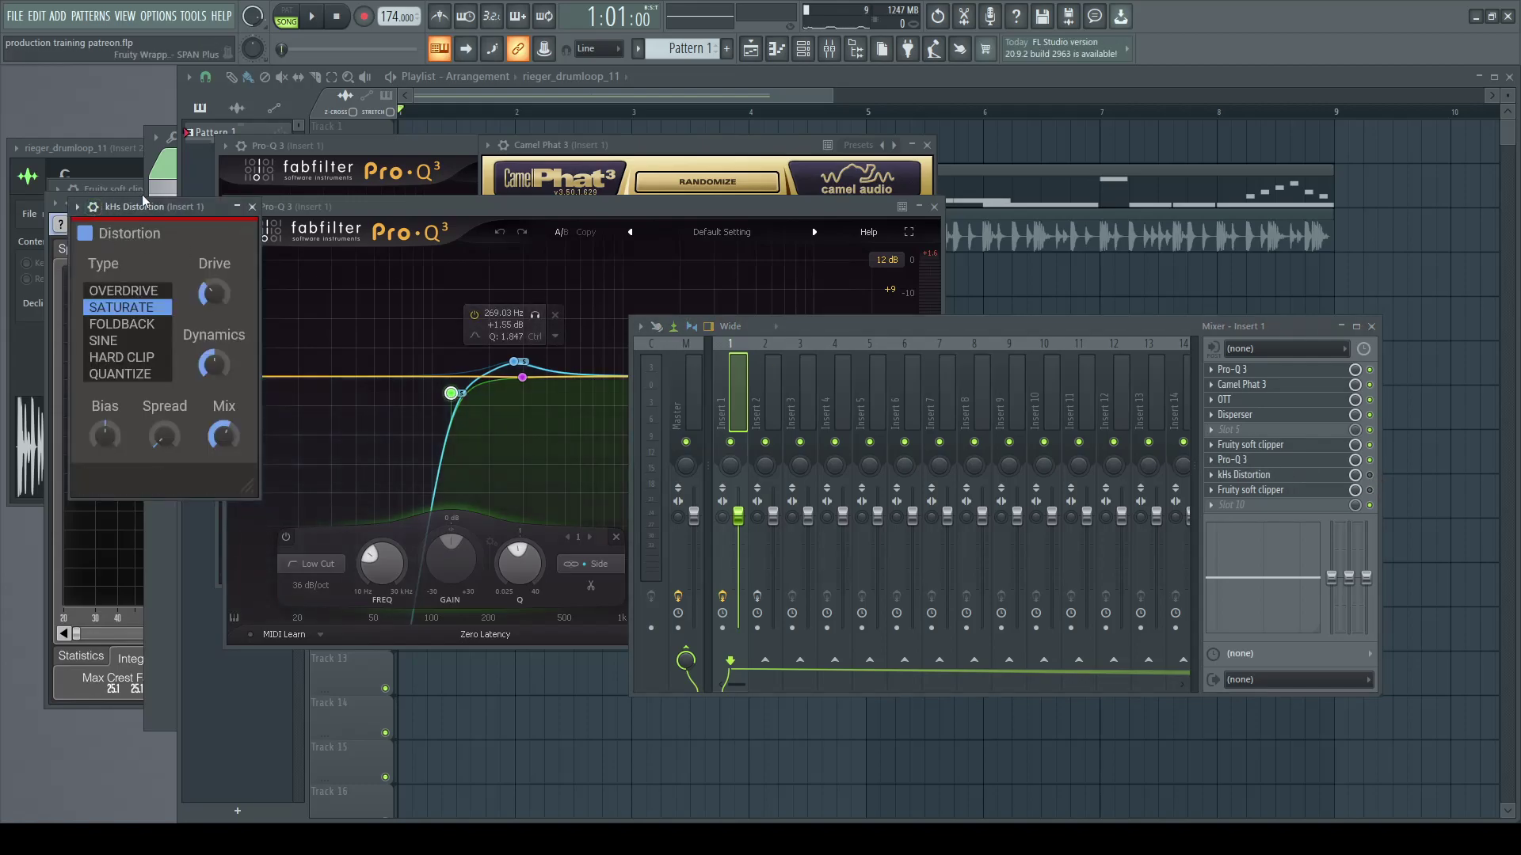
drag(147, 208, 509, 285)
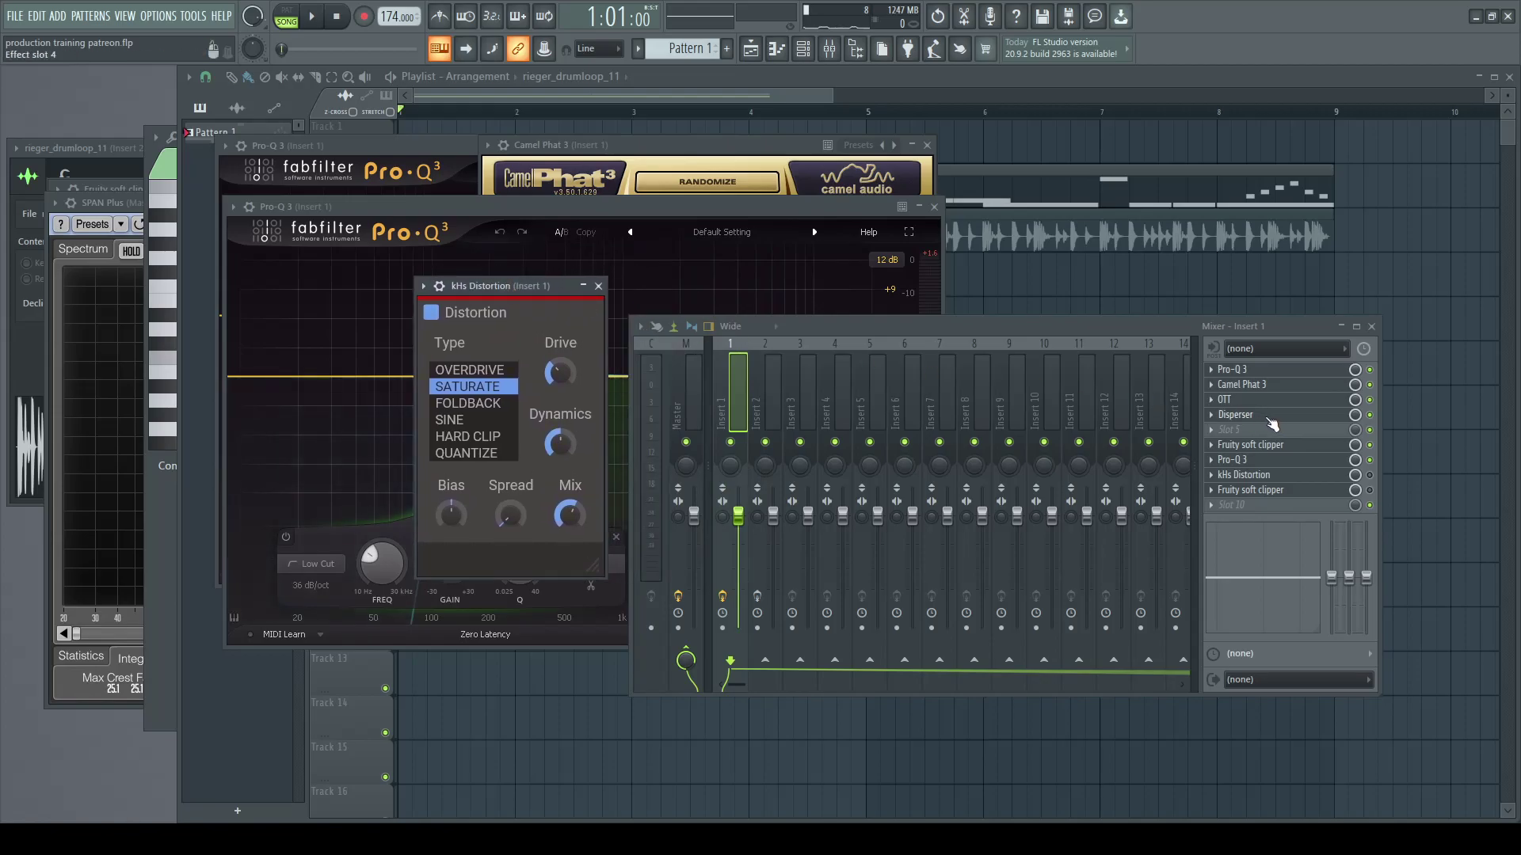
drag(497, 282, 512, 239)
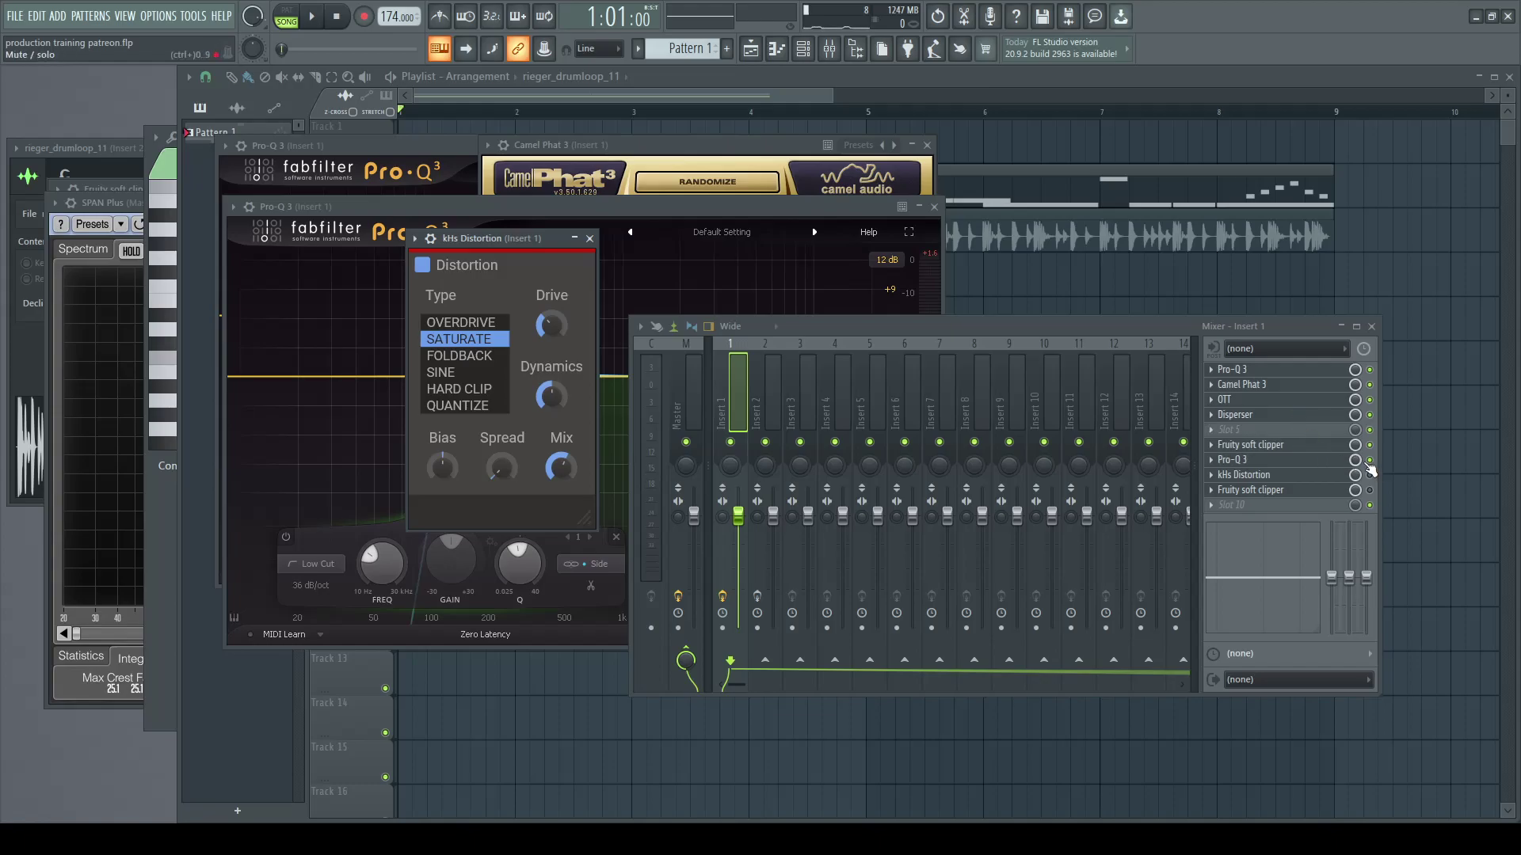
key(space)
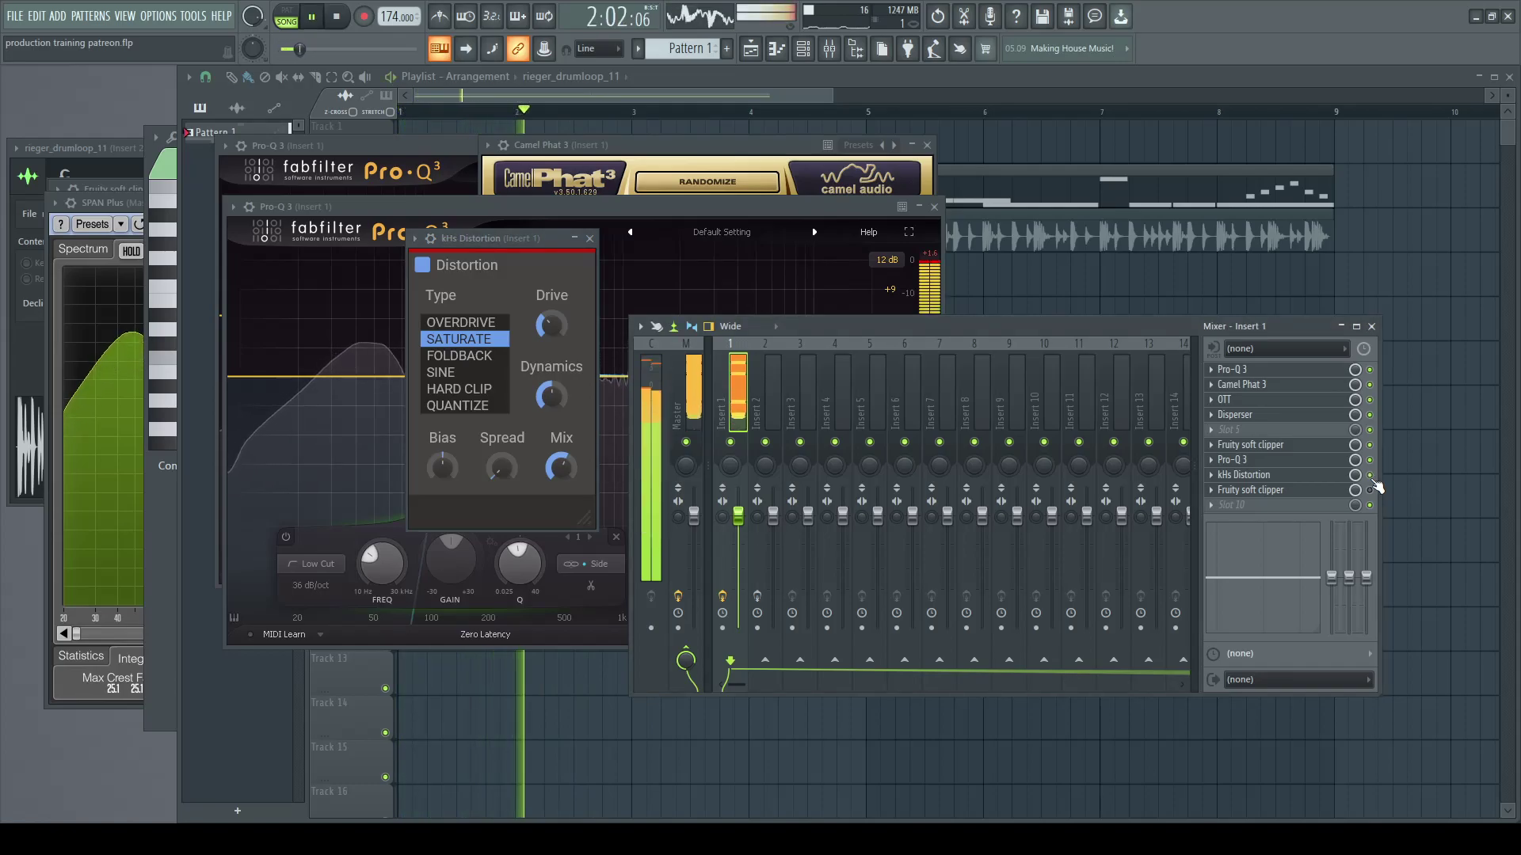
key(space)
key(space)
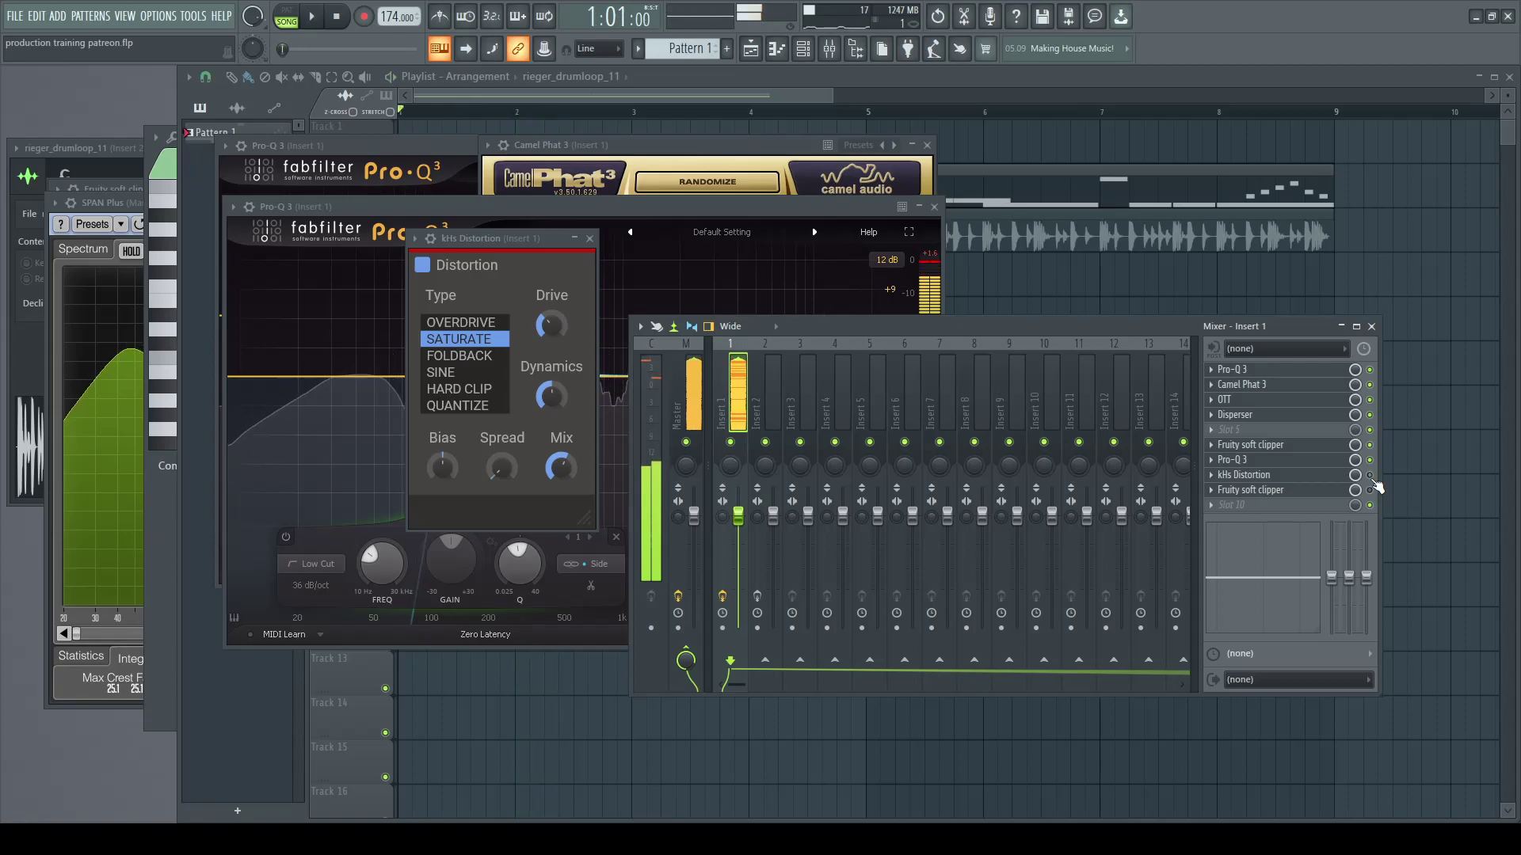
key(space)
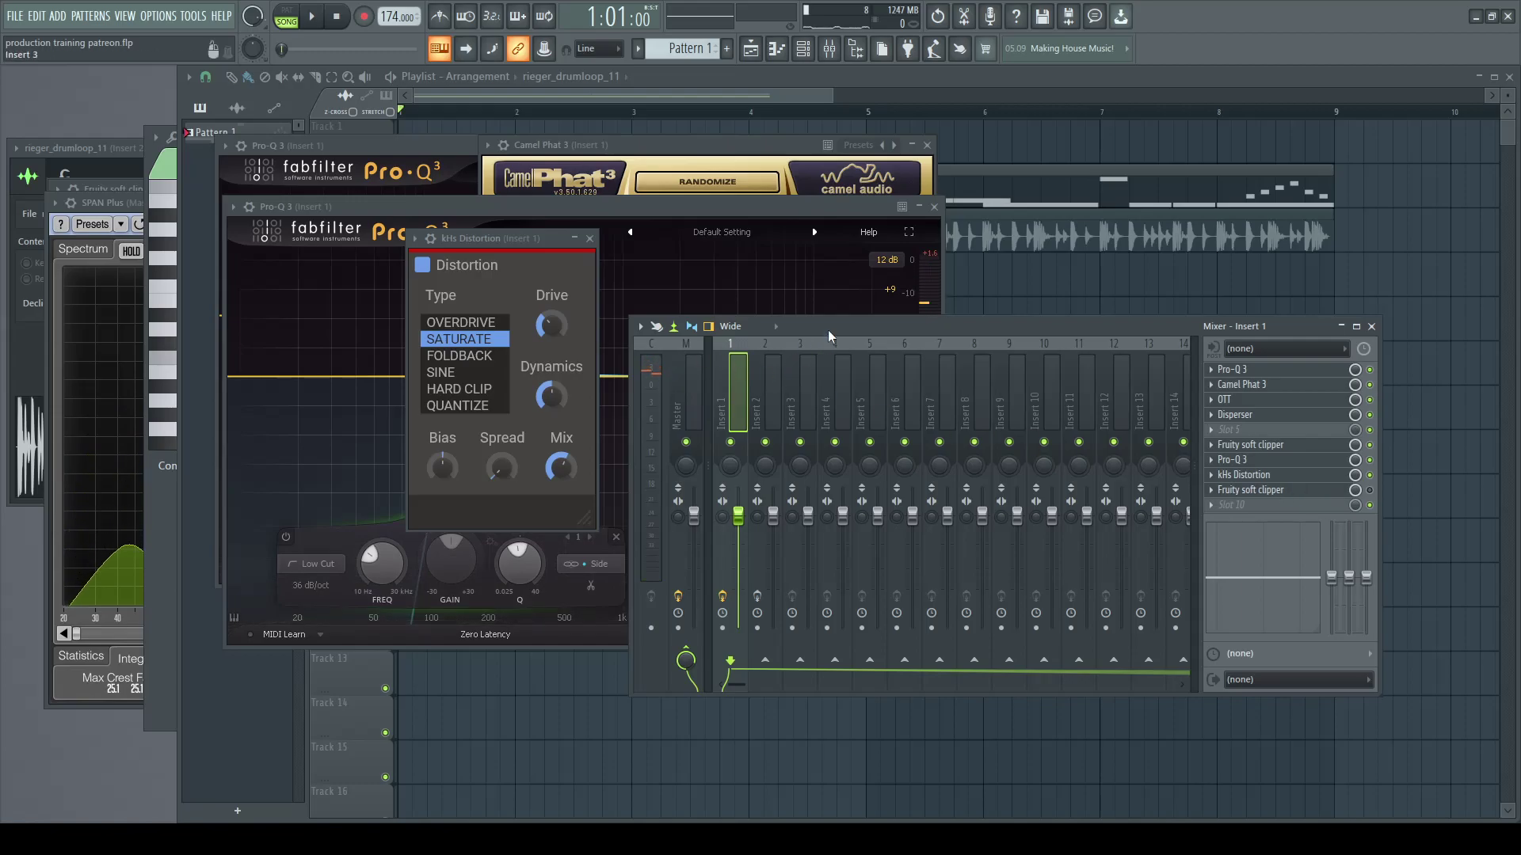
Step: Enable the last Fruity soft clipper on Insert 1 and play the song through the complete effects chain
drag(825, 332, 854, 304)
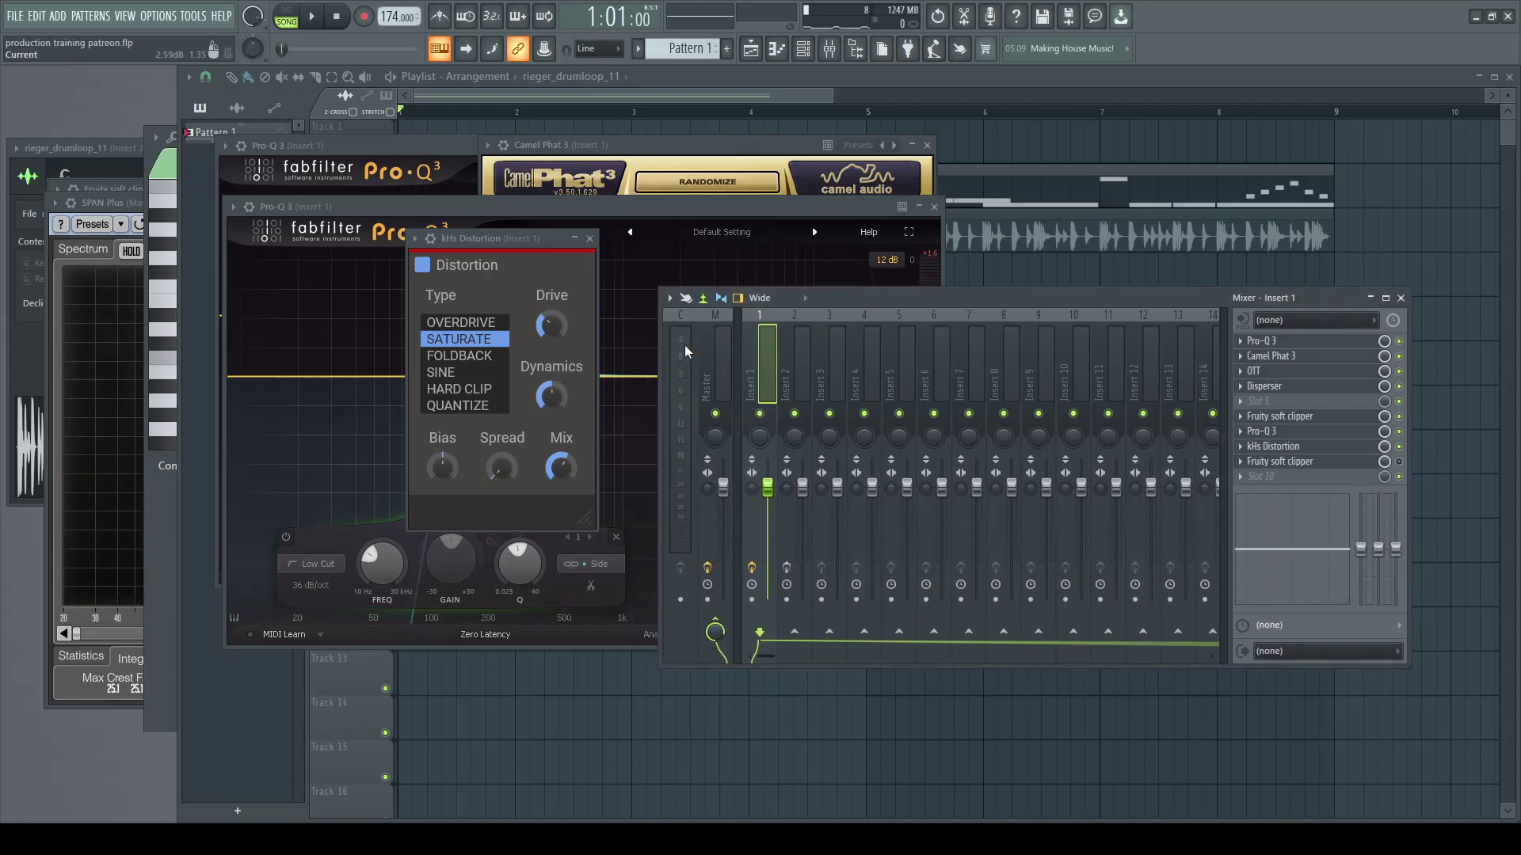
drag(867, 297, 853, 296)
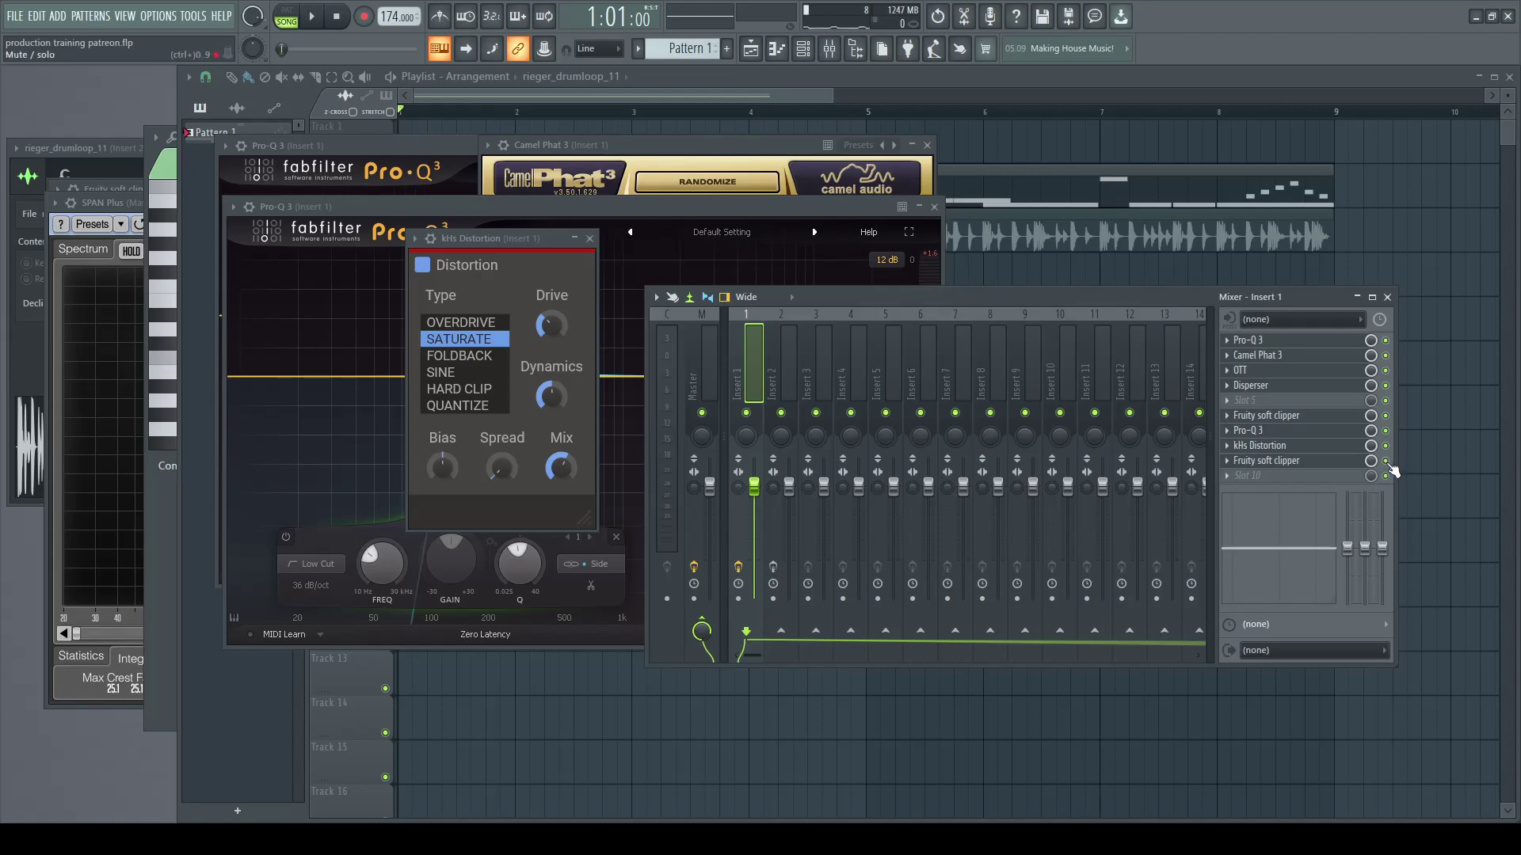
key(space)
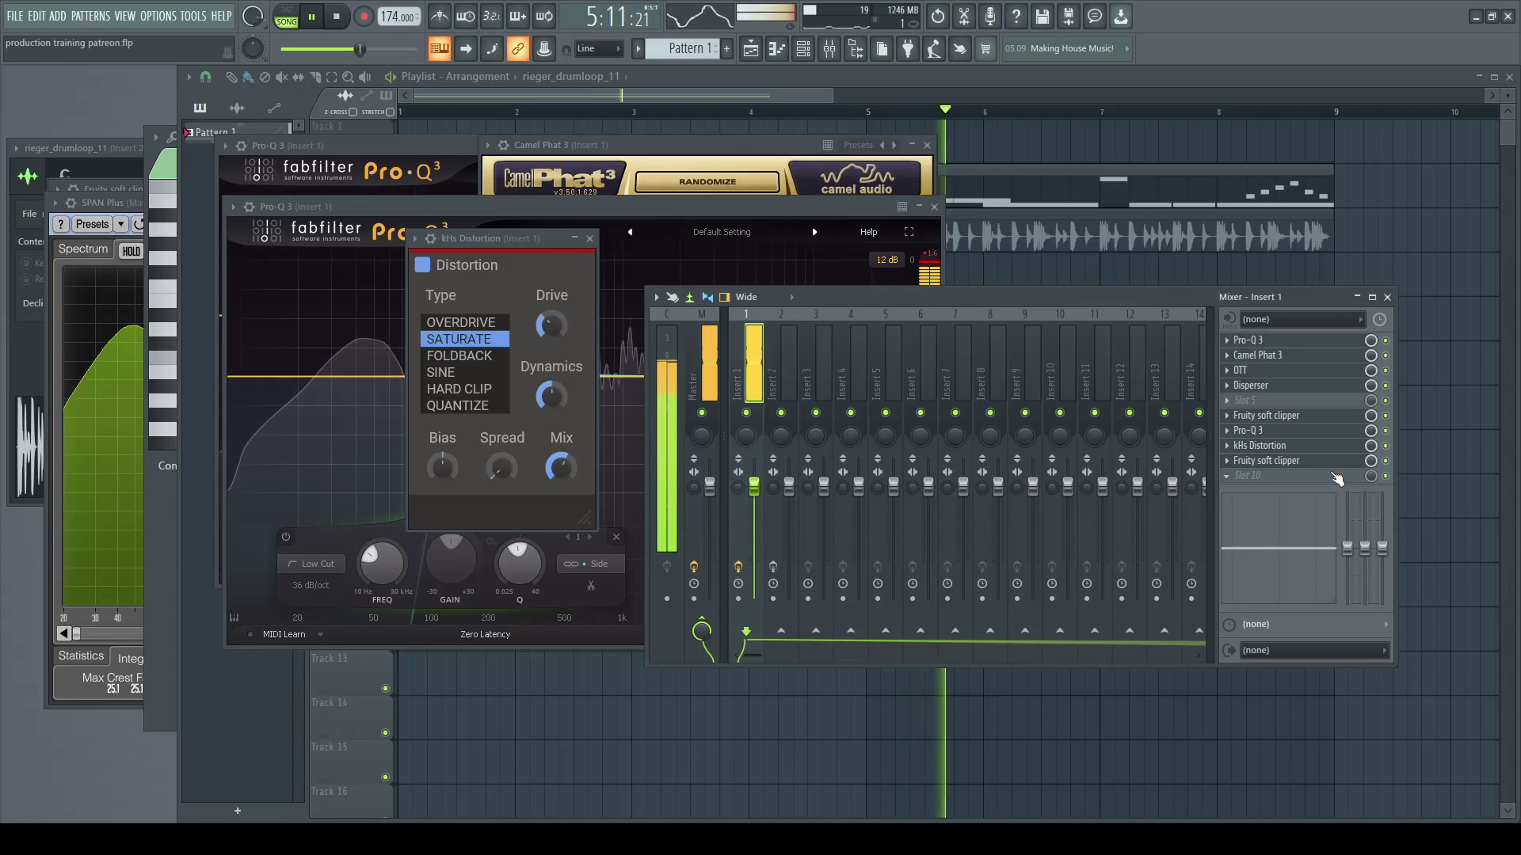
key(space)
Step: Select the Master track and open its Pro-Q 3 to examine the high cut band
click(703, 366)
drag(1032, 298, 1015, 264)
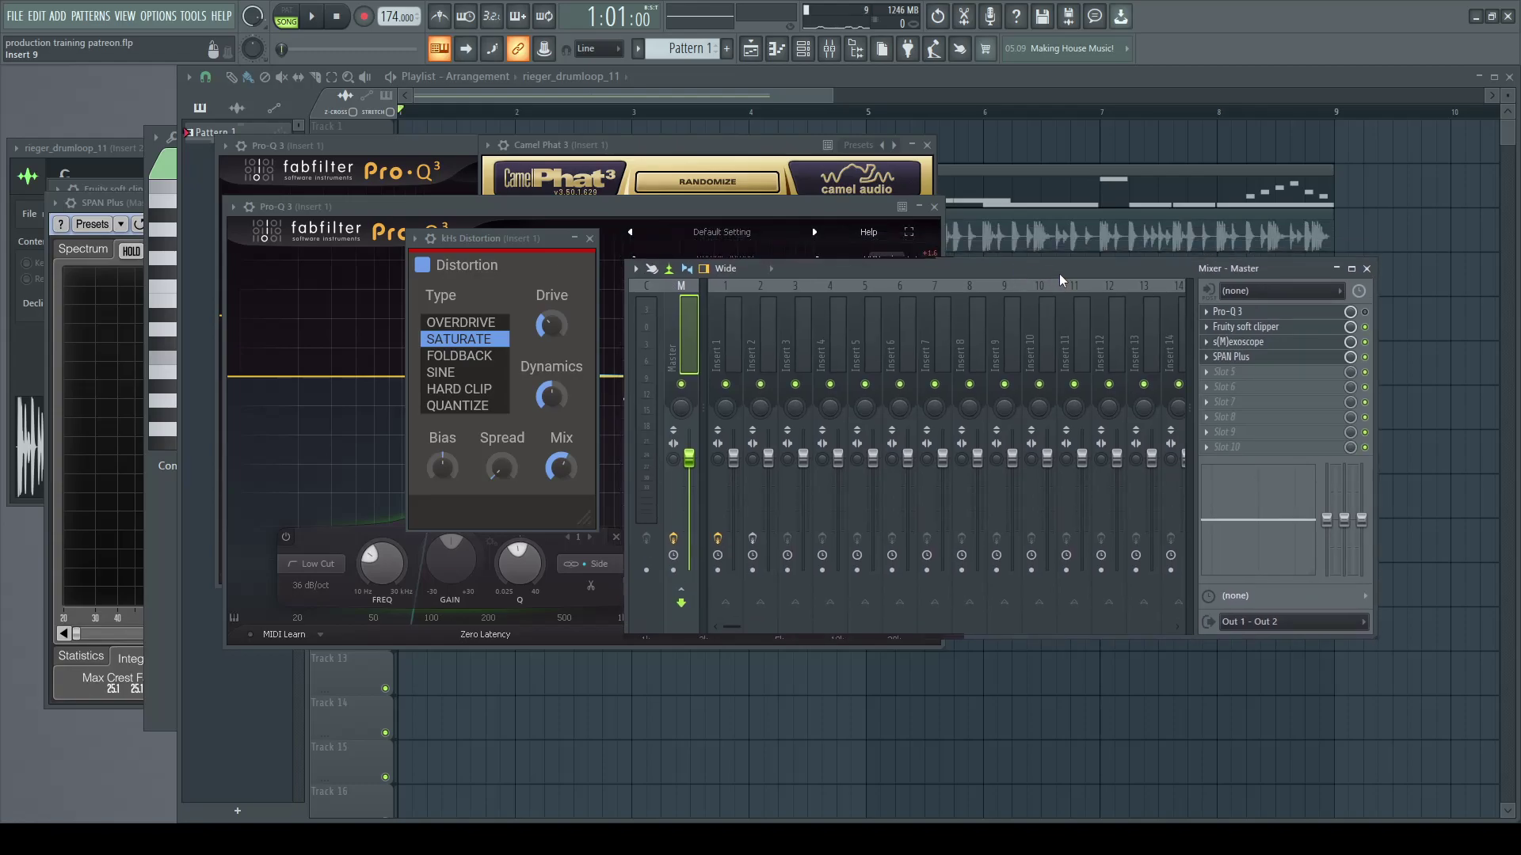
mouse_move(1063, 268)
mouse_down()
mouse_move(1058, 240)
mouse_move(1036, 231)
mouse_move(1082, 284)
mouse_up()
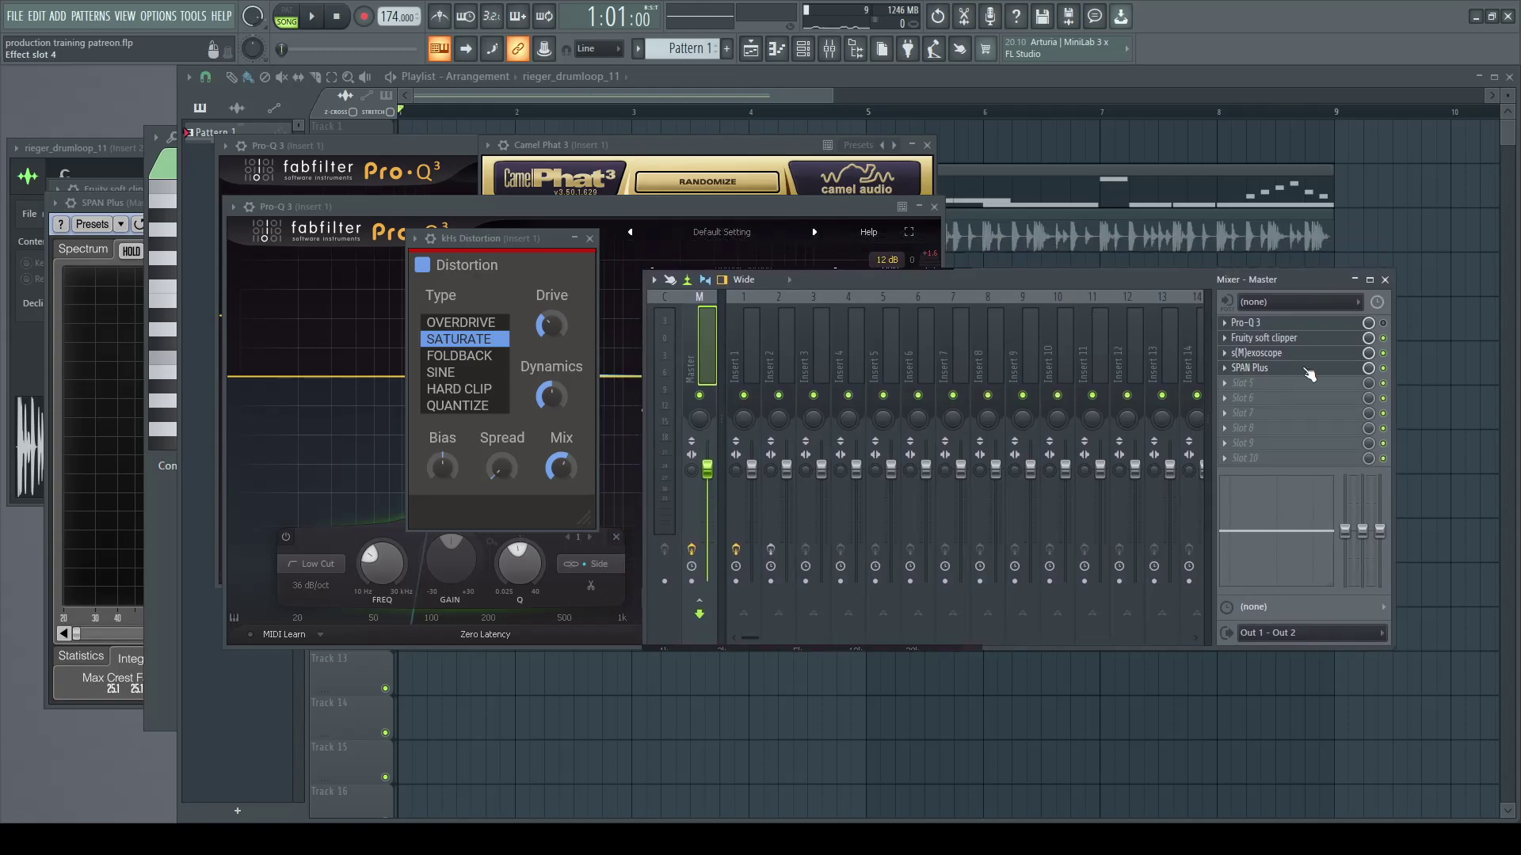
click(1331, 325)
drag(402, 189, 525, 184)
mouse_move(525, 380)
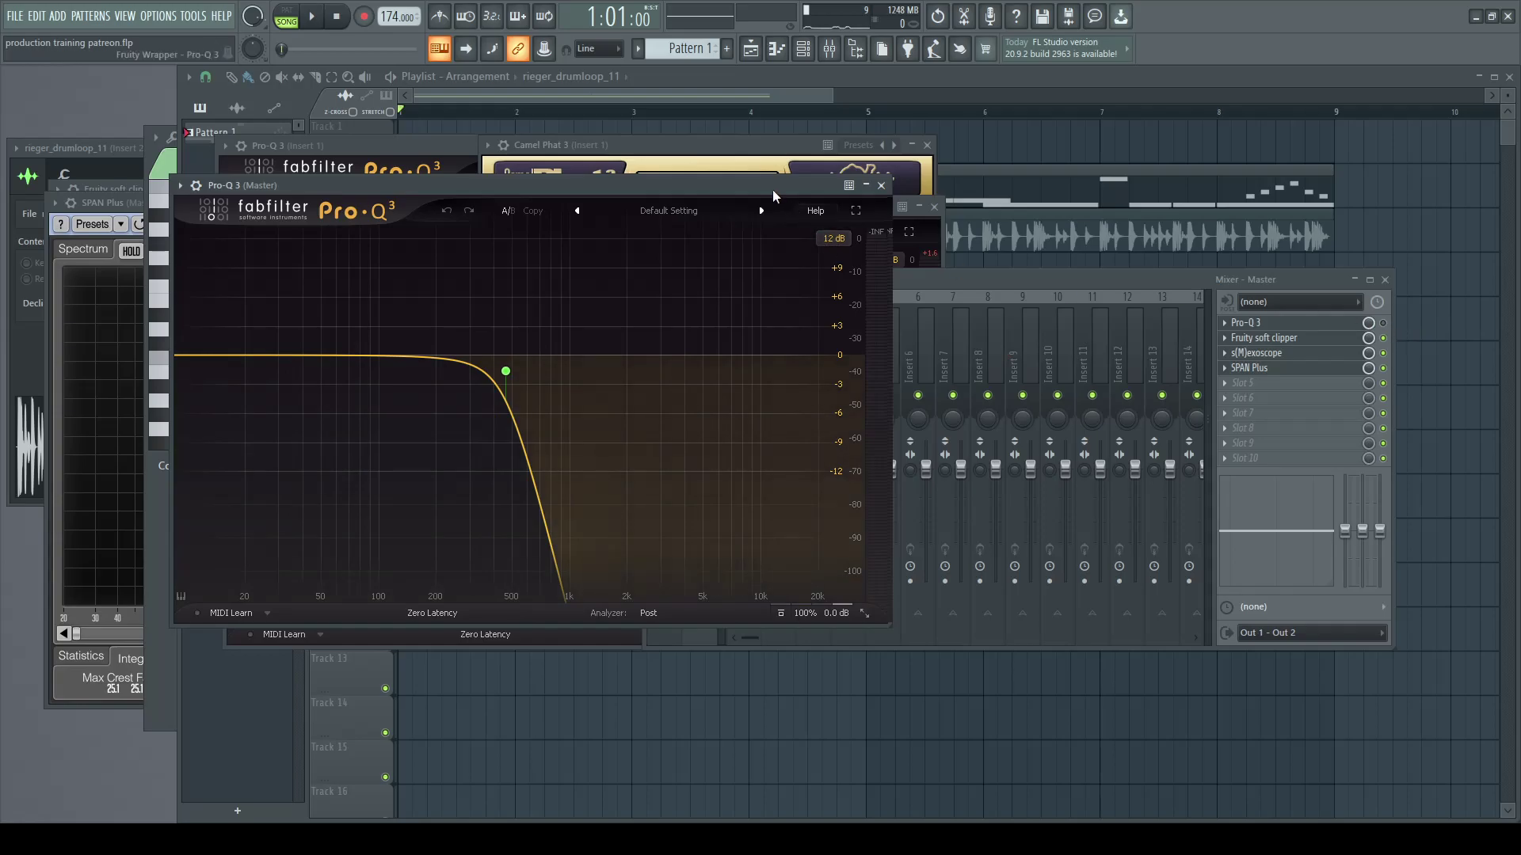
drag(773, 188, 800, 188)
Step: Enable the Master's Pro-Q 3, sweep its high cut to about 285 Hz and back to about 588 Hz during playback, and bypass it
click(1391, 334)
key(space)
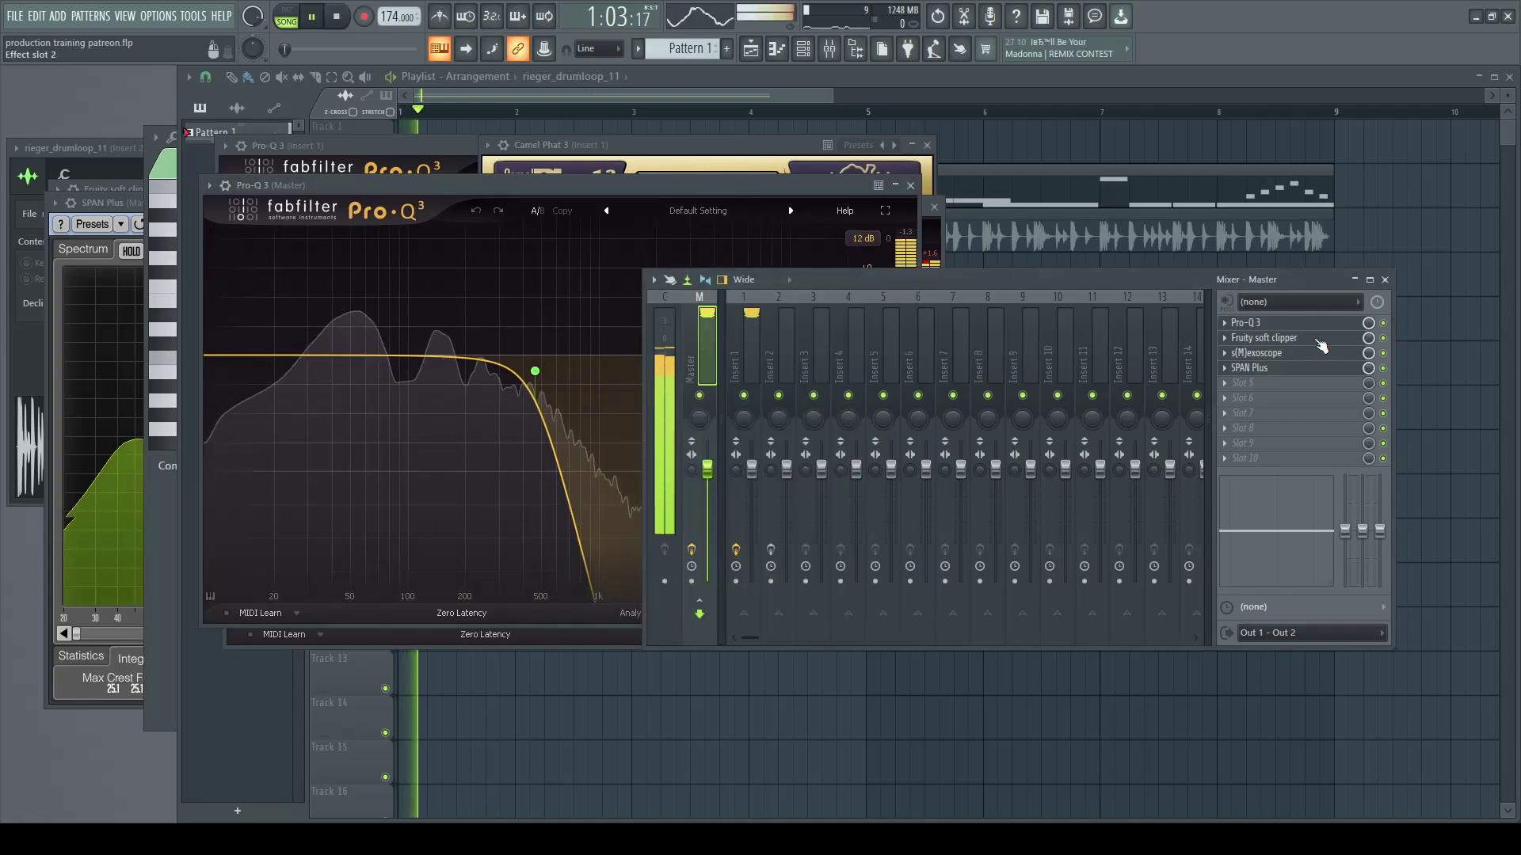
drag(534, 370, 494, 369)
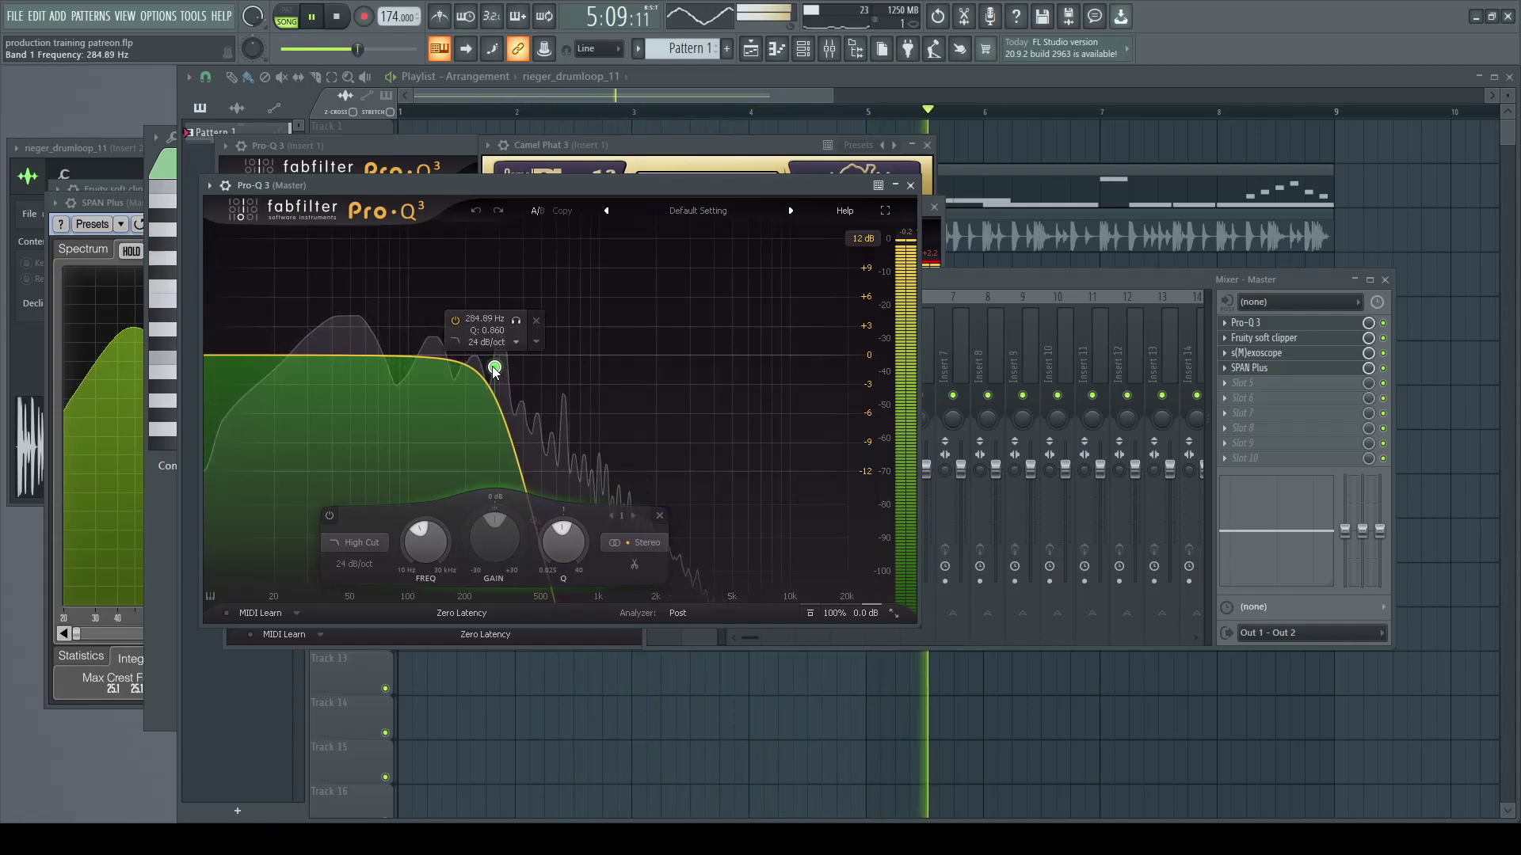
drag(494, 369, 554, 369)
key(space)
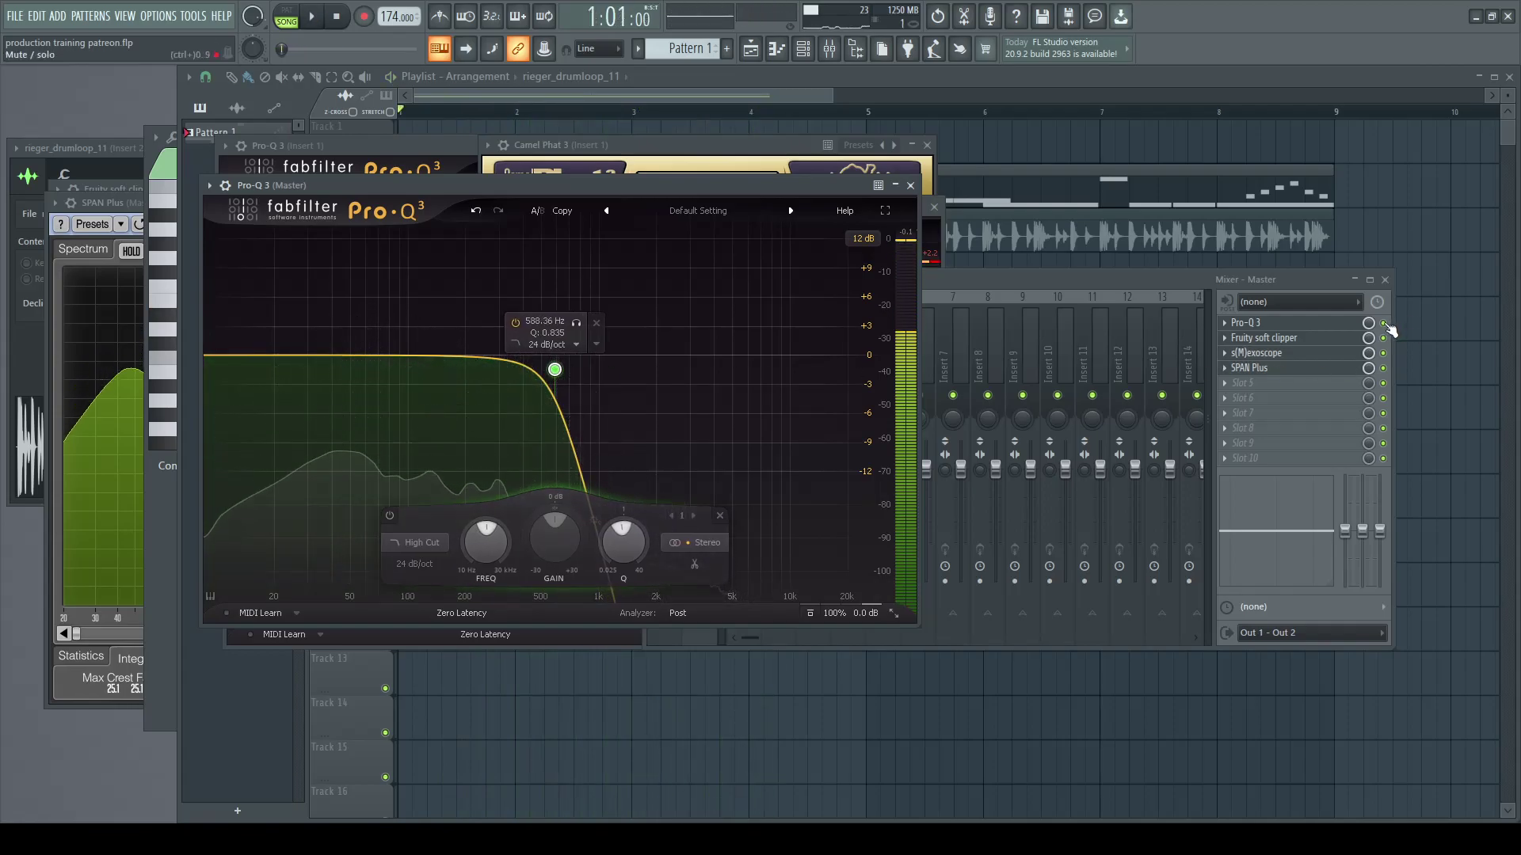
click(1382, 323)
Step: Bring up the mixer and open SPAN Plus on the Master track
click(354, 126)
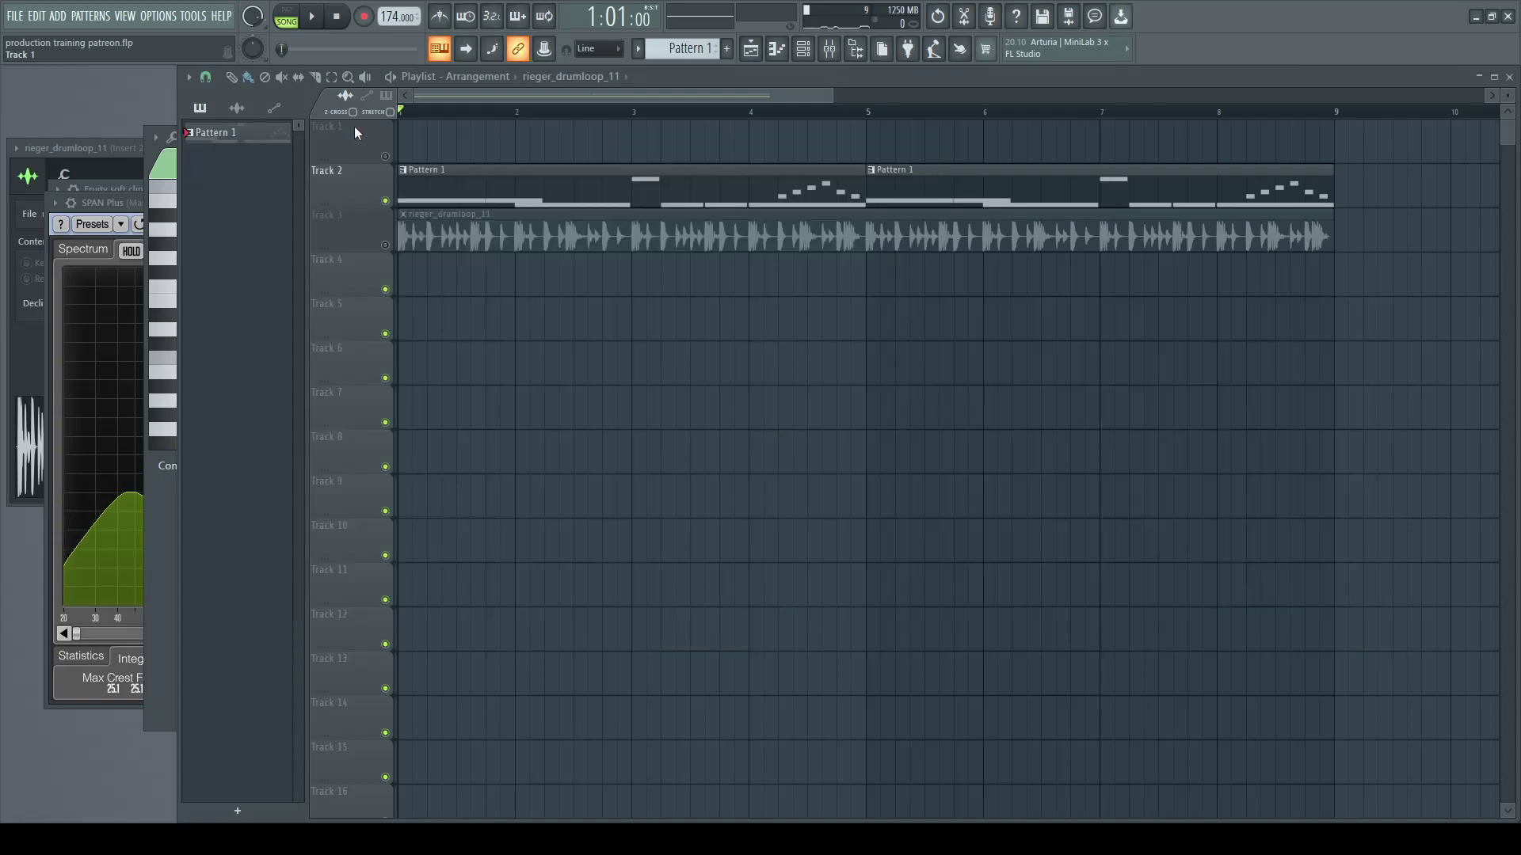
click(829, 50)
drag(856, 280, 842, 281)
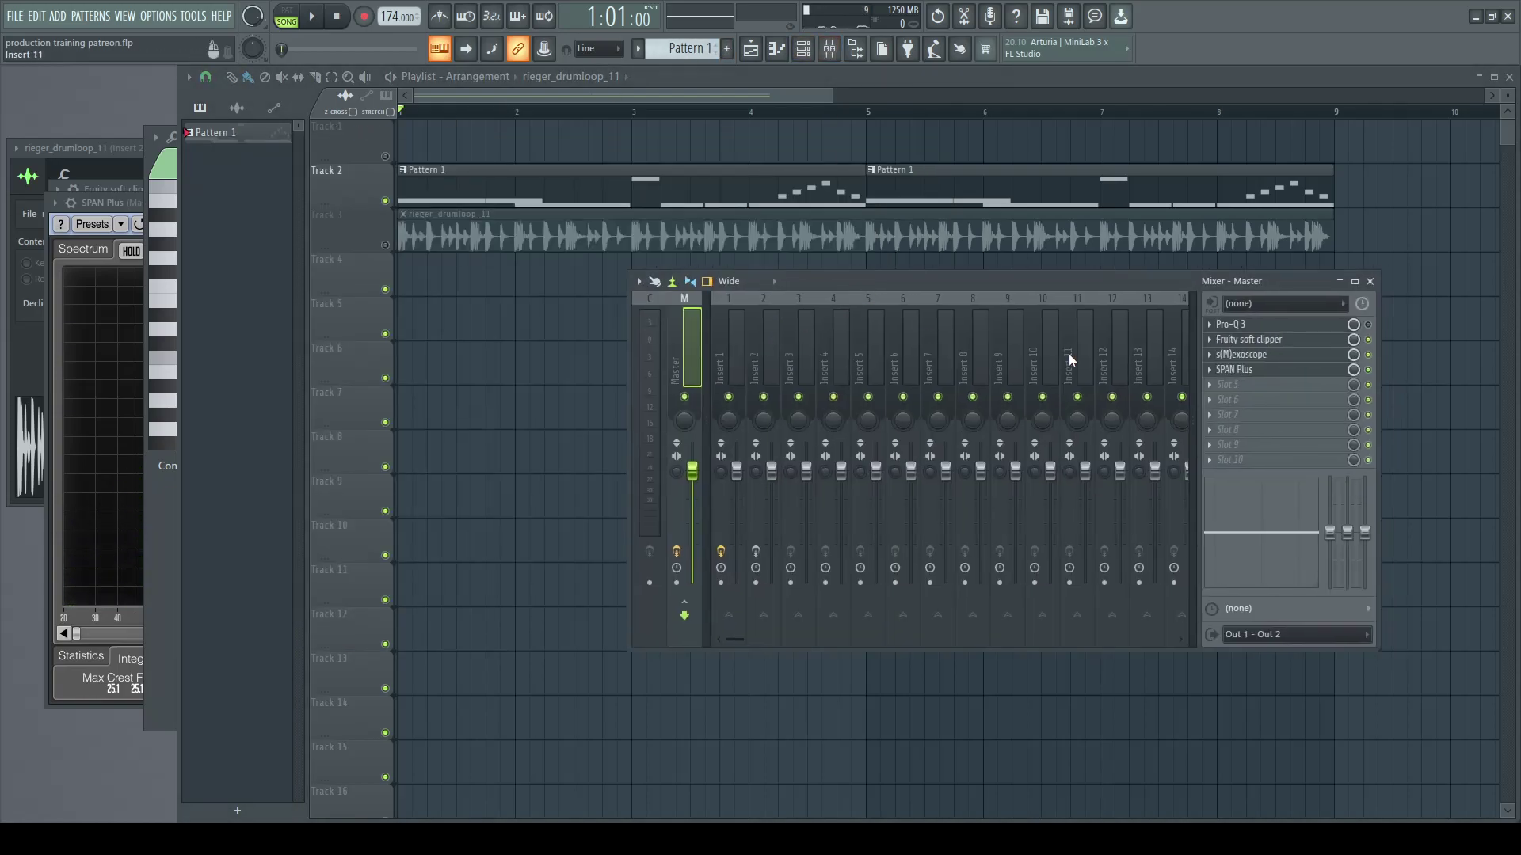
click(1279, 376)
drag(455, 208, 585, 164)
Step: Show the channel rack, move SPAN Plus clear of the mixer, and play the song to examine its frequency spectrum
click(804, 49)
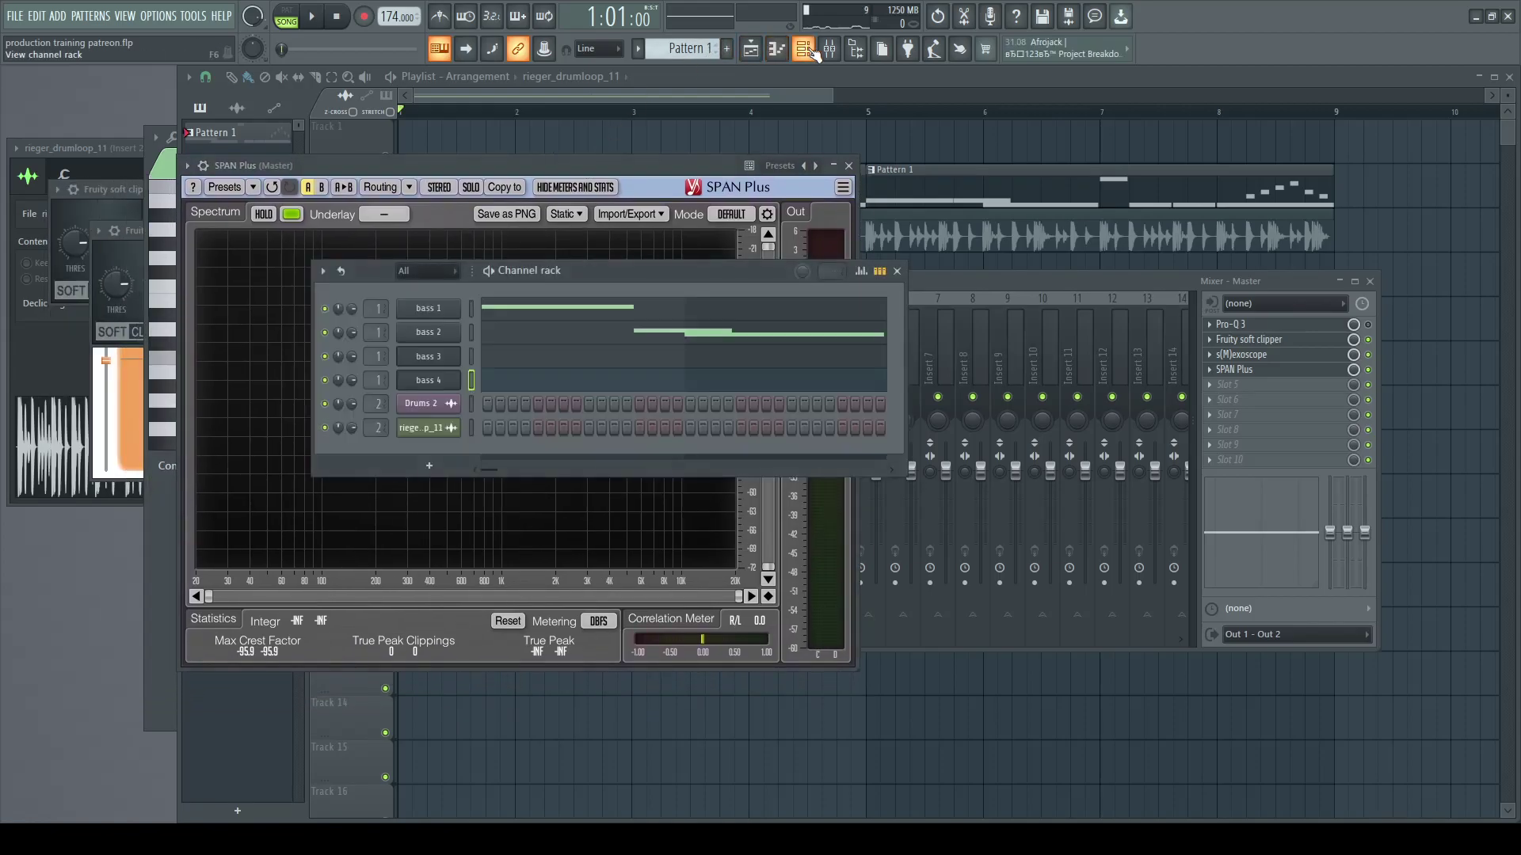
drag(604, 164, 518, 155)
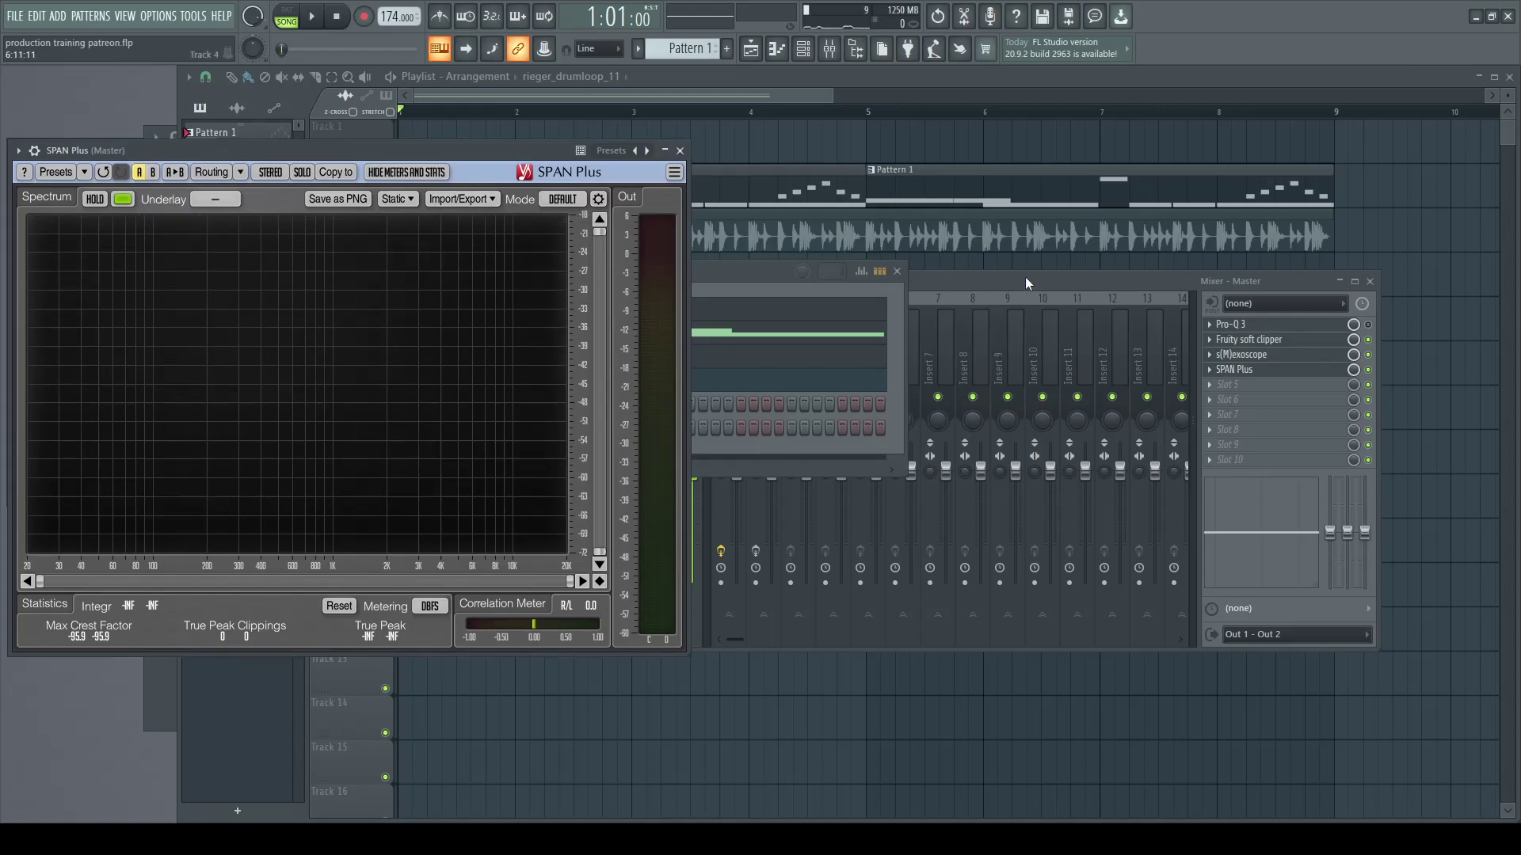
drag(445, 154, 493, 136)
key(space)
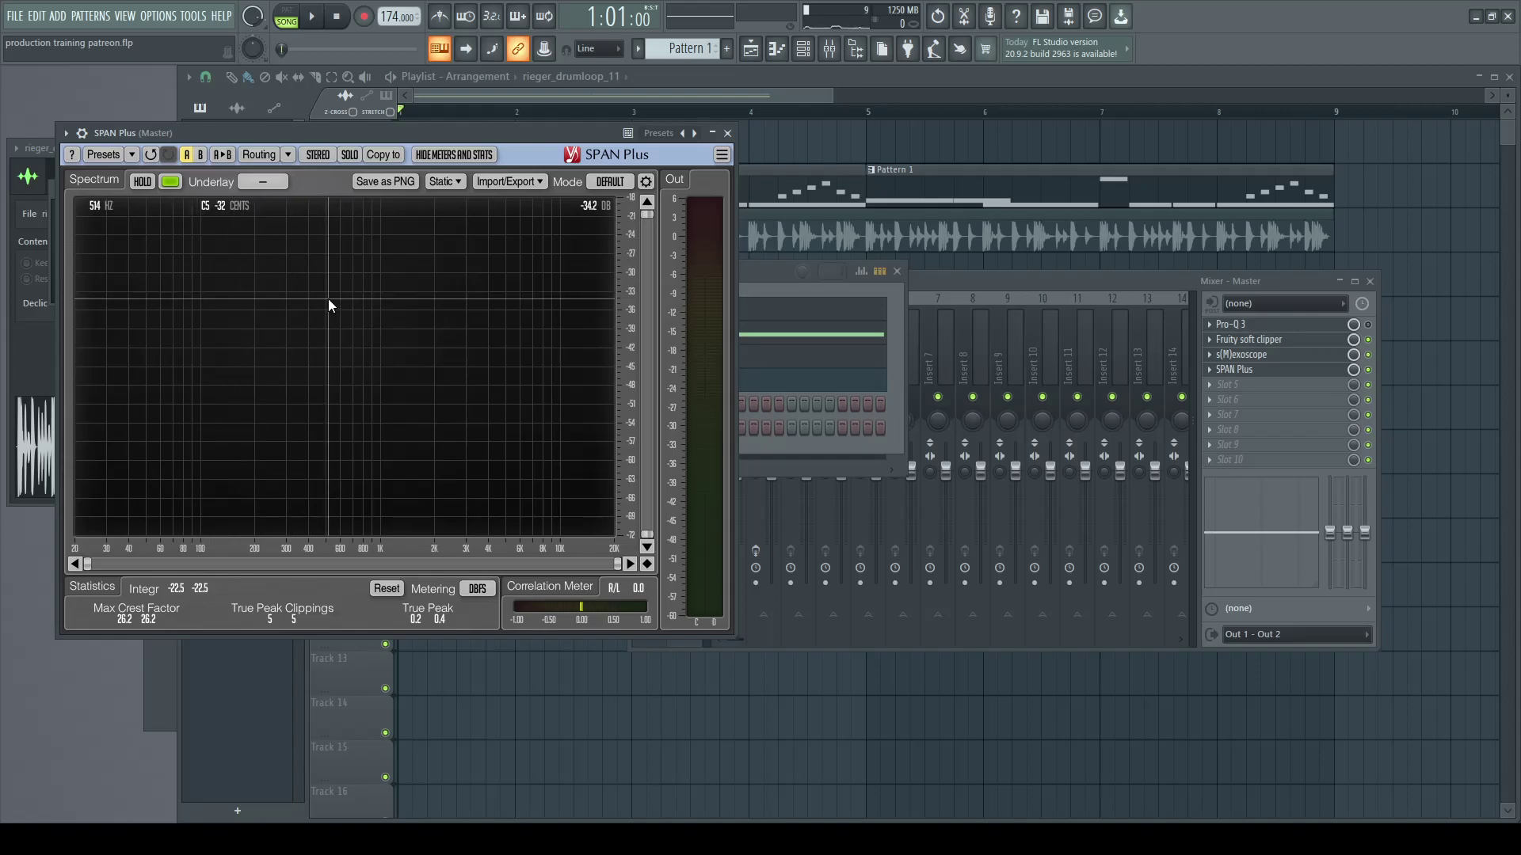
drag(400, 133, 438, 190)
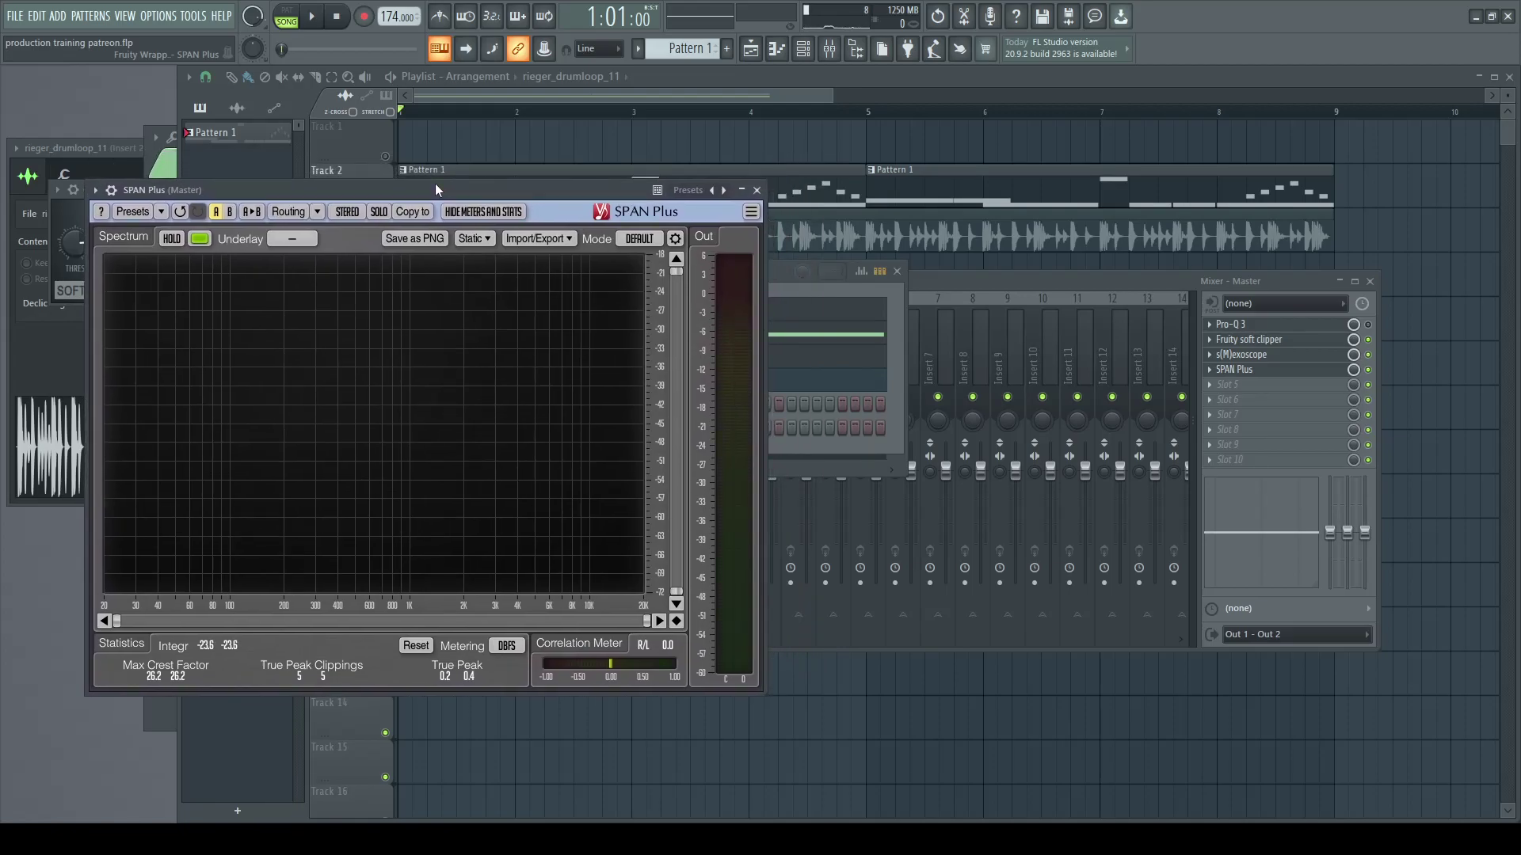
Step: Unmute Tracks 1 and 3 in the playlist and play the bass pattern together with the drum loop
click(387, 155)
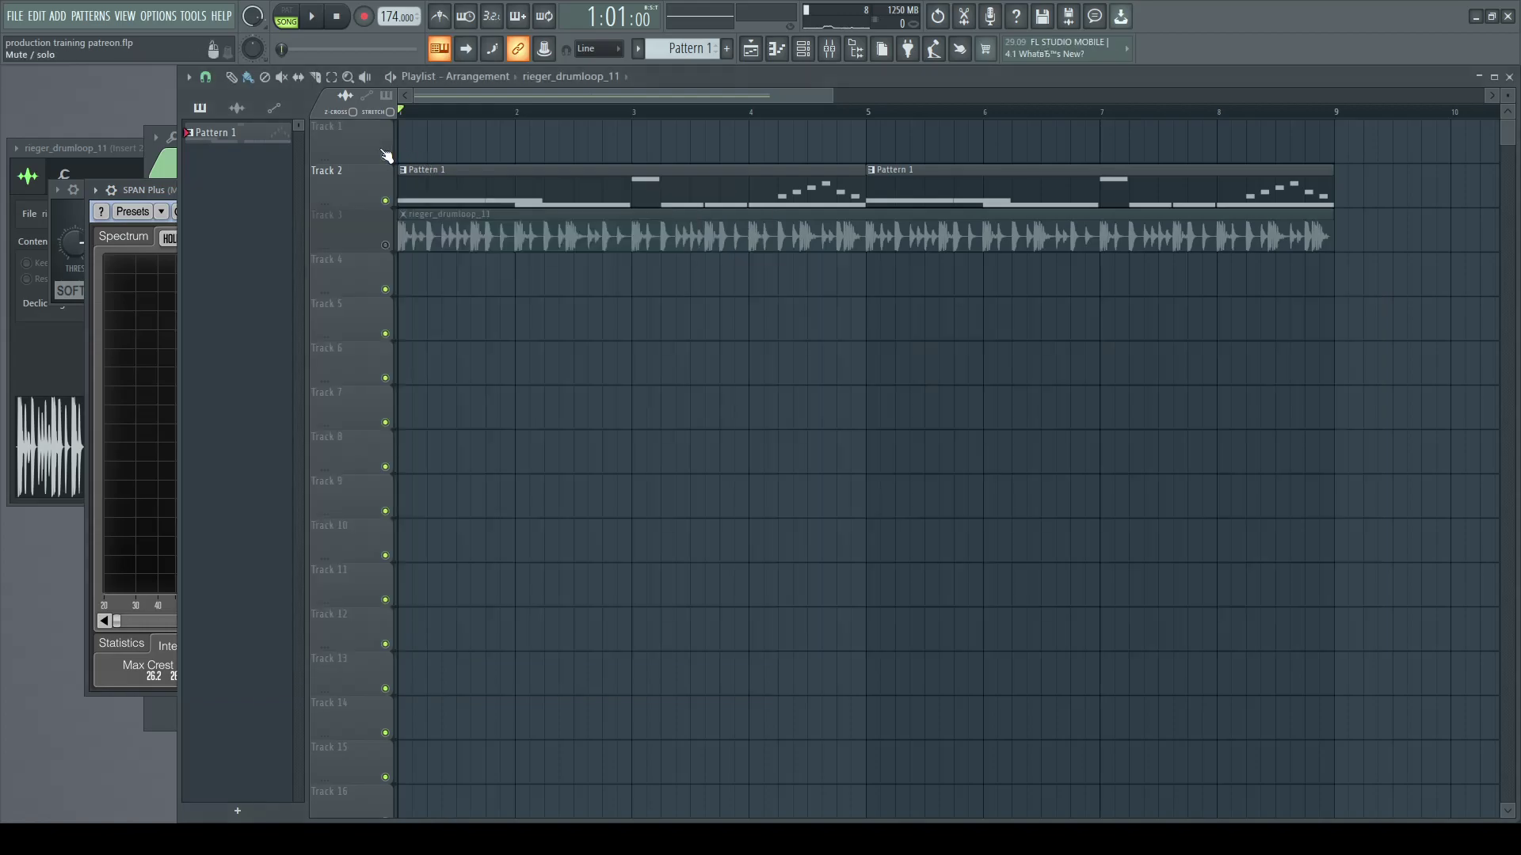
click(385, 245)
click(386, 245)
click(385, 245)
key(space)
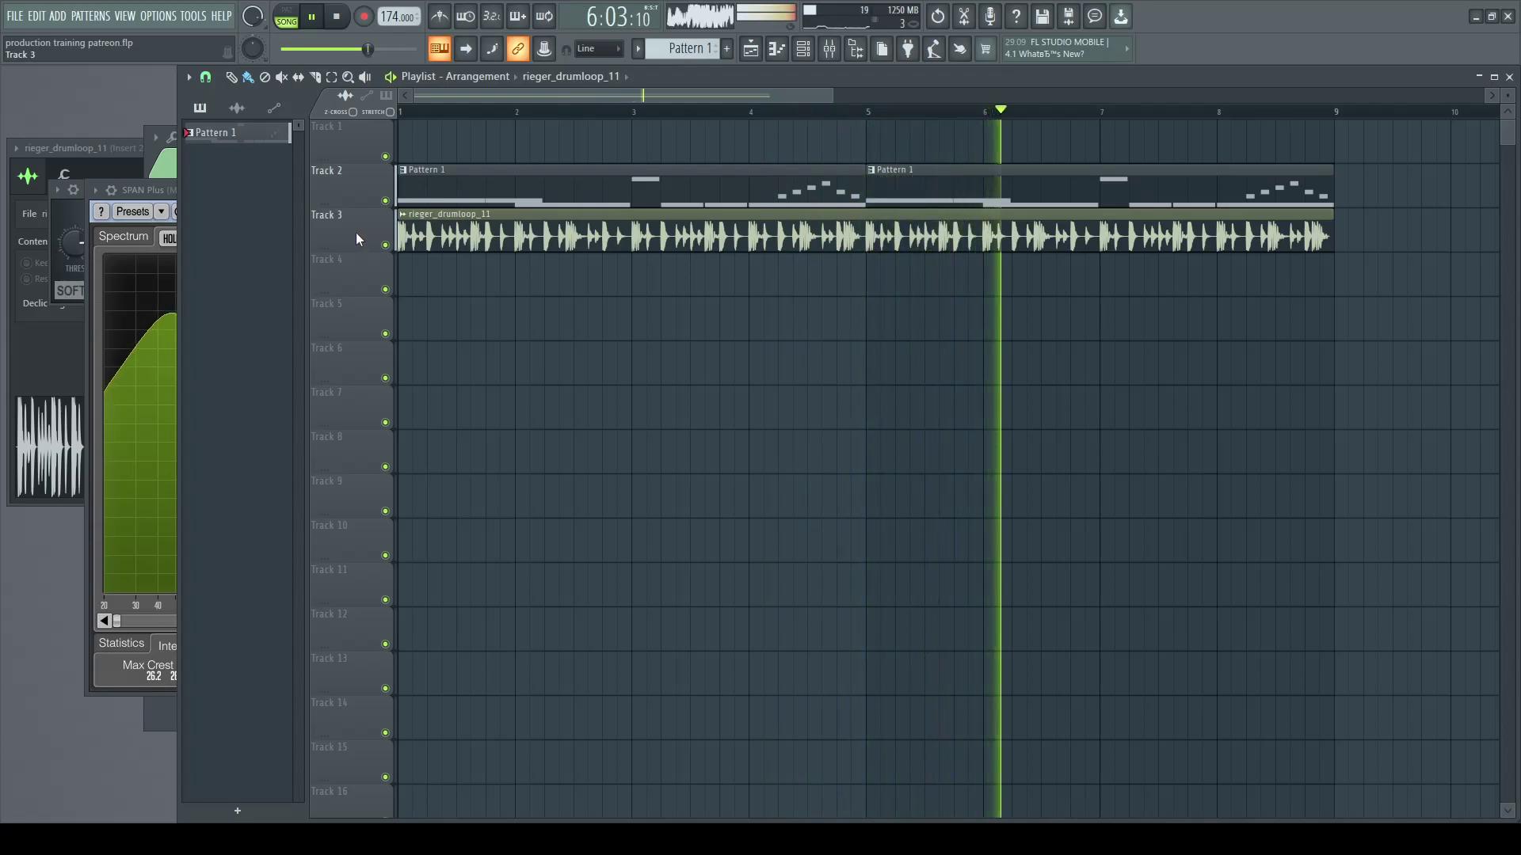
drag(831, 95, 841, 95)
key(space)
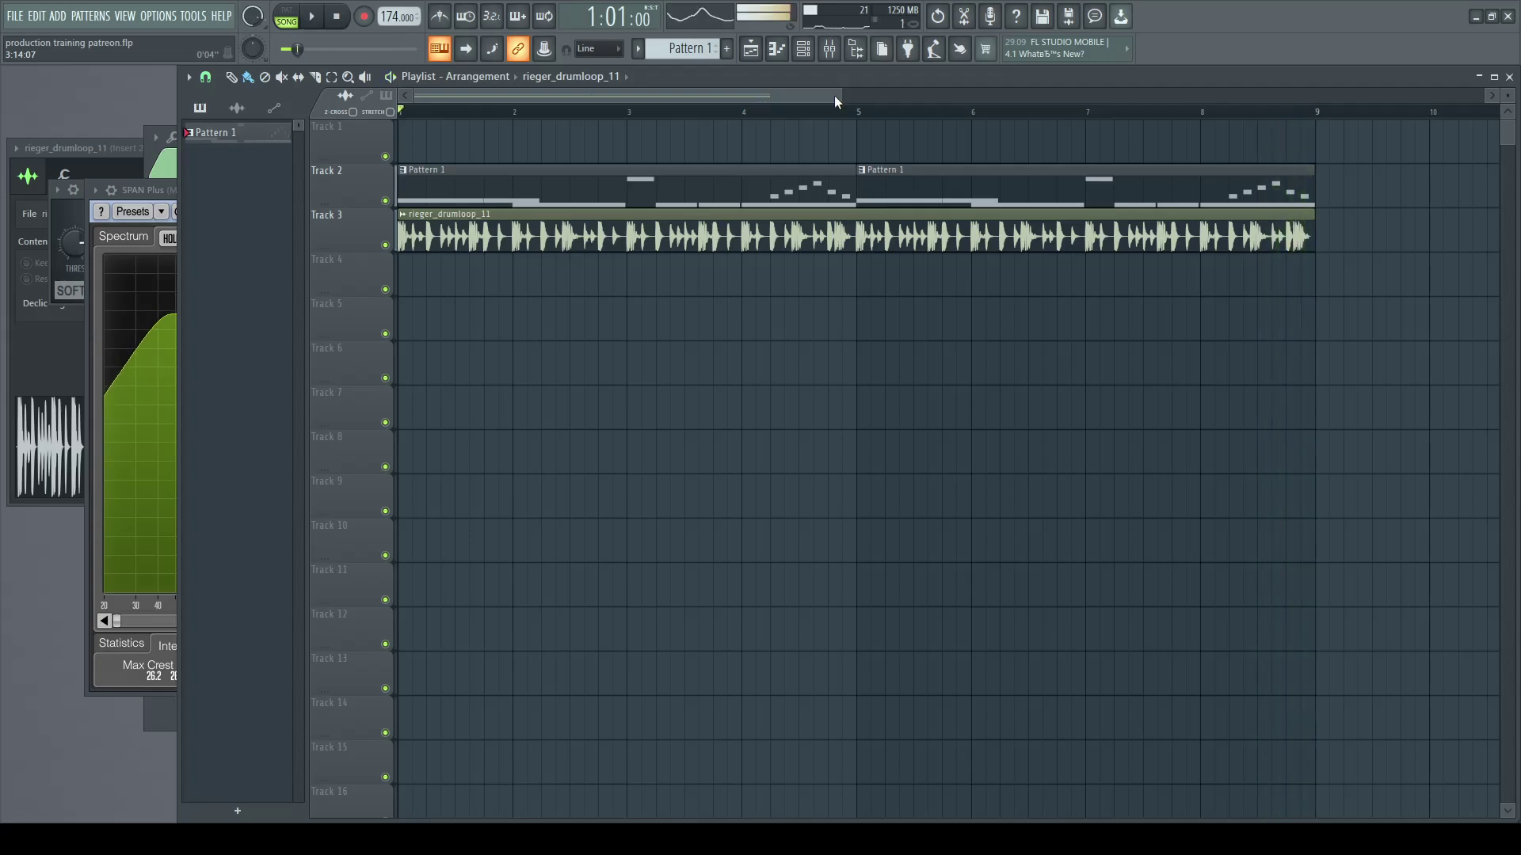
Step: Open the Serum patches of bass 1, bass 4 and bass 2 from the channel rack to examine their oscillator and LFO settings
key(F6)
click(429, 311)
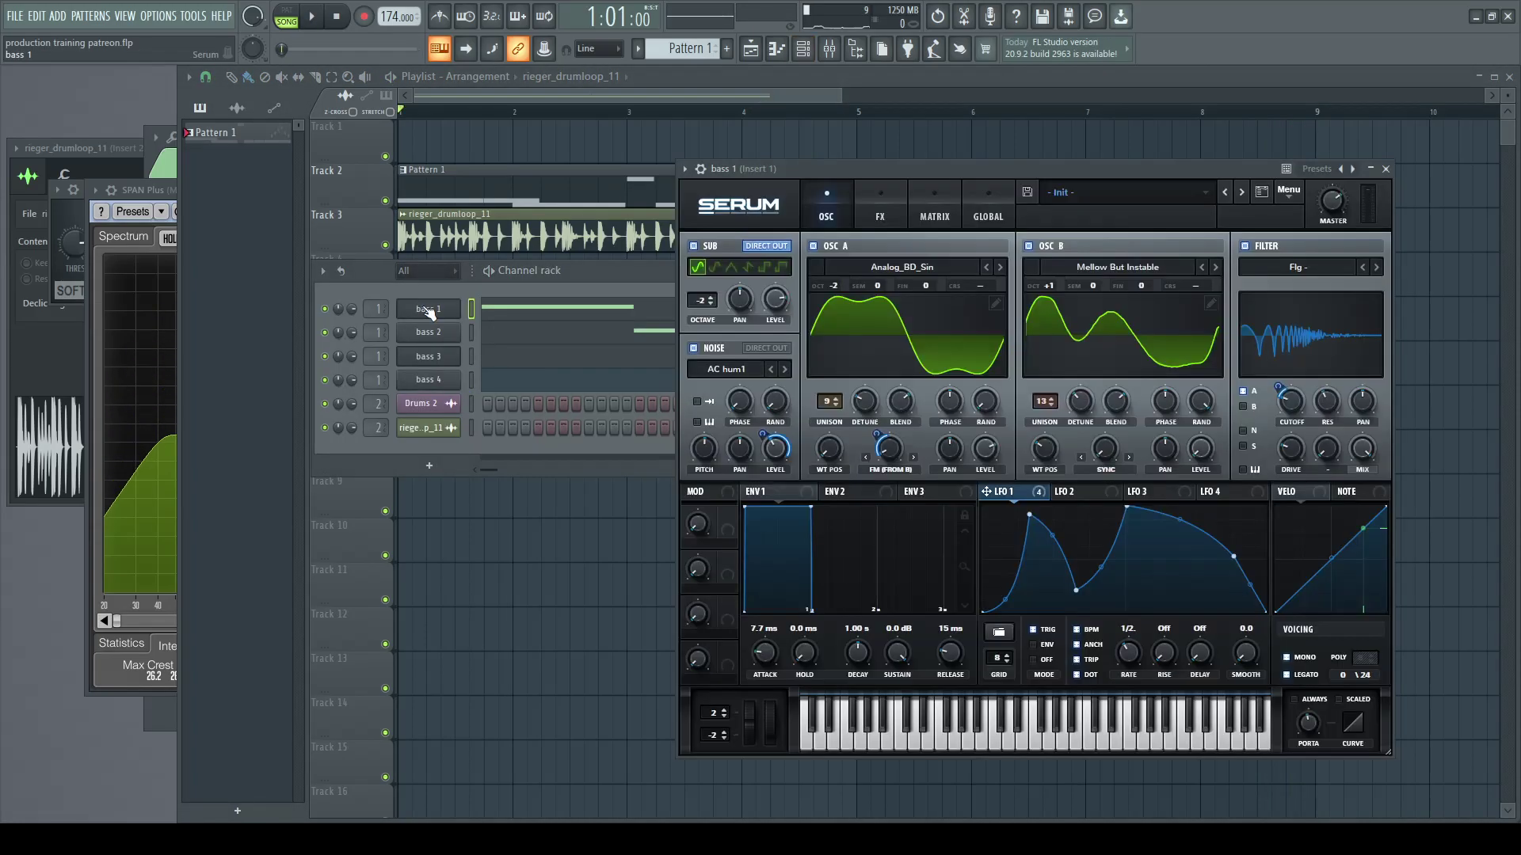
click(508, 291)
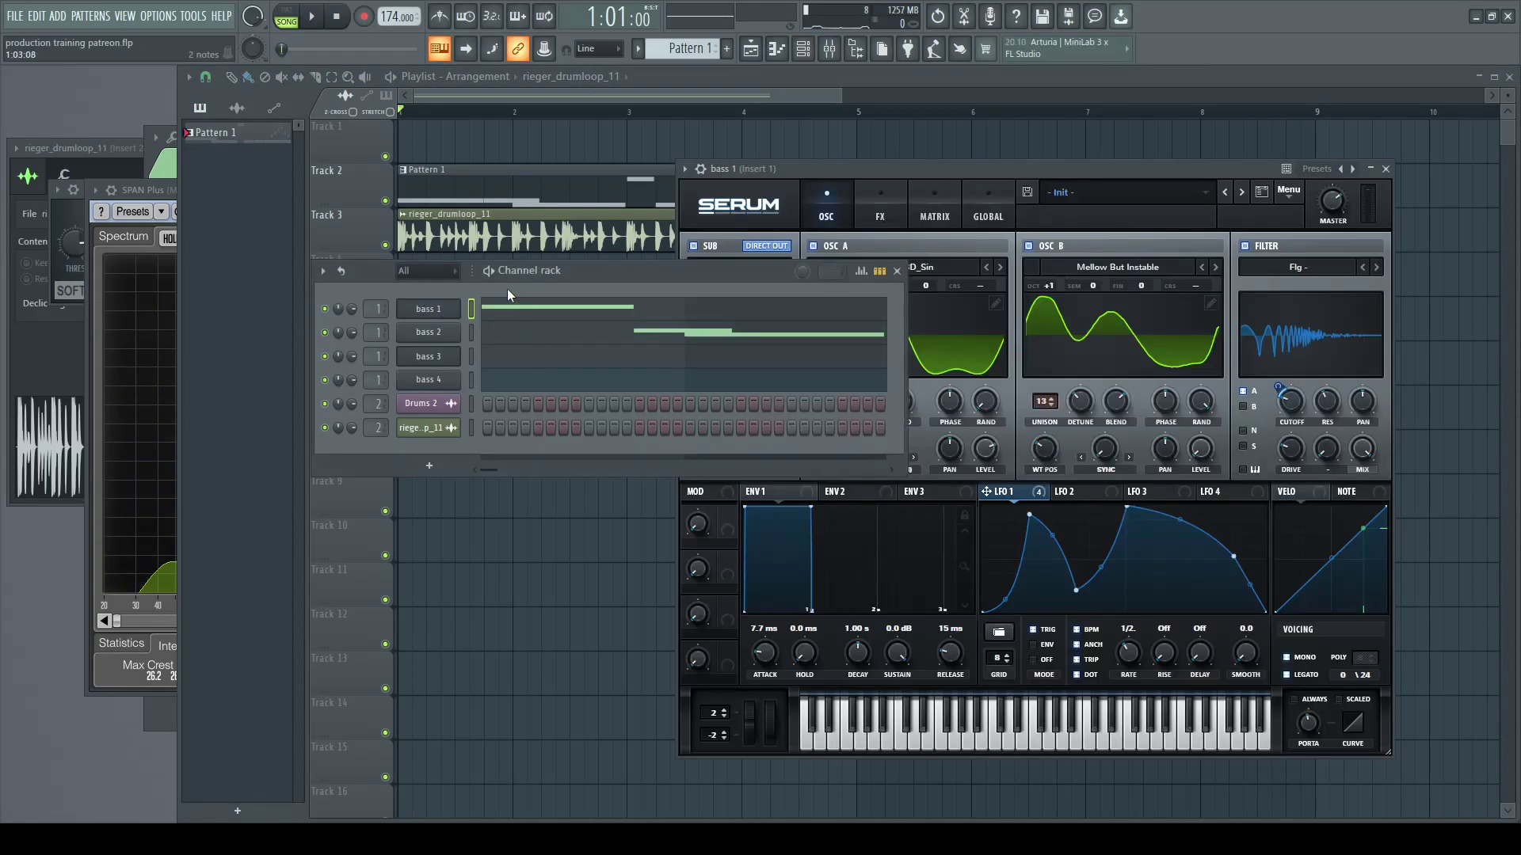
drag(970, 169, 909, 168)
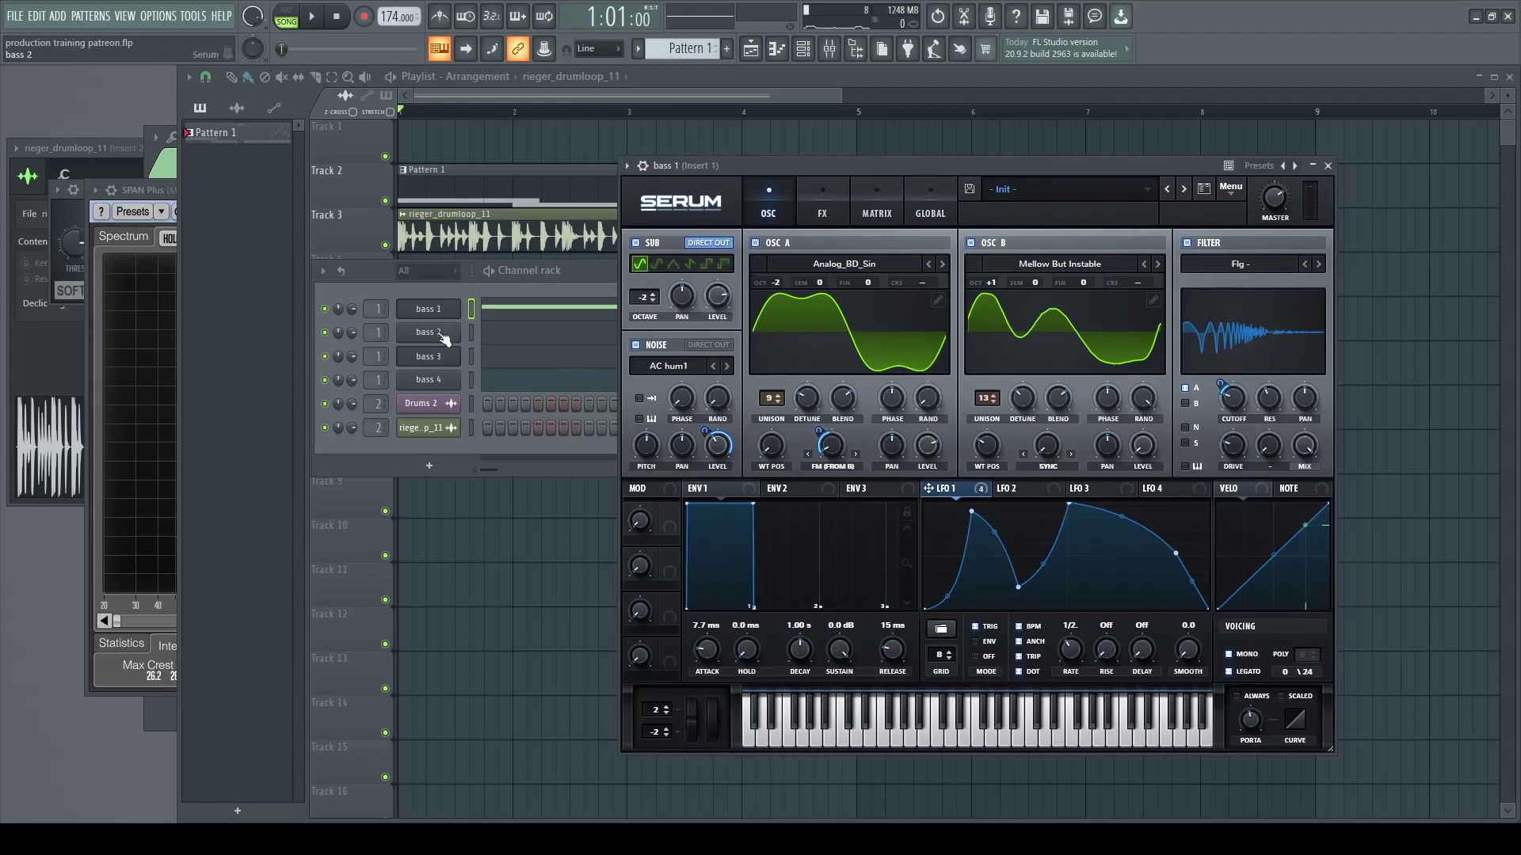
click(421, 382)
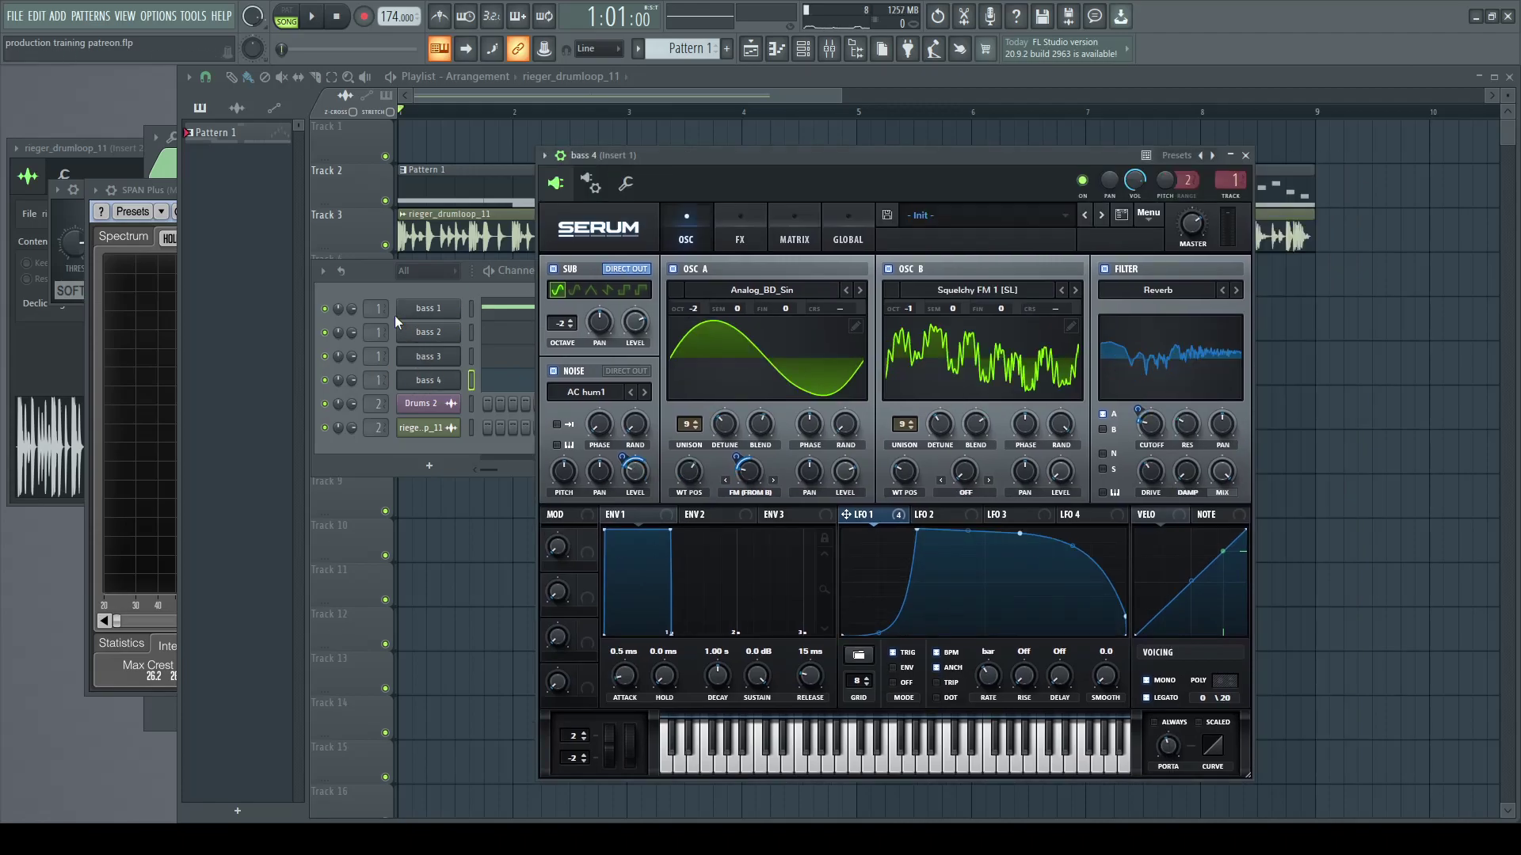
click(381, 282)
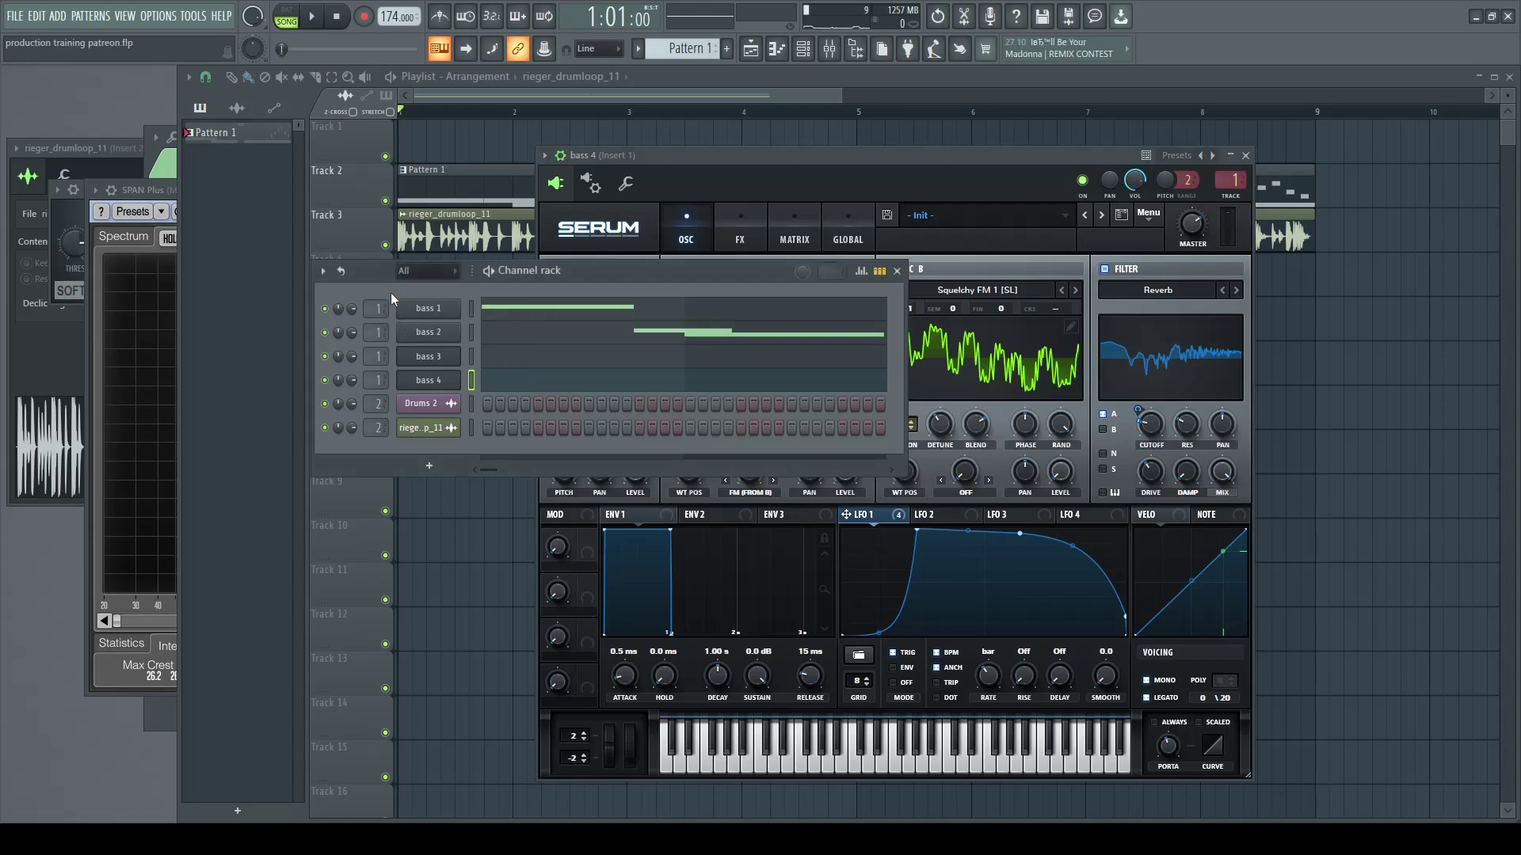
click(424, 336)
drag(732, 192, 1063, 160)
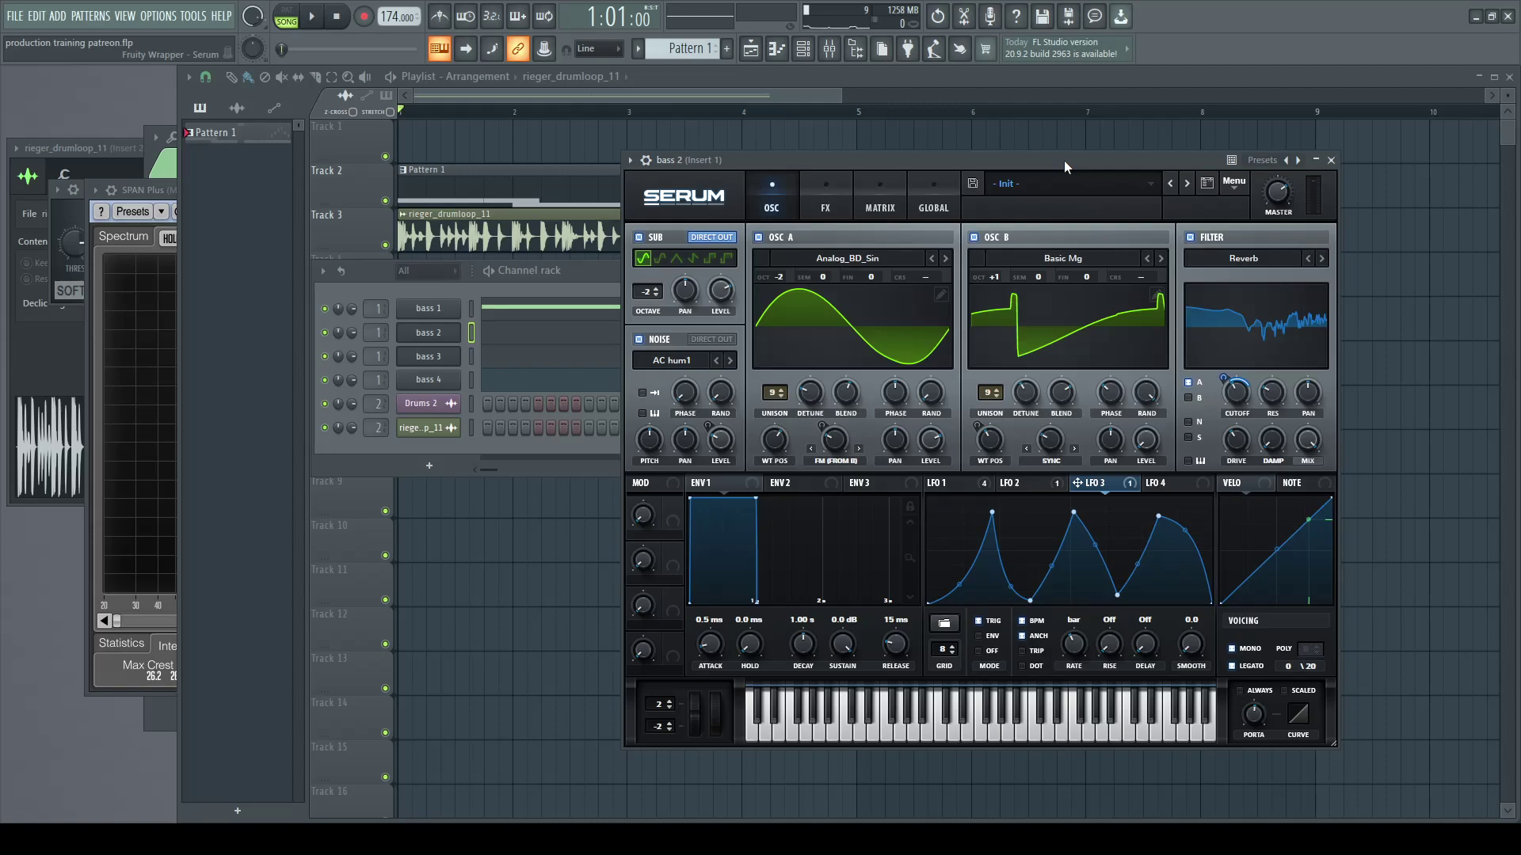
Step: Alternate between the bass 2 and bass 4 Serum patches, playing the note F4 to compare their sounds and settings
click(440, 385)
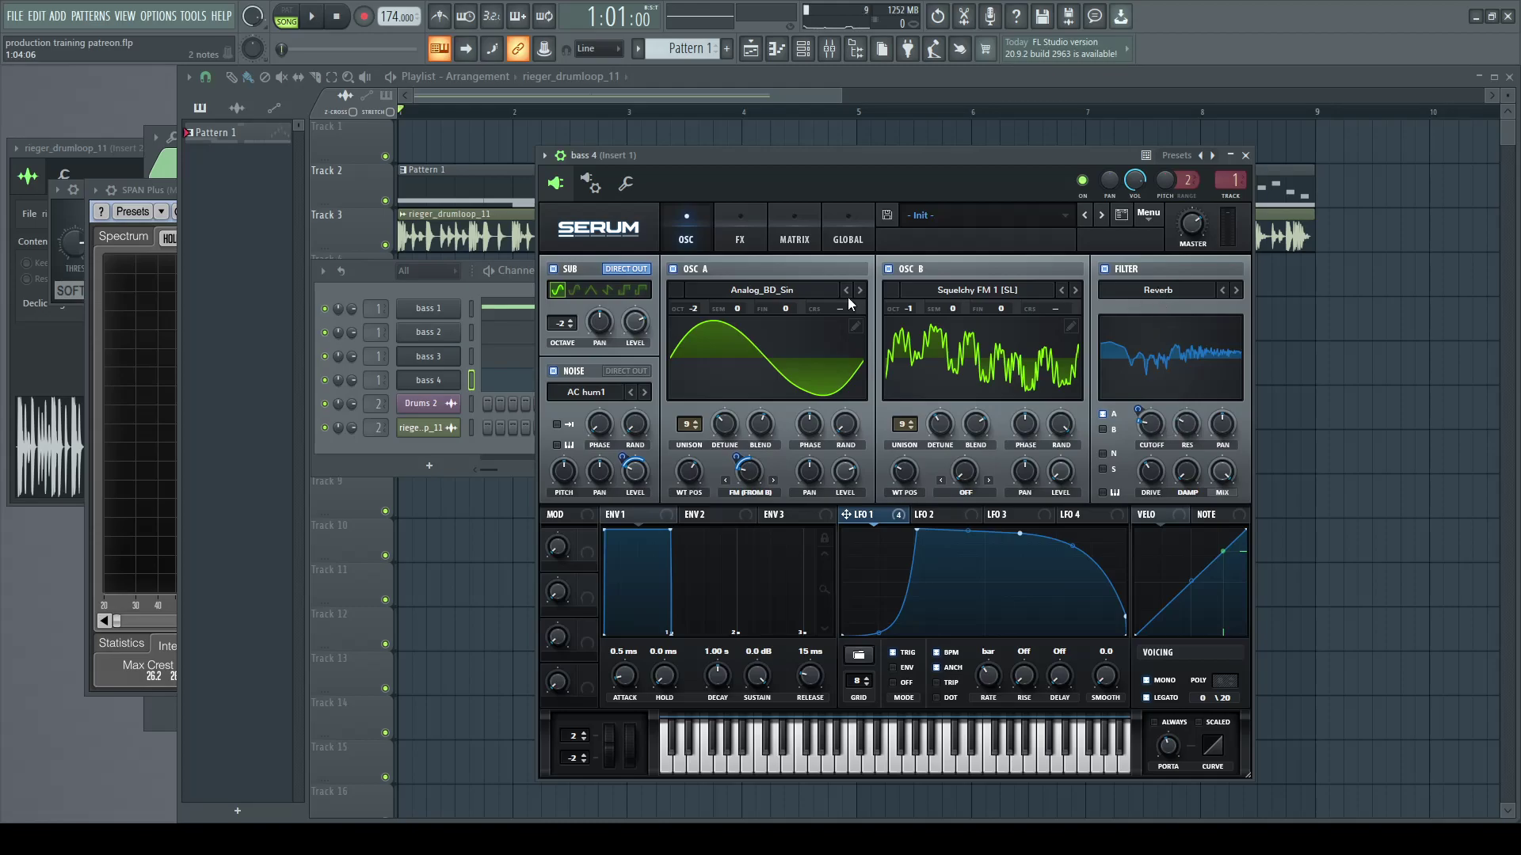
click(467, 302)
click(439, 332)
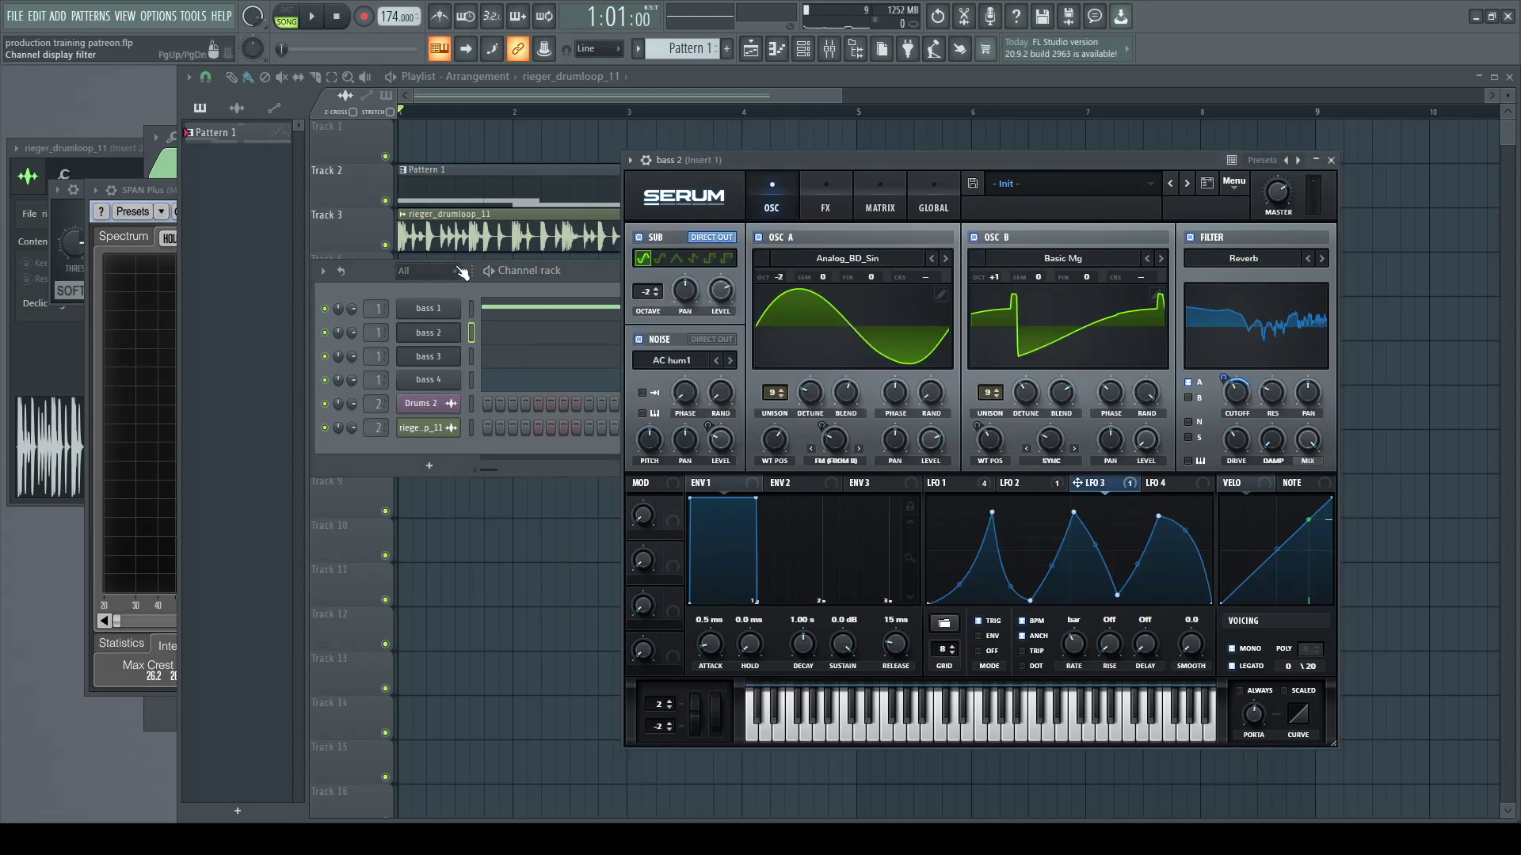
key(v)
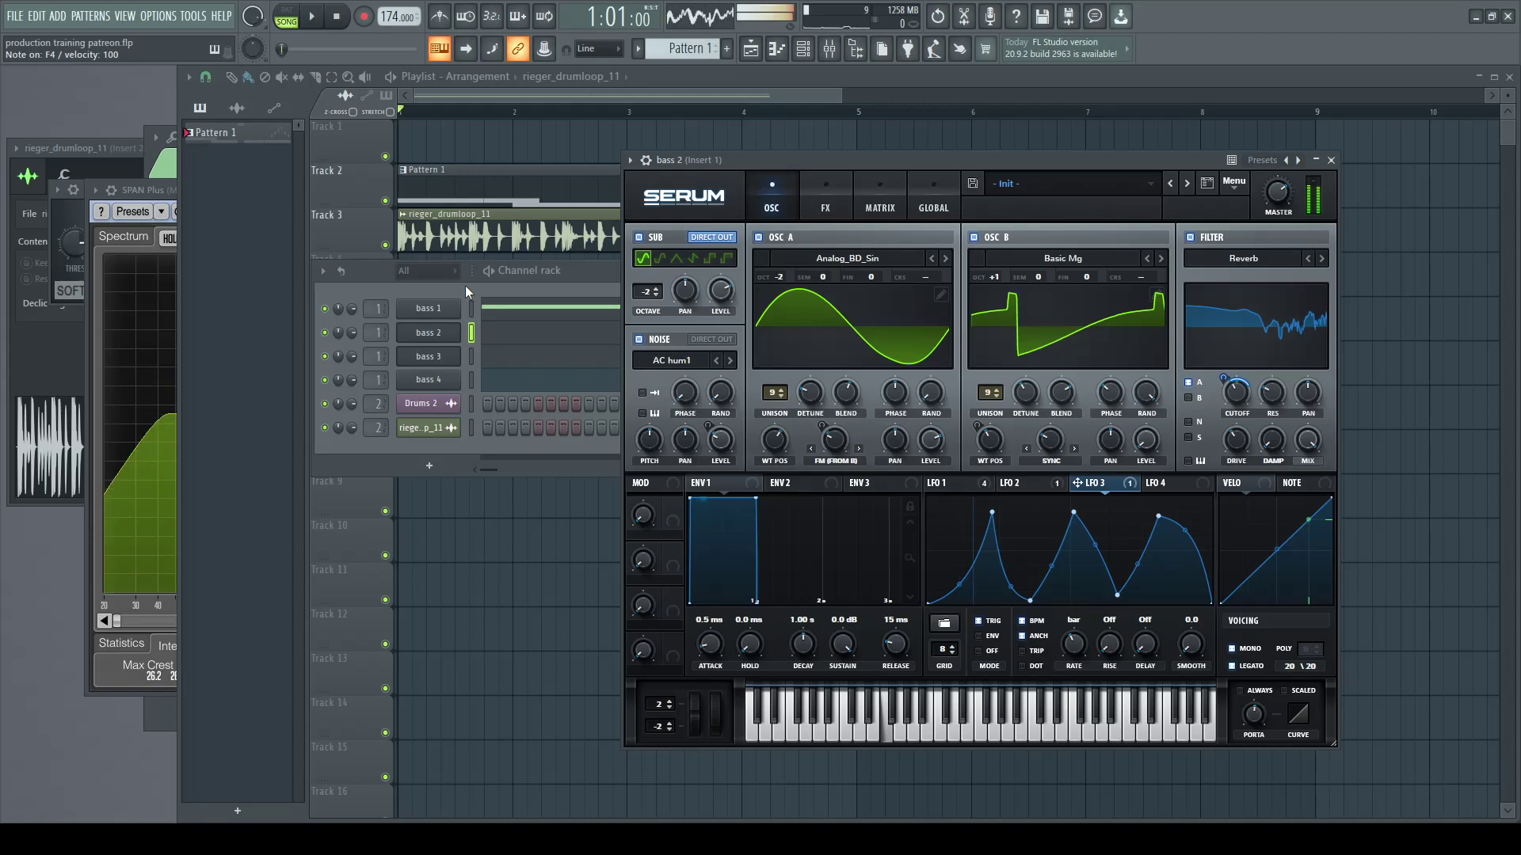
click(444, 385)
key(v)
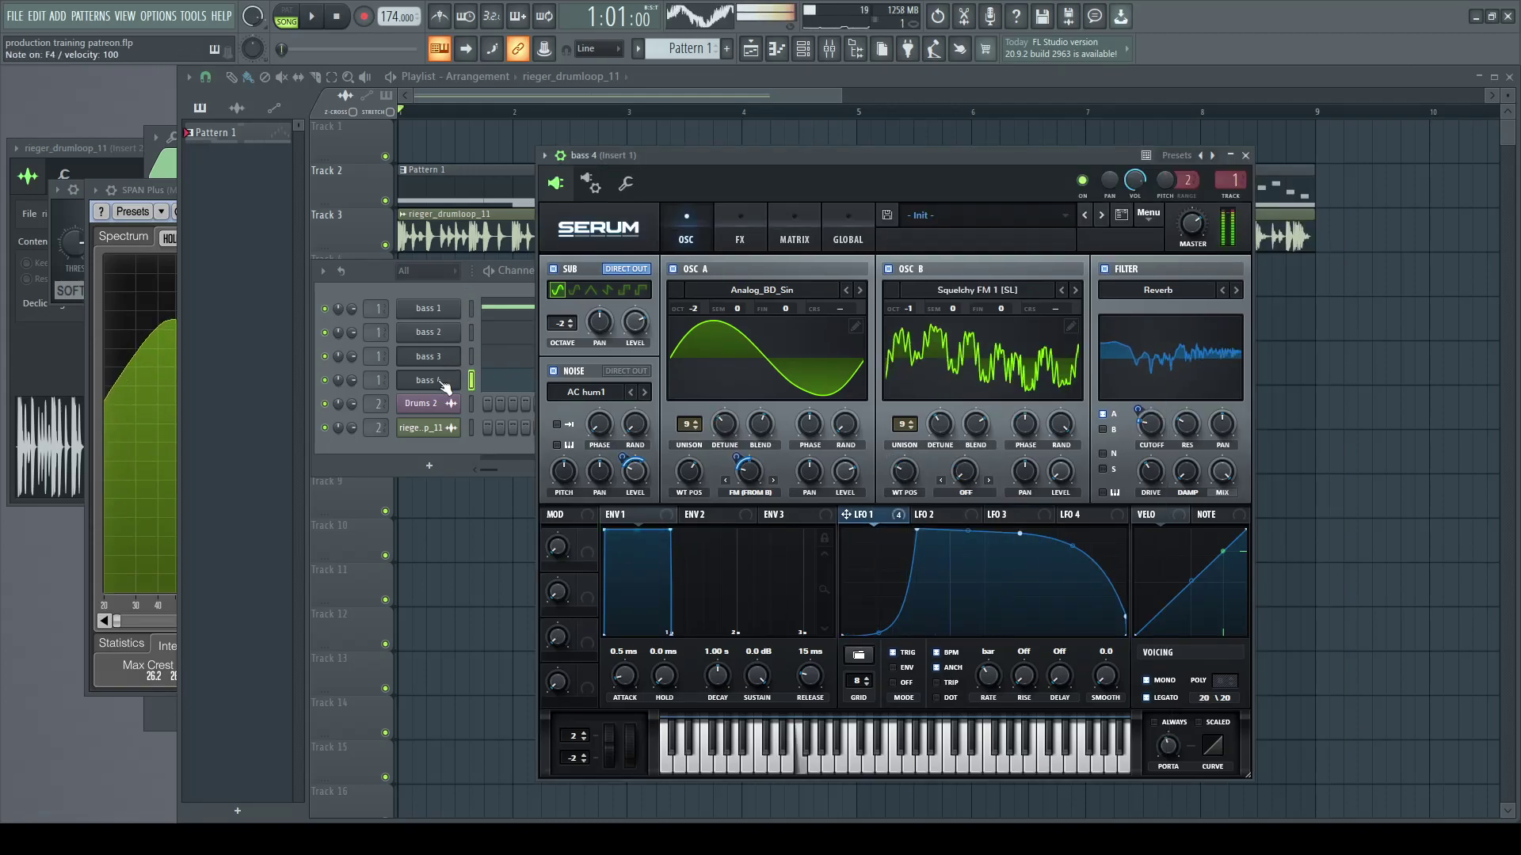
click(440, 333)
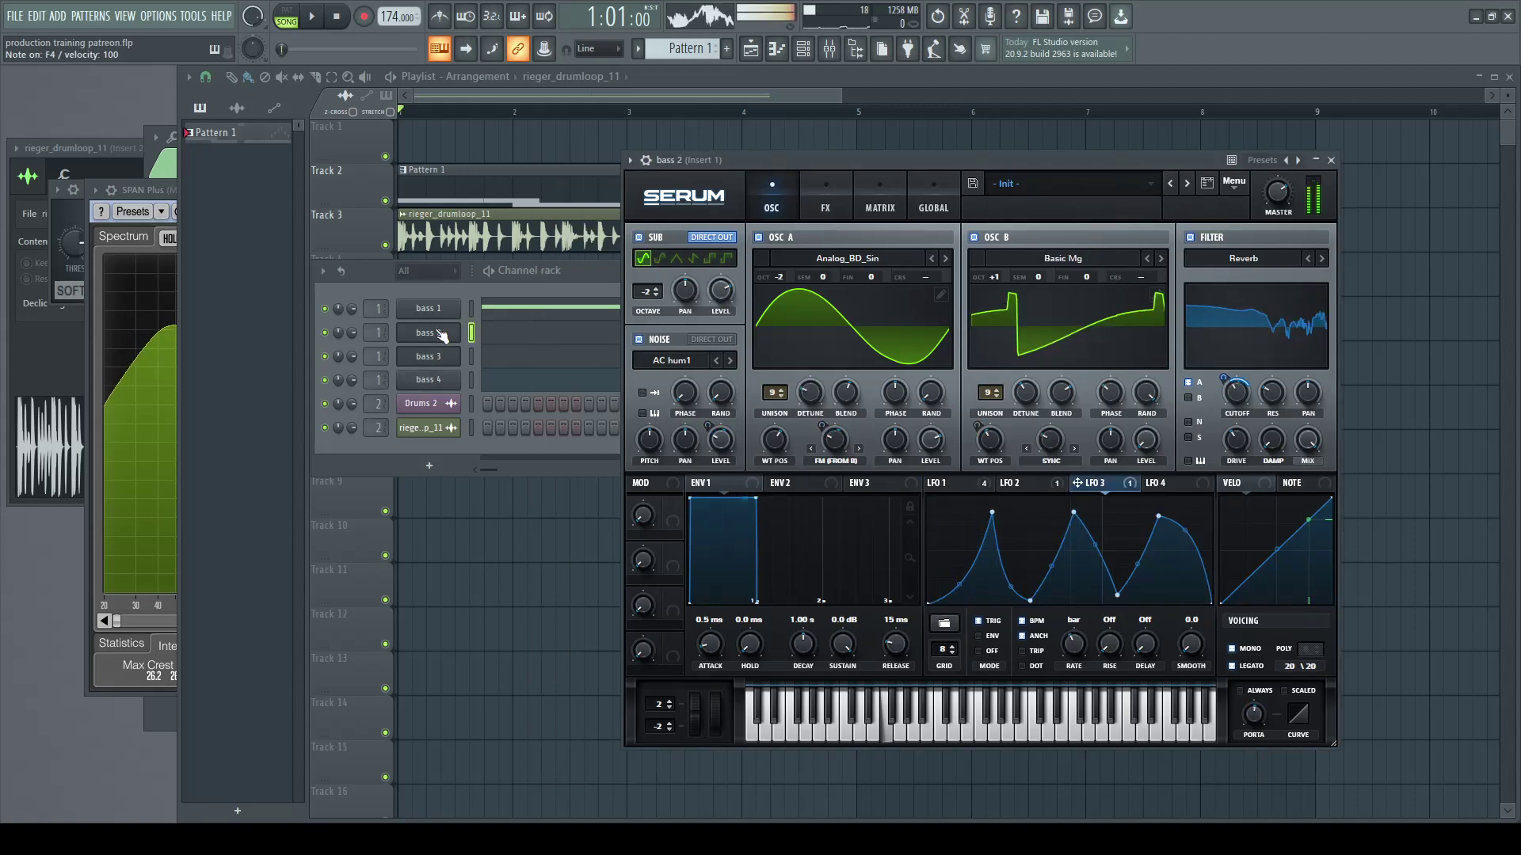
click(450, 386)
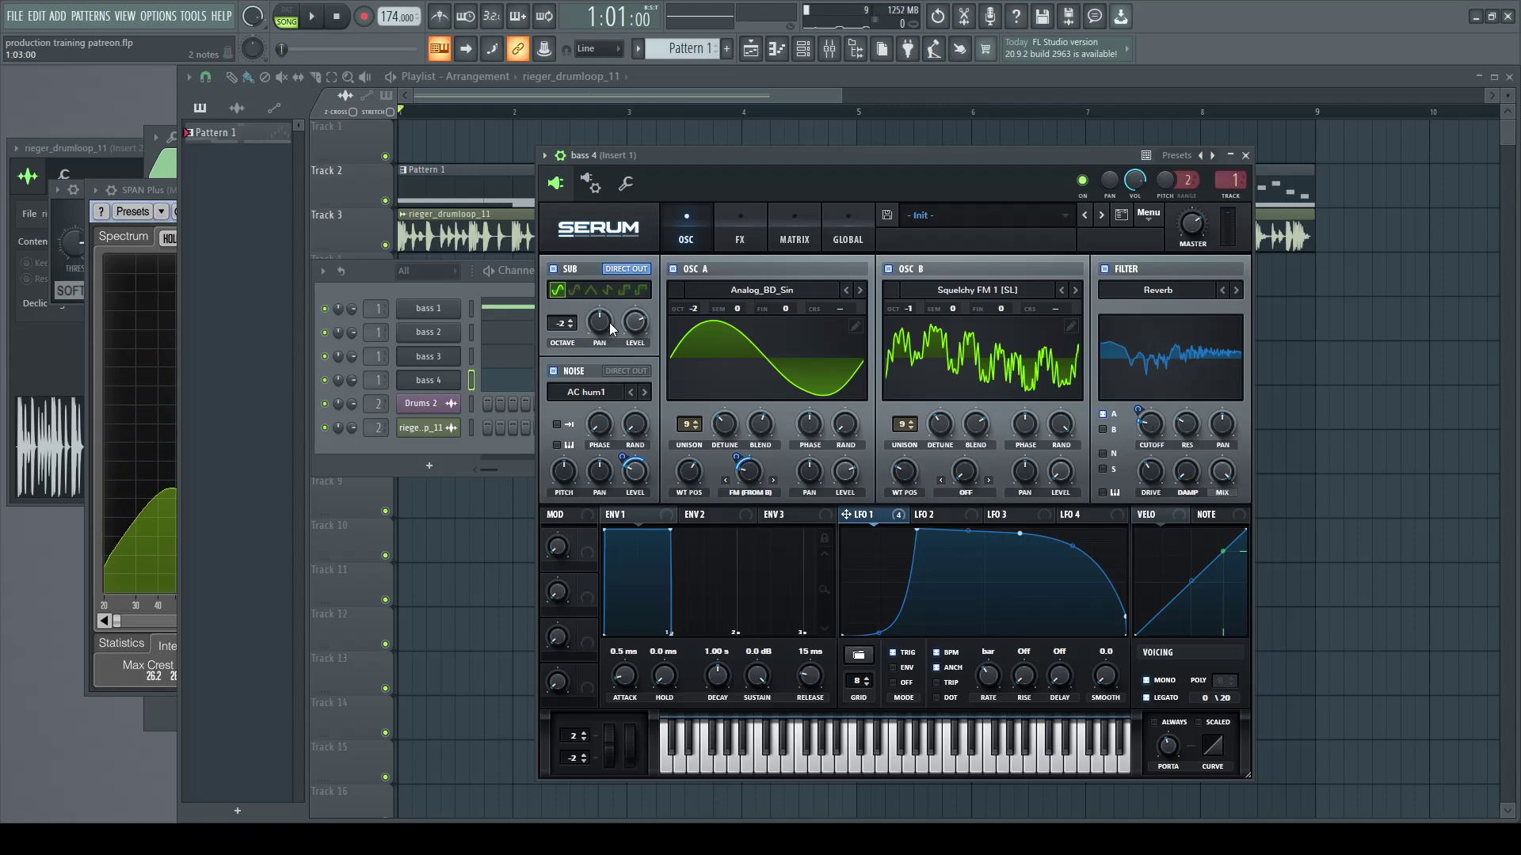
click(440, 335)
click(429, 382)
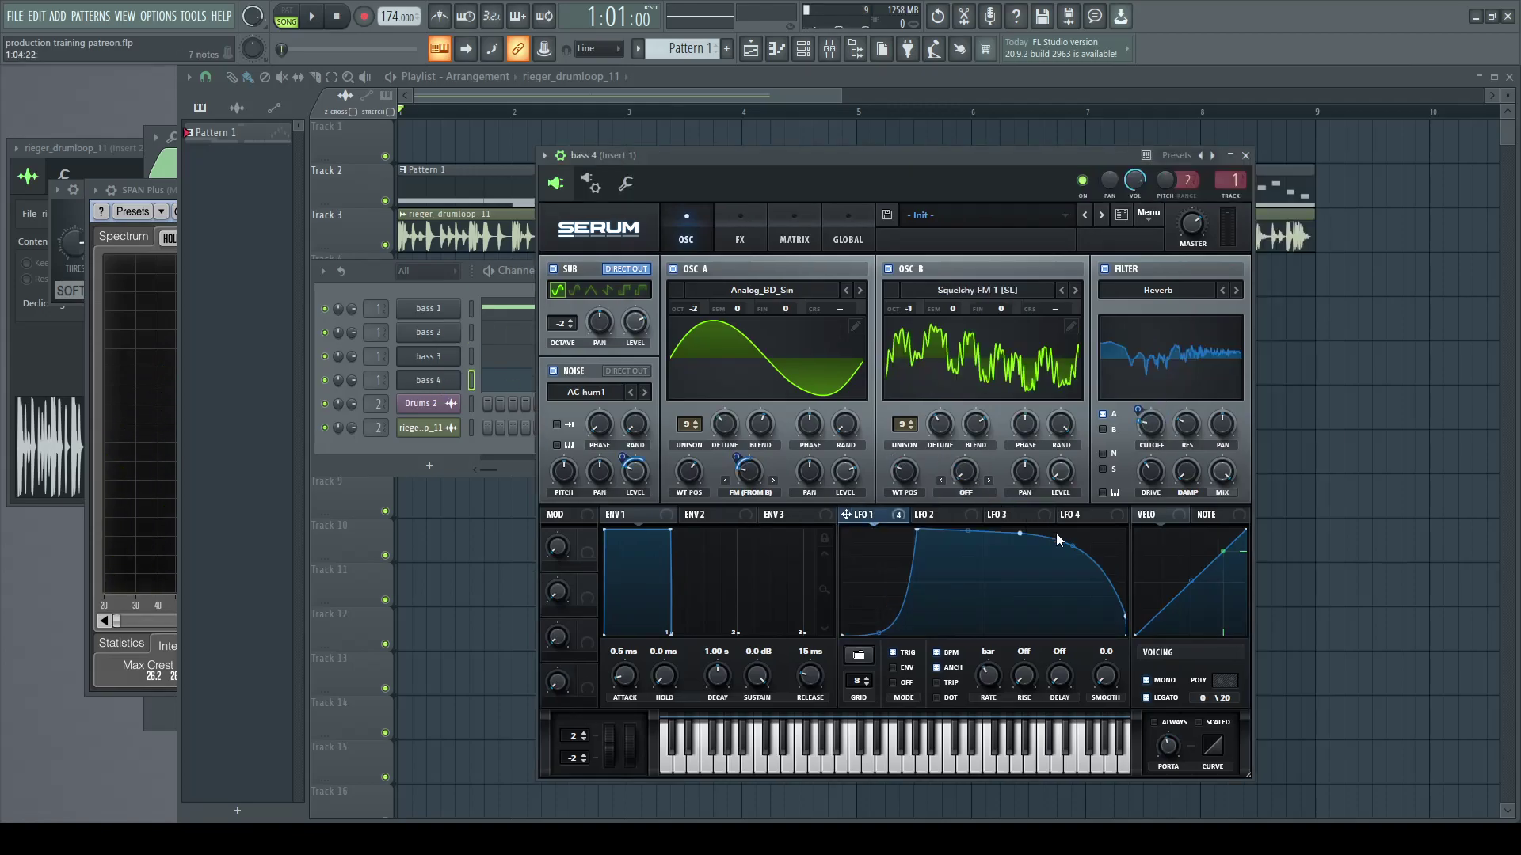
Step: Return to the playlist and show the complete arrangement of bass patterns and drum loop
click(429, 289)
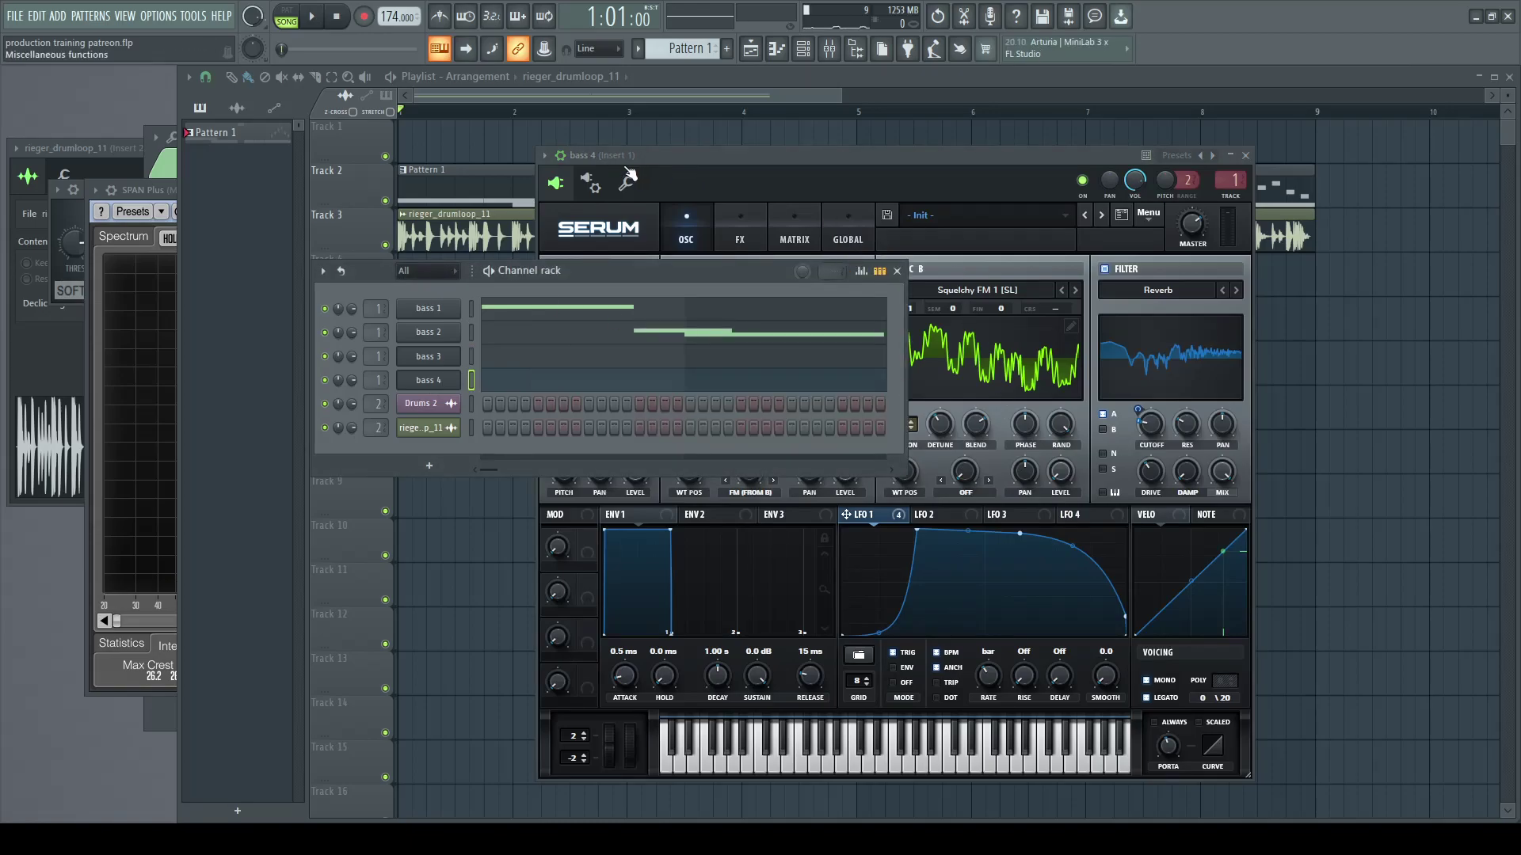
click(350, 182)
drag(833, 100, 923, 93)
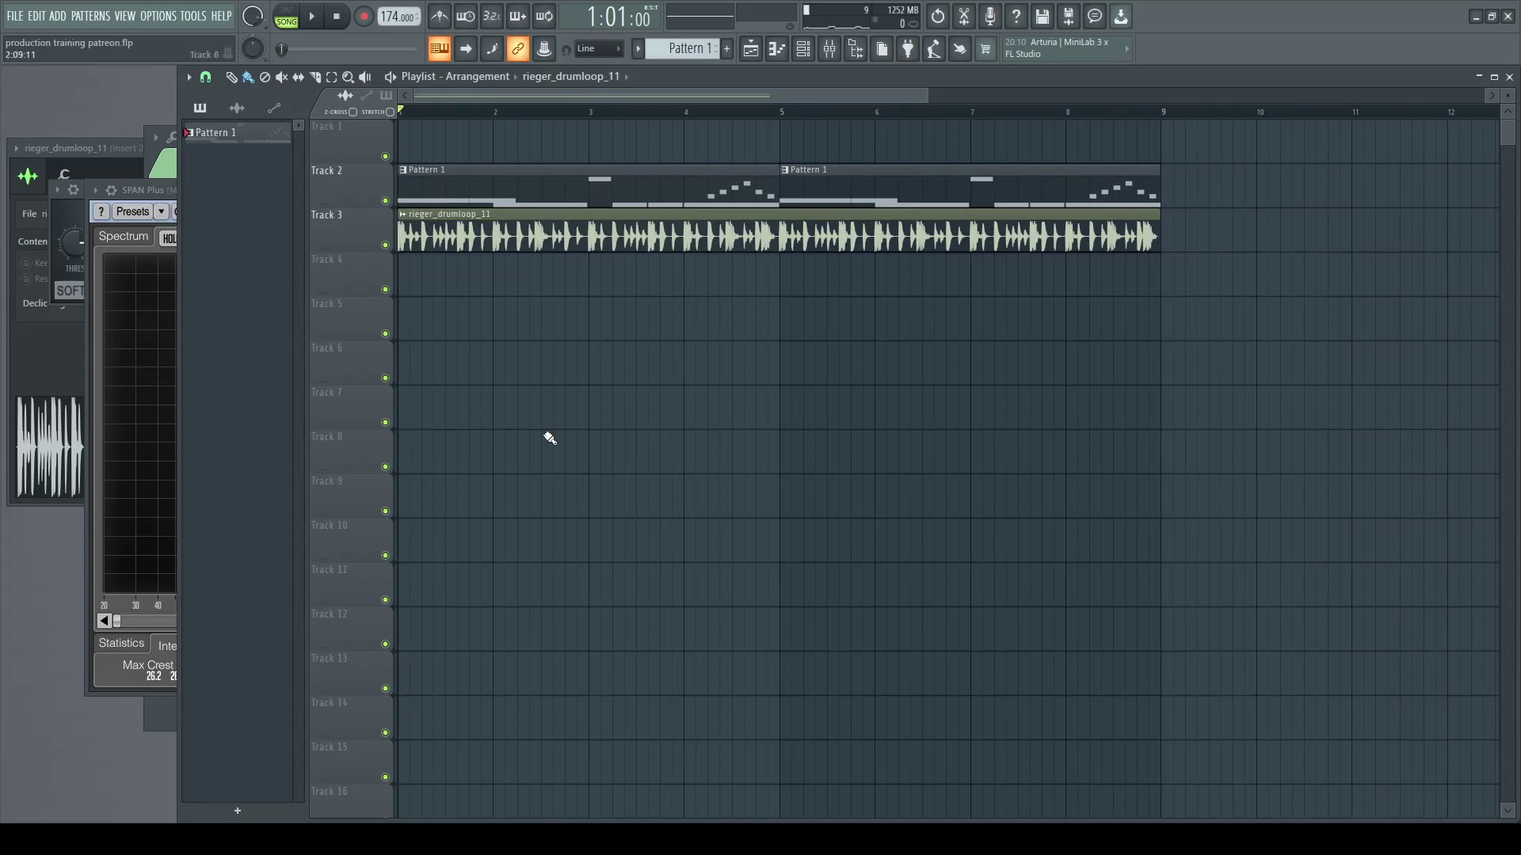